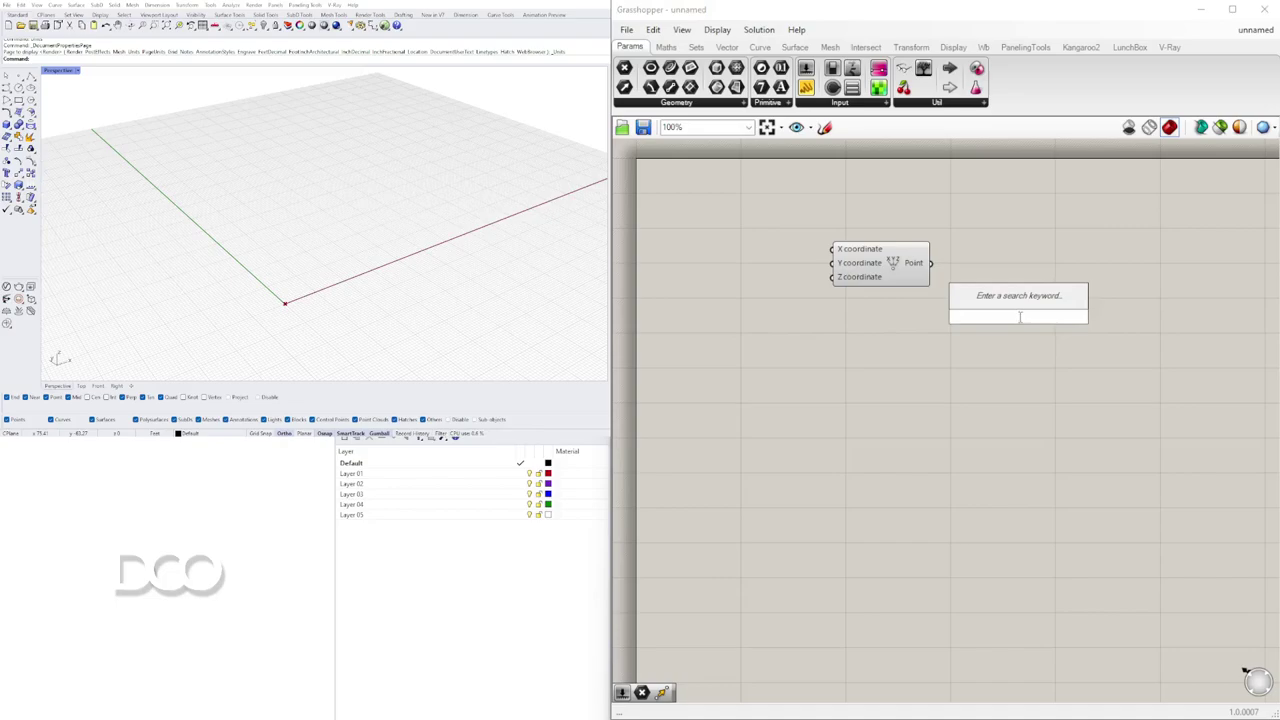
Step: Add a Move component and a Unit Z vector, wiring the constructed point into Geometry and the vector into Motion
key(Return)
double_click(935, 347)
text(z)
key(Return)
drag(952, 348, 972, 322)
mouse_move(1009, 311)
mouse_down()
mouse_move(1029, 307)
mouse_move(986, 304)
mouse_up()
click(933, 270)
drag(1025, 313, 1040, 270)
click(985, 306)
drag(918, 331, 882, 325)
drag(1024, 276, 997, 276)
drag(883, 318, 900, 311)
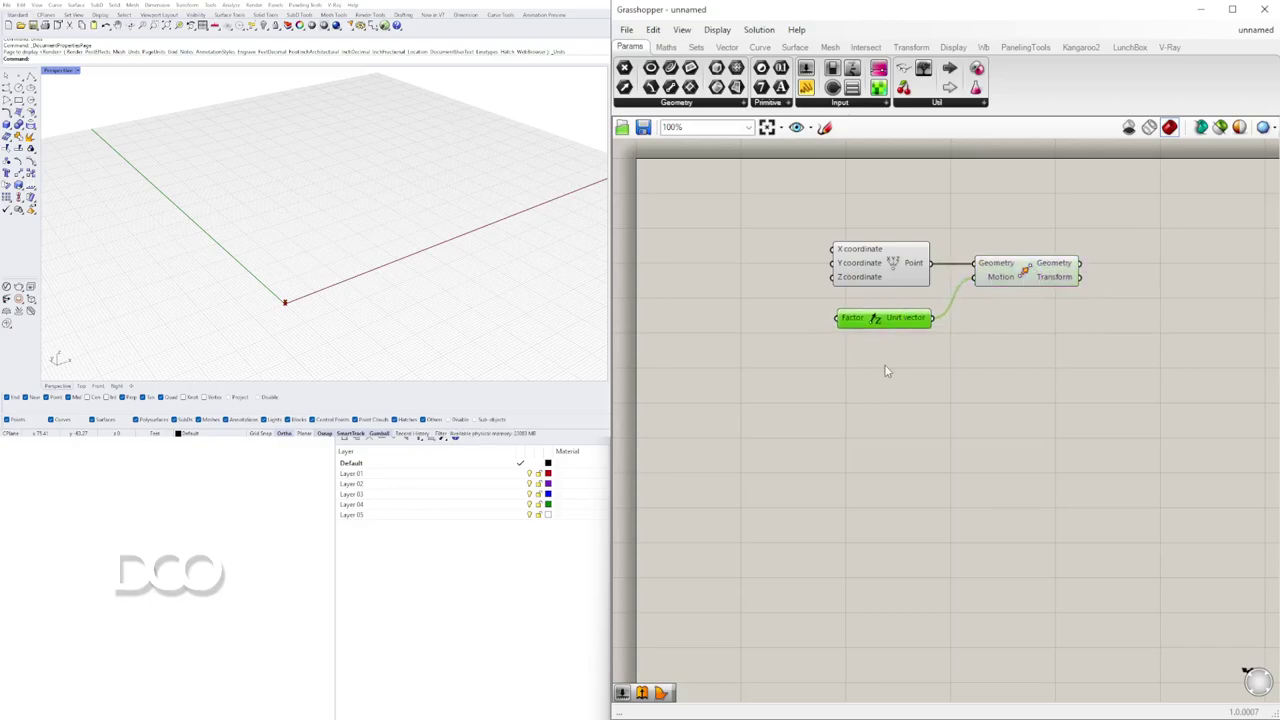
Step: Add a number slider with the value 120 and connect it to the Unit Z Factor
right_drag(671, 309, 783, 329)
double_click(783, 329)
text(120)
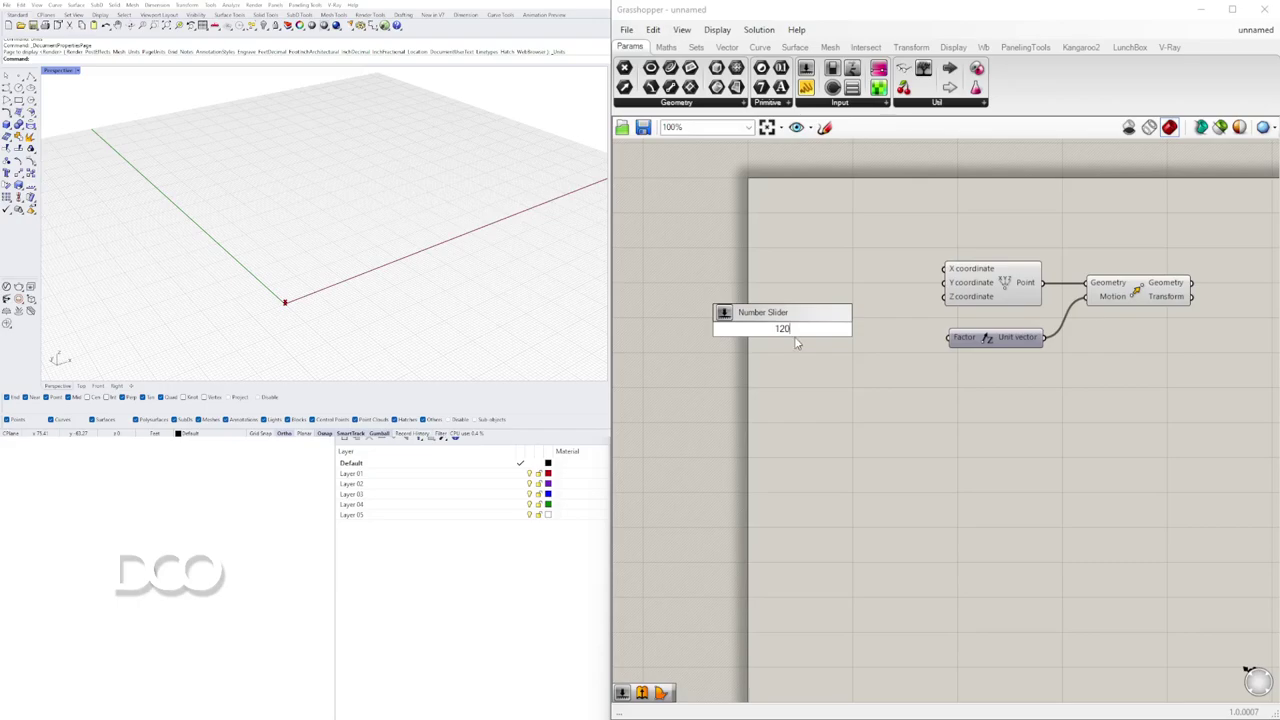
key(Return)
drag(872, 337, 945, 343)
drag(774, 333, 815, 341)
scroll(332, 219, down, 8)
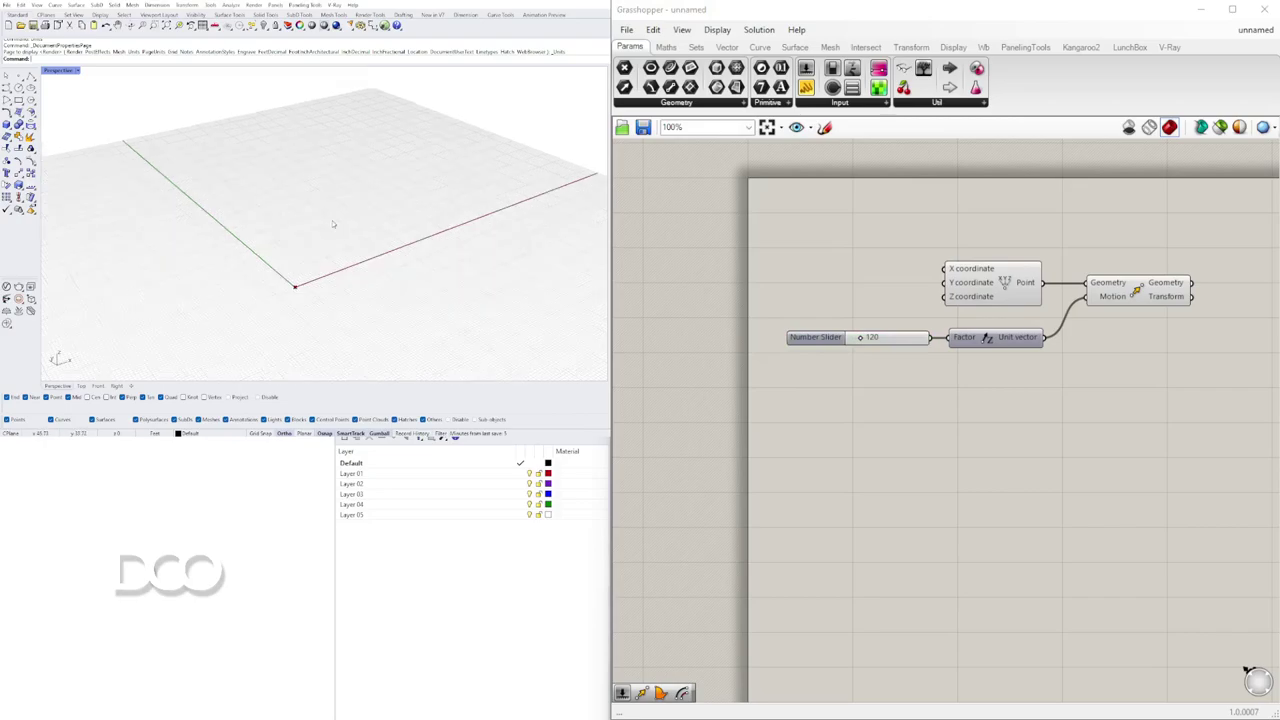
Step: Add a second Move component after the first and feed it the first Move's Geometry output
scroll(324, 252, up, 4)
right_drag(1194, 308, 1011, 369)
scroll(995, 373, down, 2)
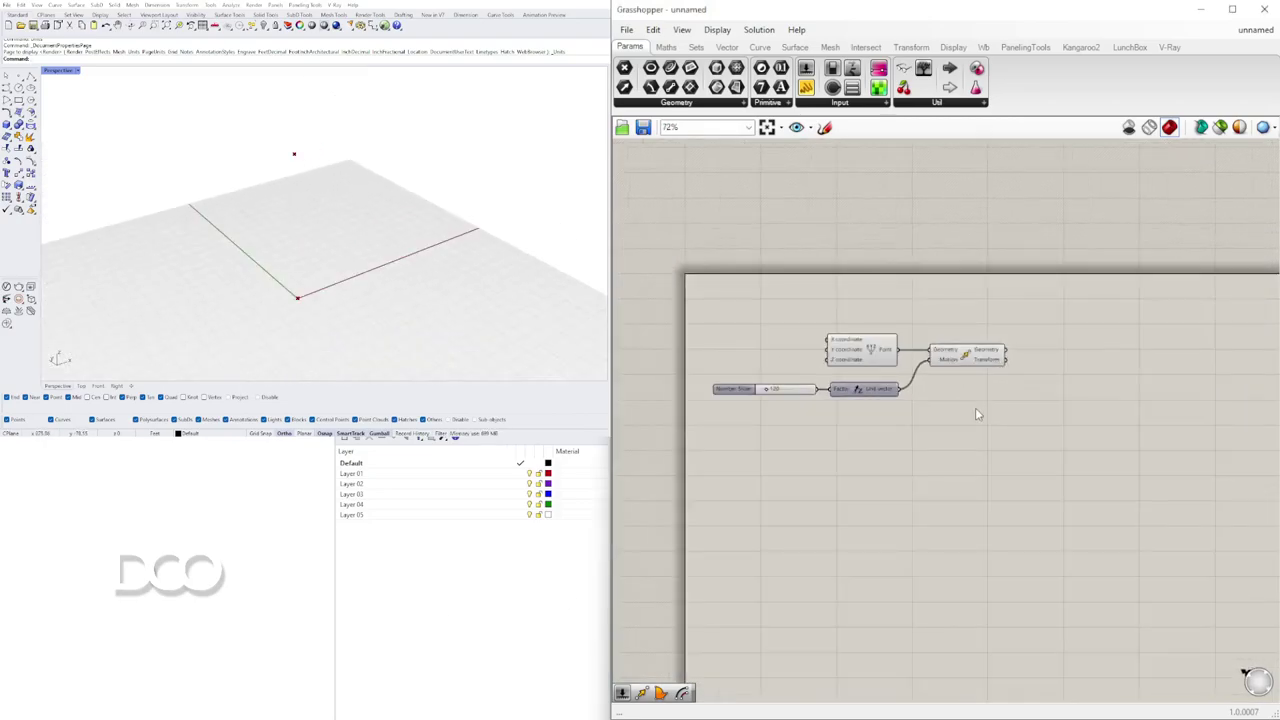
double_click(975, 408)
text(move)
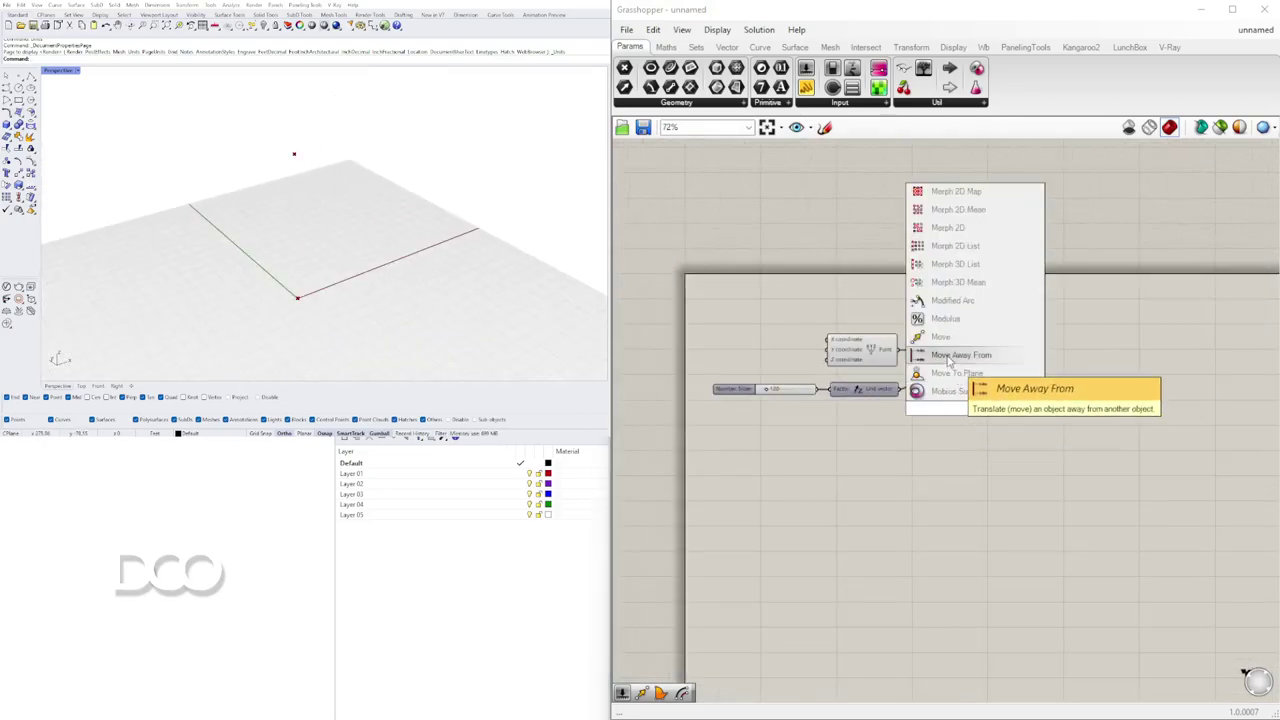
click(944, 339)
drag(954, 414, 1059, 396)
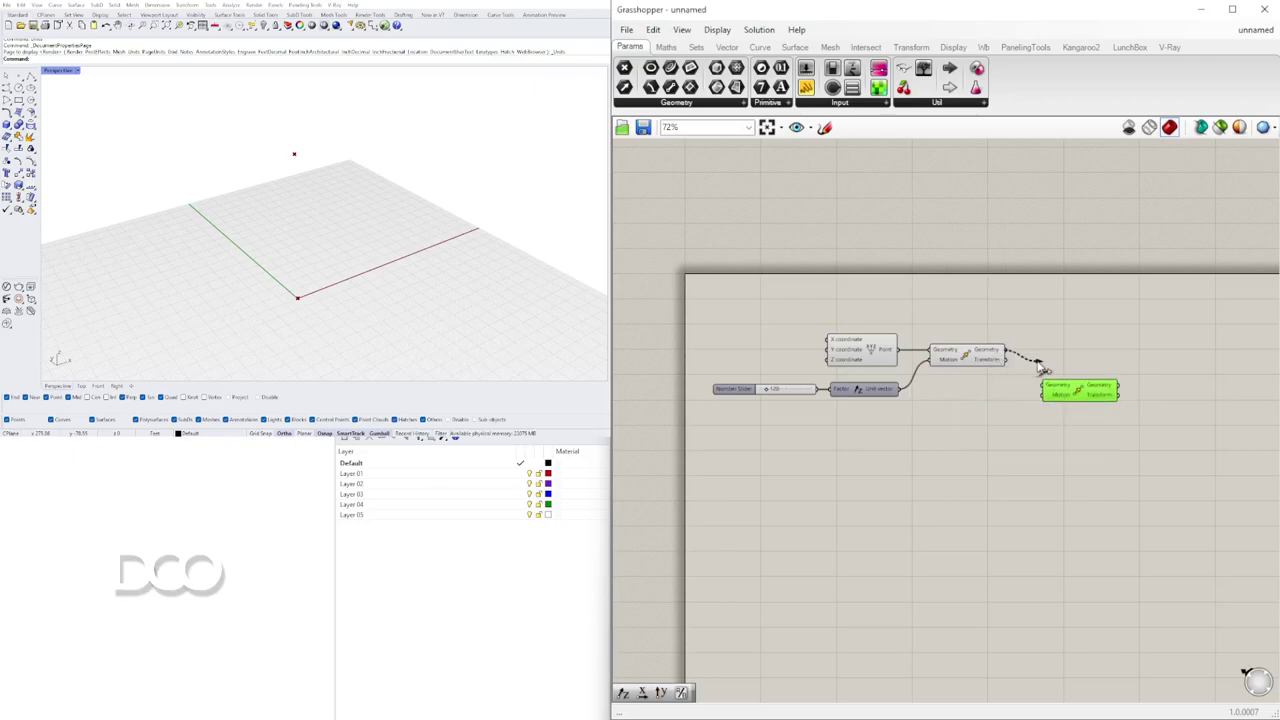
Step: Add a Unit X vector driven by the 120 slider and connect it to the second Move's Motion
double_click(965, 416)
text(x)
click(944, 400)
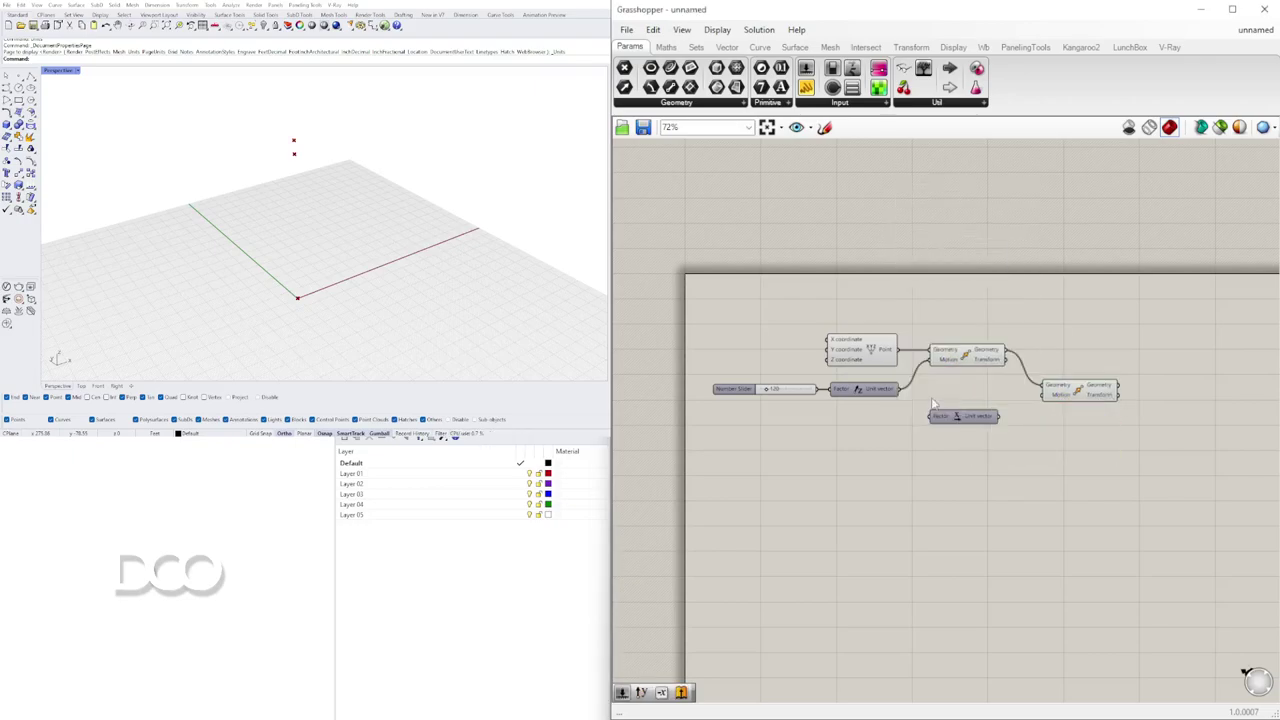
drag(782, 396, 777, 407)
drag(907, 409, 951, 403)
drag(875, 390, 875, 383)
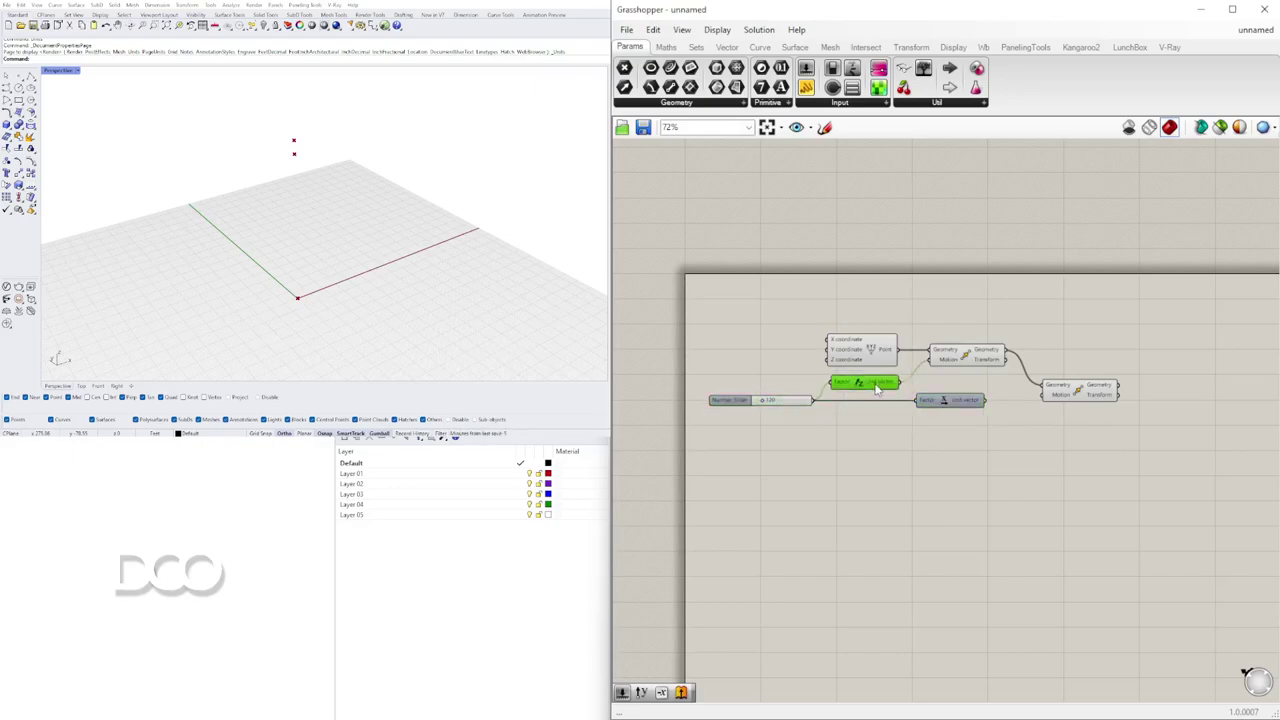
drag(1065, 399, 1061, 404)
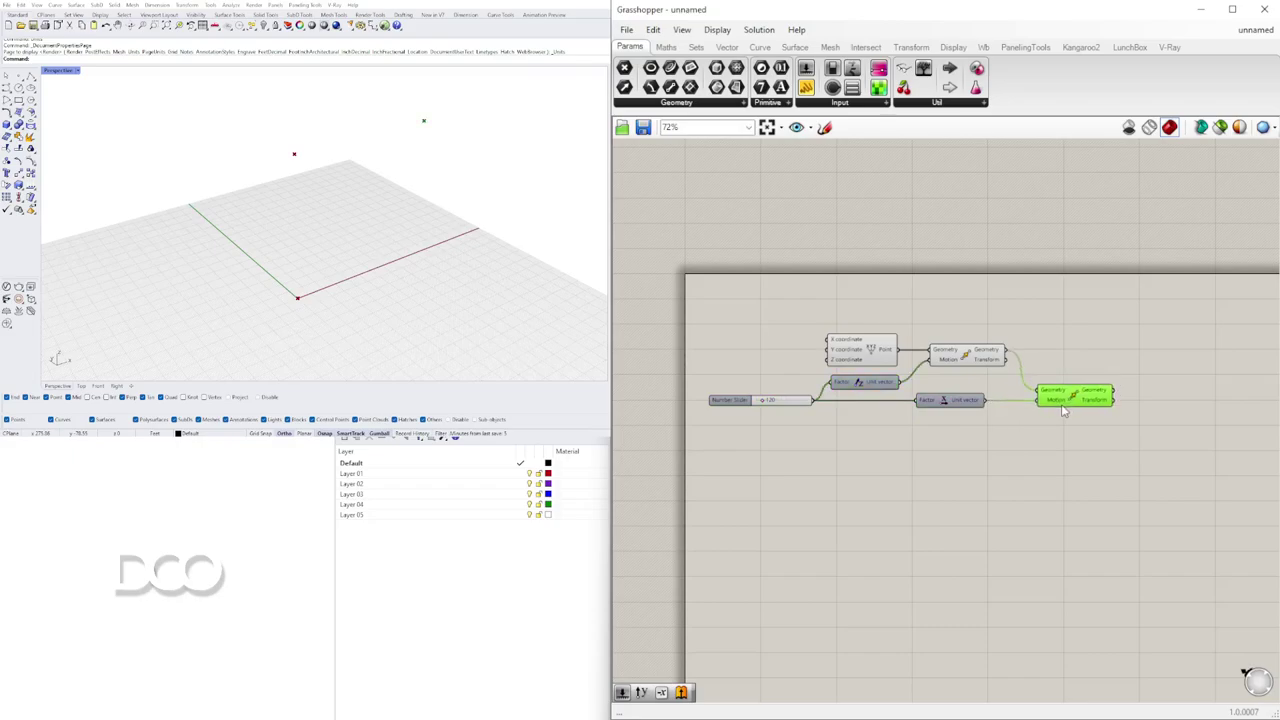
click(1076, 435)
right_drag(546, 229, 518, 204)
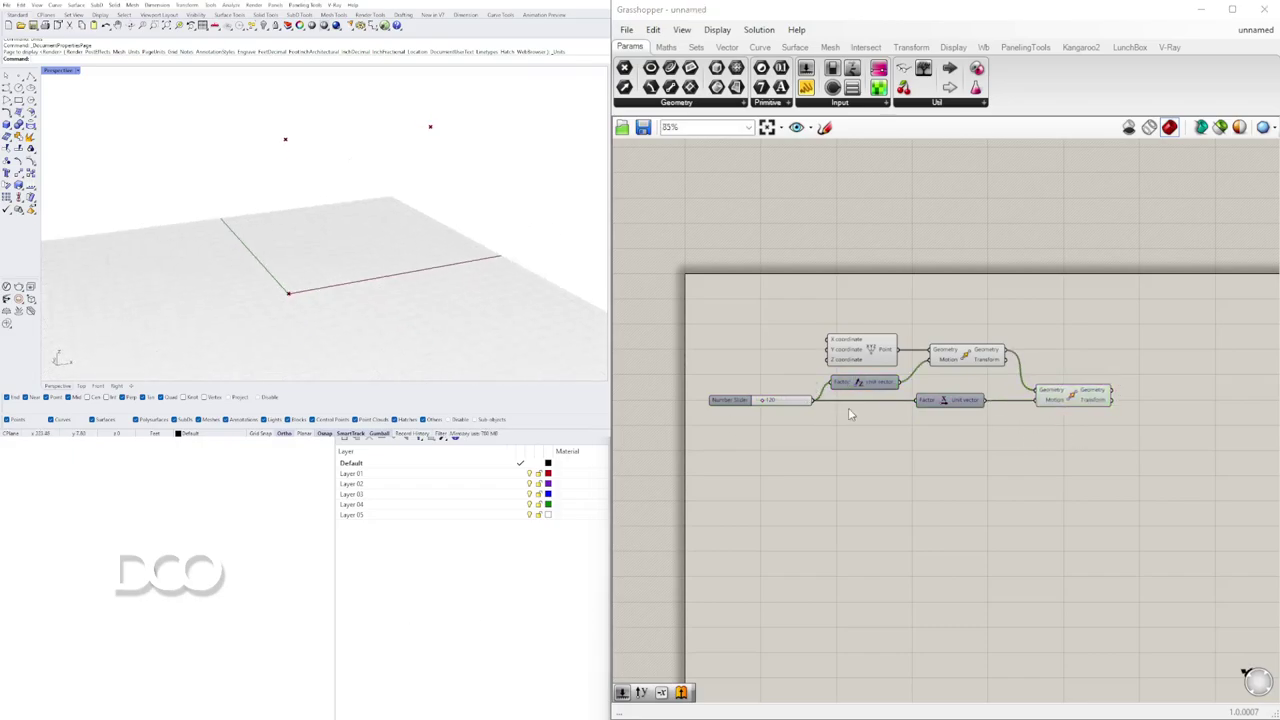
Step: Duplicate the slider as a separate input for the Unit X Factor and set it to 76
scroll(849, 413, up, 2)
alt+drag(688, 399, 758, 425)
drag(930, 403, 941, 398)
scroll(802, 419, up, 5)
drag(795, 431, 773, 431)
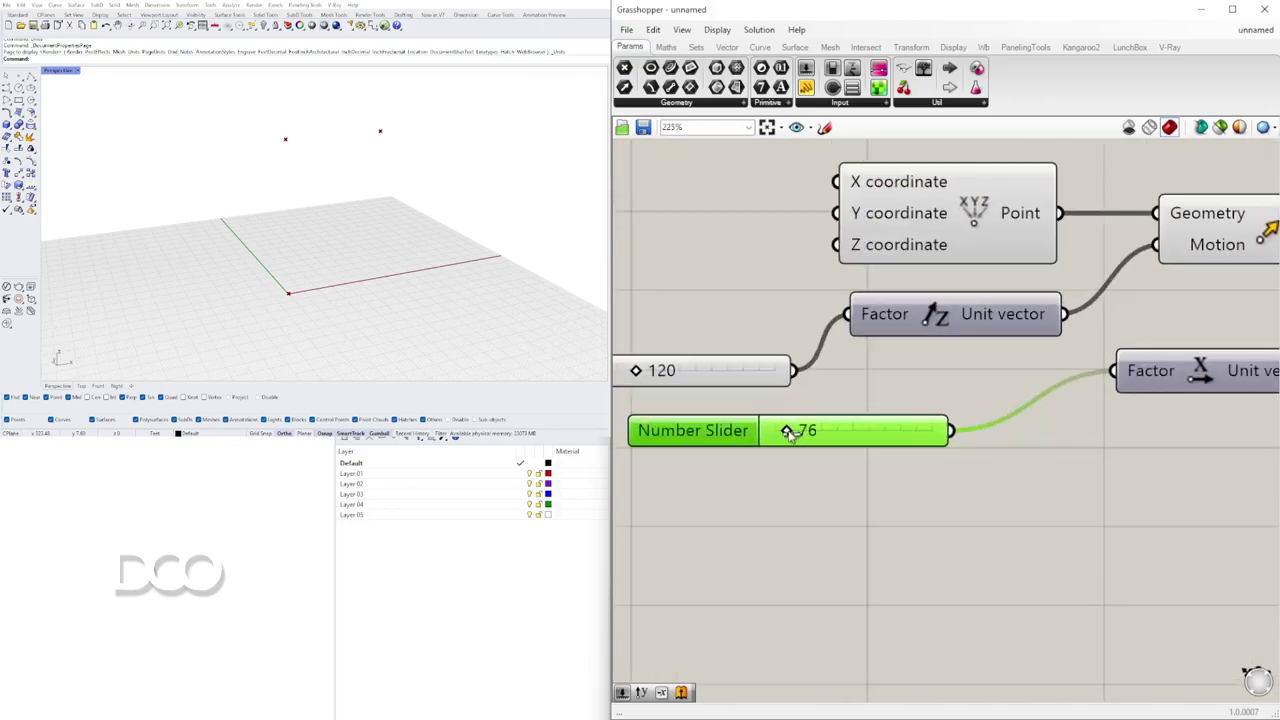
scroll(869, 421, down, 3)
double_click(1011, 489)
text(a)
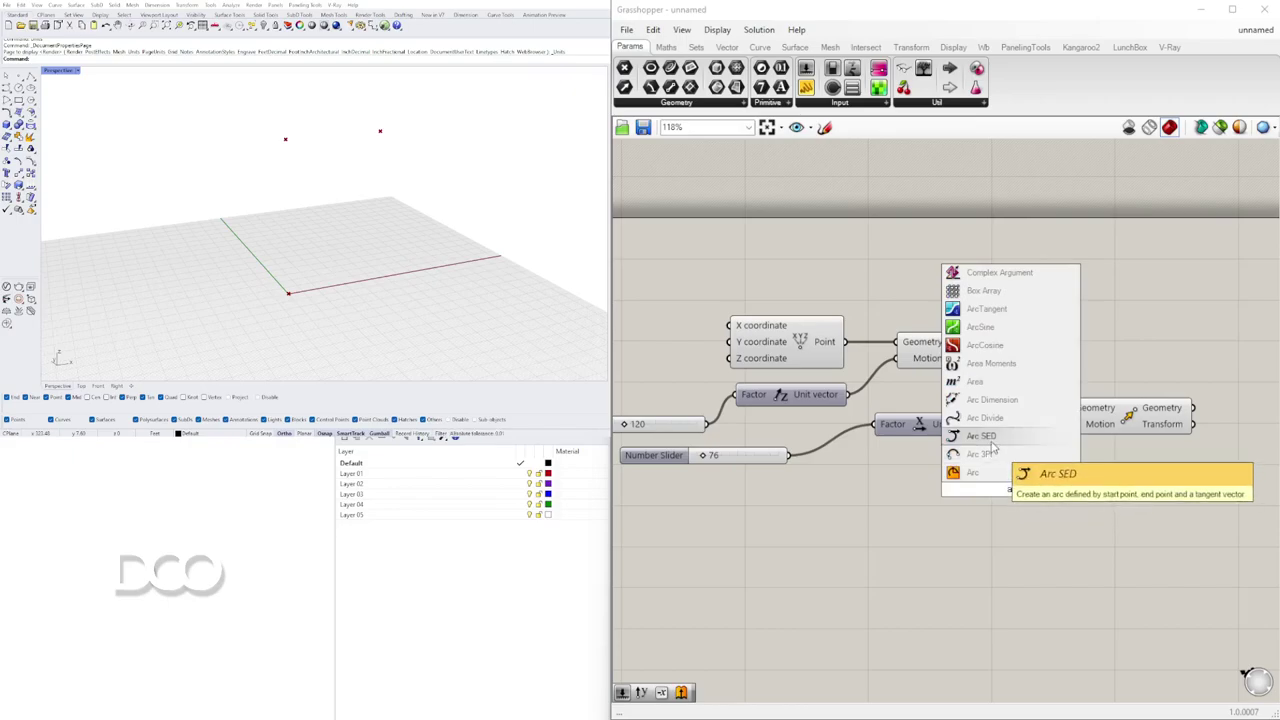
click(1031, 521)
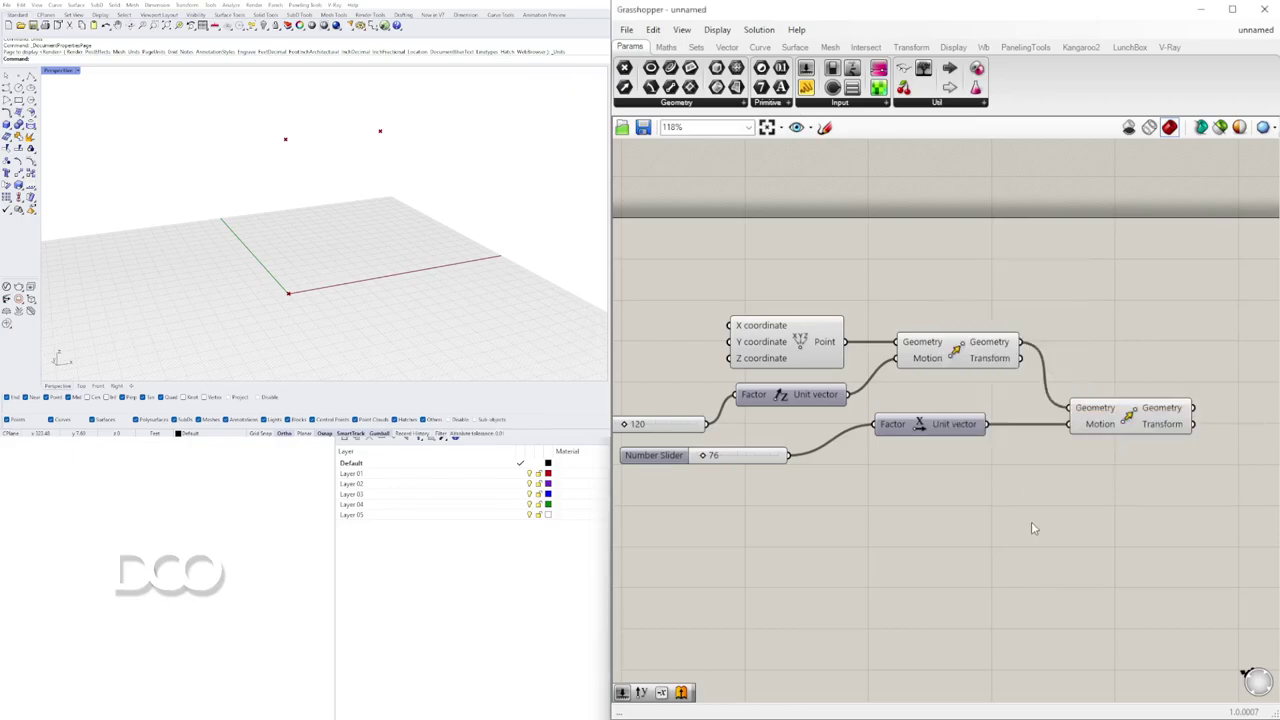
Step: Add a Nurbs Curve component and place it beyond the second Move component
double_click(1031, 521)
text(arc)
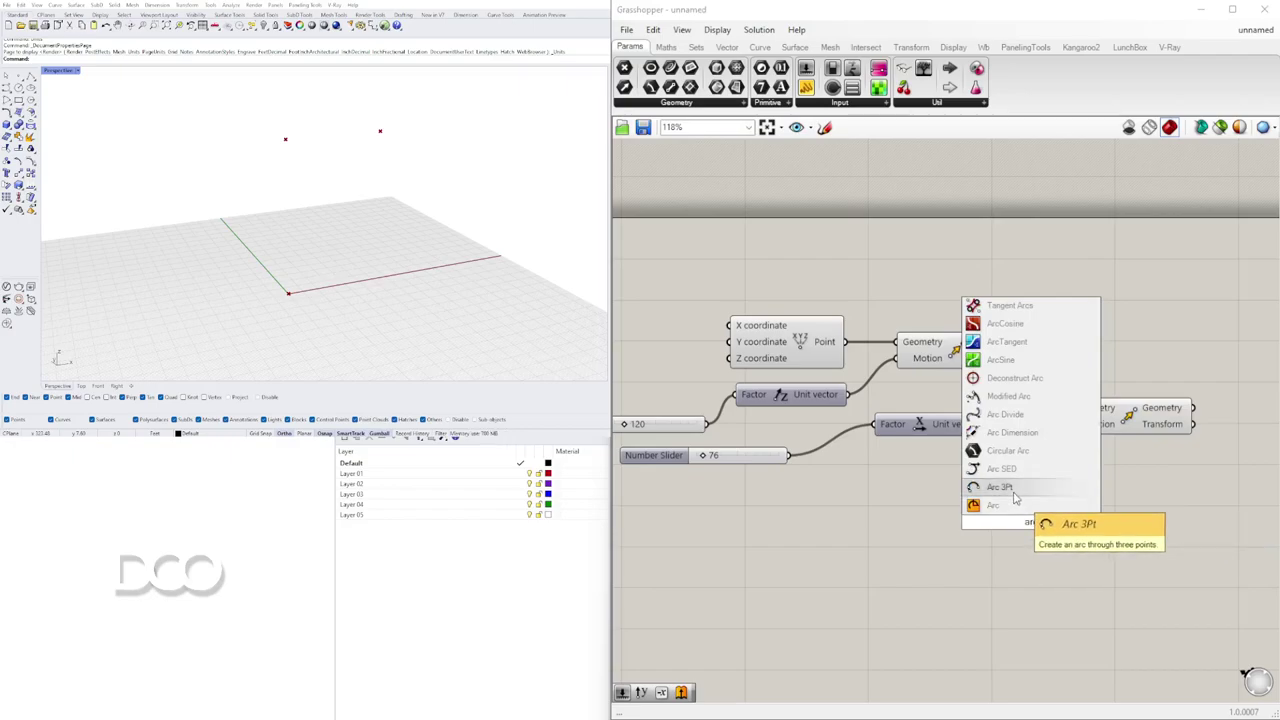
key(BackSpace)
key(BackSpace)
key(BackSpace)
text(nur)
click(1000, 532)
scroll(1023, 532, down, 2)
right_drag(1023, 532, 913, 538)
drag(913, 538, 1095, 373)
Step: Connect the base point and both moved points, in order, to the Nurbs Curve's Vertices input
drag(788, 403, 1057, 375)
drag(757, 401, 756, 386)
drag(1095, 384, 1113, 397)
click(878, 408)
shift+drag(919, 406, 1070, 386)
shift+drag(1036, 449, 1118, 408)
click(1116, 429)
Step: Add a Series component beyond the Nurbs Curve component
right_drag(500, 235, 395, 241)
scroll(965, 409, down, 3)
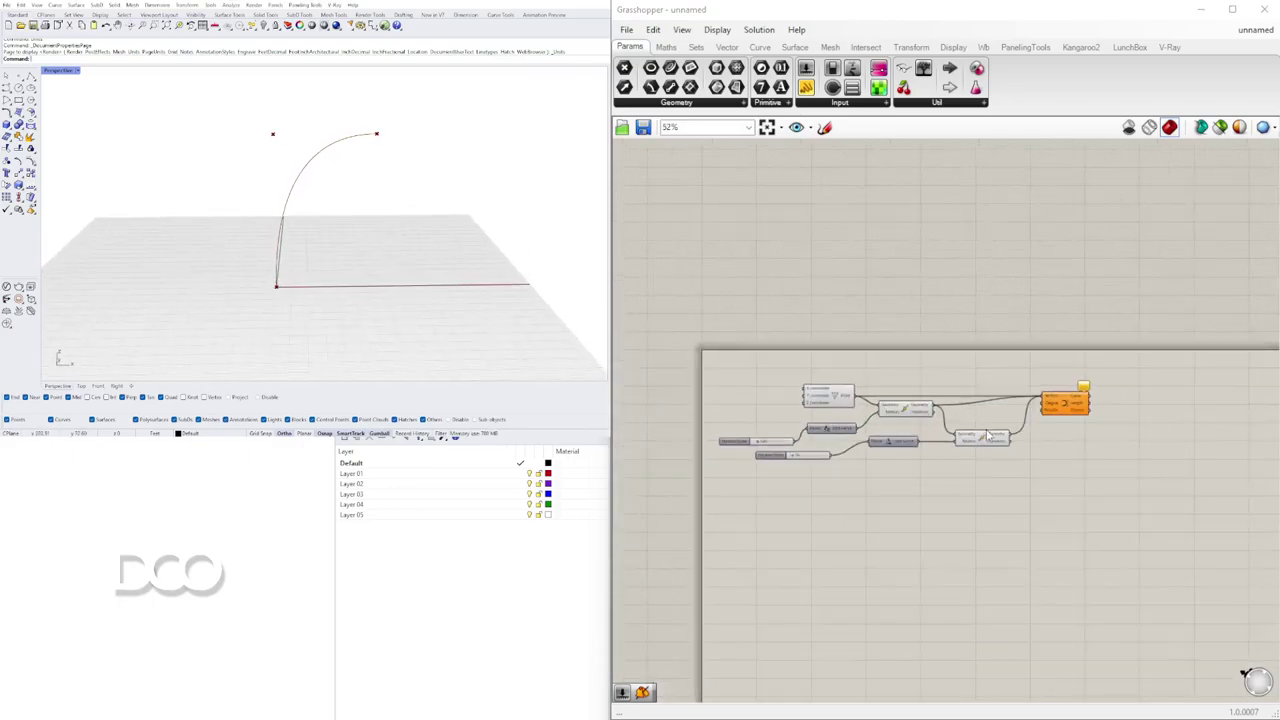
right_drag(1147, 423, 900, 414)
scroll(900, 414, up, 2)
right_drag(400, 205, 426, 204)
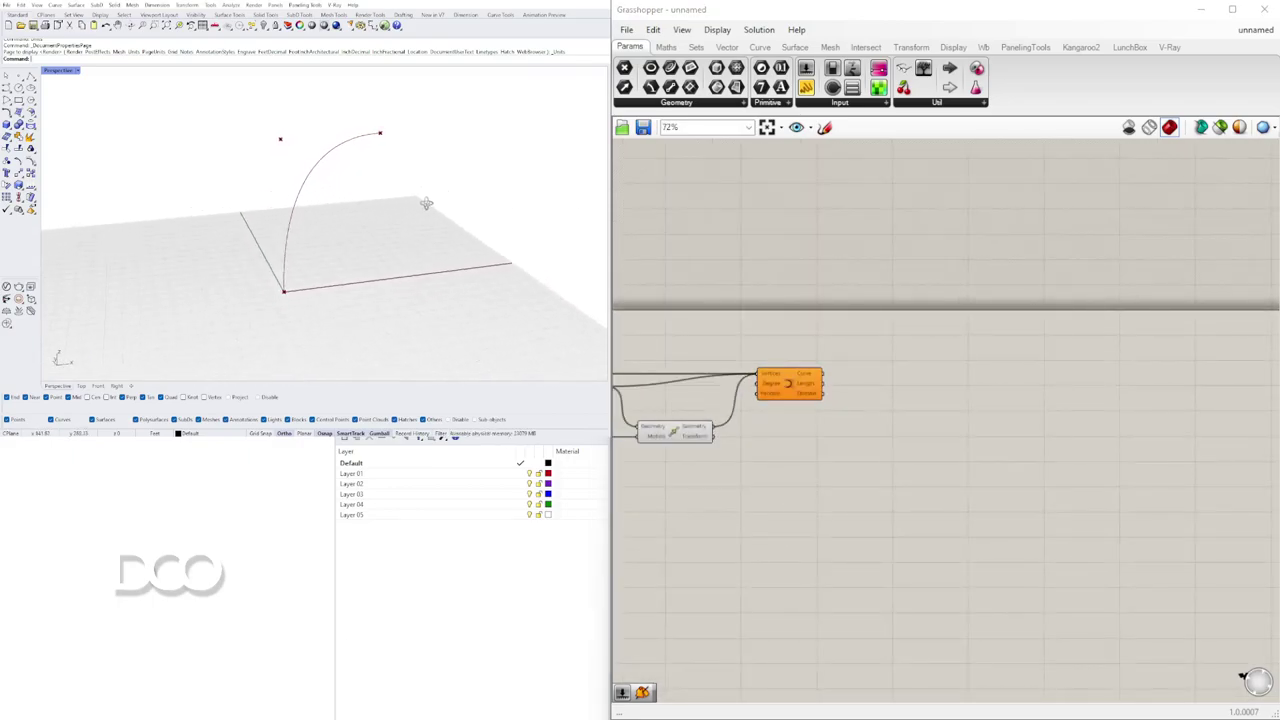
double_click(937, 442)
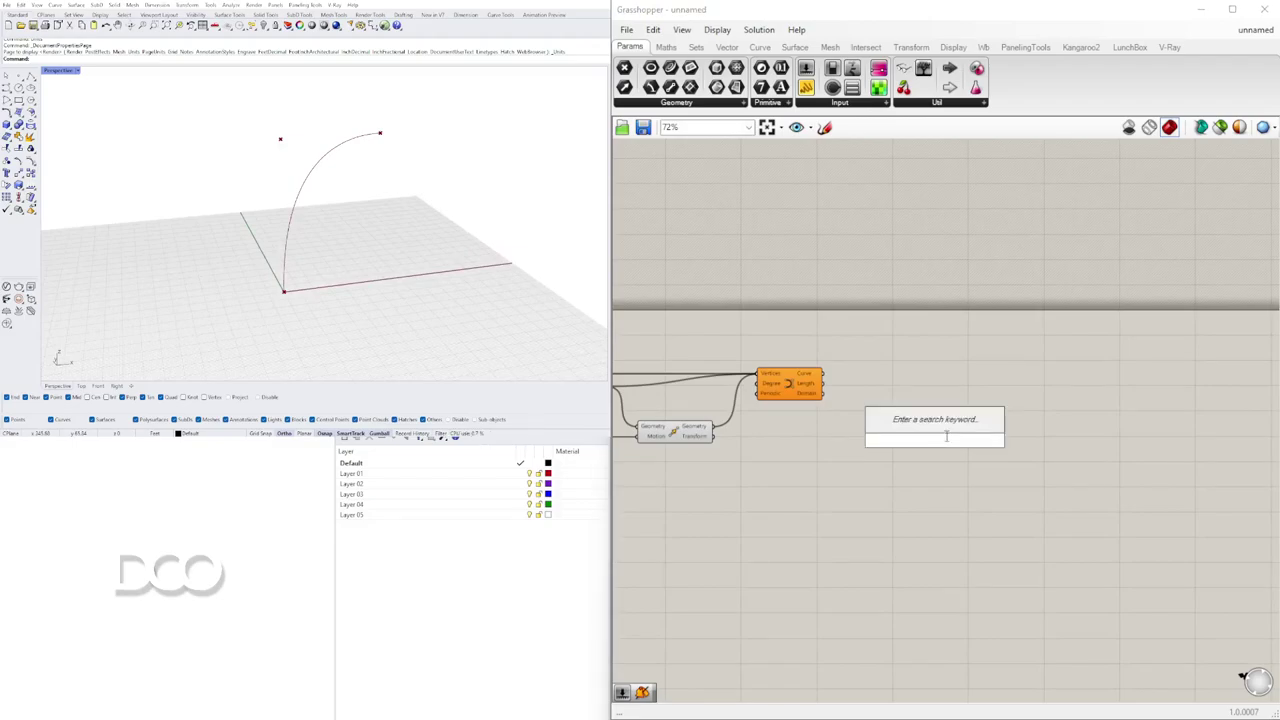
key(Escape)
double_click(941, 439)
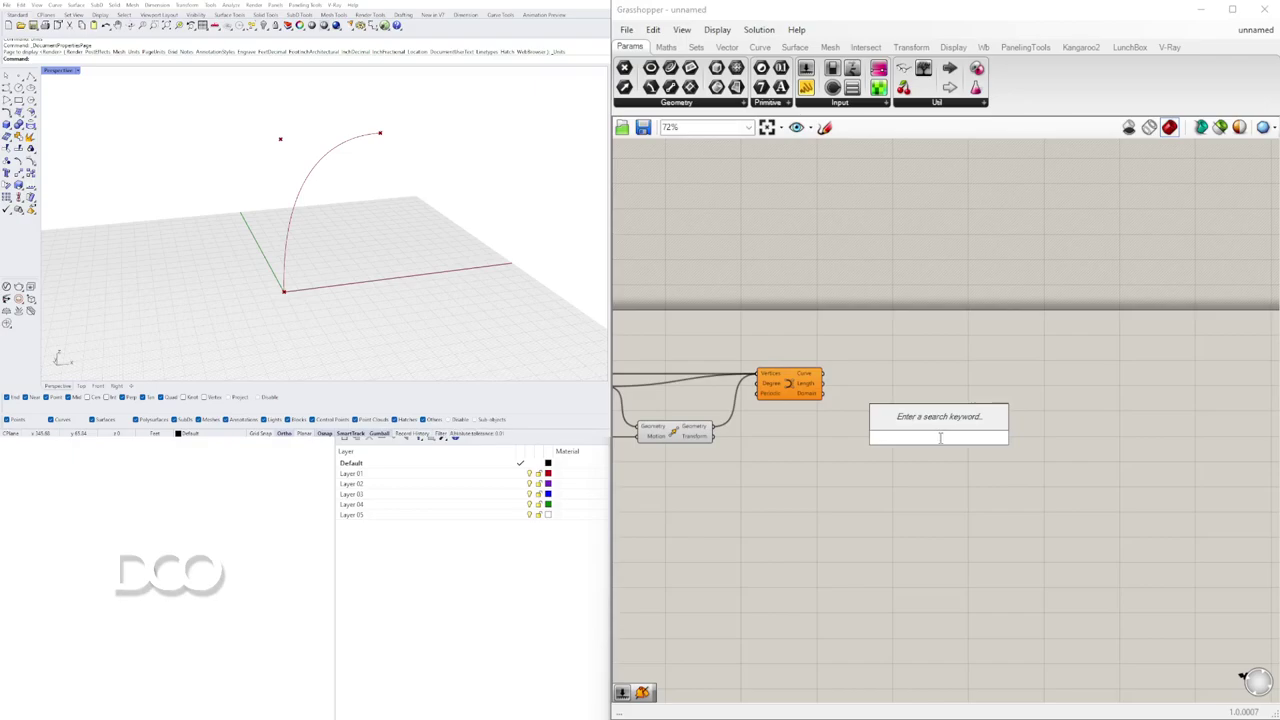
text(ser)
click(899, 423)
drag(935, 438, 963, 438)
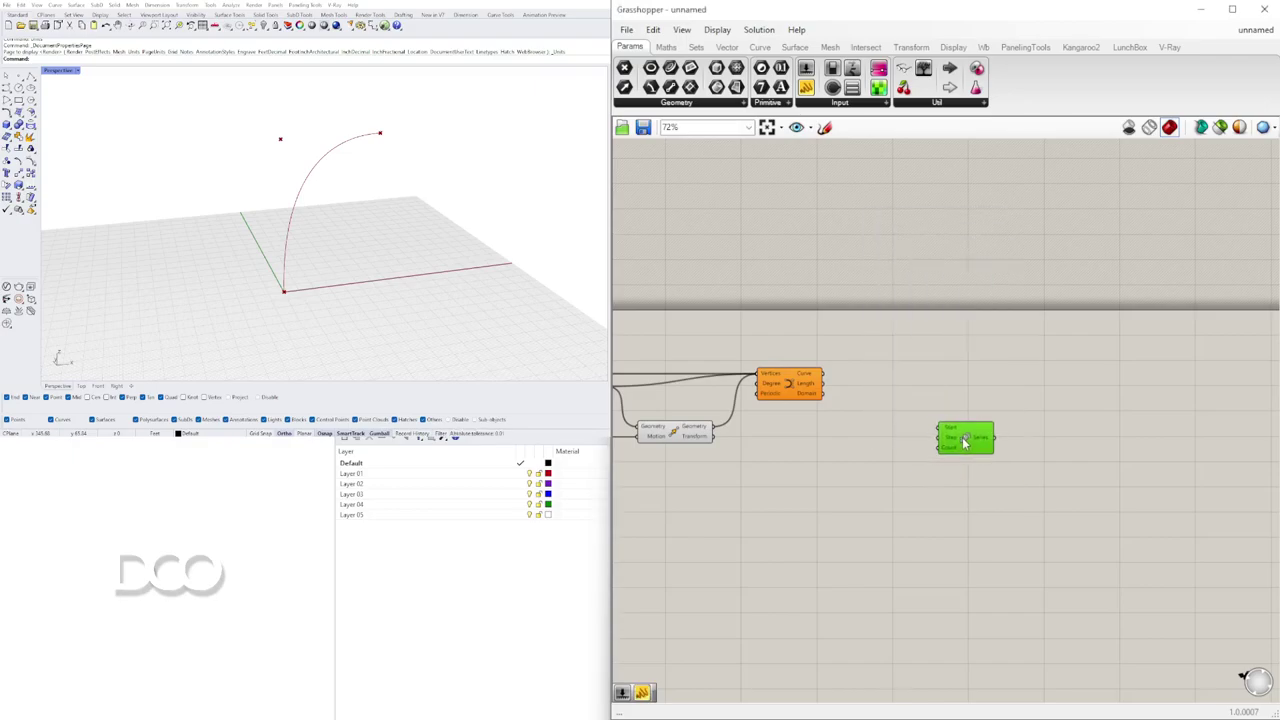
Step: Add a Unit Y vector and place it on the output side of the Series component
double_click(857, 440)
text(y)
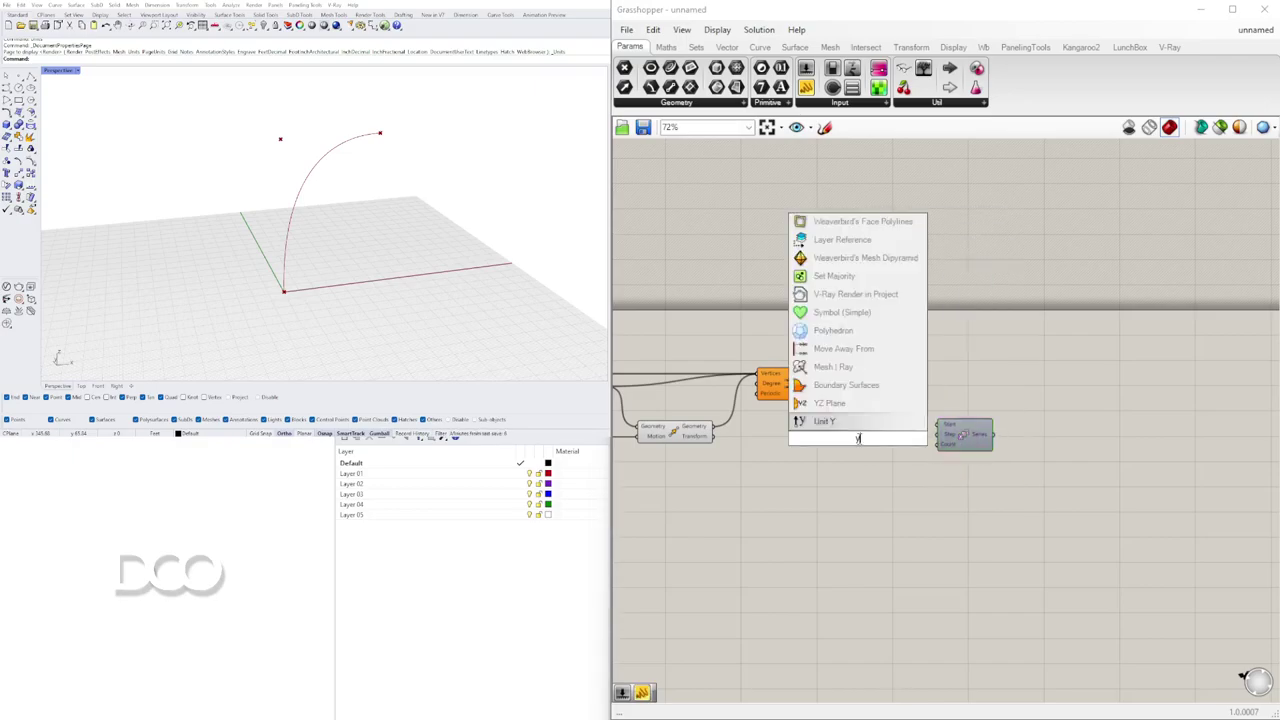
key(Return)
drag(852, 439, 1055, 435)
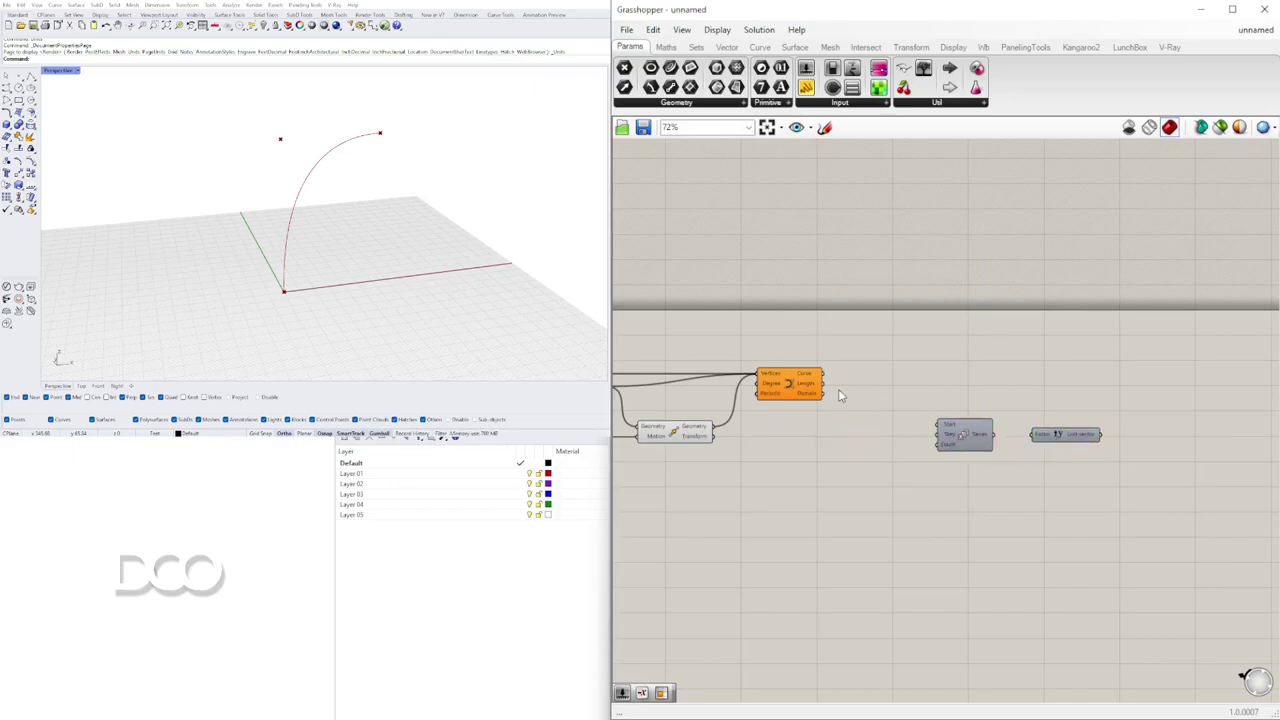
double_click(816, 464)
text(mo)
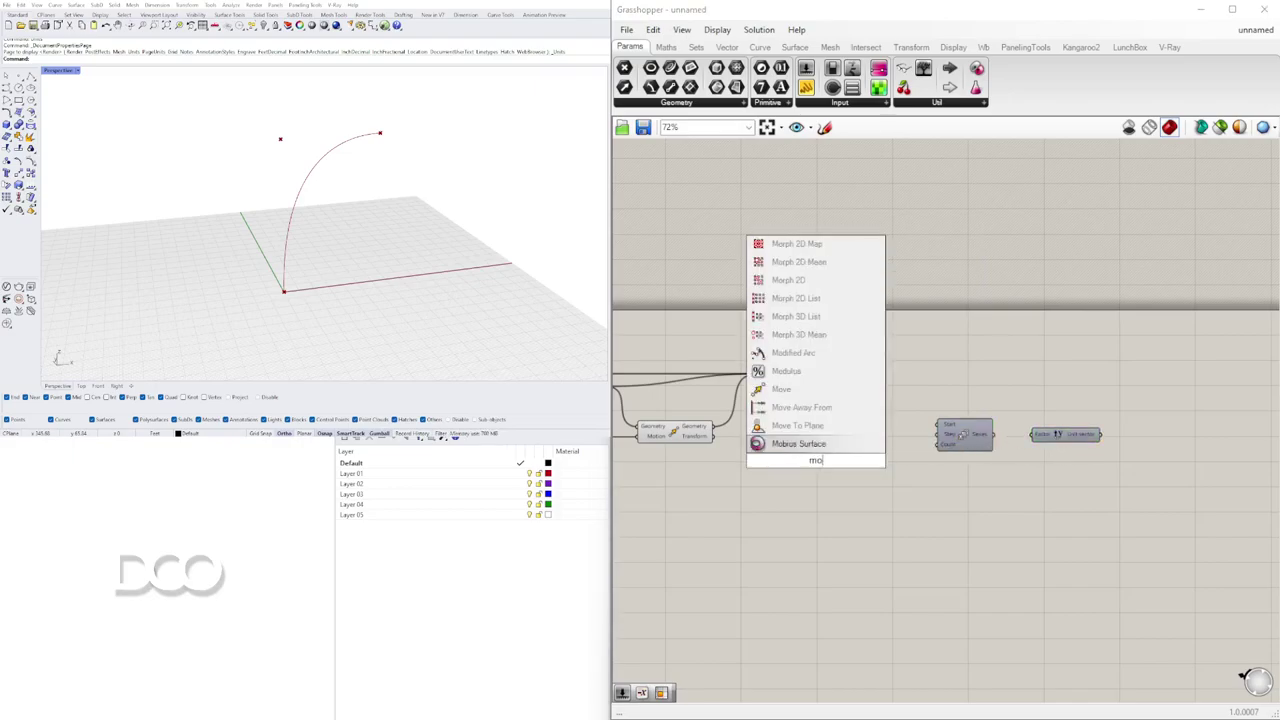
click(806, 429)
click(807, 462)
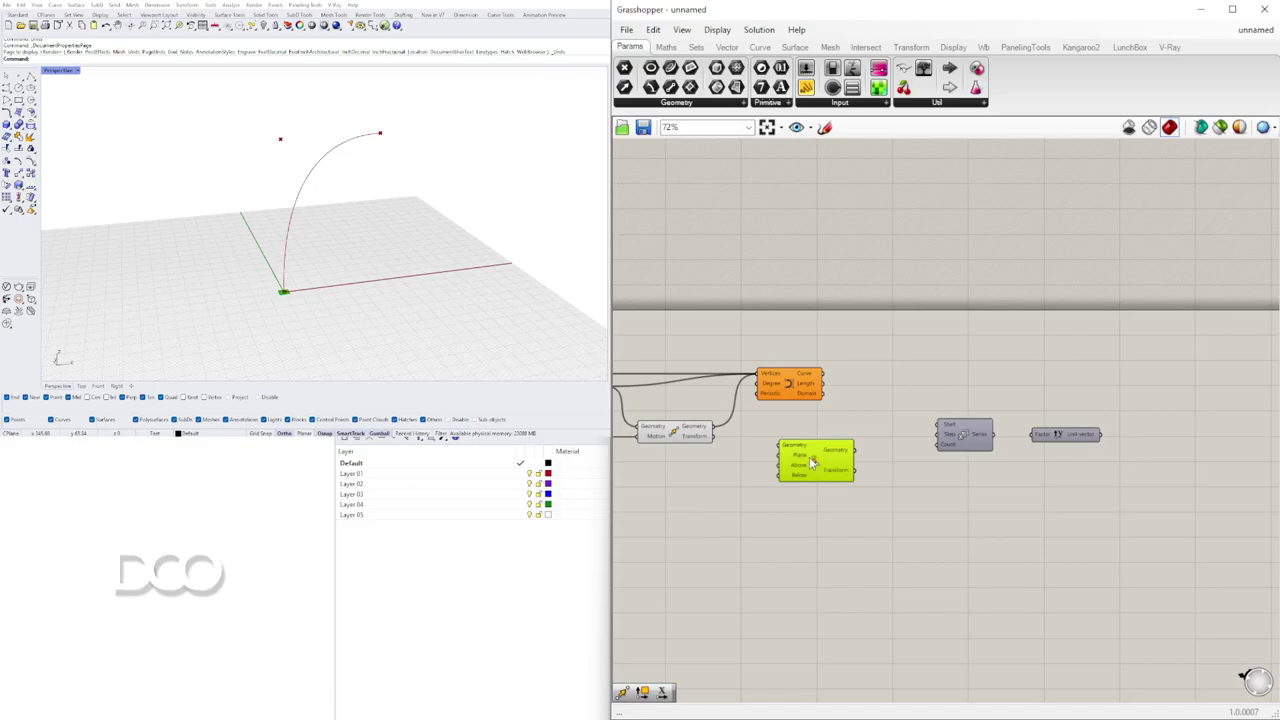
key(Delete)
Step: Add a third Move component and place it beyond the Unit Y vector
double_click(811, 458)
text(mo)
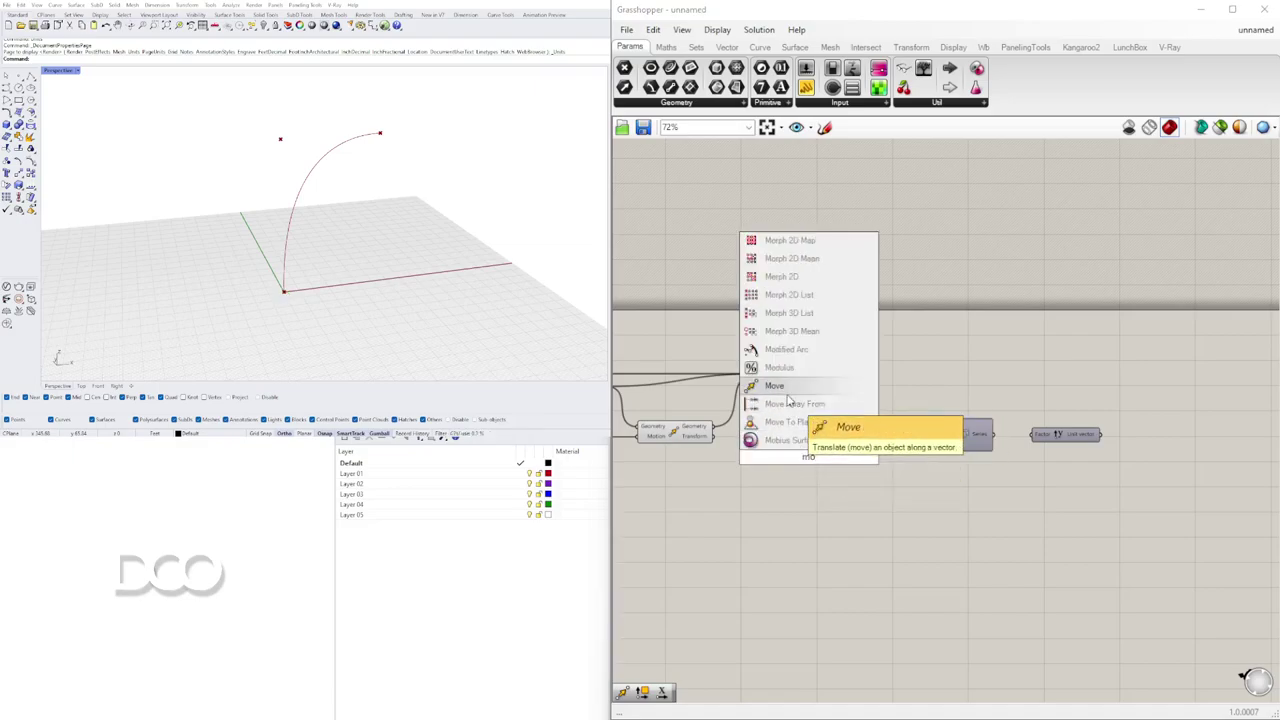
click(787, 389)
drag(801, 458, 1042, 442)
Step: Add a slider of 3 for the Series Count and connect the Nurbs curve to the Series Start
double_click(848, 478)
text(3)
key(Return)
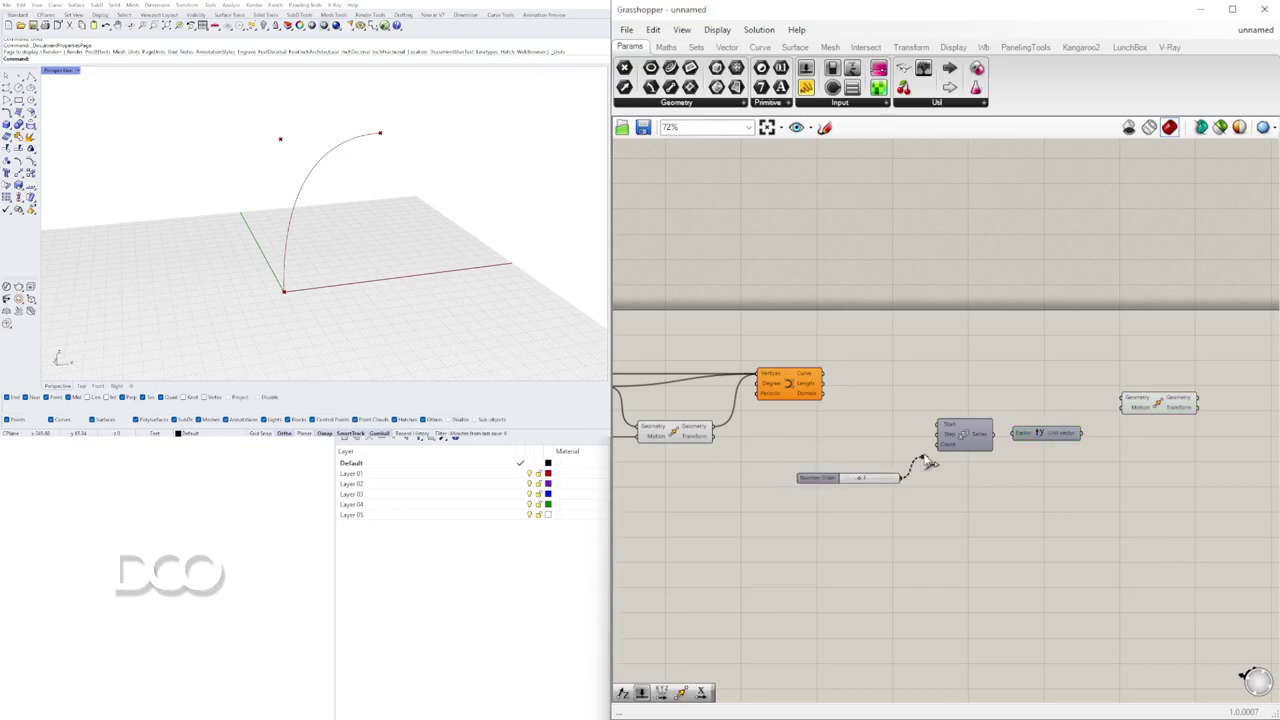
drag(827, 383, 937, 422)
Step: Add a slider of 36 for the Series Step and align both sliders beside the Series component
double_click(816, 439)
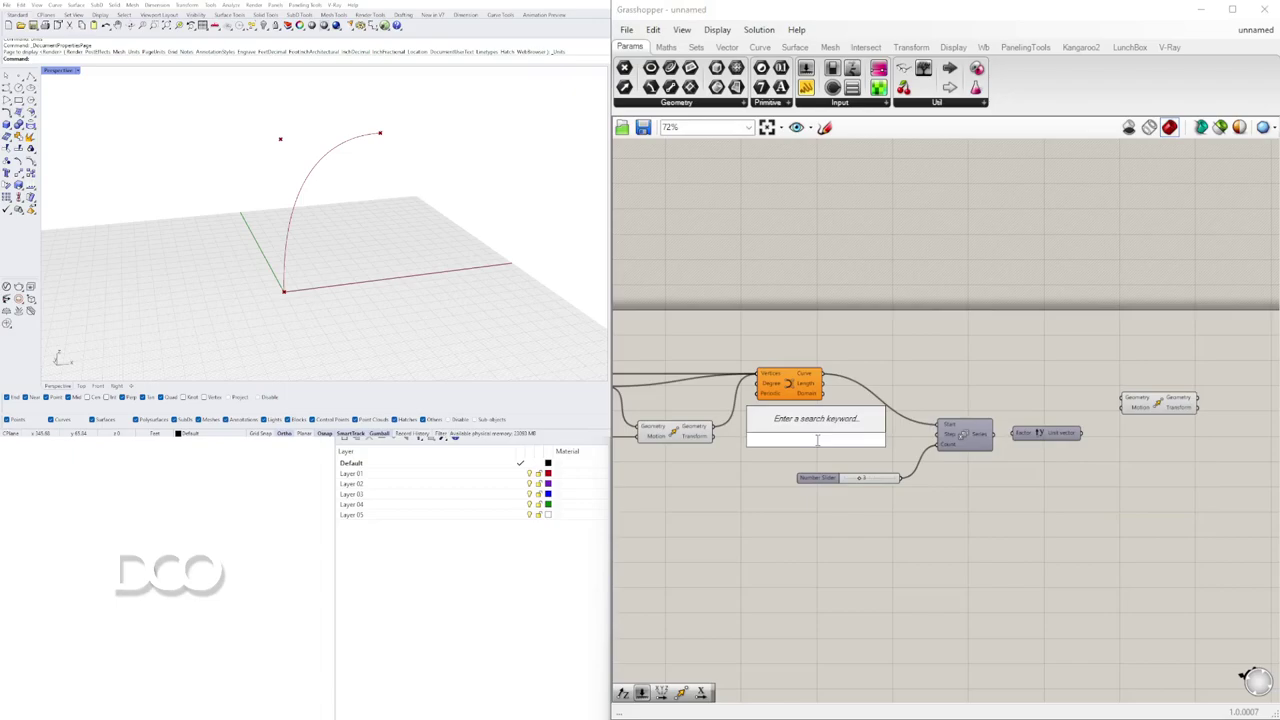
text(36)
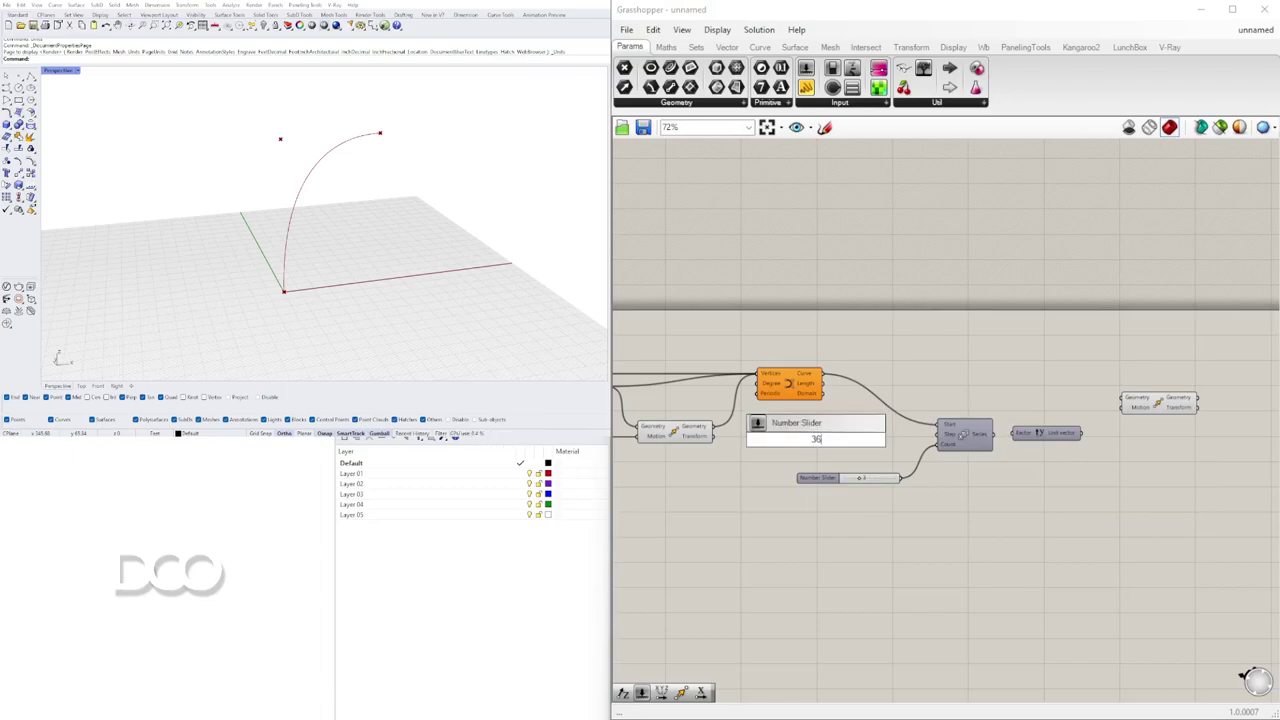
key(Return)
drag(944, 450, 941, 441)
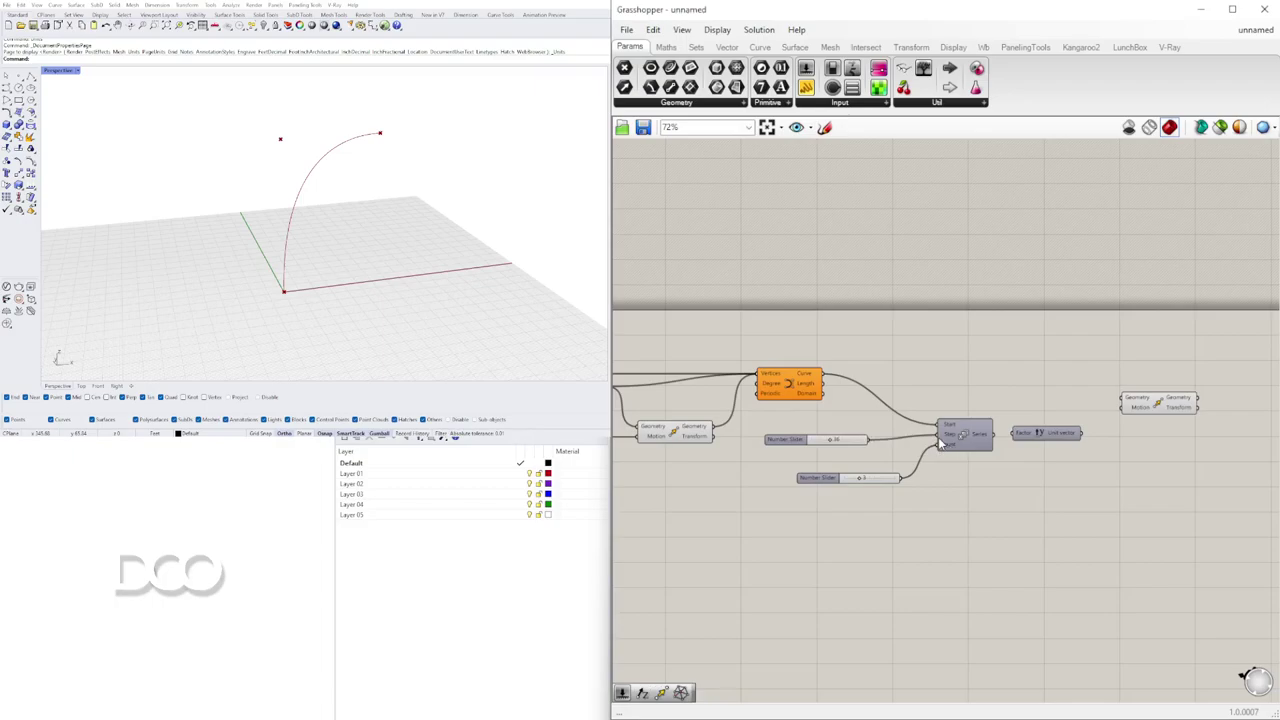
drag(792, 448, 848, 436)
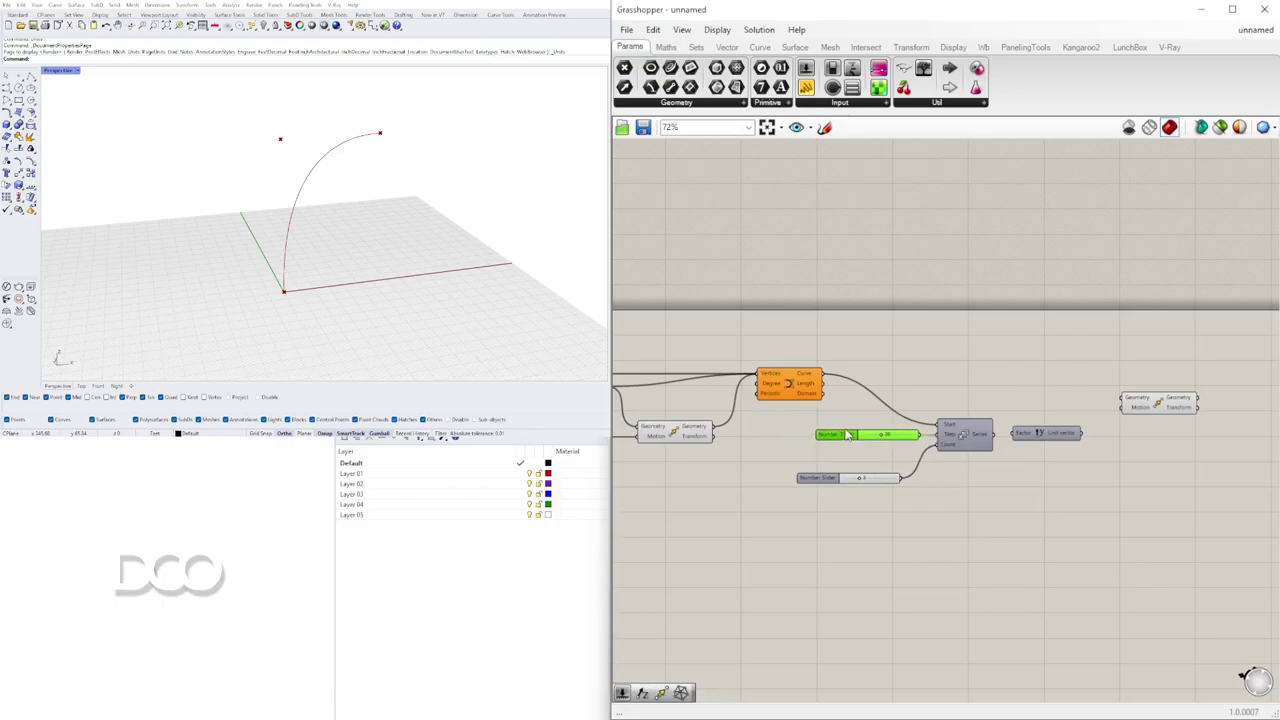
drag(840, 484, 860, 458)
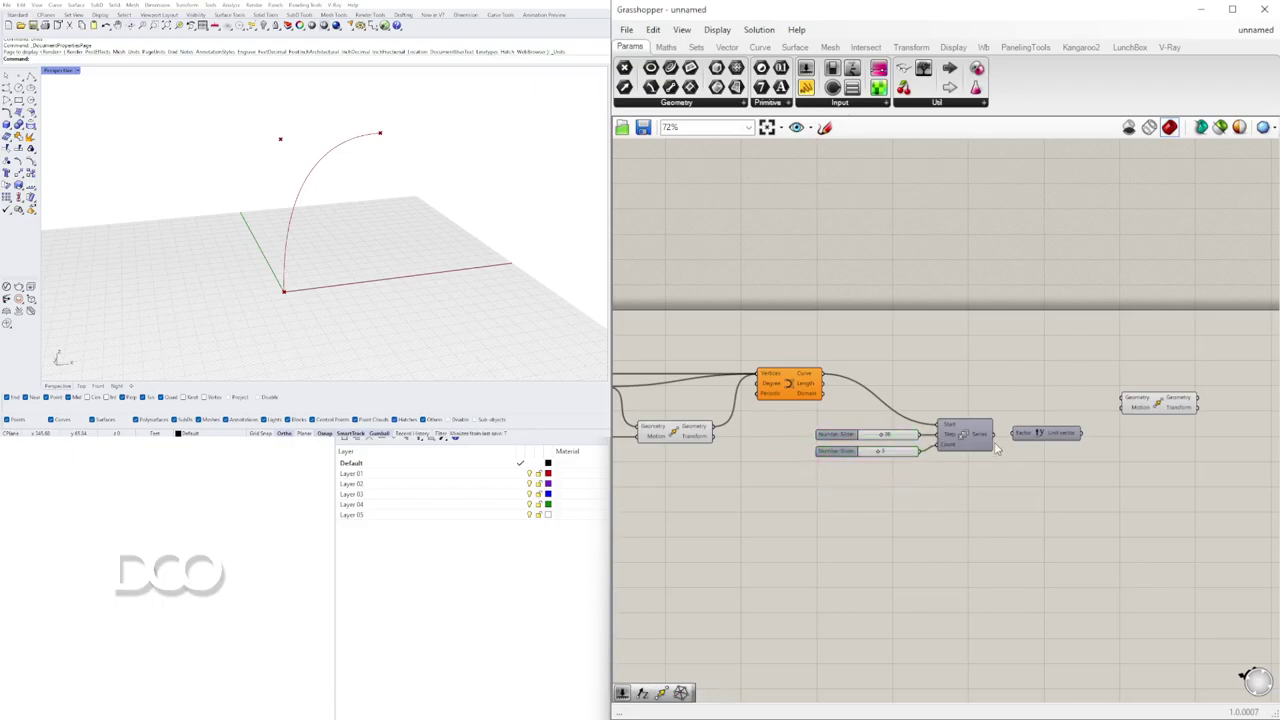
Step: Wire the Series through Unit Y into the third Move's Motion and reroute the curve from Series Start to Geometry
mouse_move(984, 432)
drag(993, 435, 1009, 434)
drag(1123, 422, 1121, 409)
drag(826, 373, 1066, 372)
ctrl+drag(937, 424, 1126, 400)
Step: Move the third Move component closer to the Nurbs Curve and the Series group with its sliders beneath the second Move
drag(1184, 462, 888, 372)
drag(1155, 409, 914, 434)
click(908, 380)
right_drag(783, 472, 1046, 476)
scroll(1046, 477, up, 2)
drag(1176, 530, 809, 446)
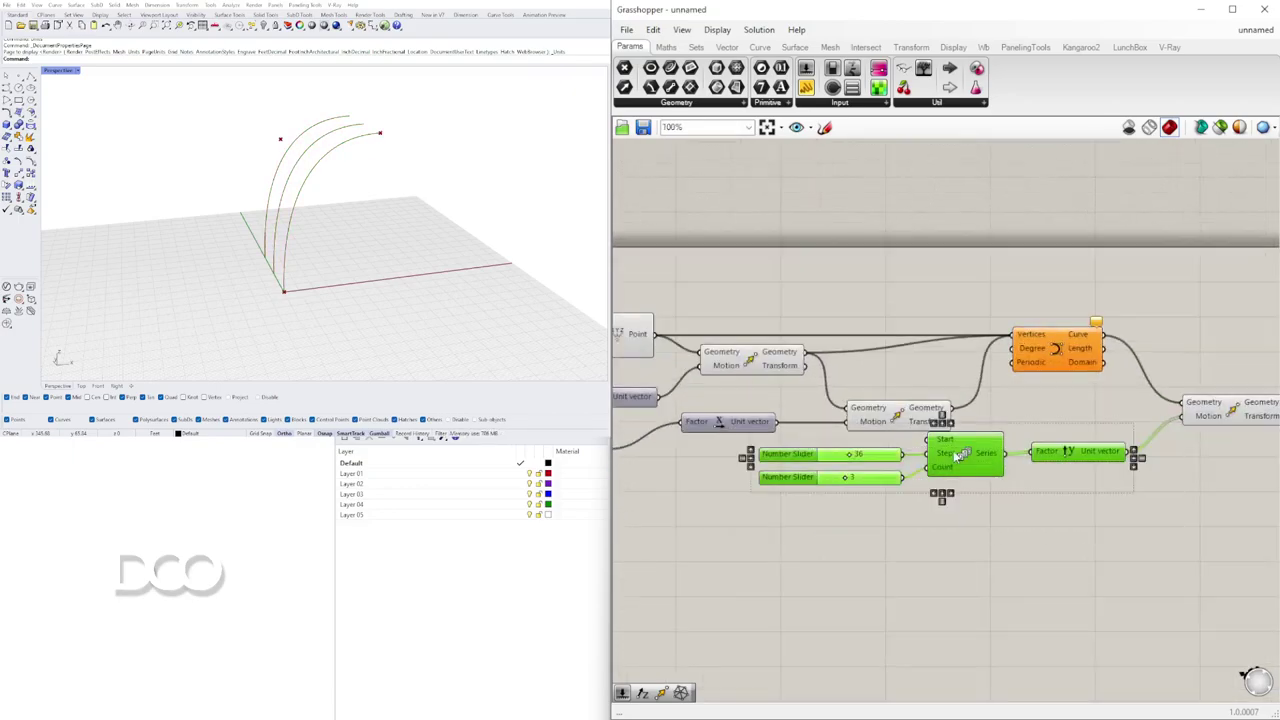
drag(958, 464, 956, 496)
click(994, 524)
Step: Tighten the spacing of the components around the Series and set its Step slider to 72
scroll(1064, 470, up, 2)
drag(1065, 487, 1047, 490)
click(765, 575)
drag(757, 550, 694, 494)
click(914, 558)
scroll(918, 560, down, 3)
right_drag(1018, 538, 1037, 488)
right_drag(554, 249, 446, 246)
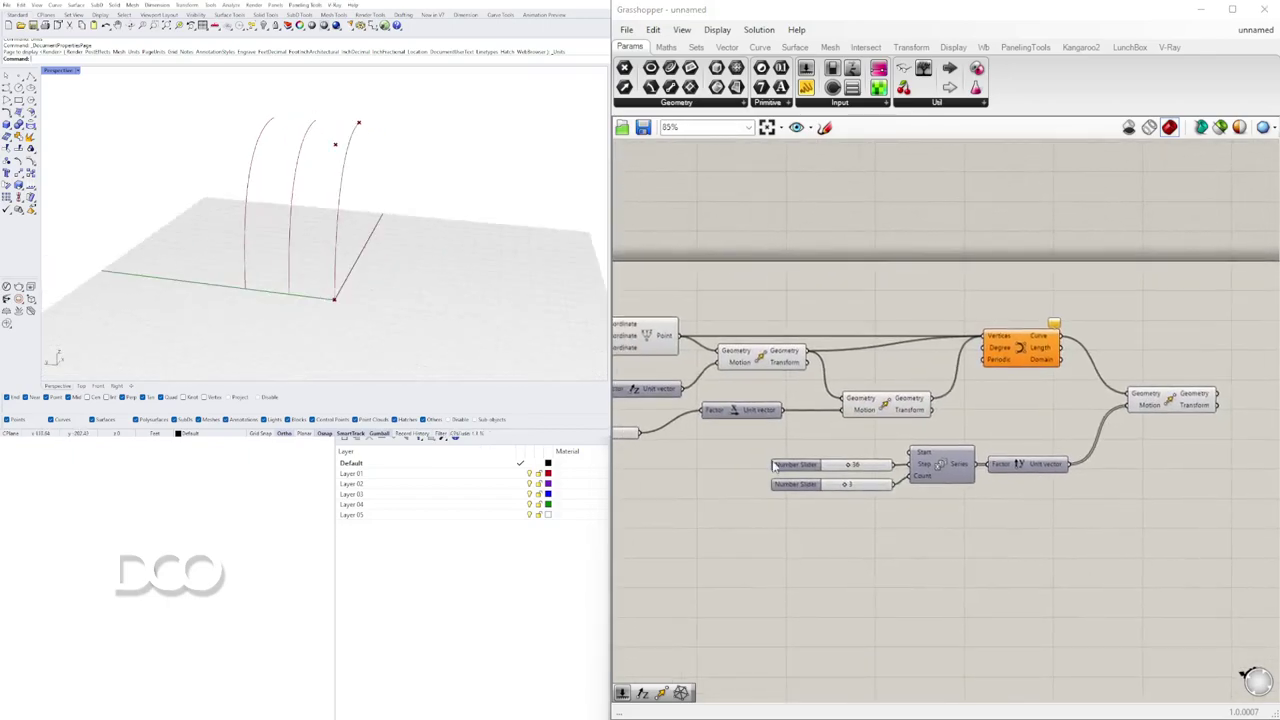
scroll(775, 467, up, 5)
drag(838, 451, 905, 451)
right_drag(452, 213, 343, 206)
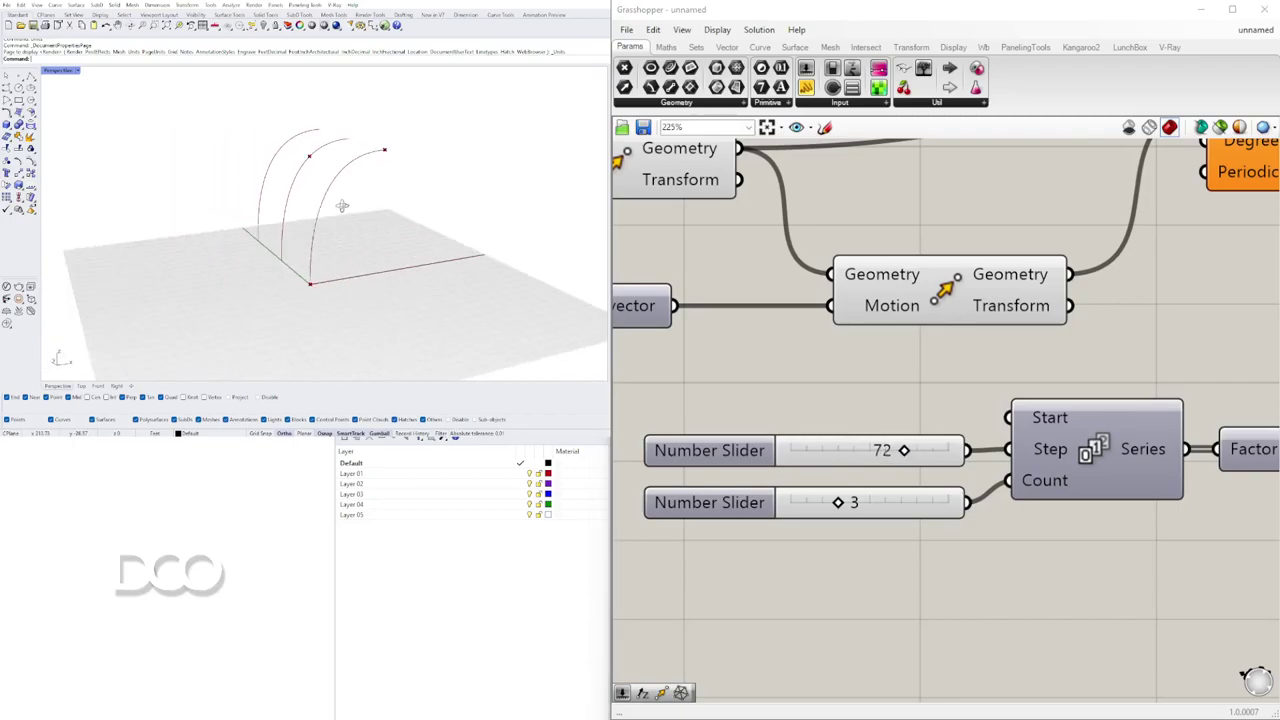
scroll(914, 340, down, 3)
scroll(926, 342, down, 2)
right_drag(1208, 330, 841, 395)
click(896, 377)
right_drag(1038, 414, 990, 422)
double_click(990, 418)
click(929, 461)
Step: Turn off the preview of the Nurbs Curve and all point, vector and Move components that feed it
click(860, 390)
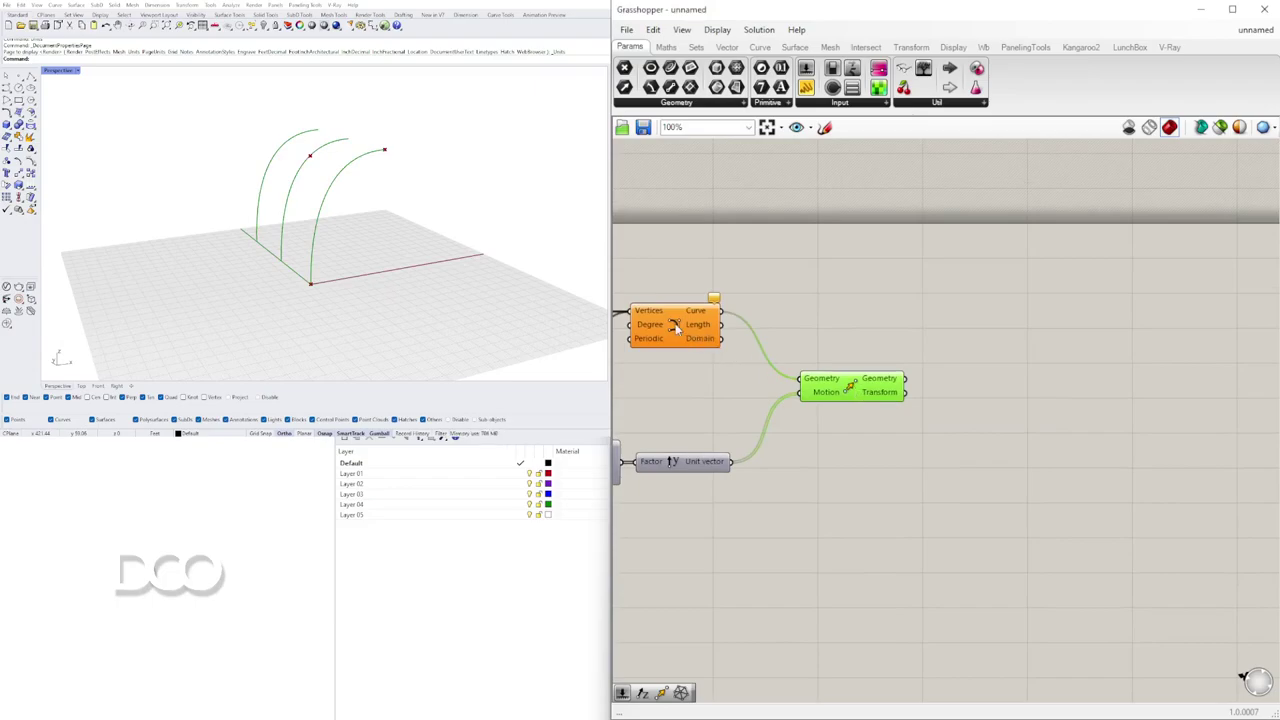
click(675, 327)
right_click(683, 318)
click(694, 344)
click(739, 344)
right_drag(738, 343, 1044, 367)
scroll(1046, 372, down, 2)
scroll(986, 403, down, 1)
drag(1000, 407, 677, 303)
scroll(721, 305, up, 1)
middle_click(721, 305)
click(747, 280)
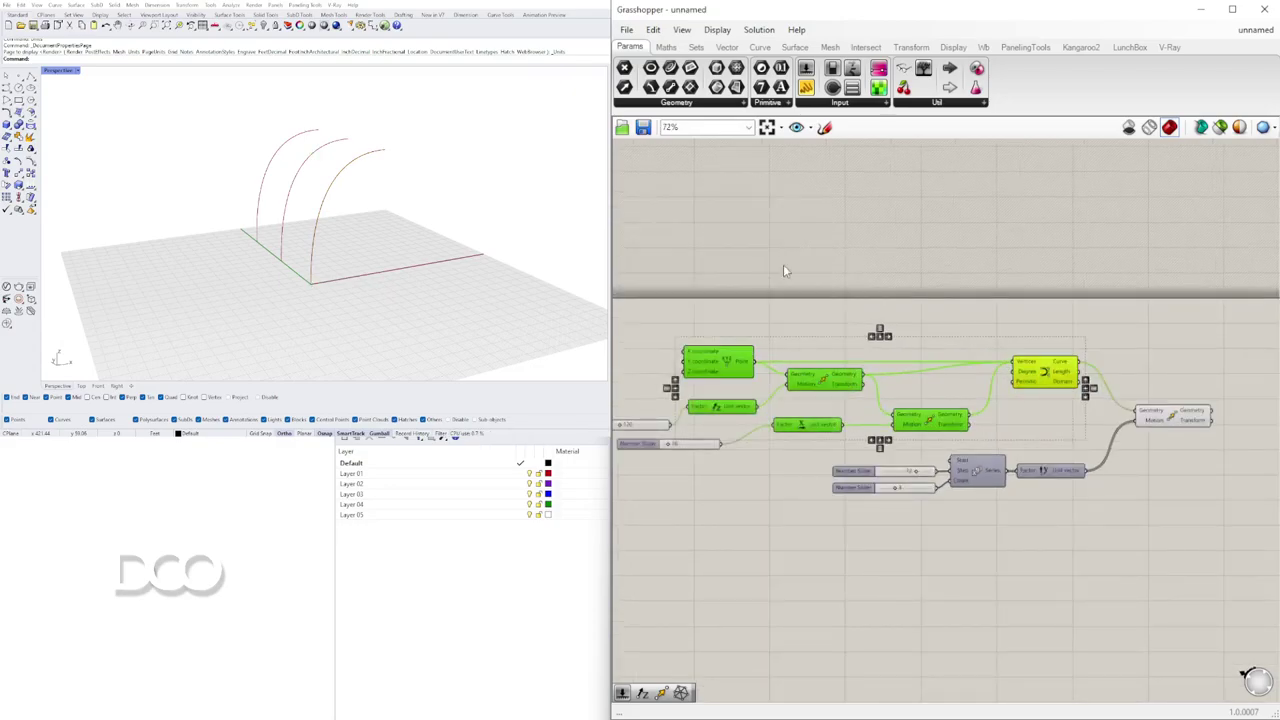
click(785, 272)
right_drag(1034, 351, 843, 320)
scroll(985, 355, up, 3)
click(978, 402)
right_drag(1040, 425, 966, 416)
double_click(1041, 411)
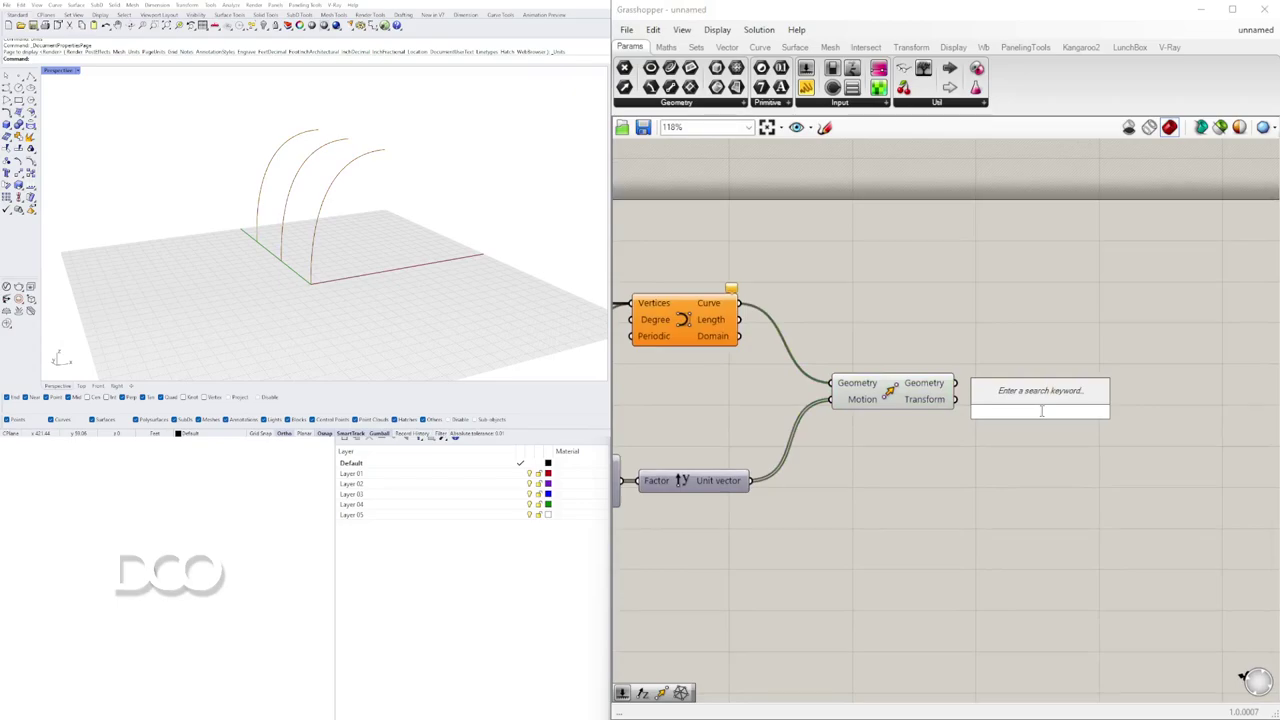
click(1025, 457)
click(895, 391)
right_drag(455, 236, 381, 241)
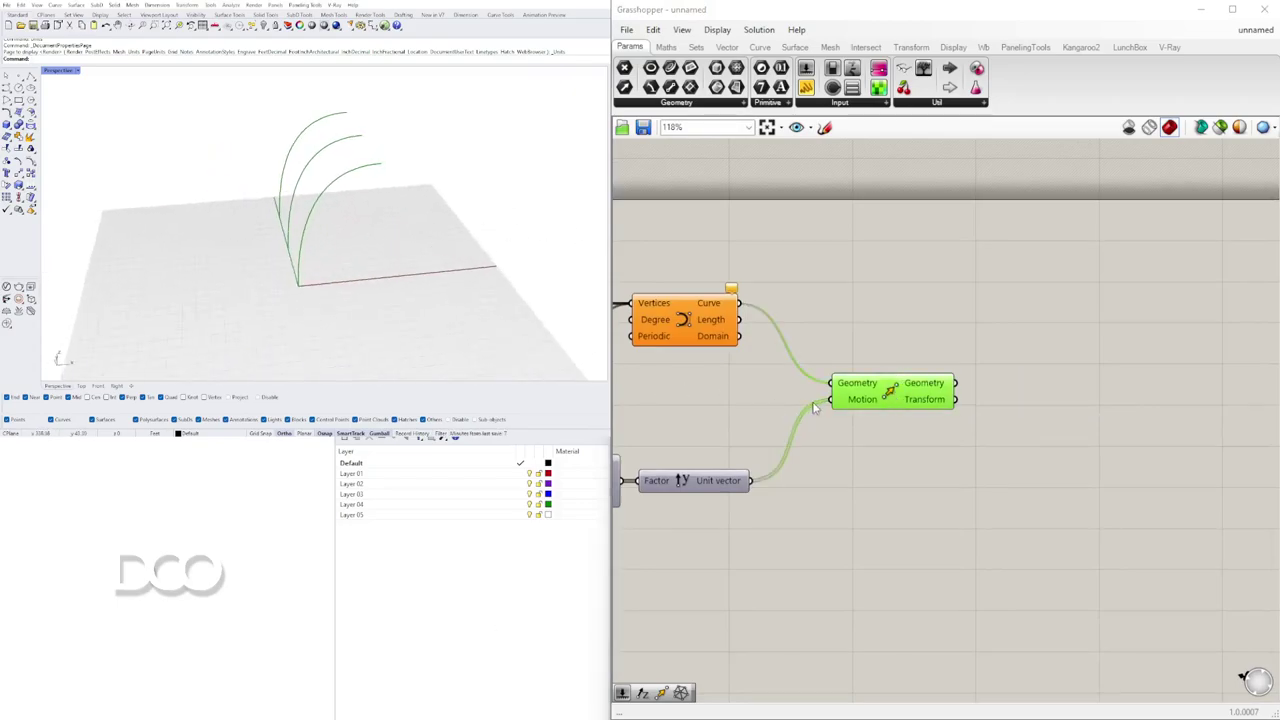
right_drag(1033, 429, 947, 429)
right_drag(394, 272, 444, 272)
double_click(1024, 384)
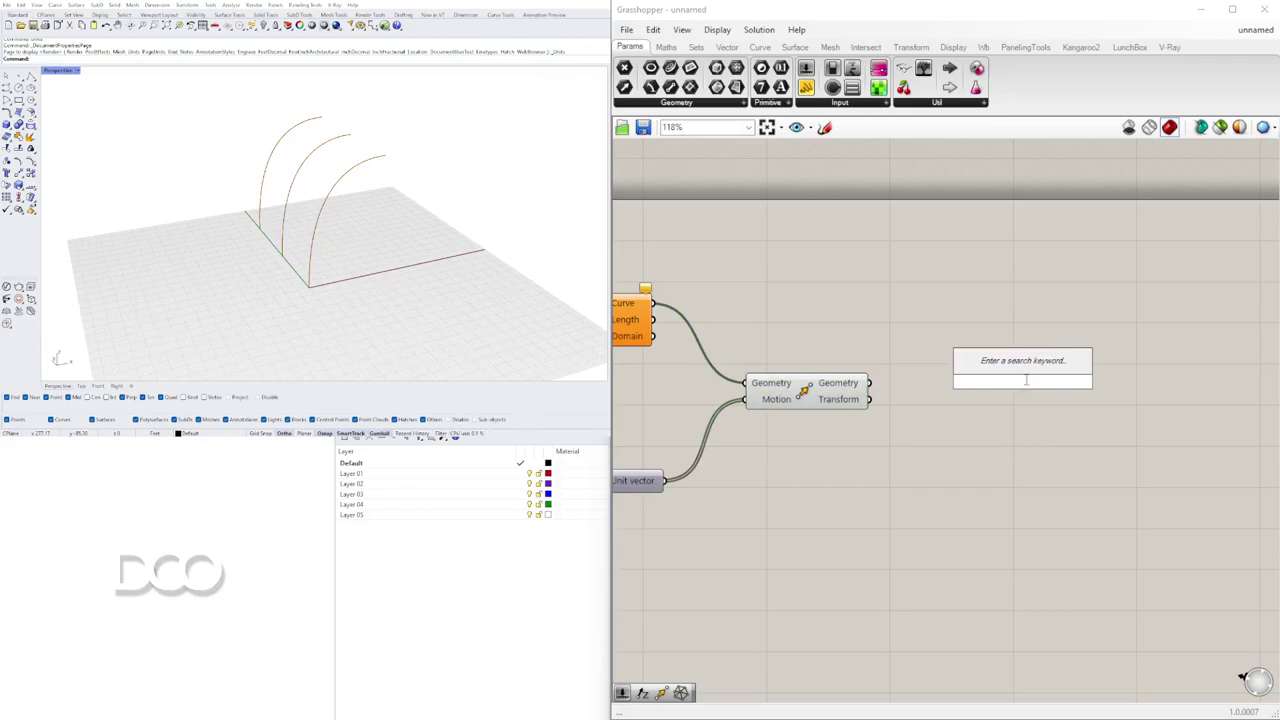
text(item)
key(Escape)
right_drag(213, 180, 303, 174)
drag(804, 392, 828, 411)
right_drag(532, 224, 276, 213)
Step: Delete the Series with its two sliders, its Unit Y vector and the third Move component
right_drag(845, 541, 1179, 478)
right_drag(431, 239, 491, 248)
right_drag(1019, 496, 1055, 503)
scroll(1066, 502, down, 1)
drag(1070, 526, 783, 420)
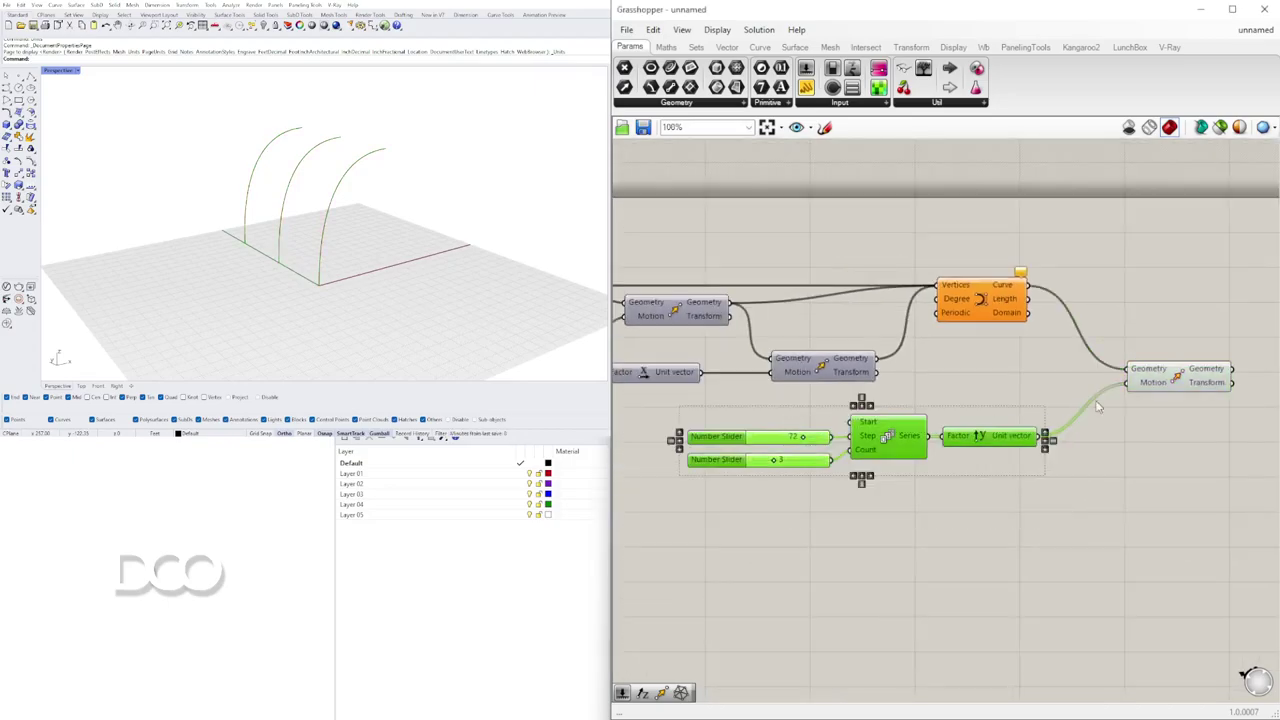
key(Delete)
click(1153, 388)
key(Delete)
Step: Add an Extrude component and wire the Nurbs Curve's Curve output into its Base
double_click(1083, 360)
text(e)
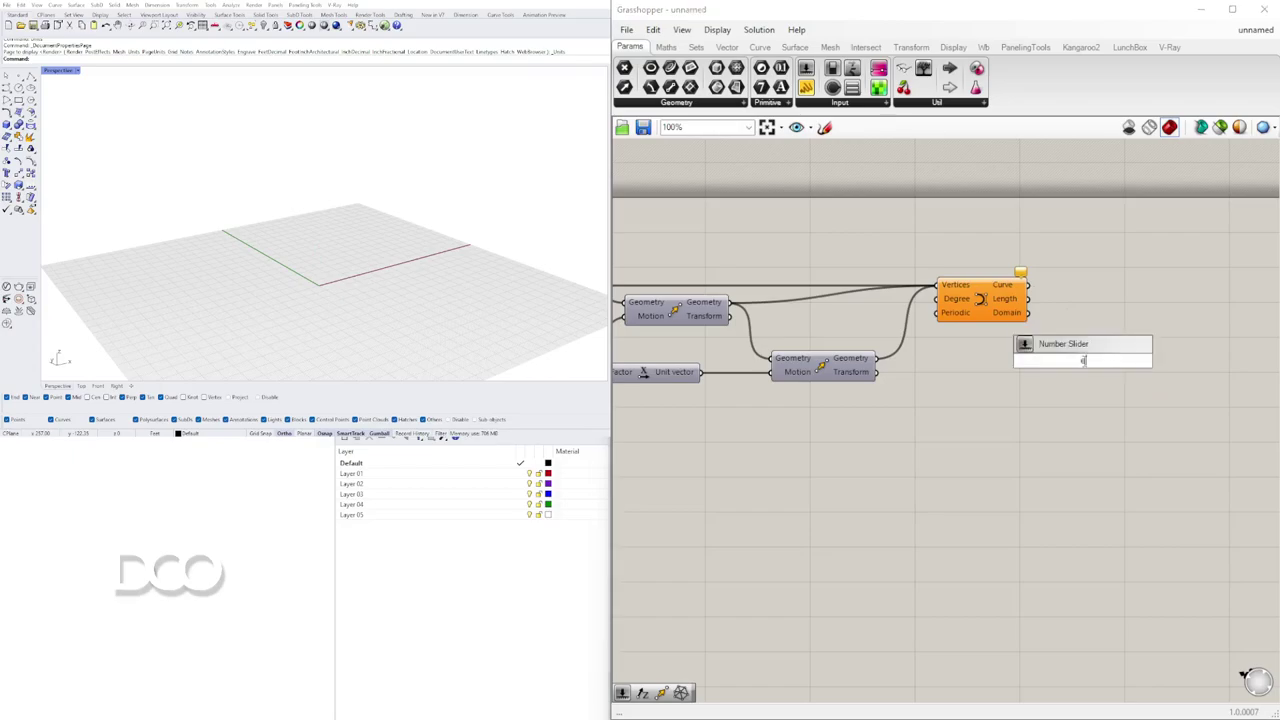
text(xtr)
click(1062, 345)
drag(1038, 335, 1036, 353)
drag(1062, 359, 1142, 359)
double_click(1033, 395)
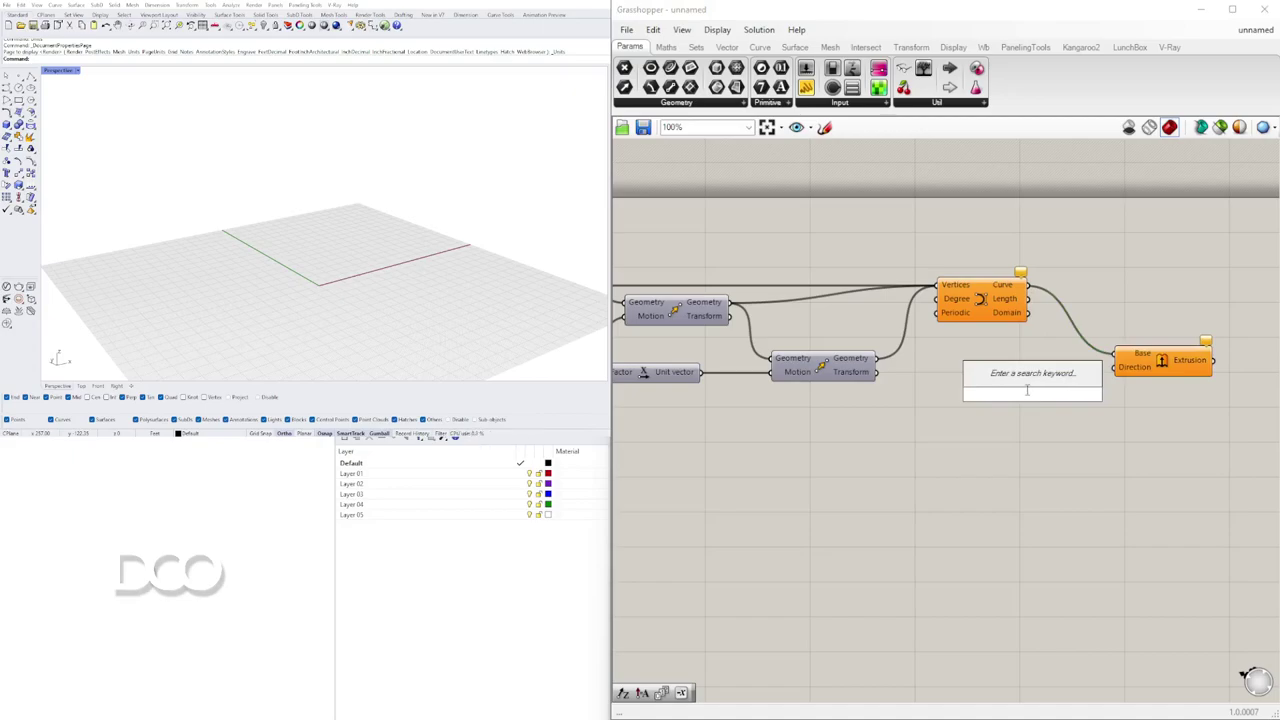
text(x)
click(1028, 380)
drag(1087, 397, 1115, 367)
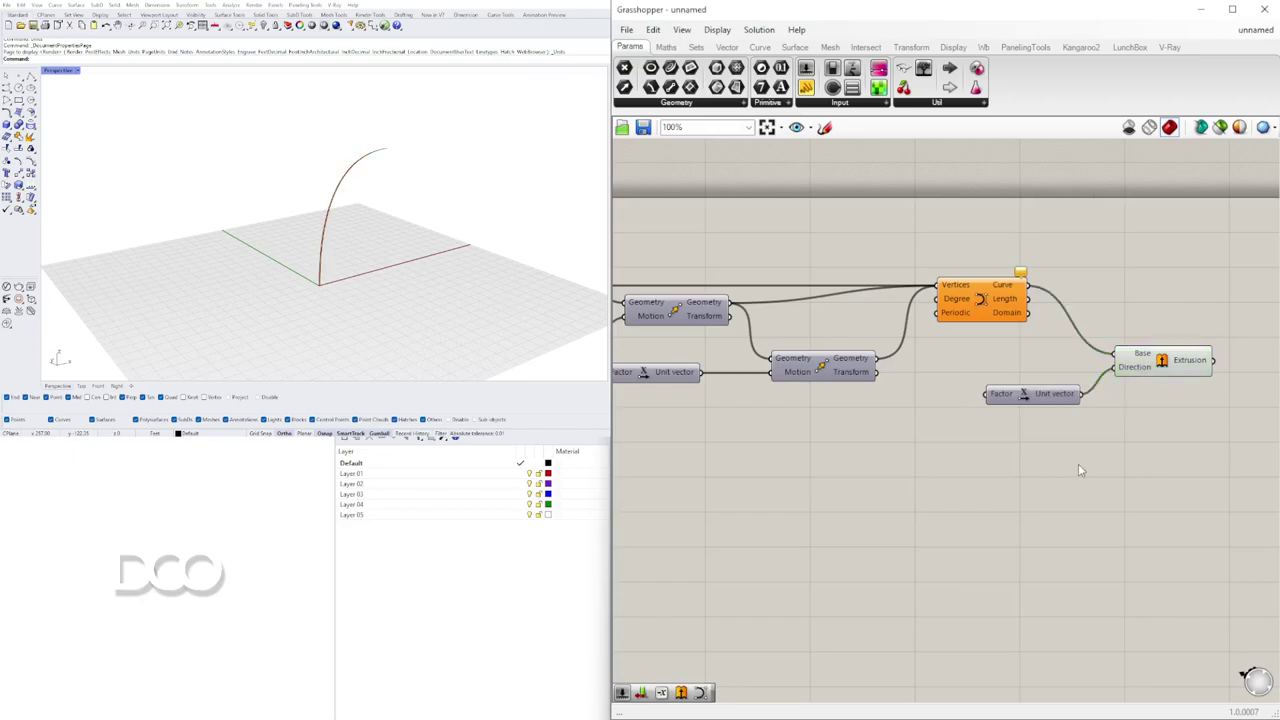
key(Delete)
Step: Add a Unit Y vector as the Extrude's Direction and arrange both components close to the Nurbs Curve
double_click(1027, 400)
text(y)
key(Return)
drag(1111, 380, 1115, 330)
drag(1047, 407, 989, 406)
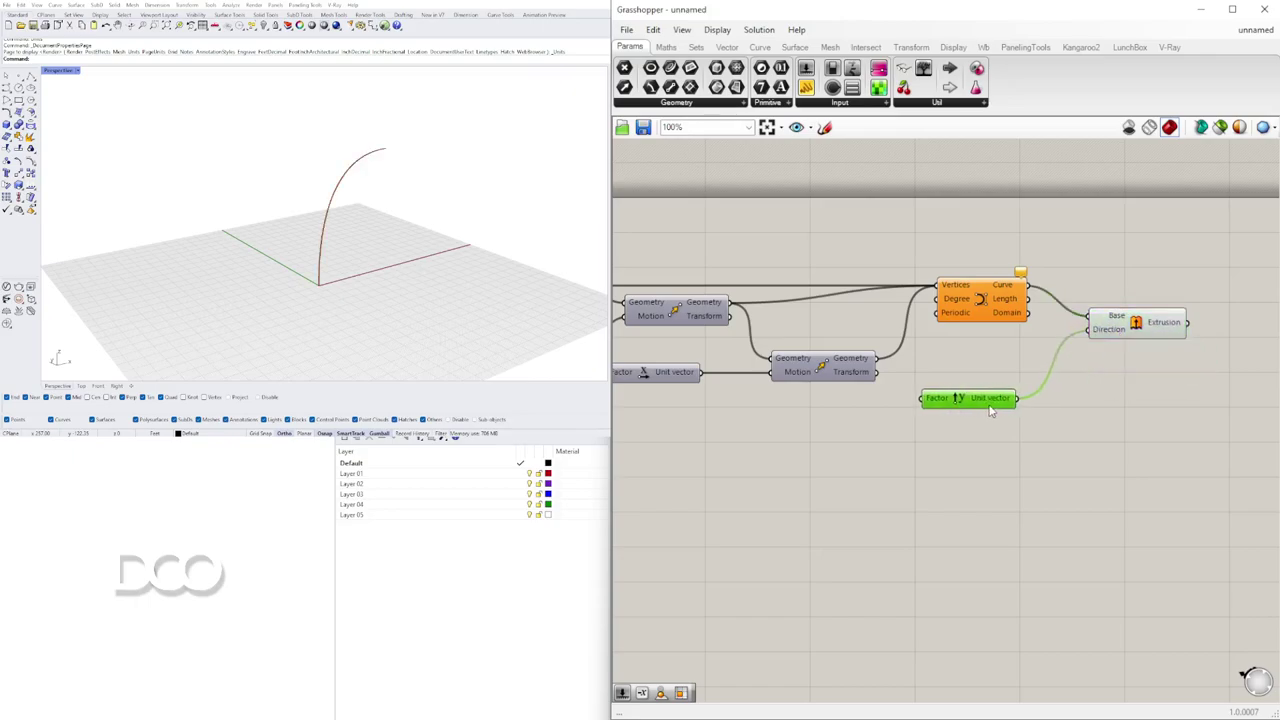
drag(1101, 329, 1101, 344)
click(844, 458)
Step: Feed Unit Y's Factor from a new number slider set to 120 and align the slider with it
right_drag(840, 460, 940, 460)
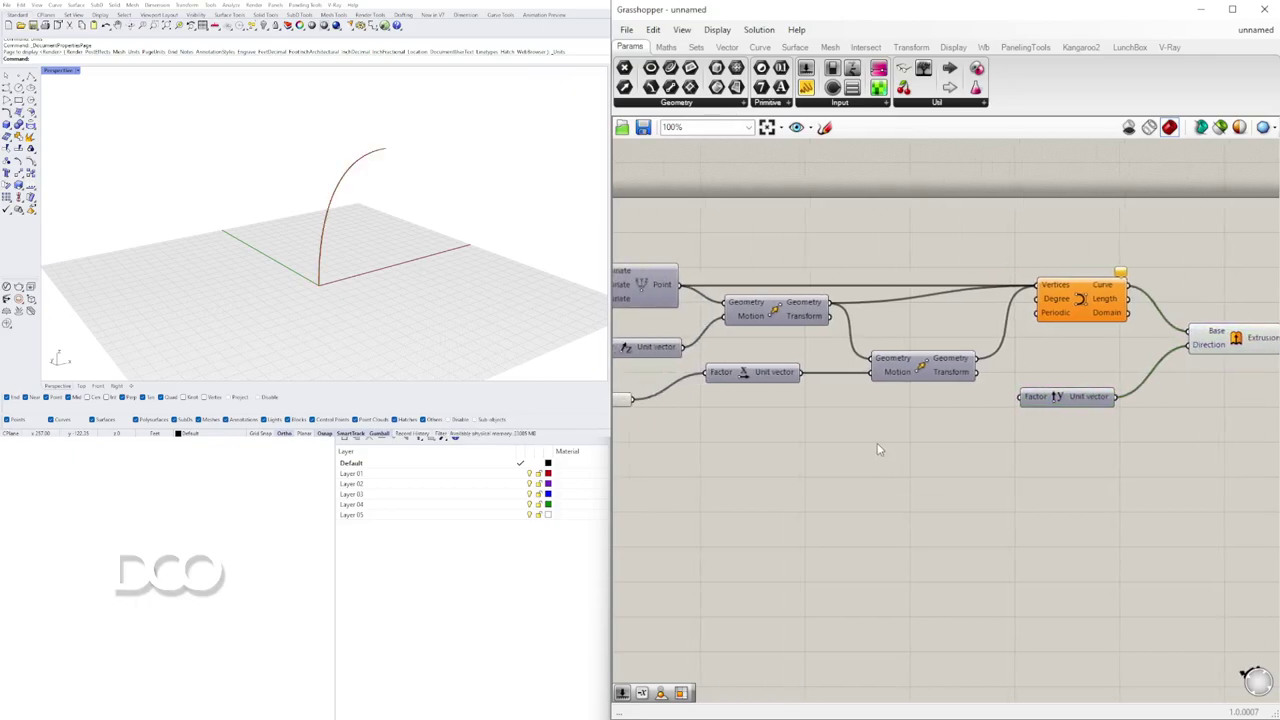
double_click(876, 443)
text(number slider)
key(Return)
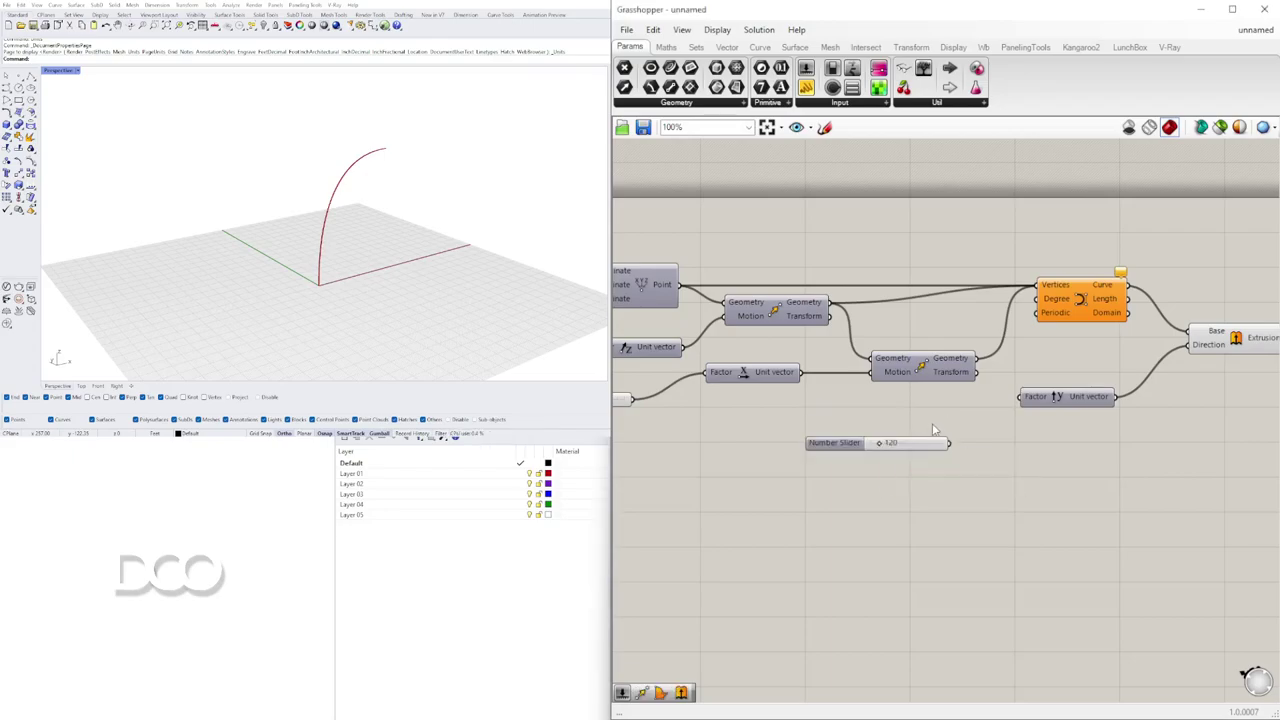
drag(1012, 398, 1018, 397)
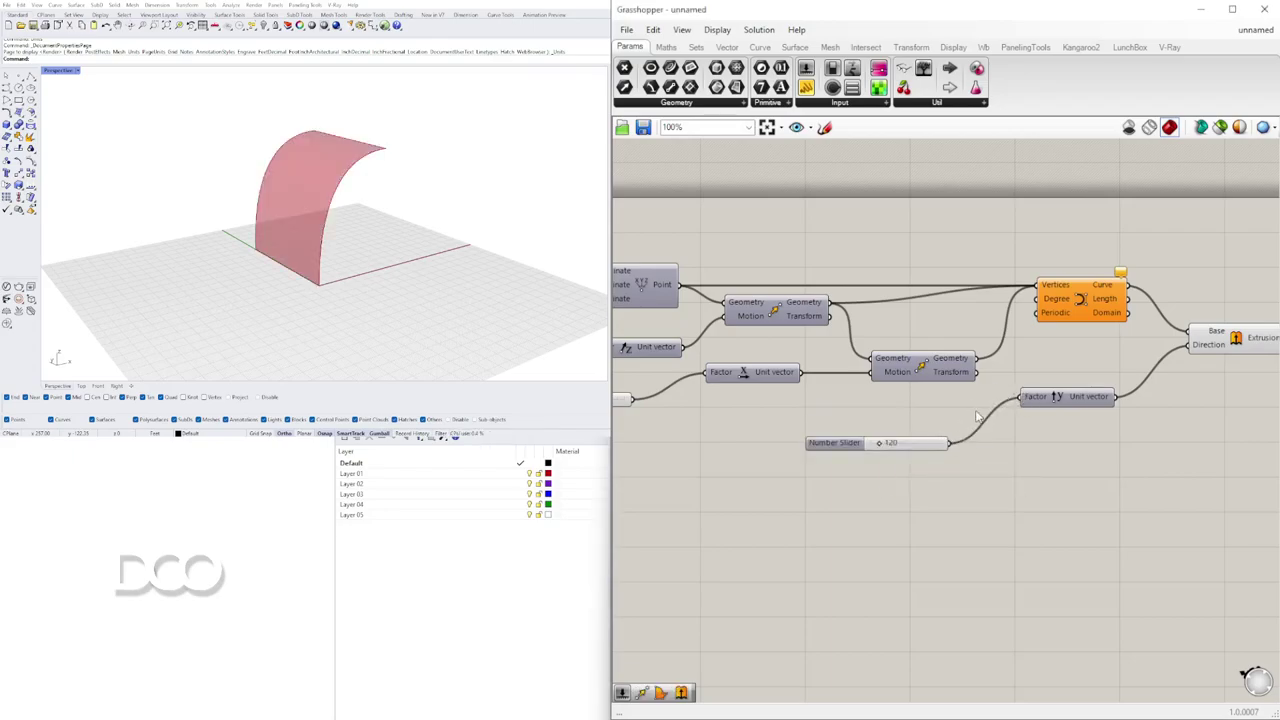
drag(832, 452, 861, 405)
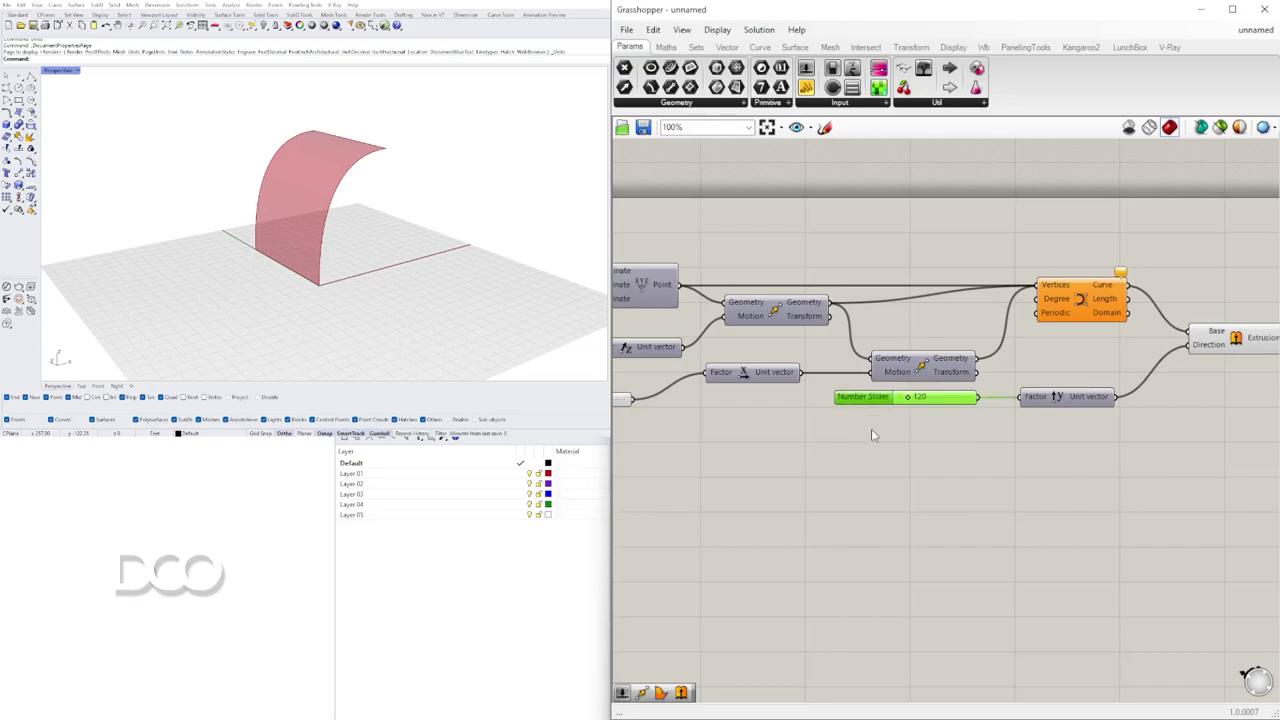
Step: Move the Extrude component closer to the Nurbs Curve and Unit Y, slightly lower than before
click(1120, 445)
right_drag(1154, 452, 920, 460)
drag(1003, 359, 1012, 396)
click(975, 452)
mouse_move(572, 262)
right_down()
mouse_move(480, 263)
mouse_move(509, 274)
mouse_move(548, 262)
right_up()
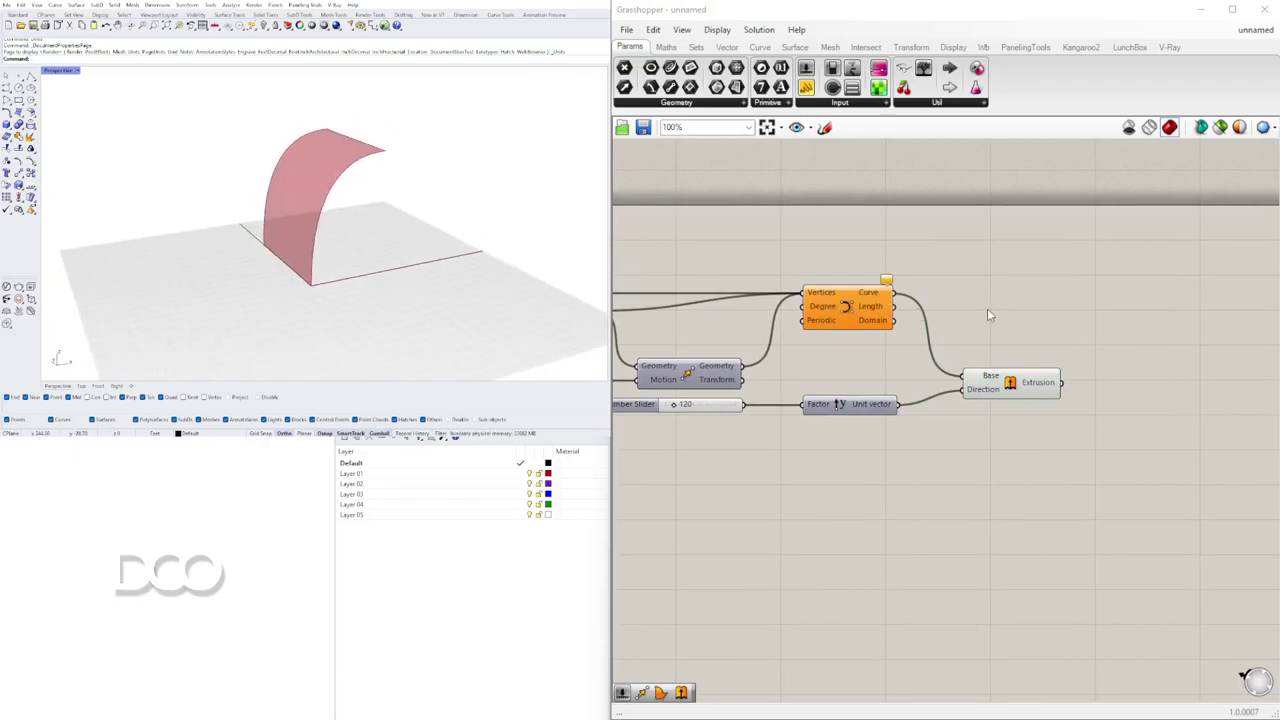
drag(1008, 388, 970, 384)
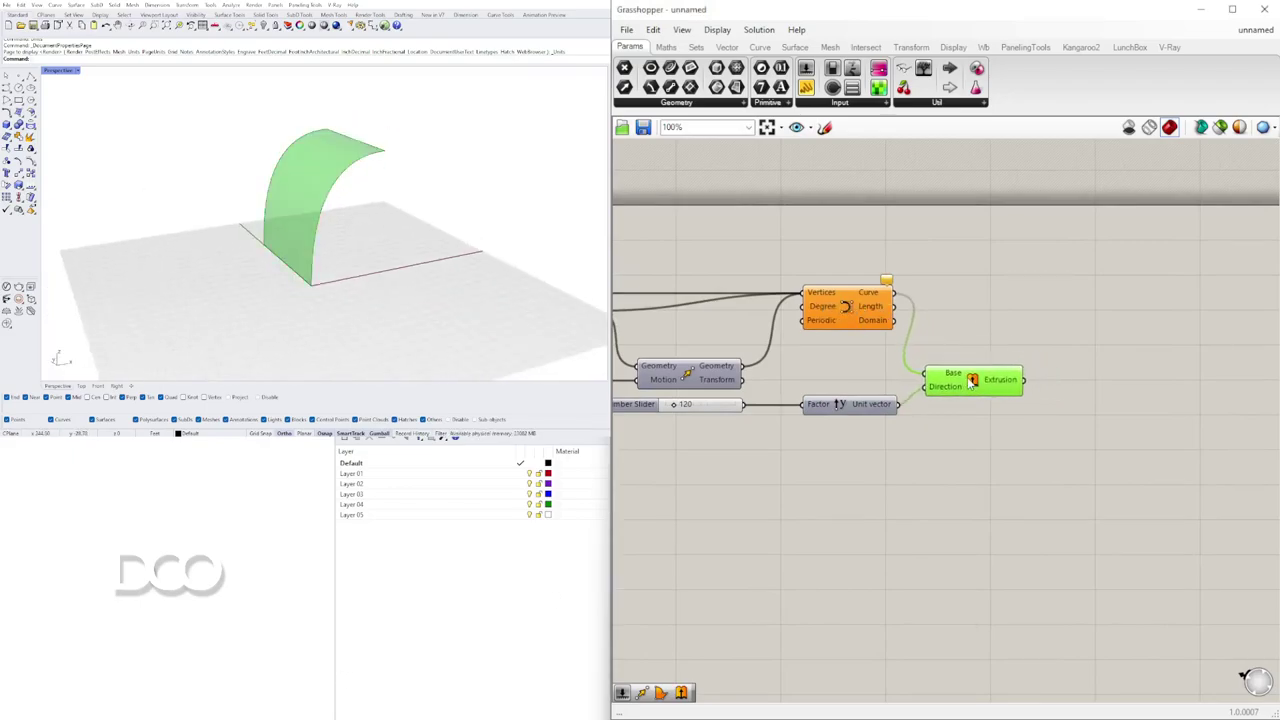
click(962, 445)
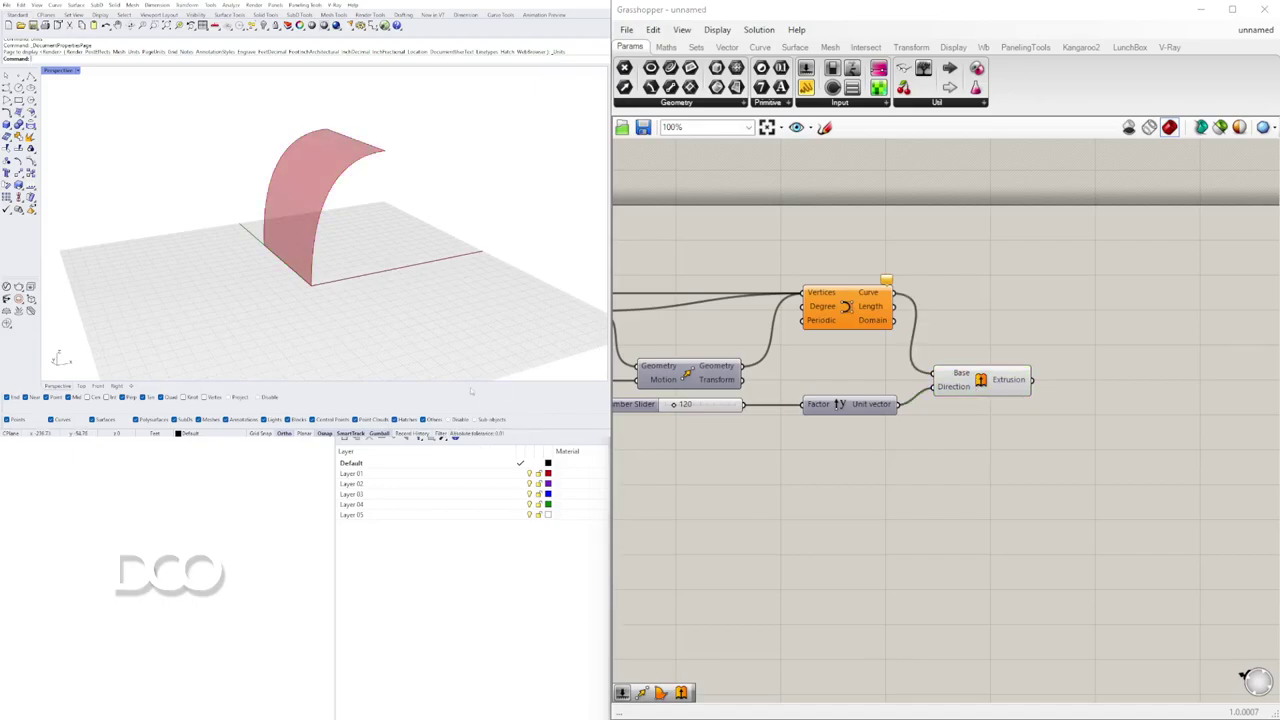
right_drag(434, 239, 442, 229)
drag(979, 391, 979, 396)
click(966, 436)
right_drag(337, 263, 289, 244)
Step: Add an Offset Surface component and wire the Extrusion into its Surface input
double_click(1105, 417)
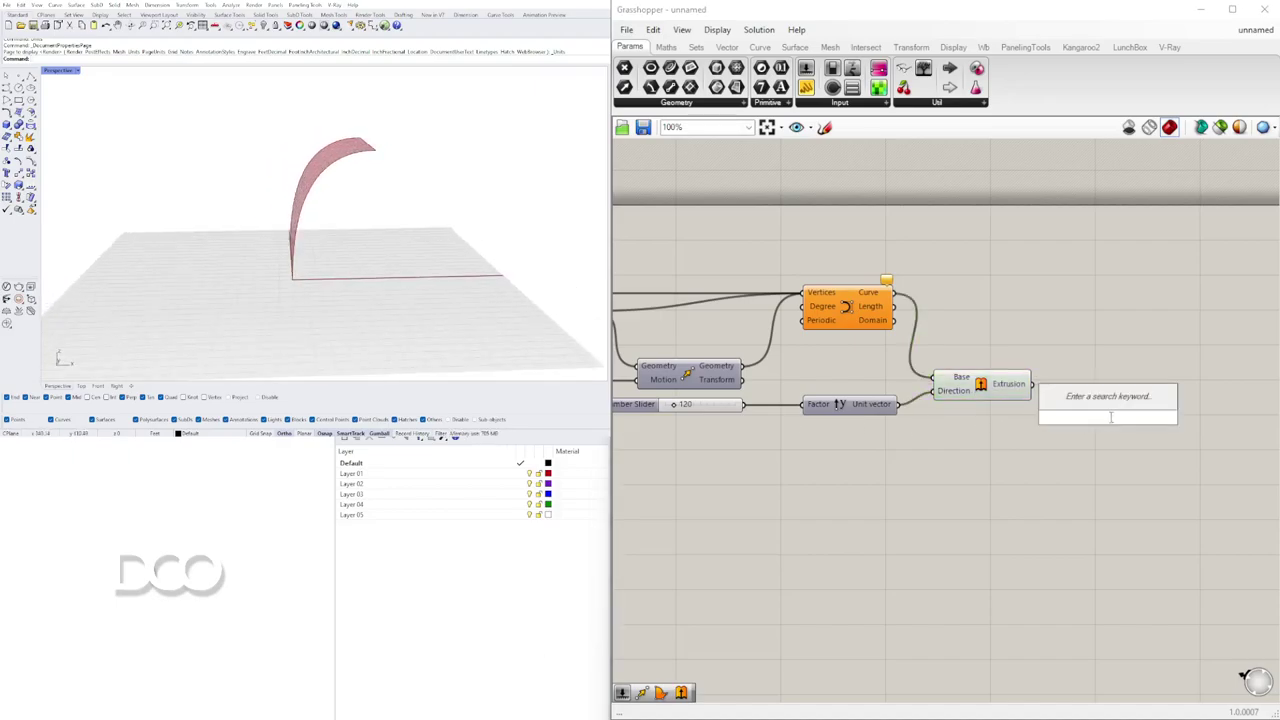
text(off)
click(1092, 332)
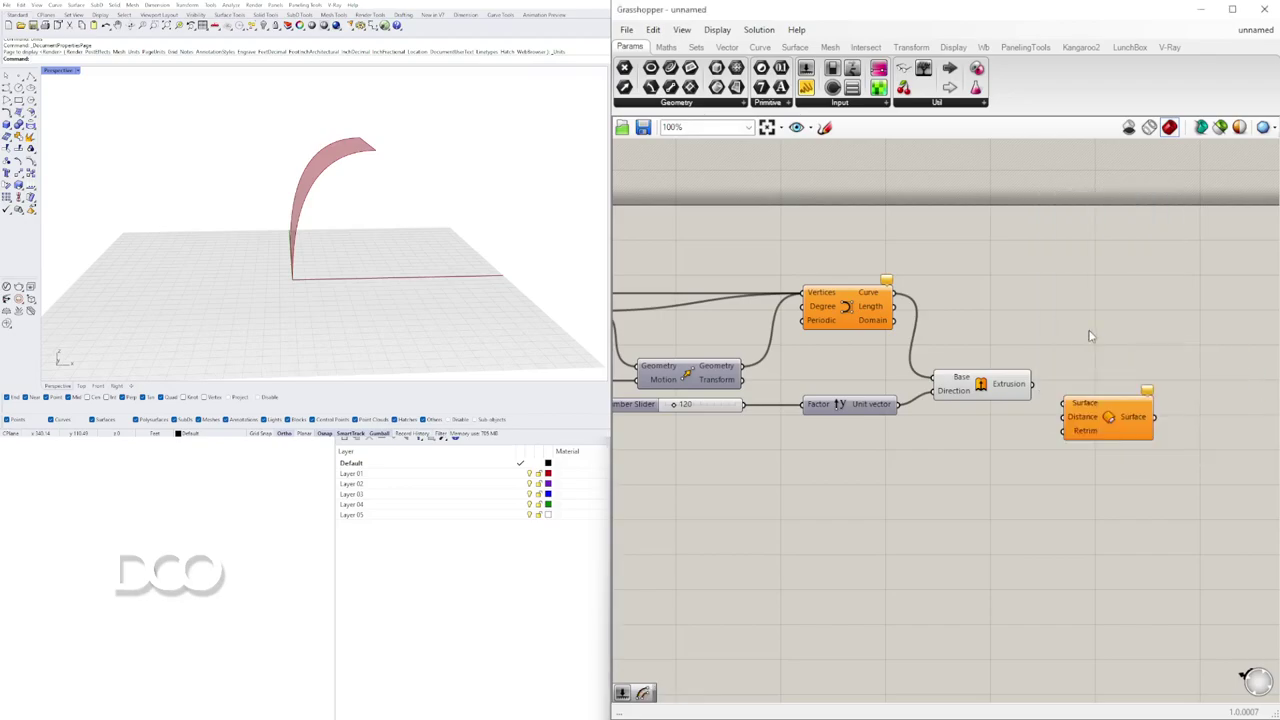
drag(1060, 400, 1125, 402)
Step: Feed the offset's Distance from a new number slider set to 24
double_click(989, 440)
text(24)
key(Return)
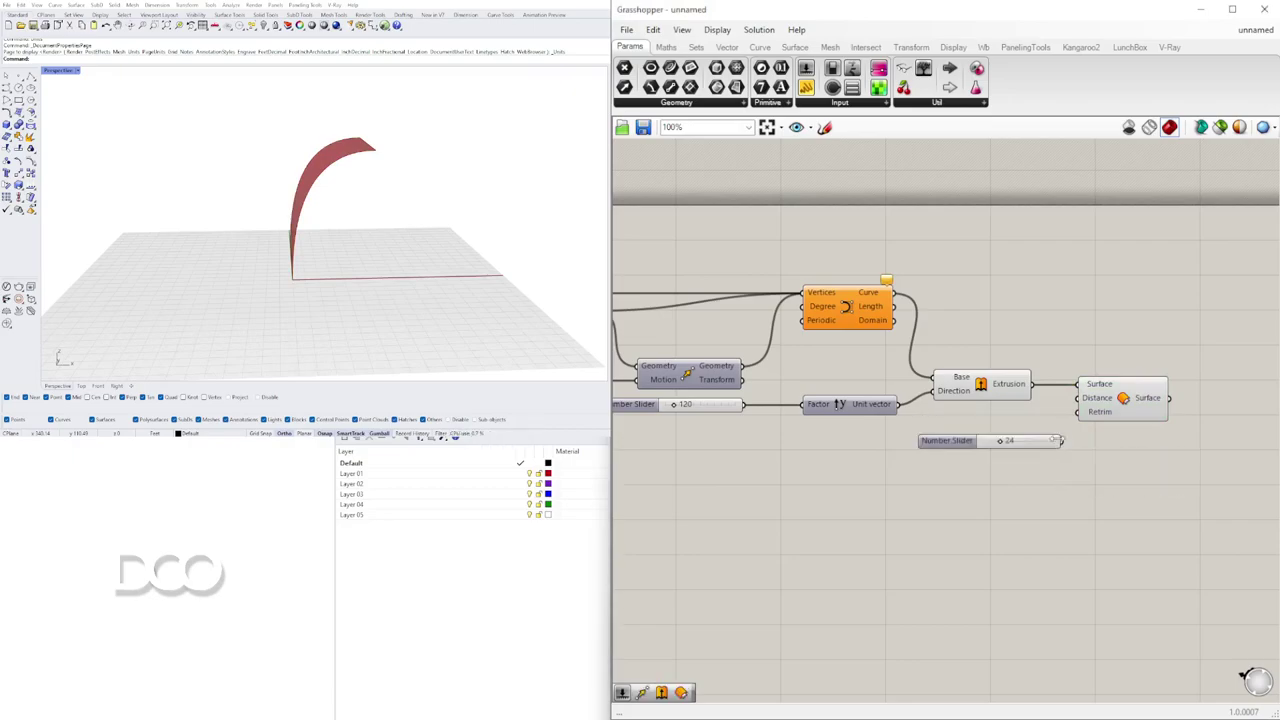
drag(1077, 411, 1120, 407)
drag(955, 441, 923, 442)
drag(1118, 410, 1121, 407)
click(1050, 465)
Step: Move the 24 slider away from the offset component to sit beneath Unit Y, leaving room between them
click(598, 628)
right_drag(838, 360, 1019, 377)
right_drag(594, 186, 530, 158)
scroll(321, 266, up, 7)
right_drag(323, 269, 325, 261)
scroll(322, 266, down, 6)
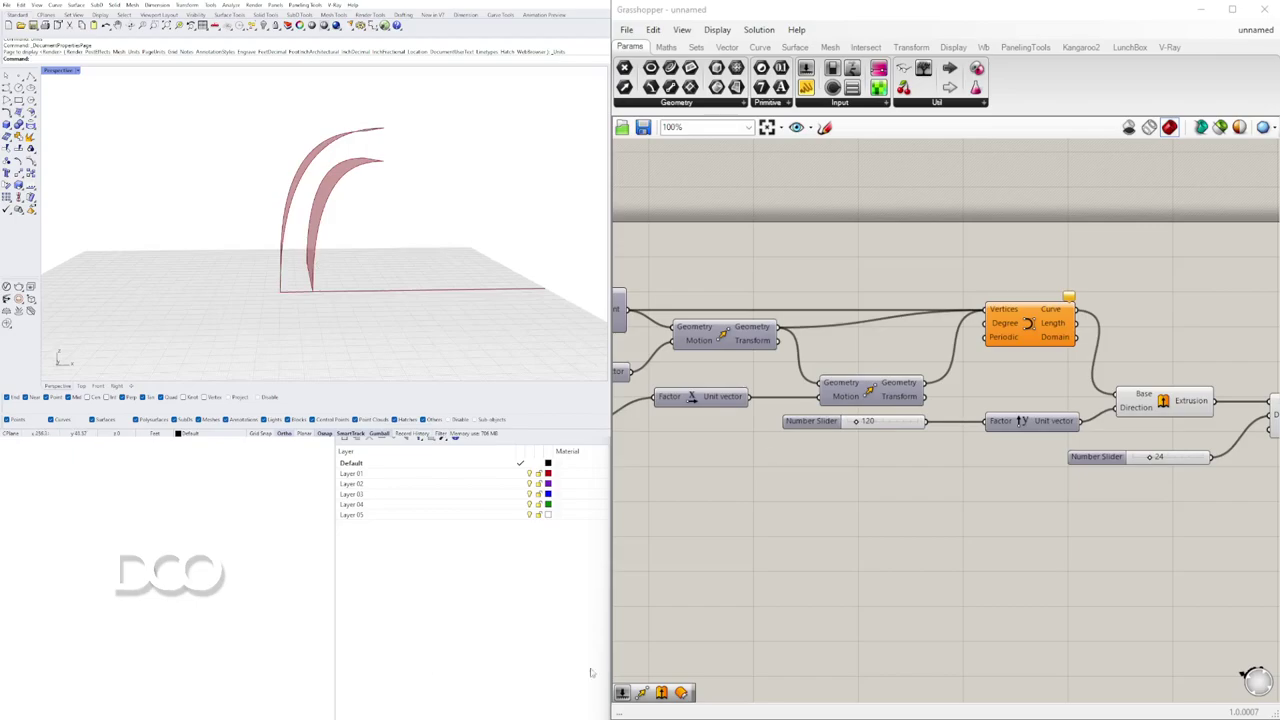
right_drag(1089, 473, 923, 475)
drag(924, 462, 789, 471)
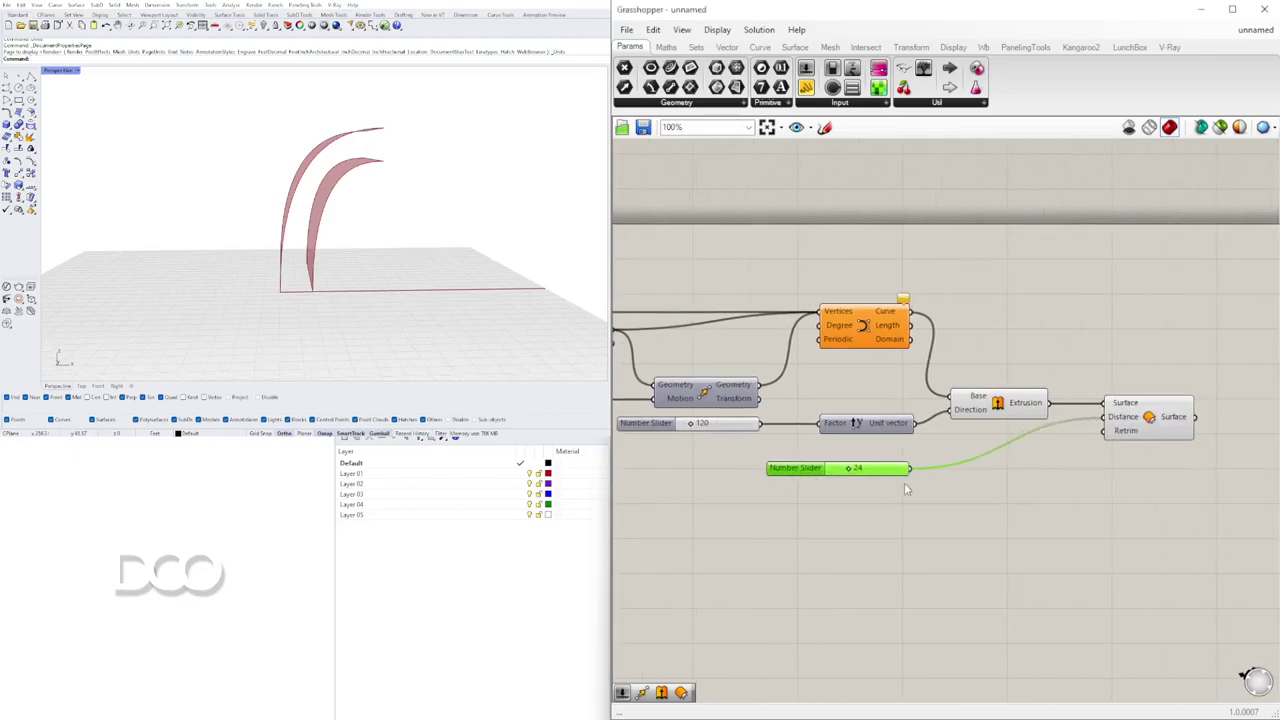
Step: Insert a Negative component between the 24 slider and the offset's Distance, then align the three components
double_click(1030, 493)
text(neg)
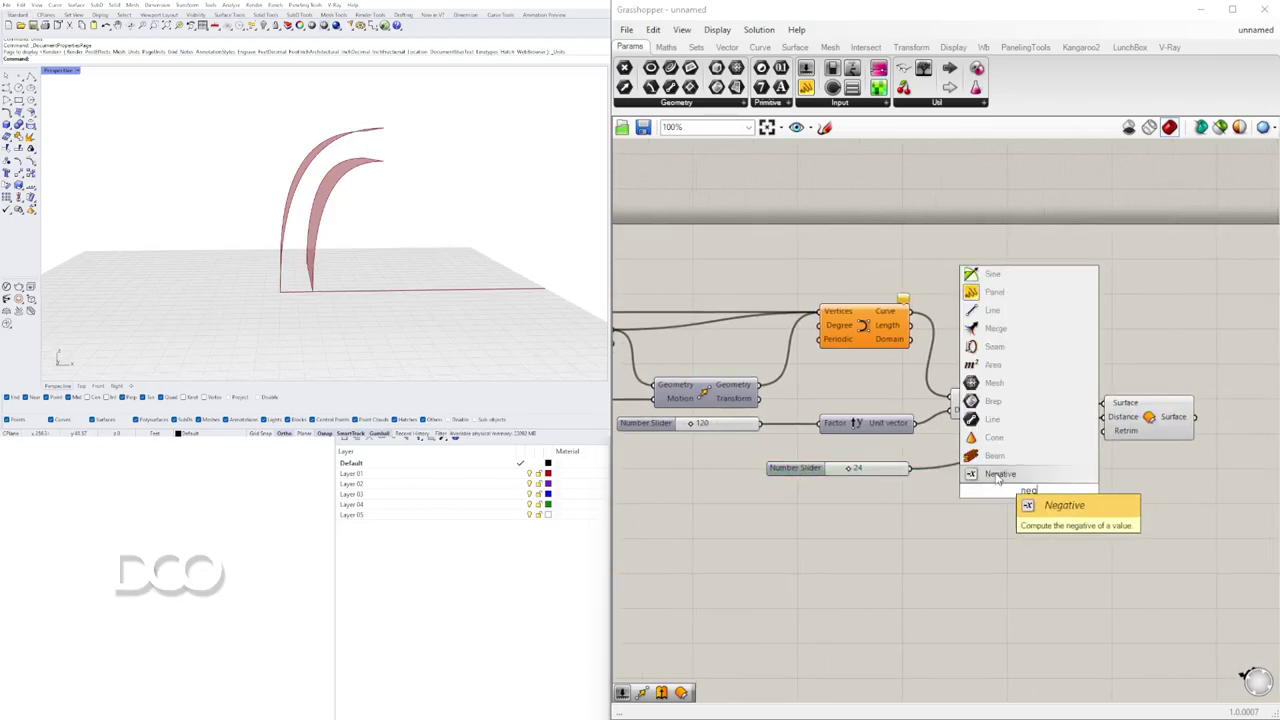
click(1002, 475)
drag(1030, 497, 978, 487)
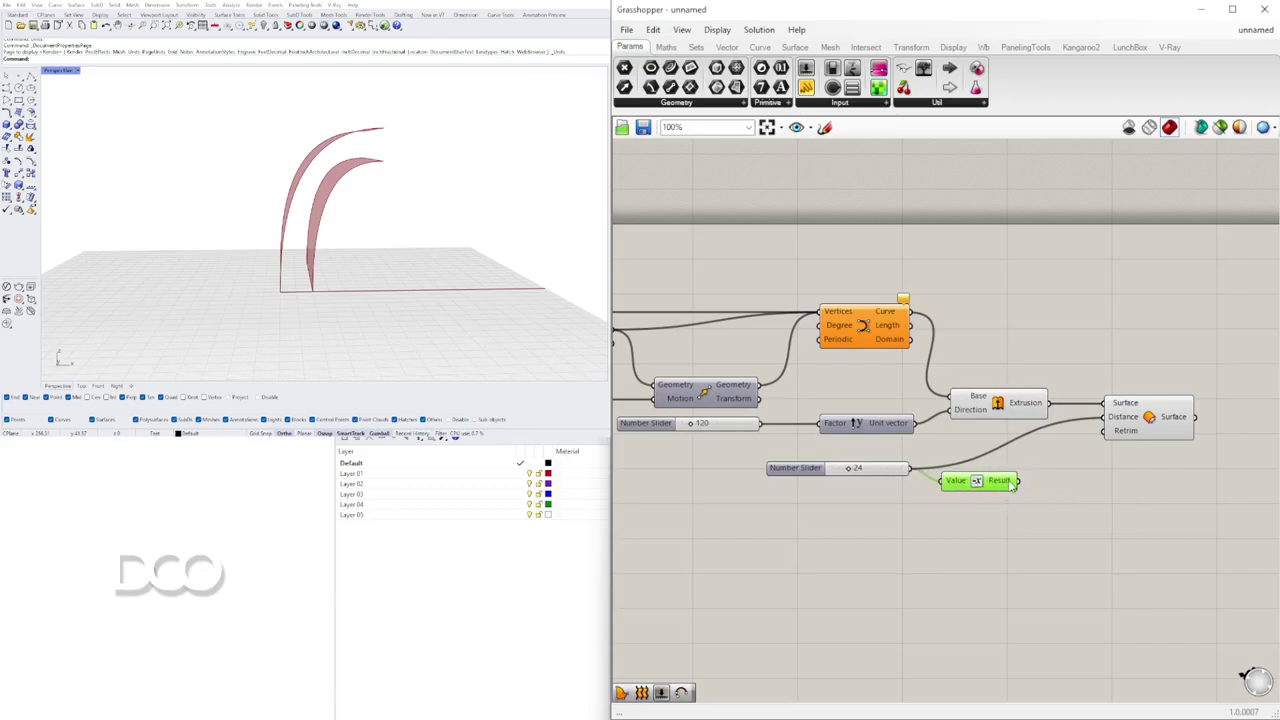
drag(1090, 437, 1105, 418)
mouse_move(990, 486)
mouse_down()
mouse_move(984, 474)
mouse_move(824, 460)
mouse_move(1000, 478)
mouse_up()
click(1062, 480)
drag(1148, 424, 1127, 442)
click(1060, 500)
right_drag(348, 246, 453, 281)
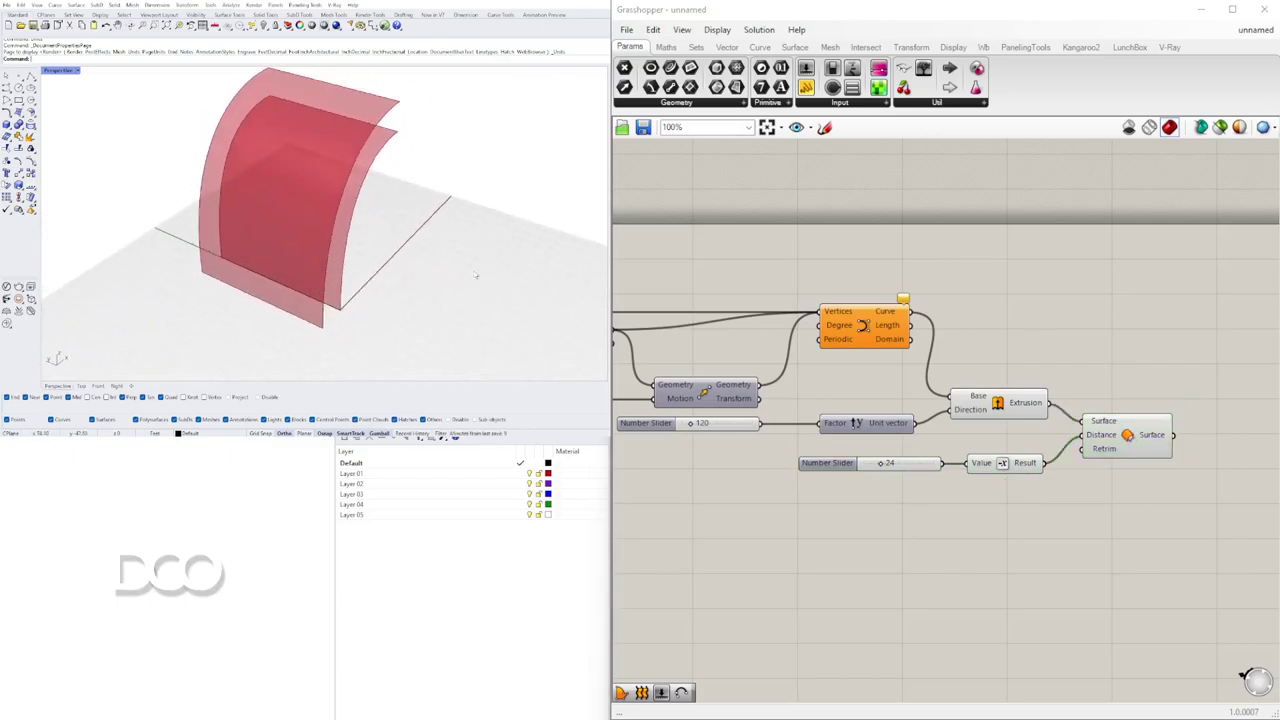
Step: Place a LunchBox triangular panel component and wire the Extrusion into its Surface input
right_drag(985, 257, 869, 268)
click(1131, 48)
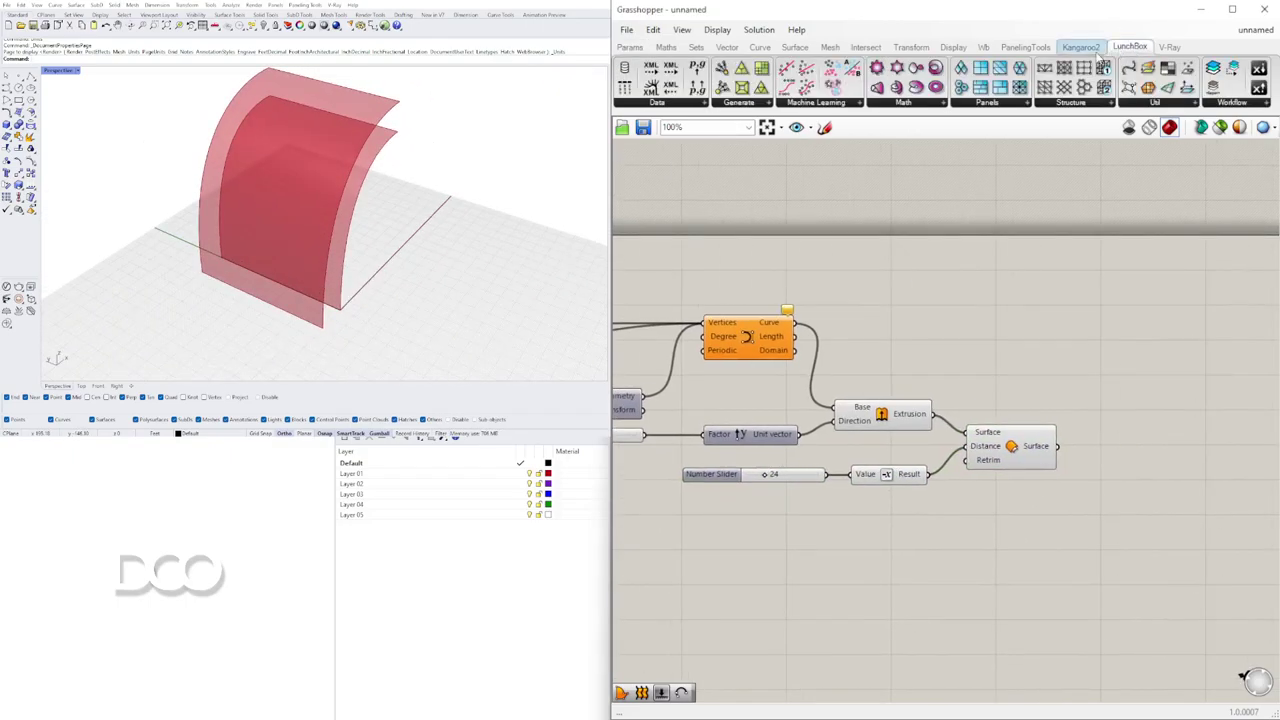
click(1078, 104)
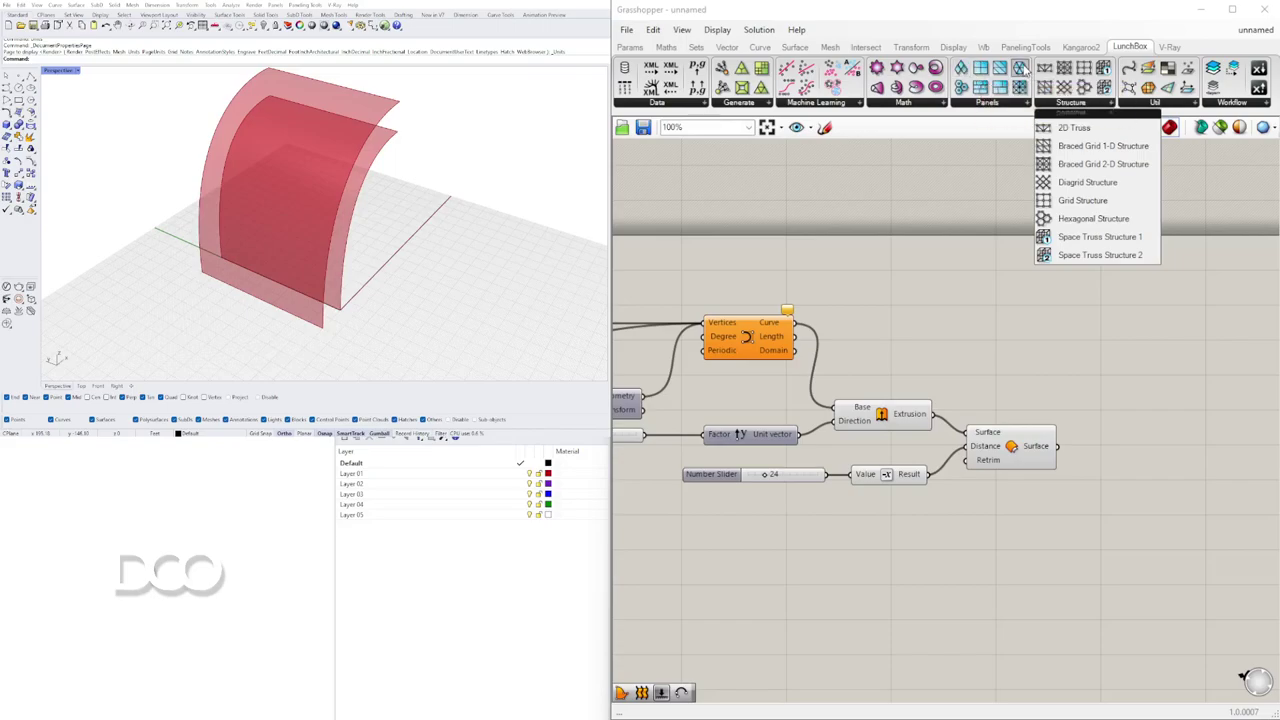
click(1020, 69)
click(1166, 336)
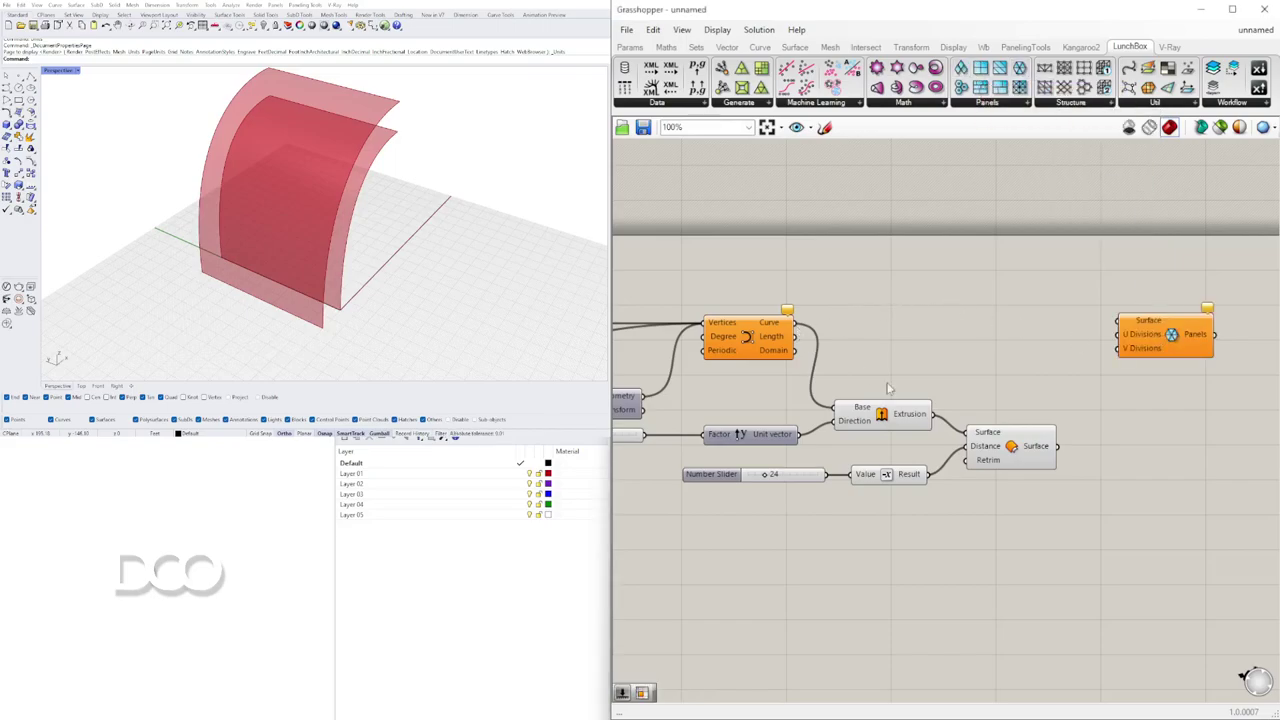
drag(1128, 323, 1138, 416)
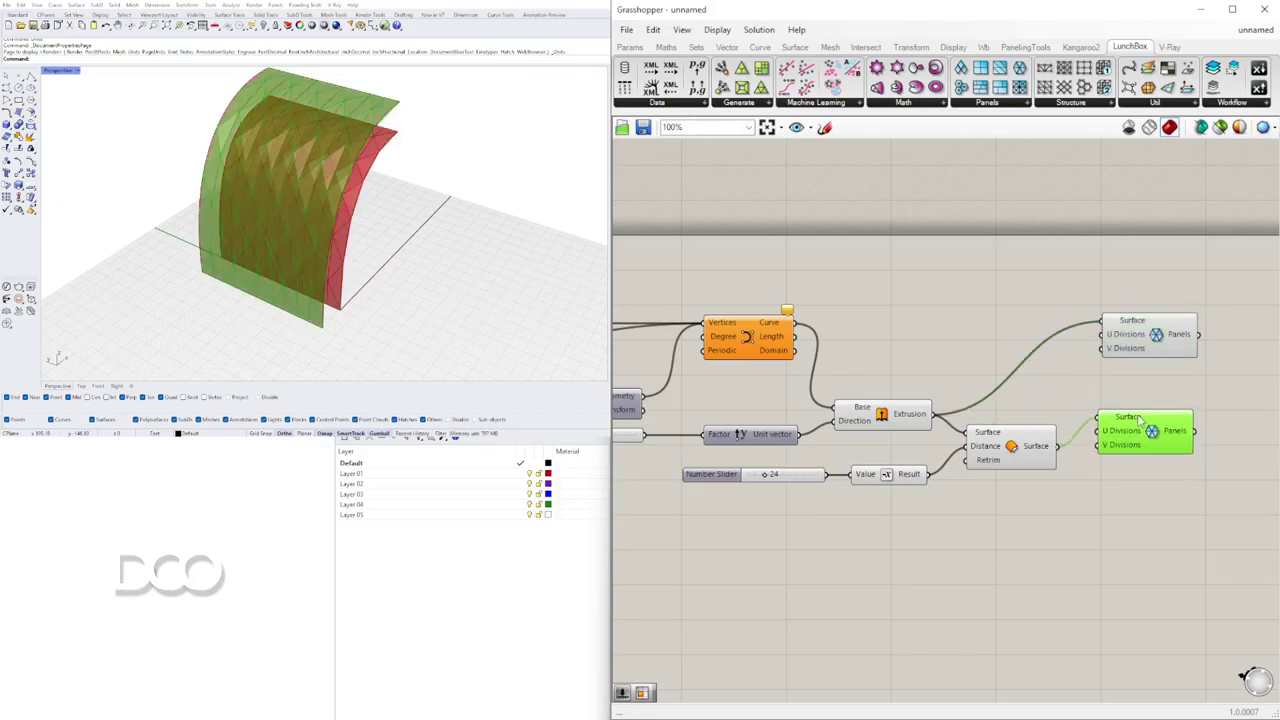
click(1128, 373)
key(Delete)
click(1131, 337)
Step: Add a number slider set to 5 for the panels' U Divisions and a copy of it for V Divisions
double_click(952, 319)
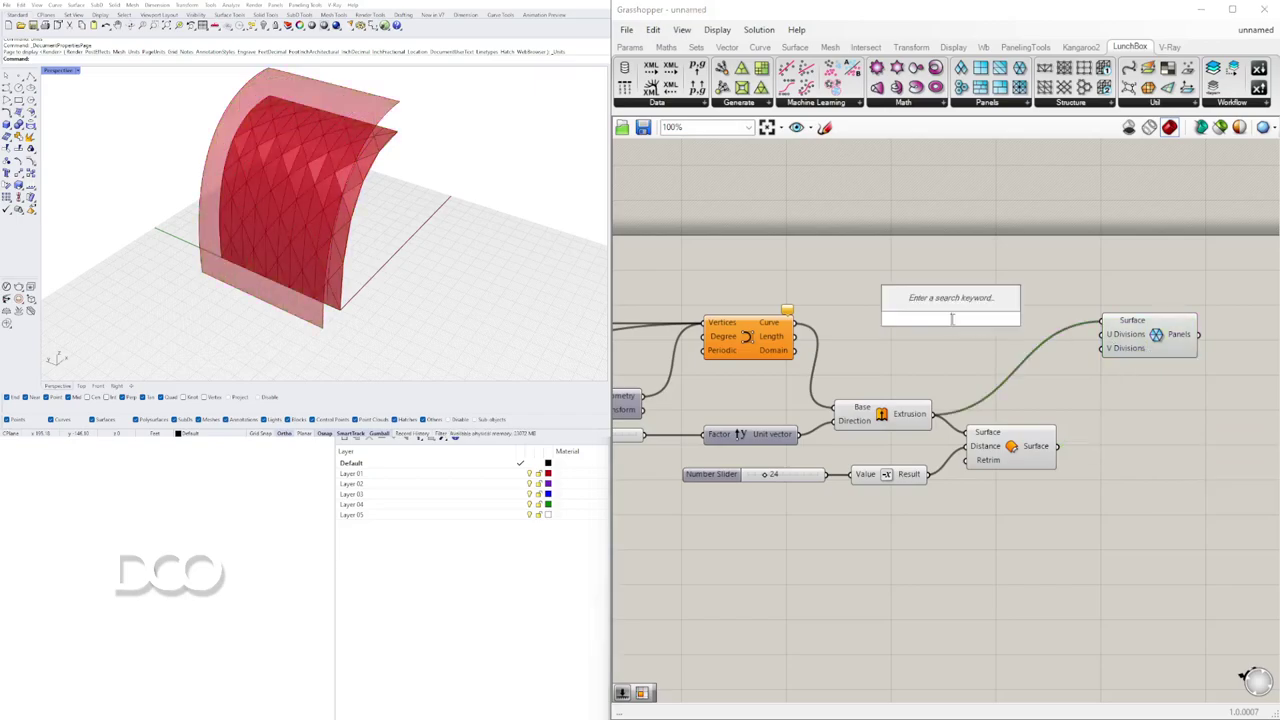
text(5)
key(Return)
drag(1078, 332, 1106, 346)
alt+drag(905, 321, 904, 345)
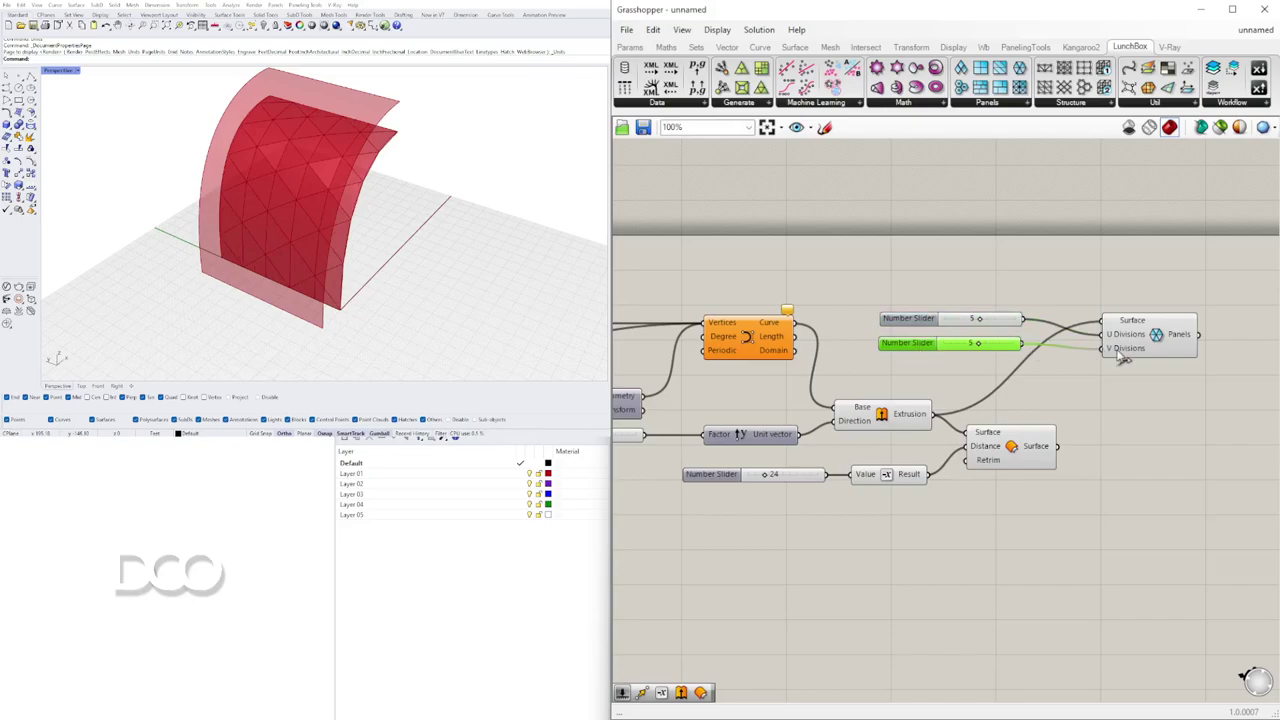
Step: Set the V Divisions slider to 10 and align it beneath the U Divisions slider
scroll(961, 350, up, 3)
drag(995, 350, 1080, 348)
click(1100, 258)
drag(874, 357, 877, 351)
click(1101, 284)
Step: Copy the panel component with its division inputs and wire the offset Surface into the copy's Surface
right_drag(1103, 288, 971, 284)
drag(1147, 330, 1142, 491)
click(1112, 384)
scroll(1114, 384, down, 1)
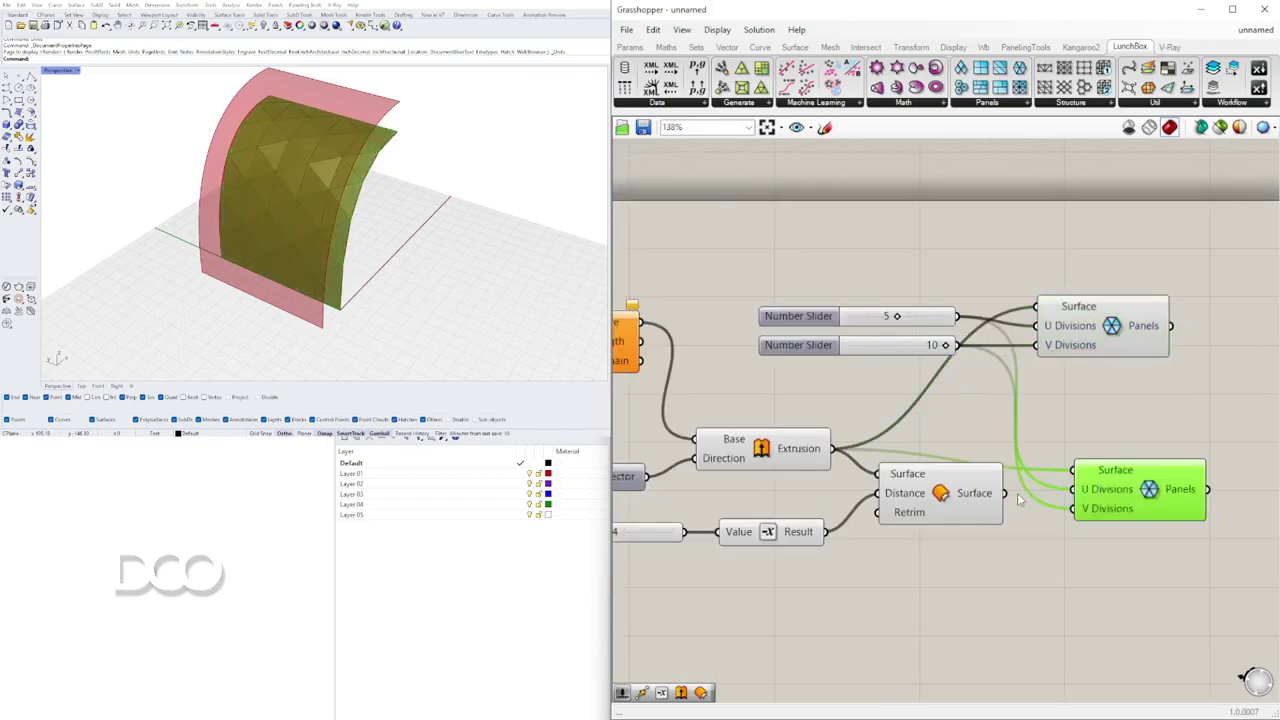
drag(1068, 472, 1073, 470)
click(1119, 419)
Step: Move the first panel component down so it sits directly above its copy
right_drag(407, 185, 257, 175)
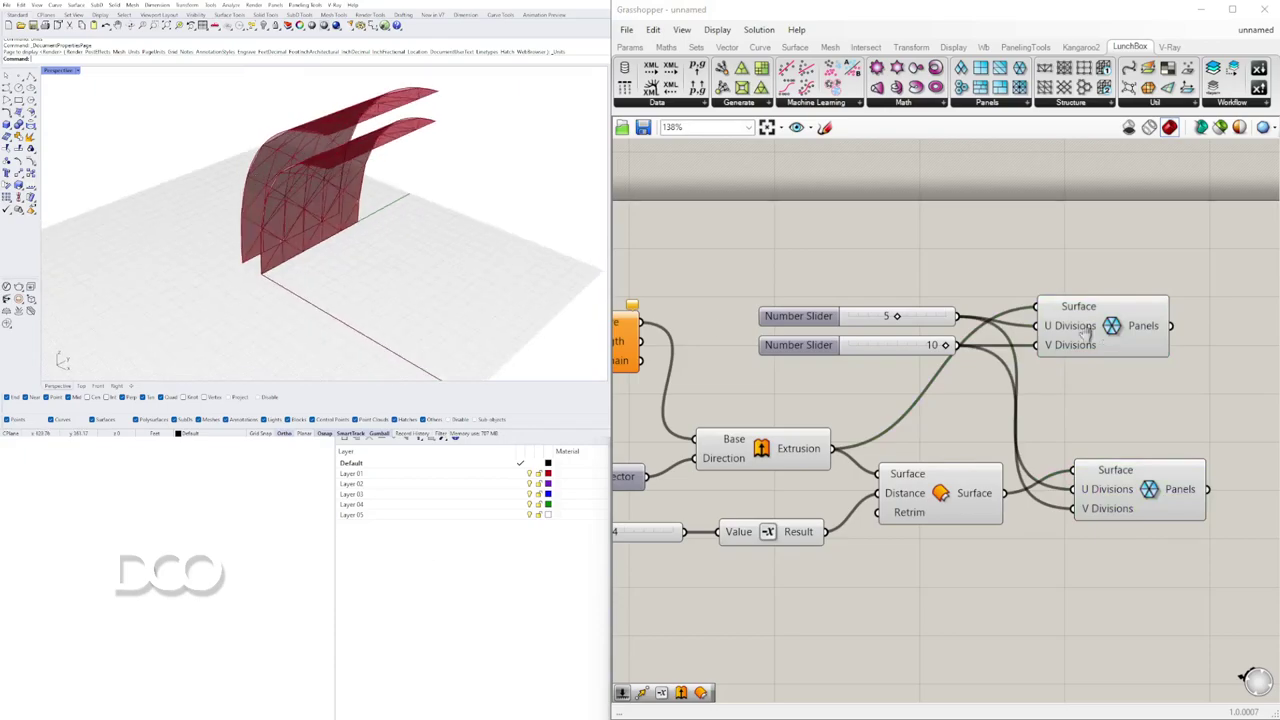
right_drag(1198, 332, 955, 332)
drag(881, 322, 921, 394)
click(1096, 385)
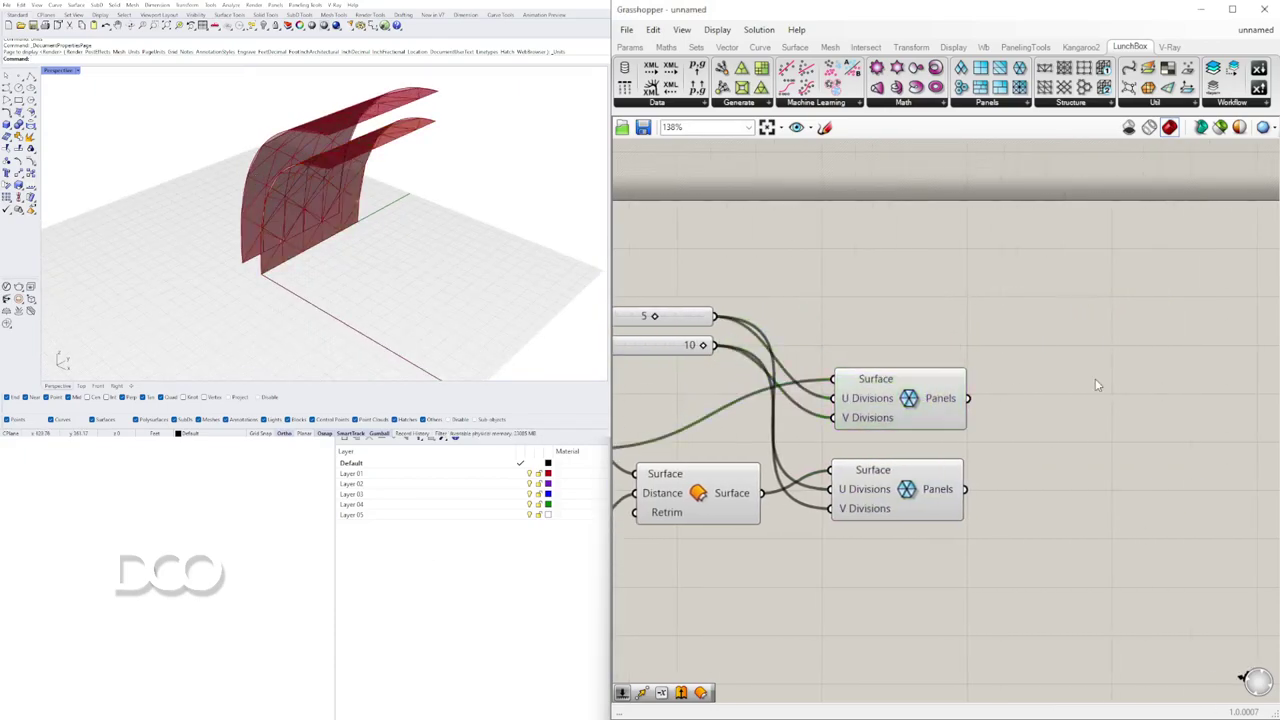
Step: Add a Deconstruct Brep component for each panel component and wire each Panels output into its Brep input
double_click(1097, 385)
text(dec)
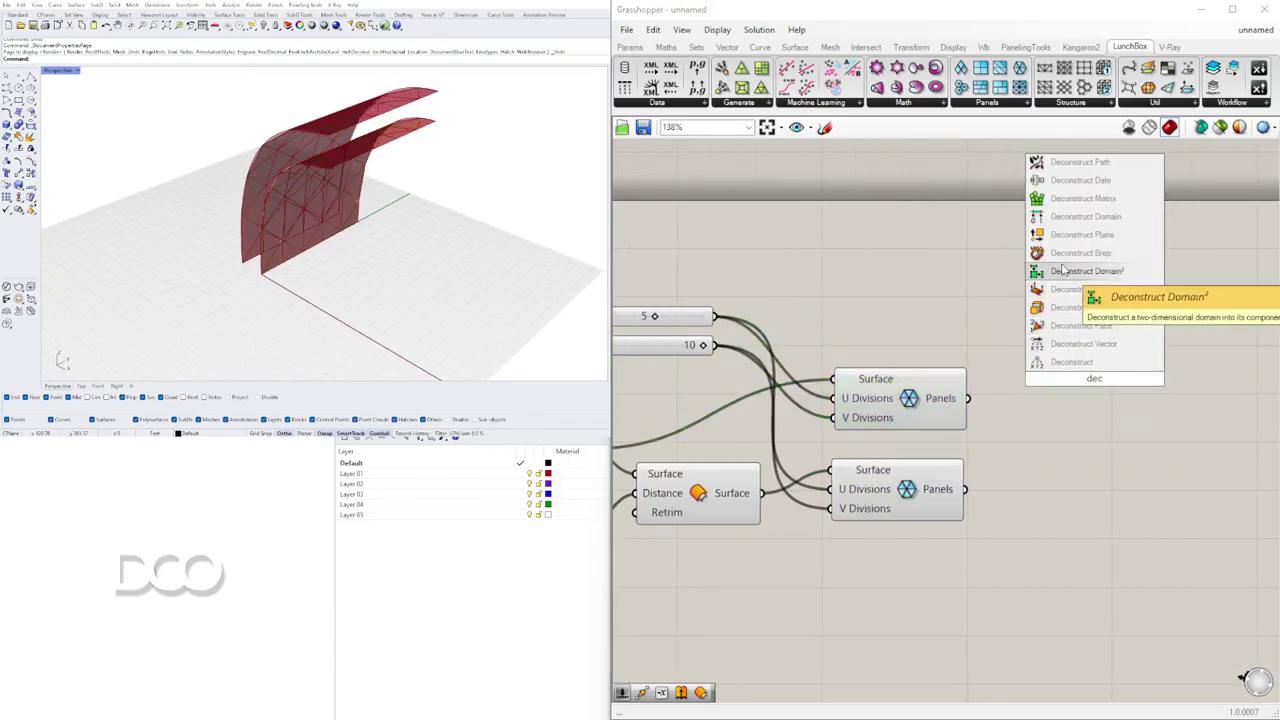
click(1078, 253)
drag(1102, 373, 1007, 481)
drag(1051, 482, 1058, 493)
right_drag(1128, 484, 956, 454)
click(1034, 402)
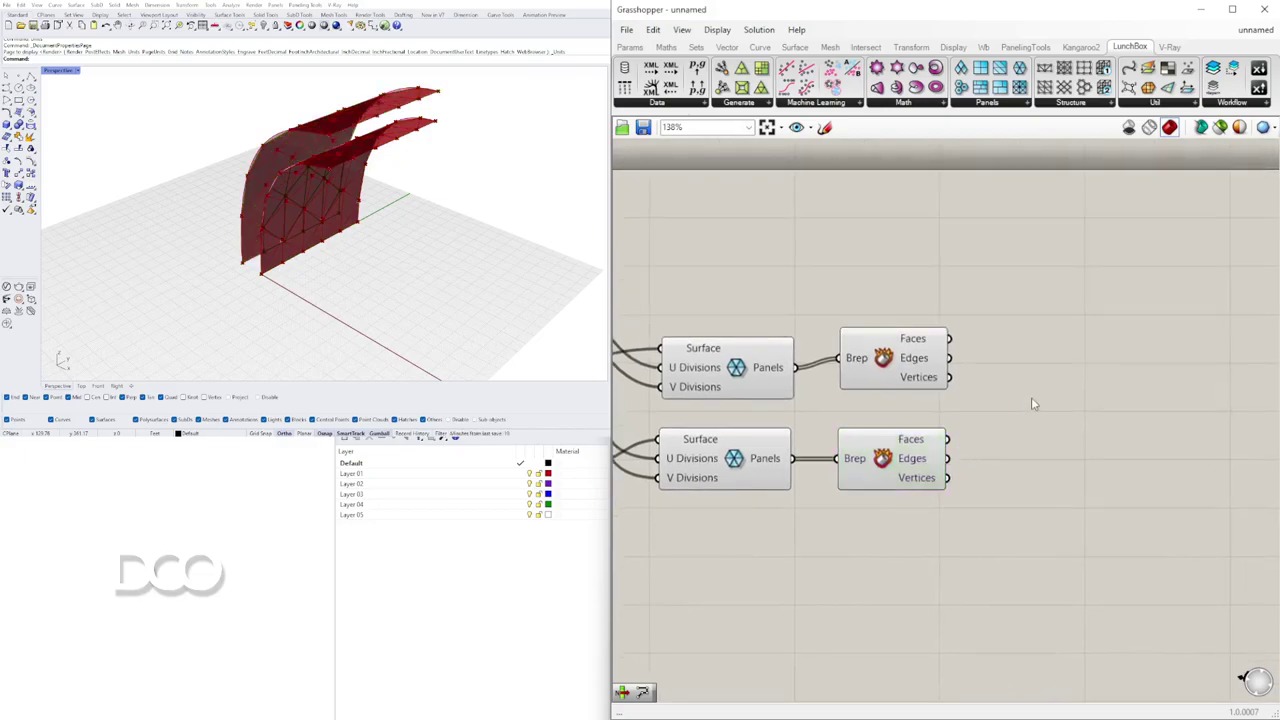
Step: Add a Loft component and wire the Edges outputs of both Deconstruct Brep components into its Curves input
double_click(1070, 403)
text(lo)
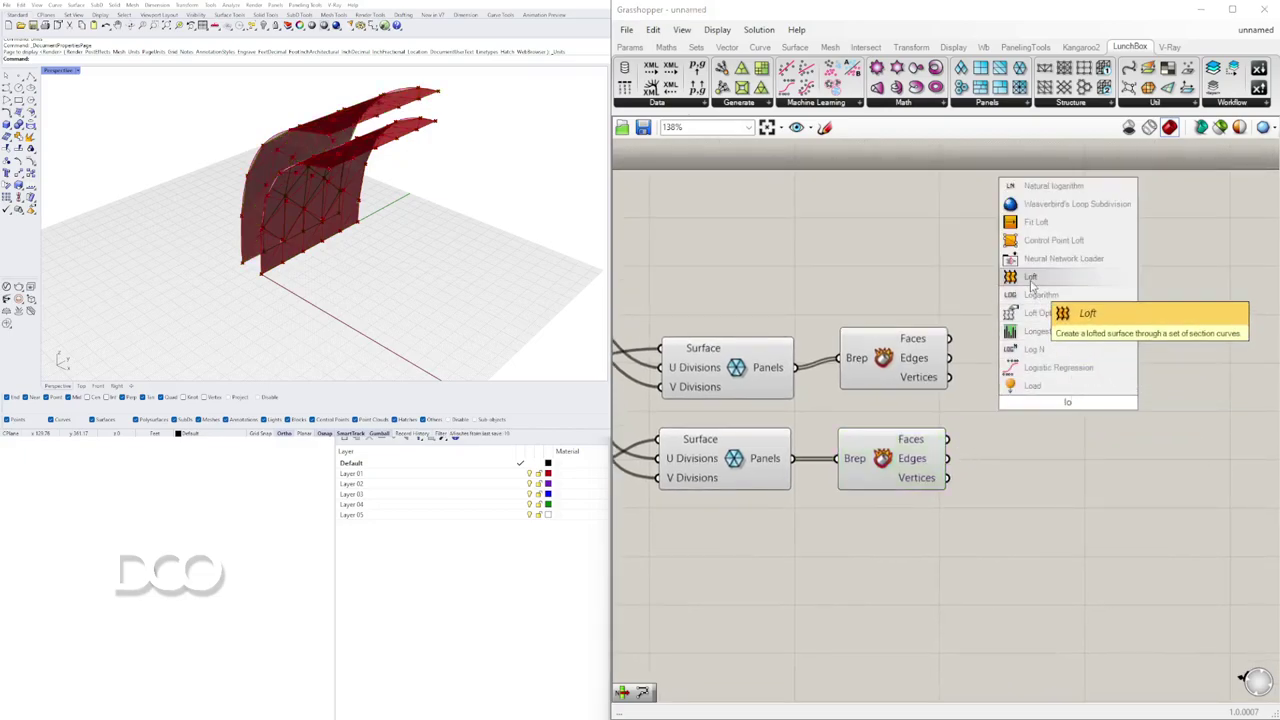
click(1030, 281)
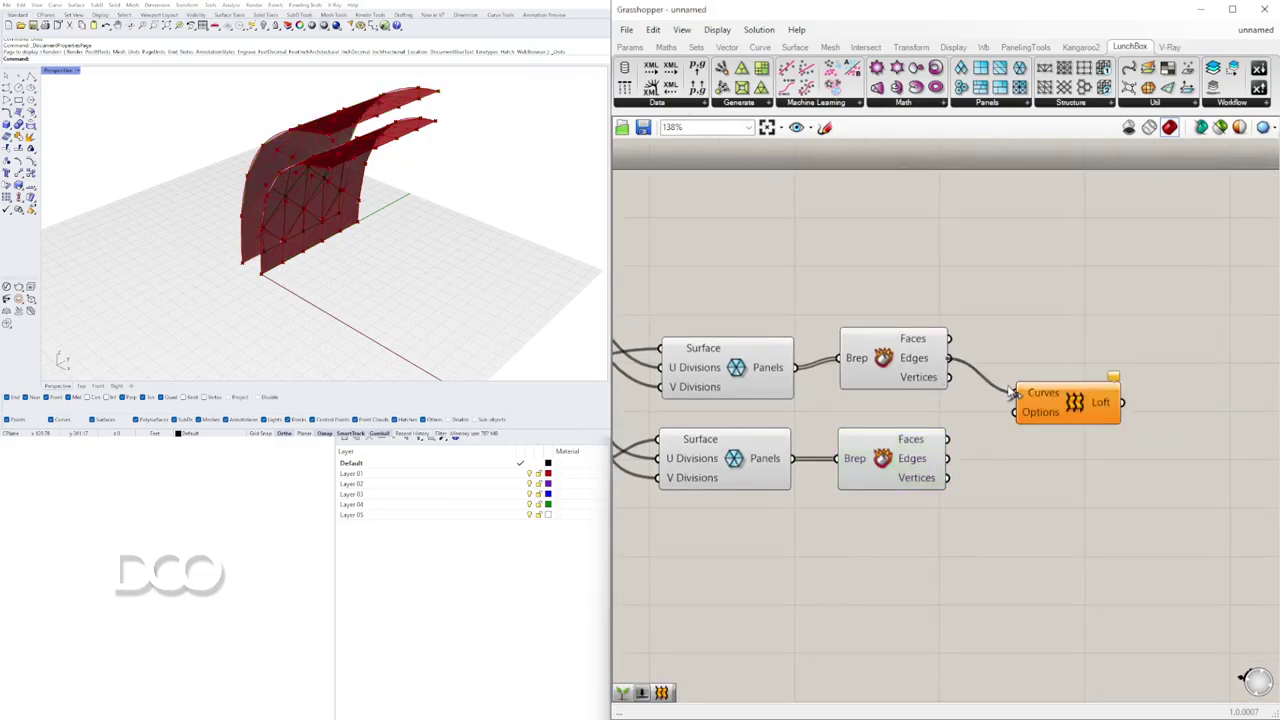
drag(1010, 392, 1014, 394)
drag(1072, 409, 1127, 396)
right_drag(330, 196, 468, 174)
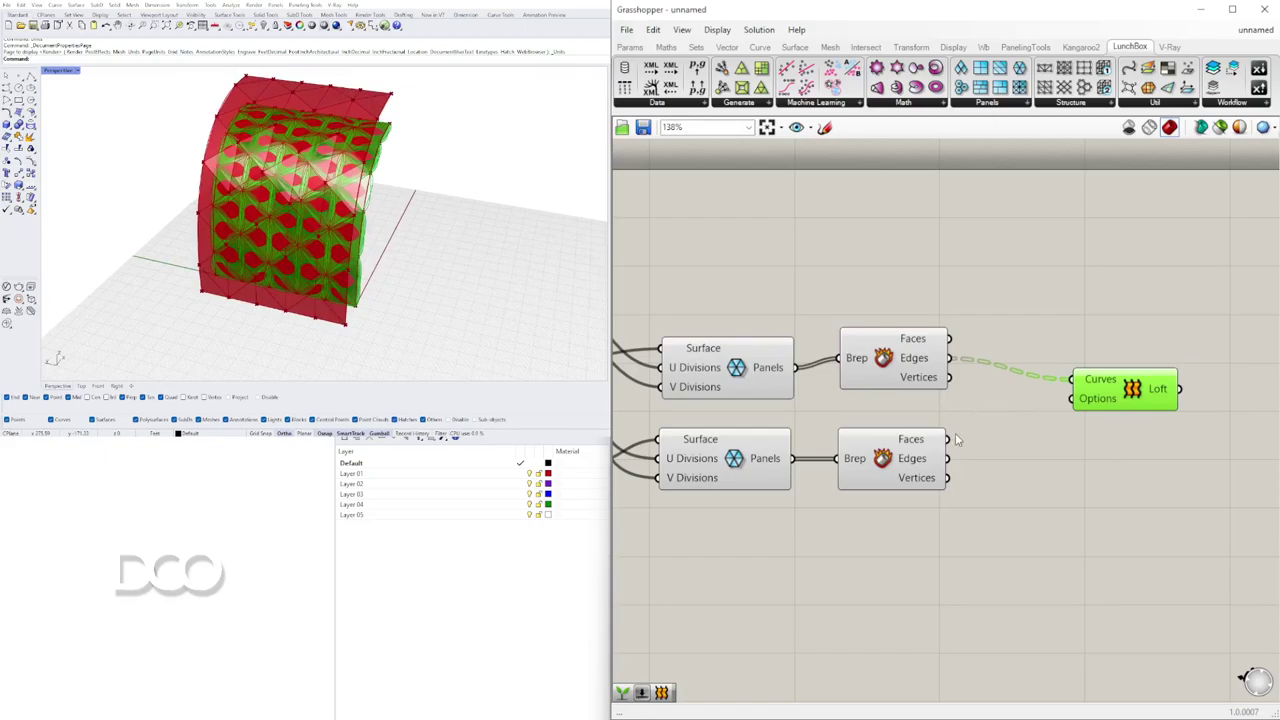
shift+drag(988, 436, 1150, 387)
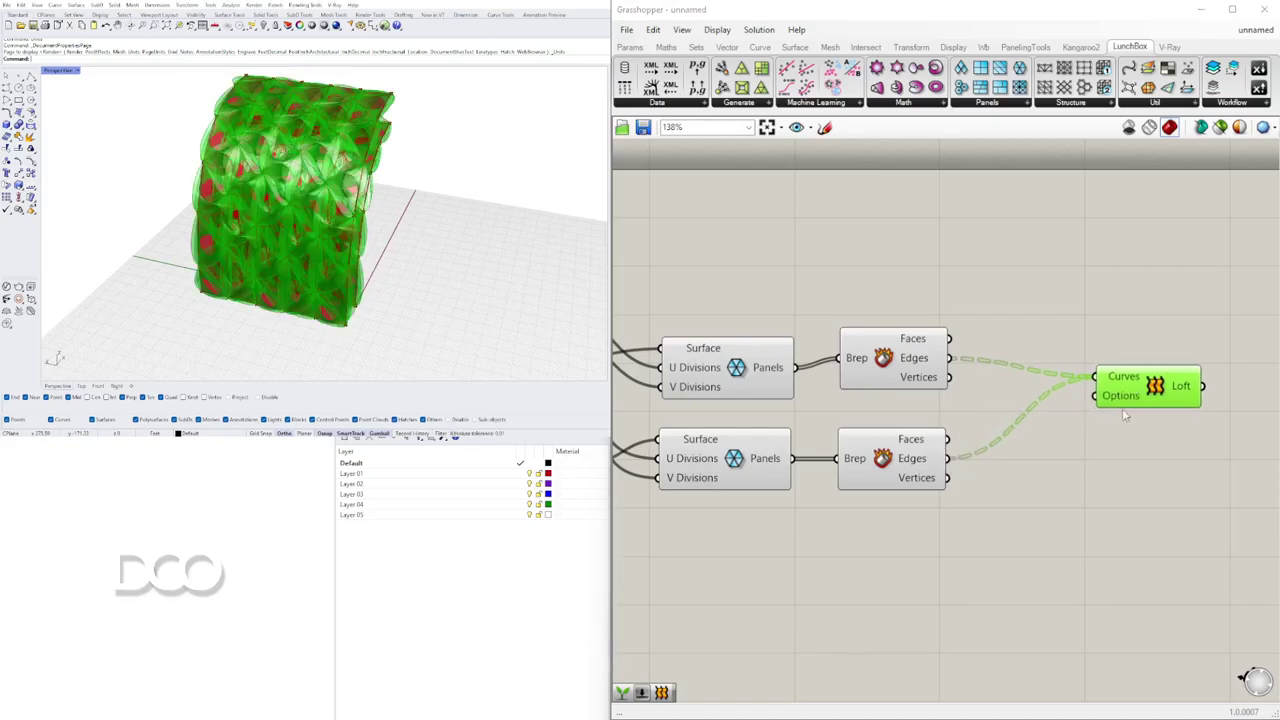
Step: Insert a Graft Tree component between each Deconstruct Brep's Edges output and the Loft's Curves input
scroll(1122, 384, up, 2)
double_click(1008, 310)
text(gra)
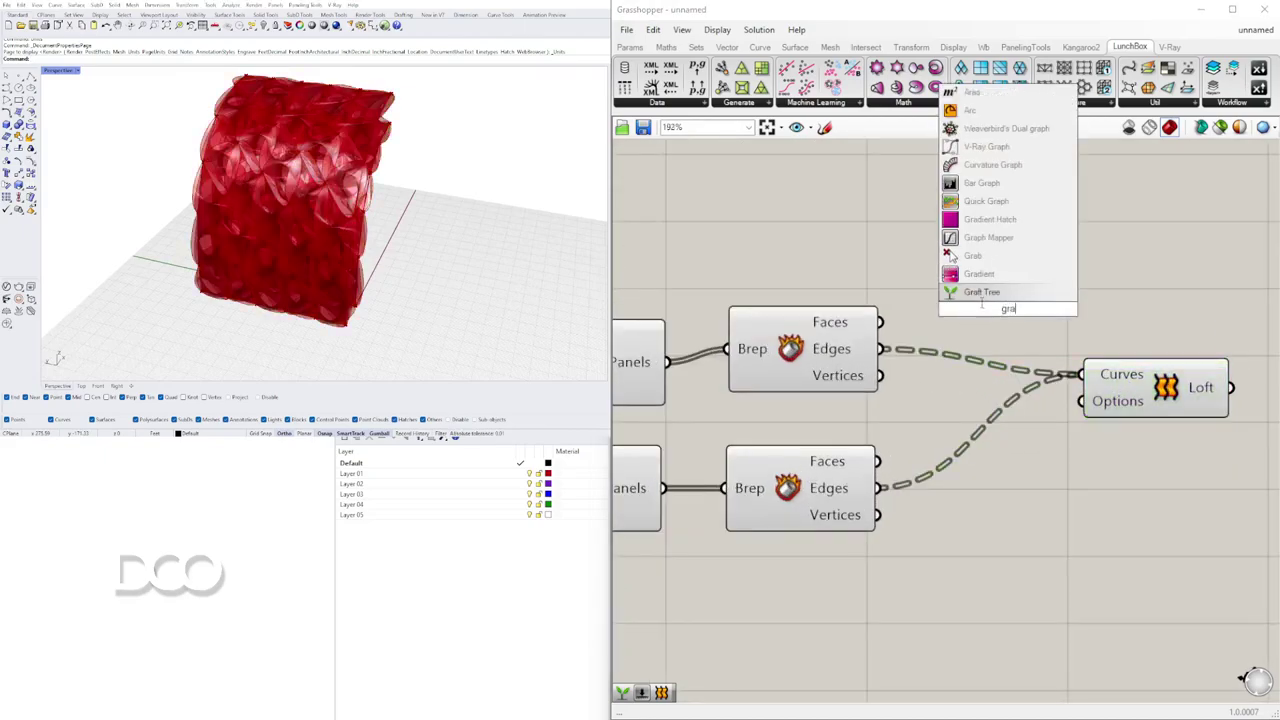
click(985, 291)
alt+drag(985, 317, 963, 430)
drag(882, 349, 952, 310)
drag(1075, 334, 1083, 374)
drag(1139, 387, 1163, 366)
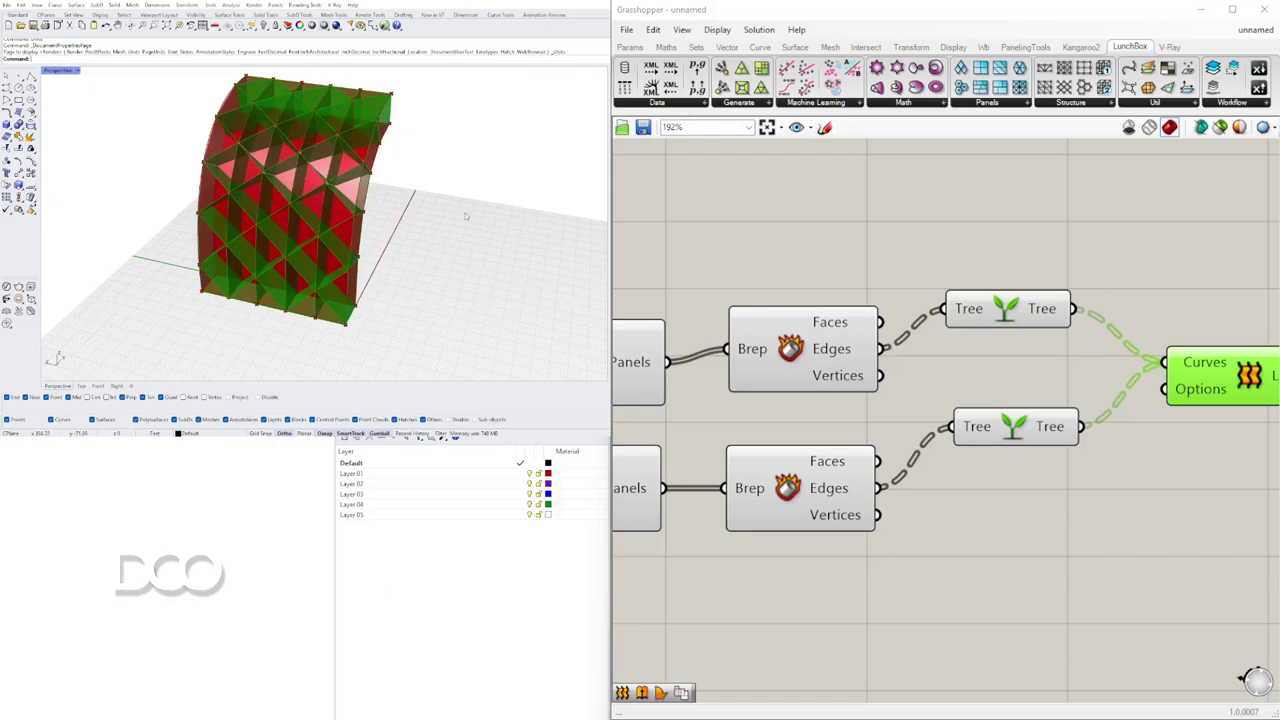
Step: Move the two Graft Tree components closer to their Deconstruct Brep components and bring Loft nearer to them
right_drag(490, 225, 366, 200)
drag(1057, 312, 1038, 346)
drag(995, 427, 946, 489)
drag(983, 345, 975, 352)
drag(1256, 393, 1213, 388)
click(1210, 464)
Step: Set the number slider that feeds the Negative component to 12 to reduce the surface offset distance
right_drag(252, 260, 366, 292)
right_drag(765, 499, 1028, 448)
scroll(1028, 448, down, 3)
right_drag(847, 443, 930, 450)
right_drag(806, 402, 897, 433)
scroll(1097, 499, up, 5)
right_drag(1097, 499, 1249, 677)
scroll(783, 593, down, 4)
right_drag(783, 593, 1057, 481)
scroll(817, 532, up, 4)
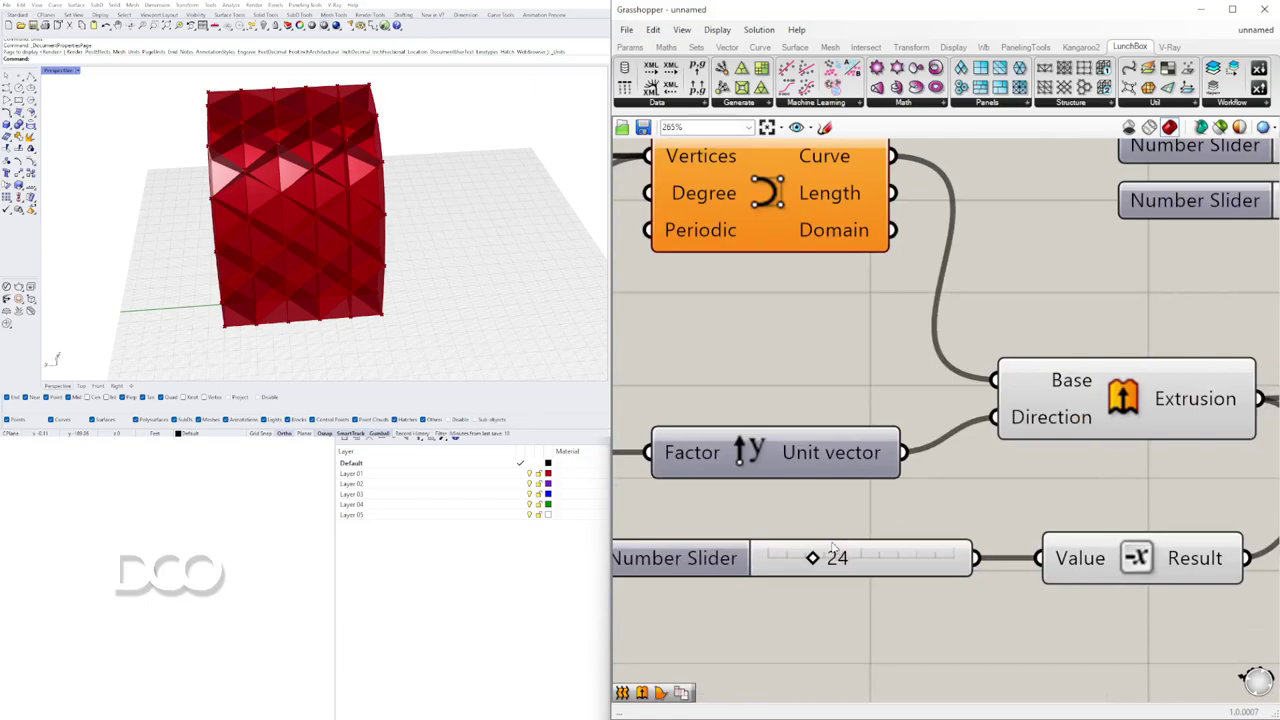
drag(812, 564, 790, 562)
Step: Turn off the preview of the Extrude and Offset Surface components
right_drag(350, 222, 405, 223)
scroll(957, 403, down, 6)
right_drag(1122, 433, 1072, 461)
drag(1099, 509, 950, 408)
middle_click(971, 386)
click(1002, 346)
Step: Turn off the preview of both panel components, their Deconstruct Breps and the Graft Tree components
right_drag(486, 208, 332, 185)
scroll(332, 180, up, 4)
scroll(940, 317, down, 3)
right_drag(1157, 461, 907, 465)
drag(1115, 471, 866, 316)
middle_click(866, 314)
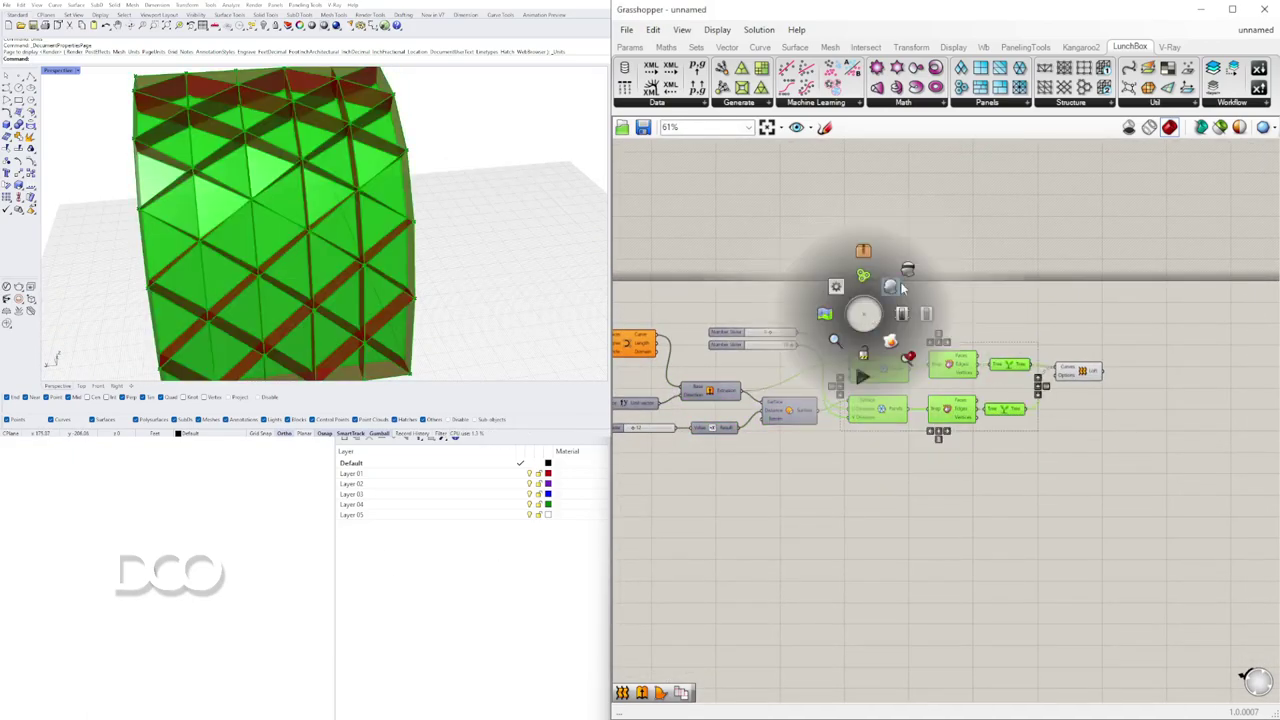
click(897, 280)
right_drag(568, 207, 423, 159)
Step: Add a Brep Join component after Loft and wire the Loft output into its Breps input
scroll(1000, 346, up, 5)
right_drag(1200, 379, 960, 384)
click(1060, 407)
right_drag(430, 212, 430, 268)
drag(897, 397, 919, 391)
double_click(1075, 411)
text(join)
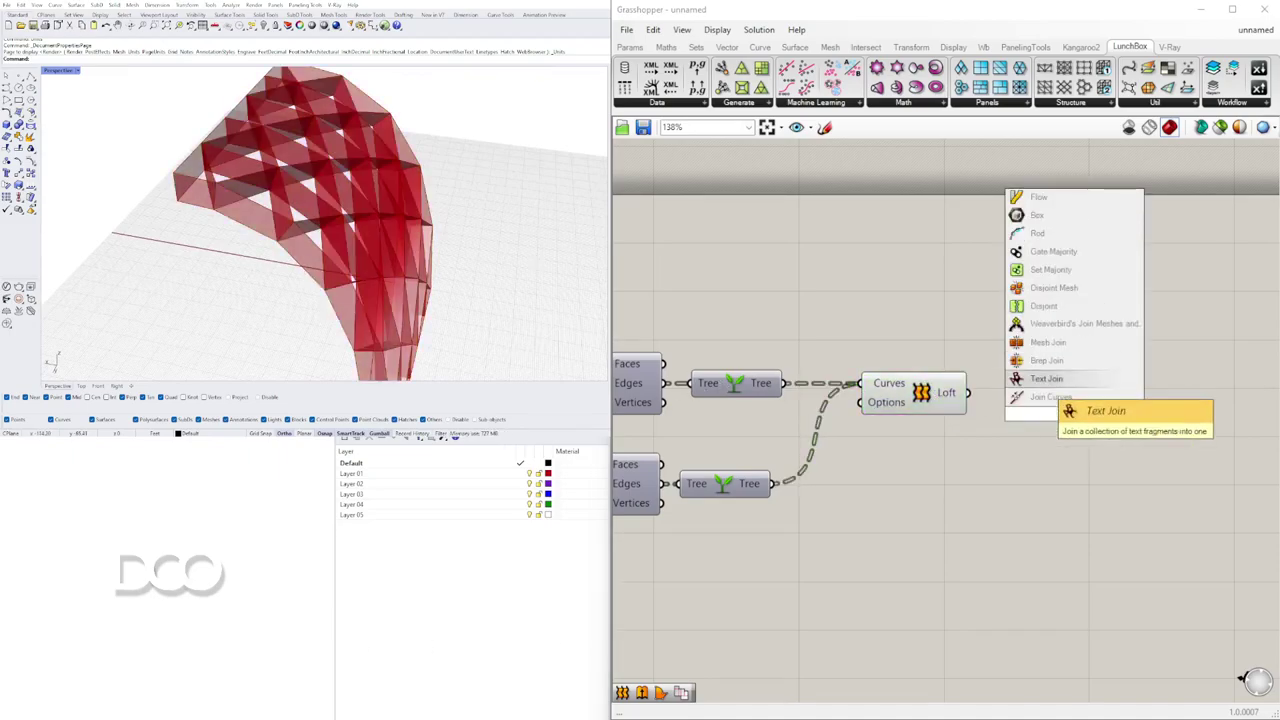
click(1043, 378)
drag(1020, 413, 1024, 413)
drag(1068, 414, 1047, 397)
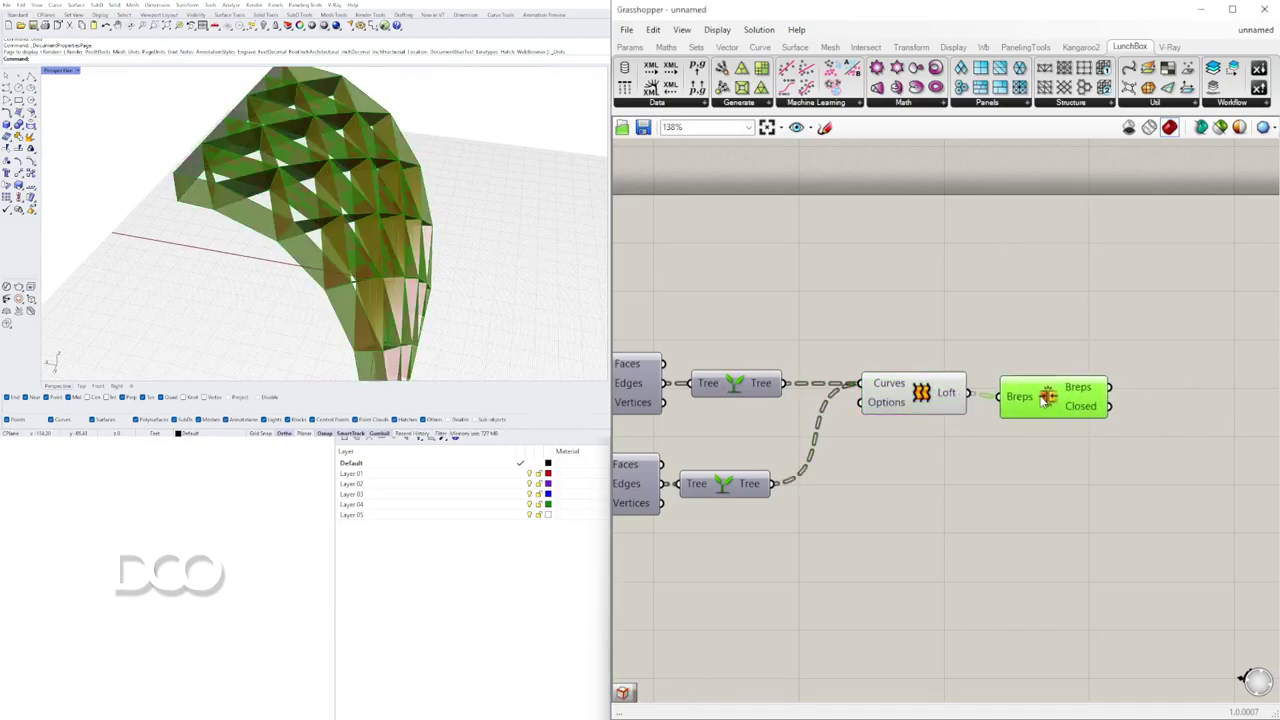
Step: Add a Cap Holes component, wire the joined Breps into it and flatten its Brep input
double_click(1173, 395)
text(ca)
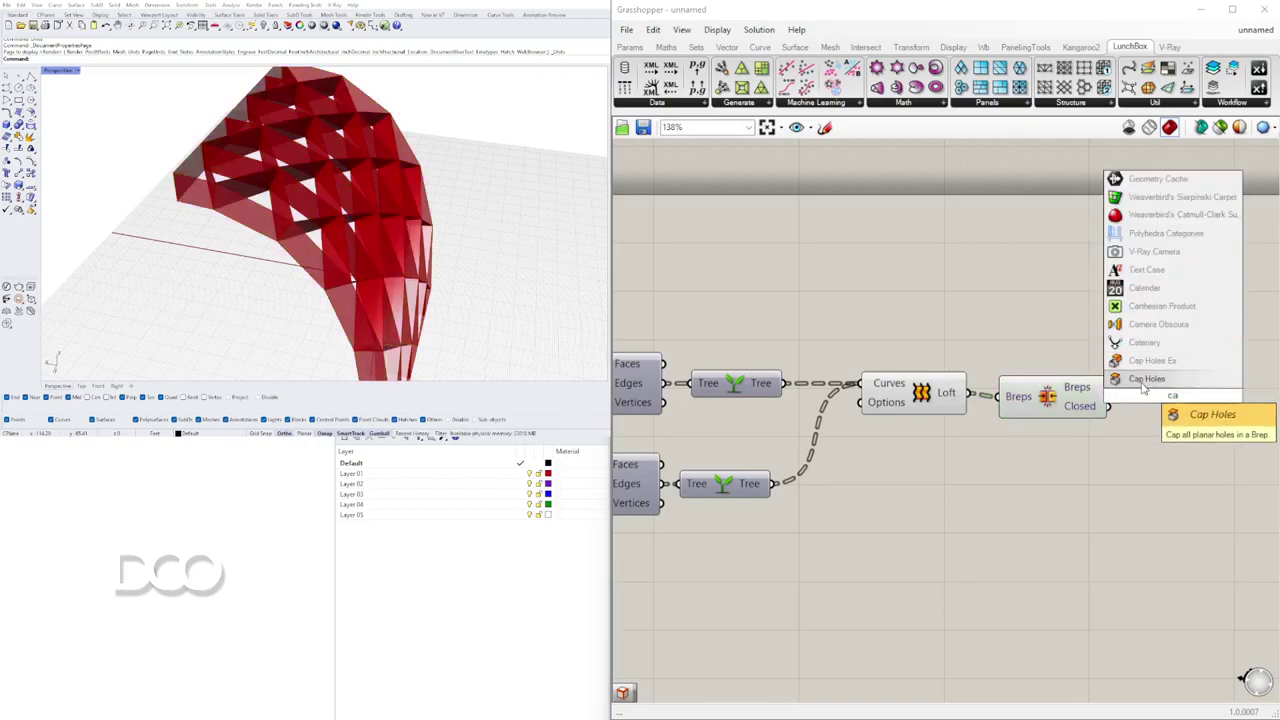
click(1150, 378)
drag(1138, 400, 1147, 391)
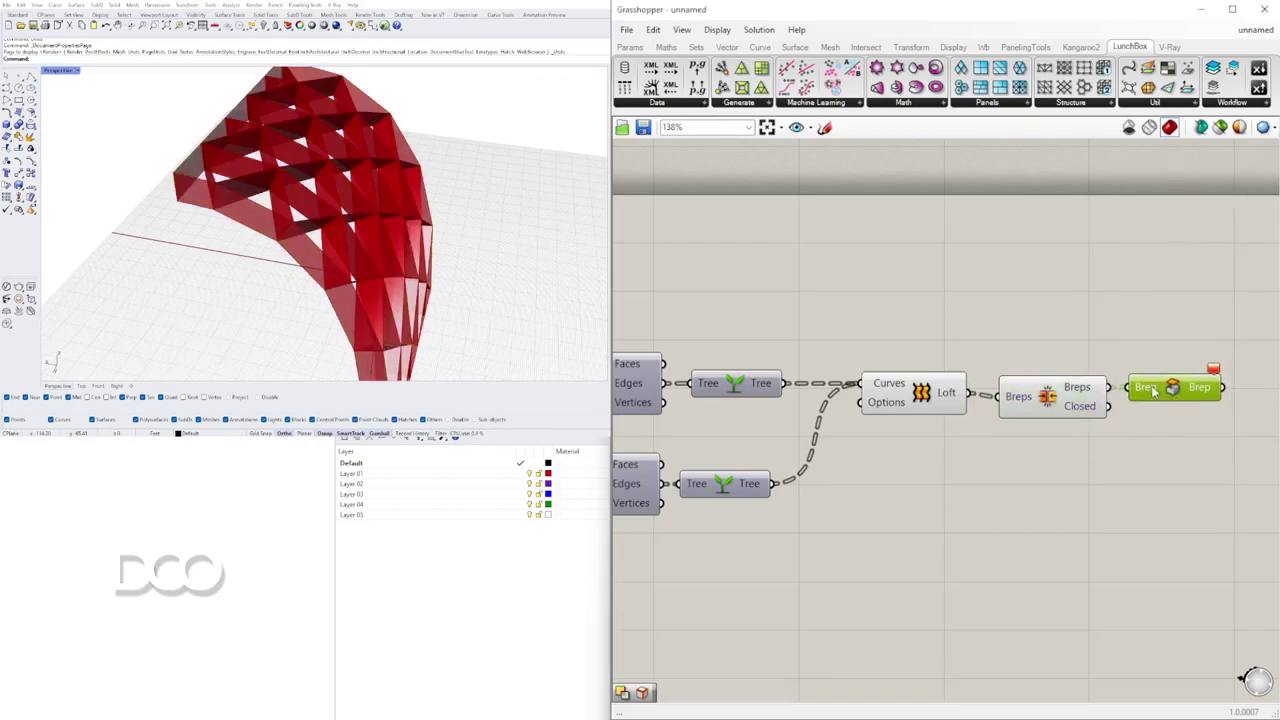
right_click(1153, 392)
click(1185, 496)
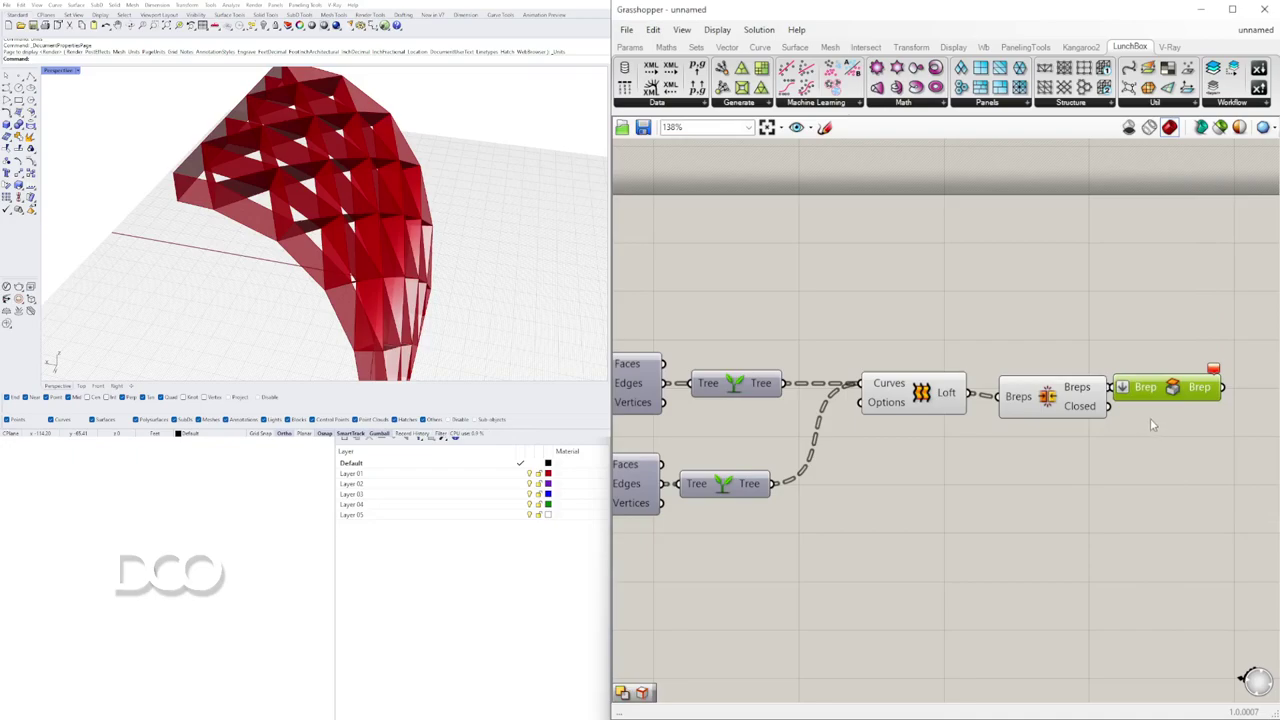
Step: Flatten the Breps input of Brep Join and move Cap Holes farther from it
right_click(1018, 396)
click(1062, 500)
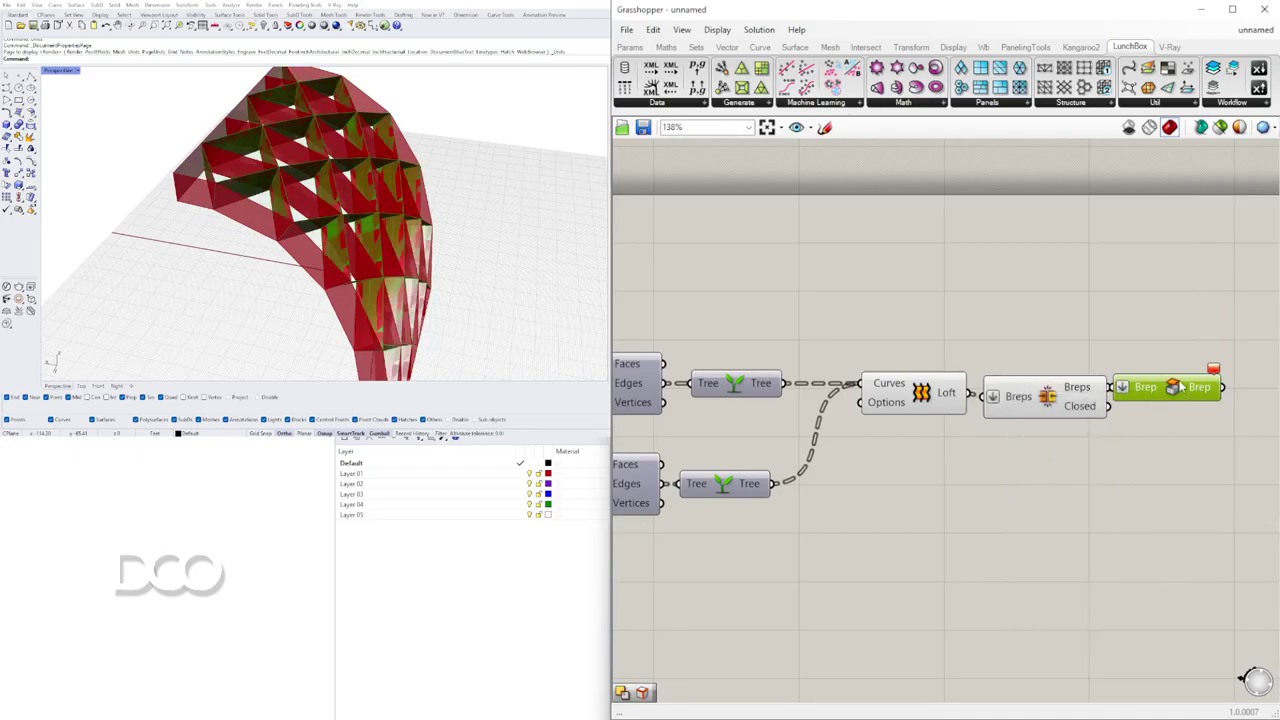
drag(1180, 387, 1212, 387)
right_drag(480, 215, 322, 195)
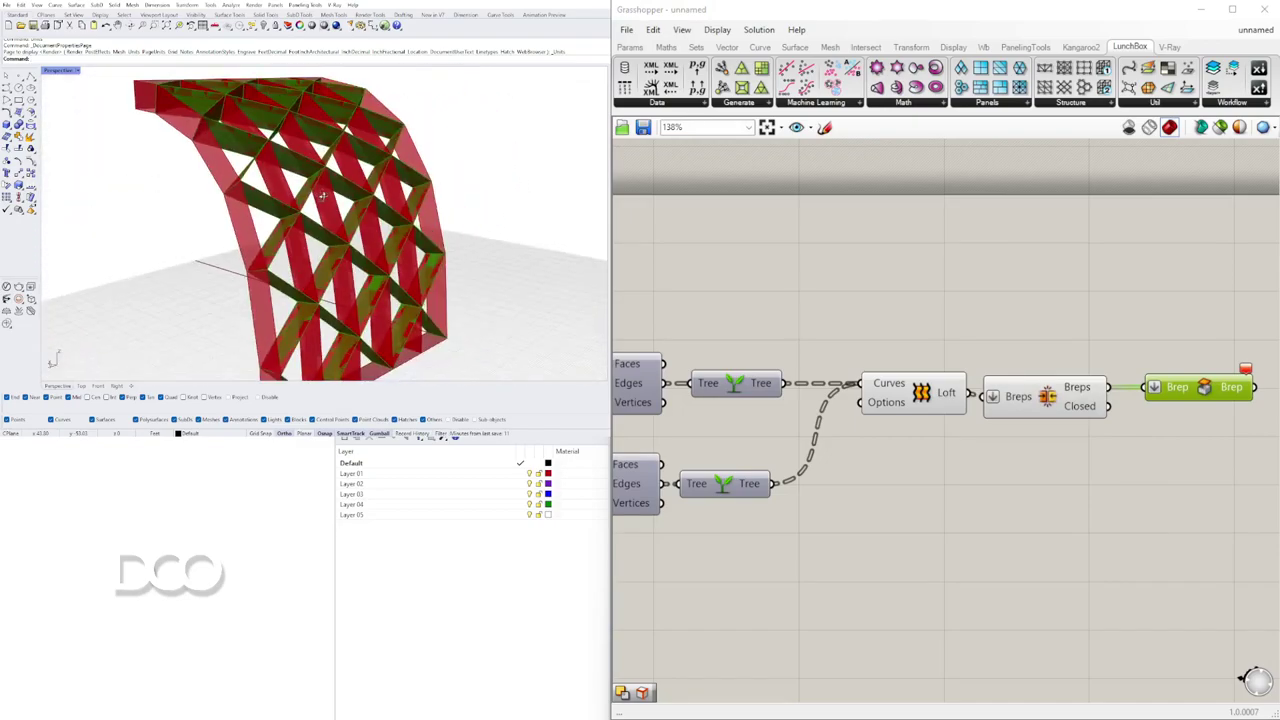
click(1198, 456)
click(1203, 397)
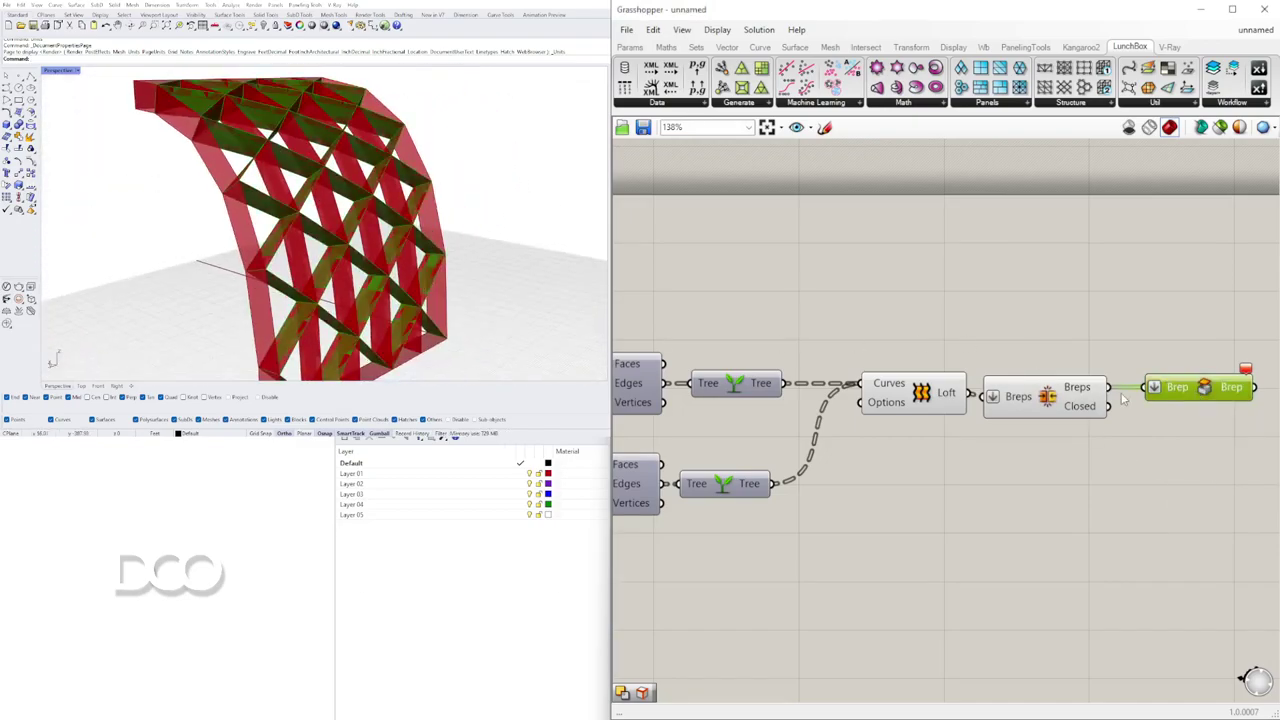
Step: Delete the Cap Holes and Brep Join components
key(Delete)
click(1014, 395)
right_drag(450, 310, 542, 589)
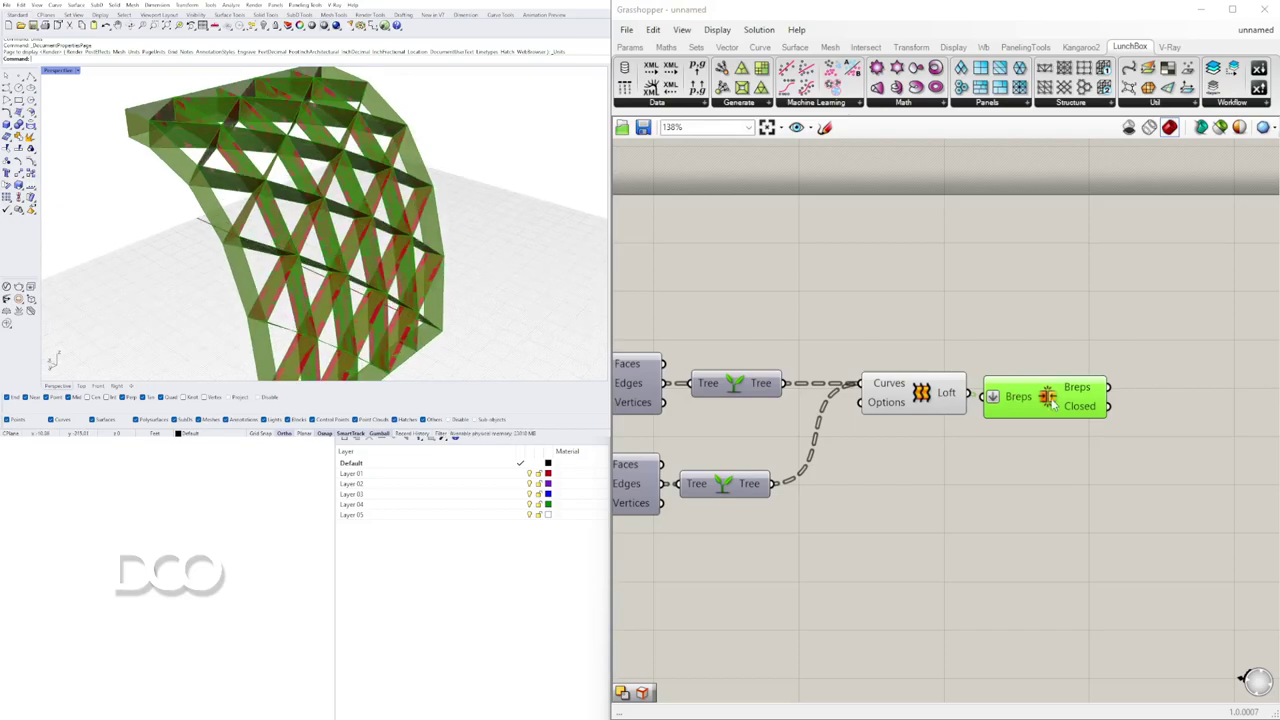
key(Delete)
Step: Shift the upper panel component slightly up to straighten its wire to the Deconstruct Brep
right_drag(370, 229, 491, 237)
right_drag(921, 404, 1173, 399)
scroll(800, 385, down, 1)
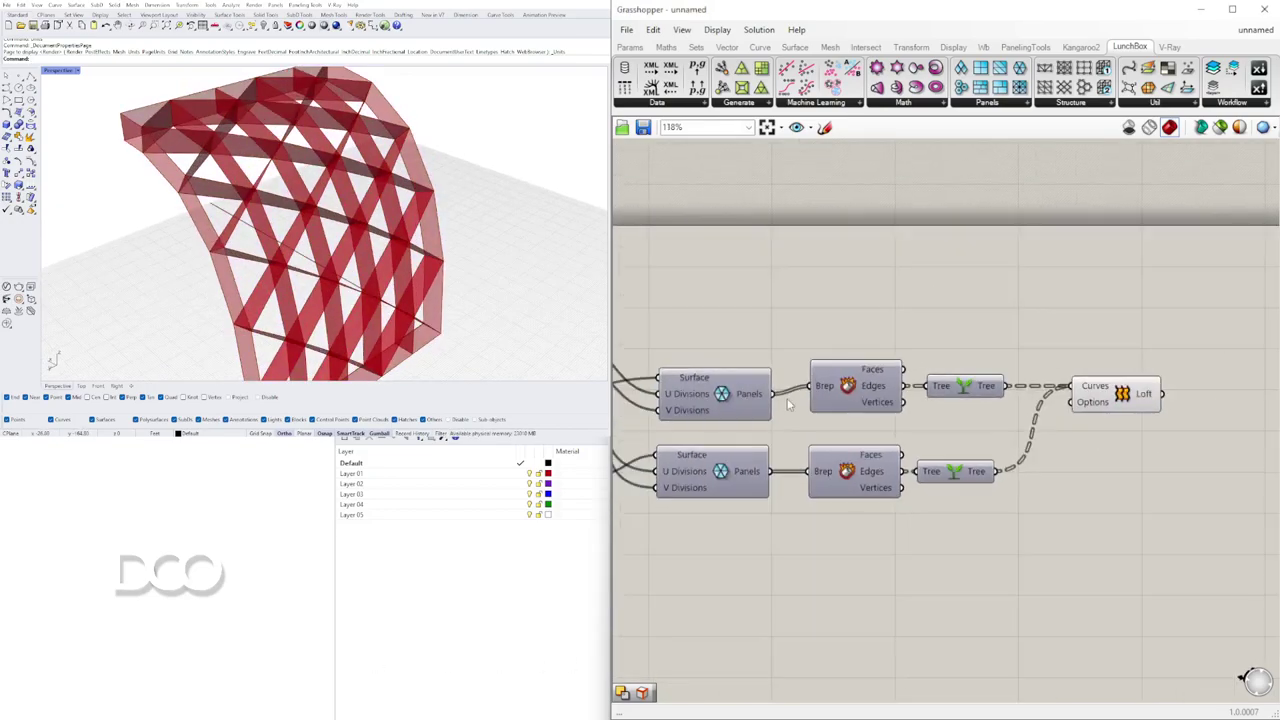
drag(730, 396, 730, 391)
Step: Add a Brep Join component beyond Loft and wire the upper Deconstruct Brep's Faces output into its Breps input
double_click(1138, 327)
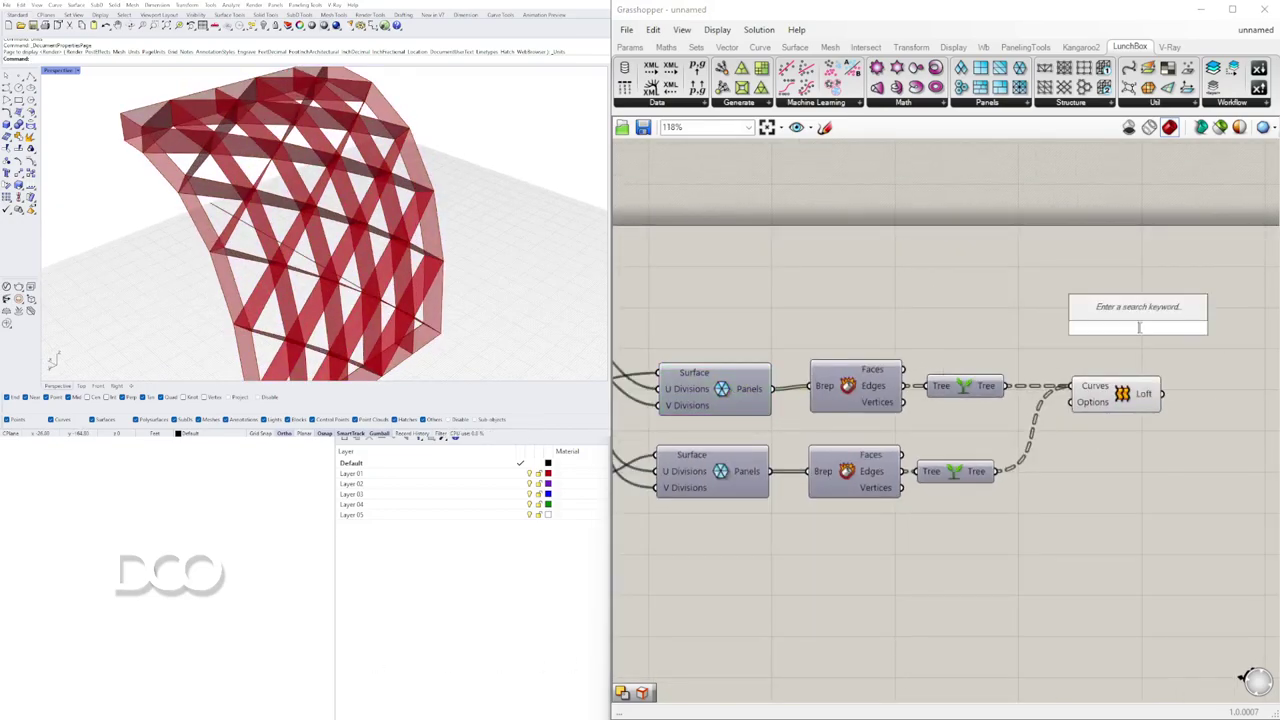
text(join)
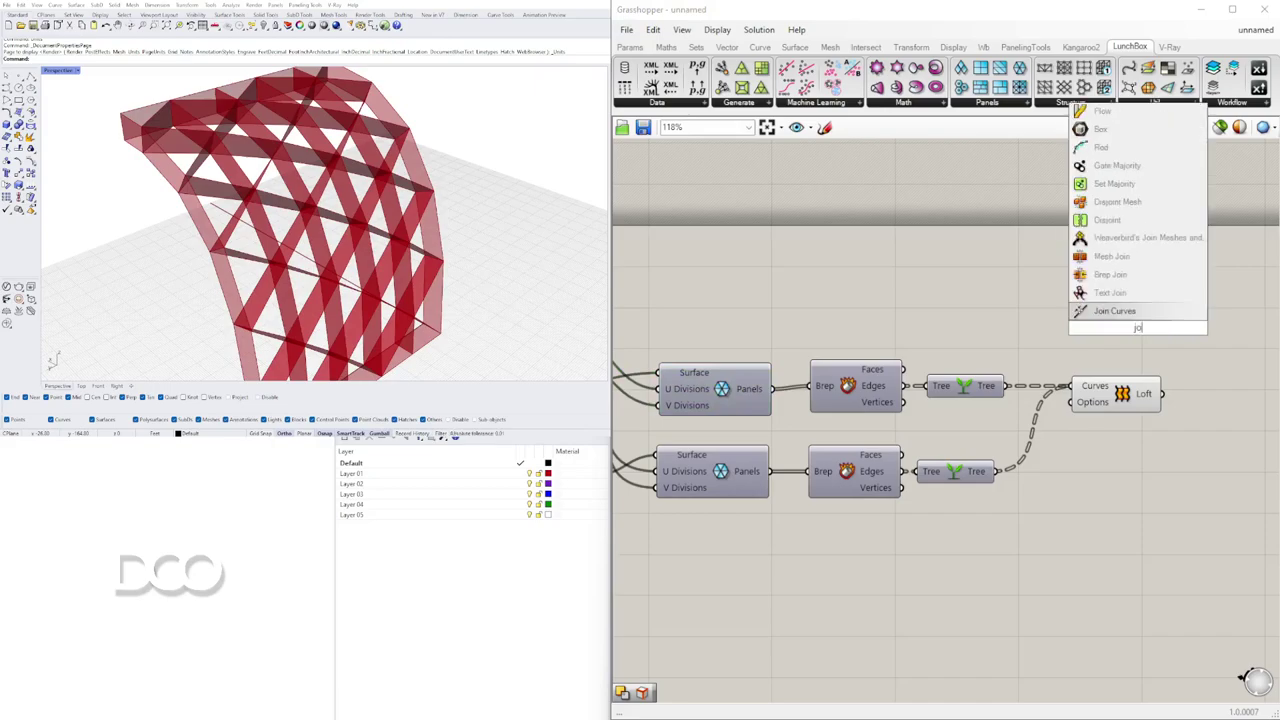
click(1119, 294)
right_drag(1163, 343, 1091, 351)
drag(1086, 340, 1218, 344)
click(662, 396)
drag(741, 383, 975, 326)
drag(1168, 341, 1168, 347)
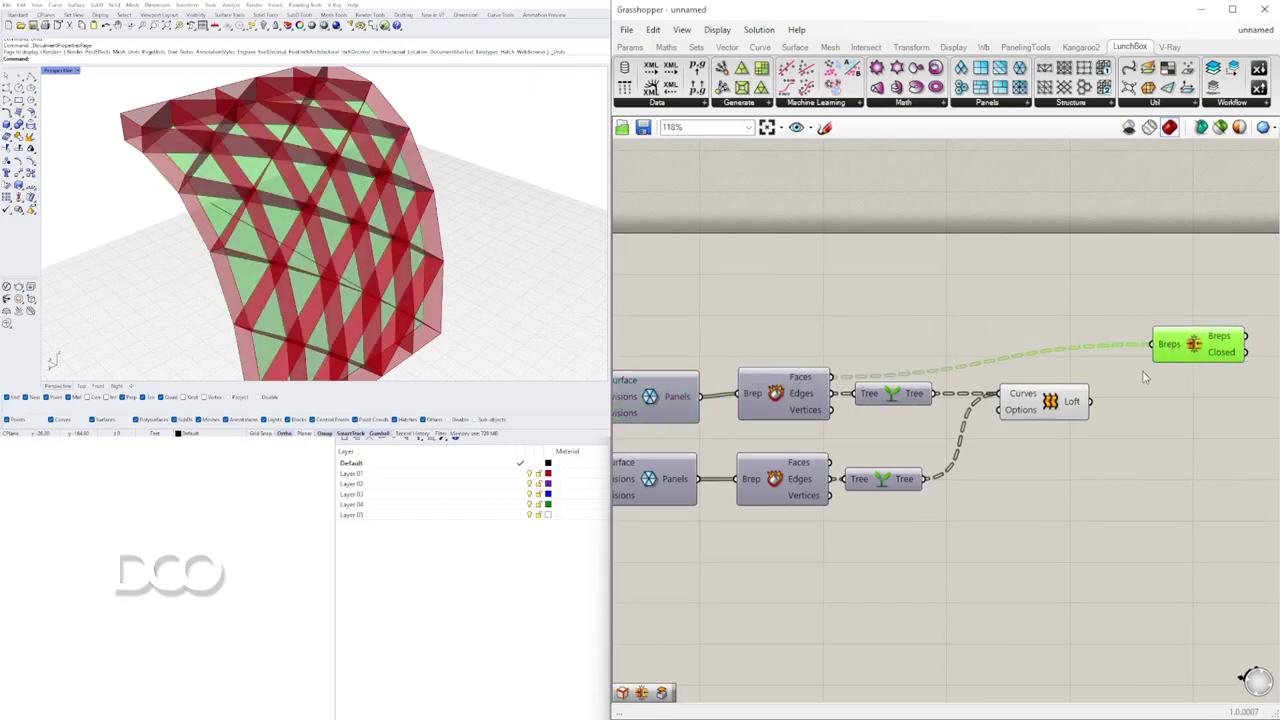
Step: Also wire the Loft output and the lower Deconstruct Brep's Faces output into Brep Join's Breps input
click(1055, 401)
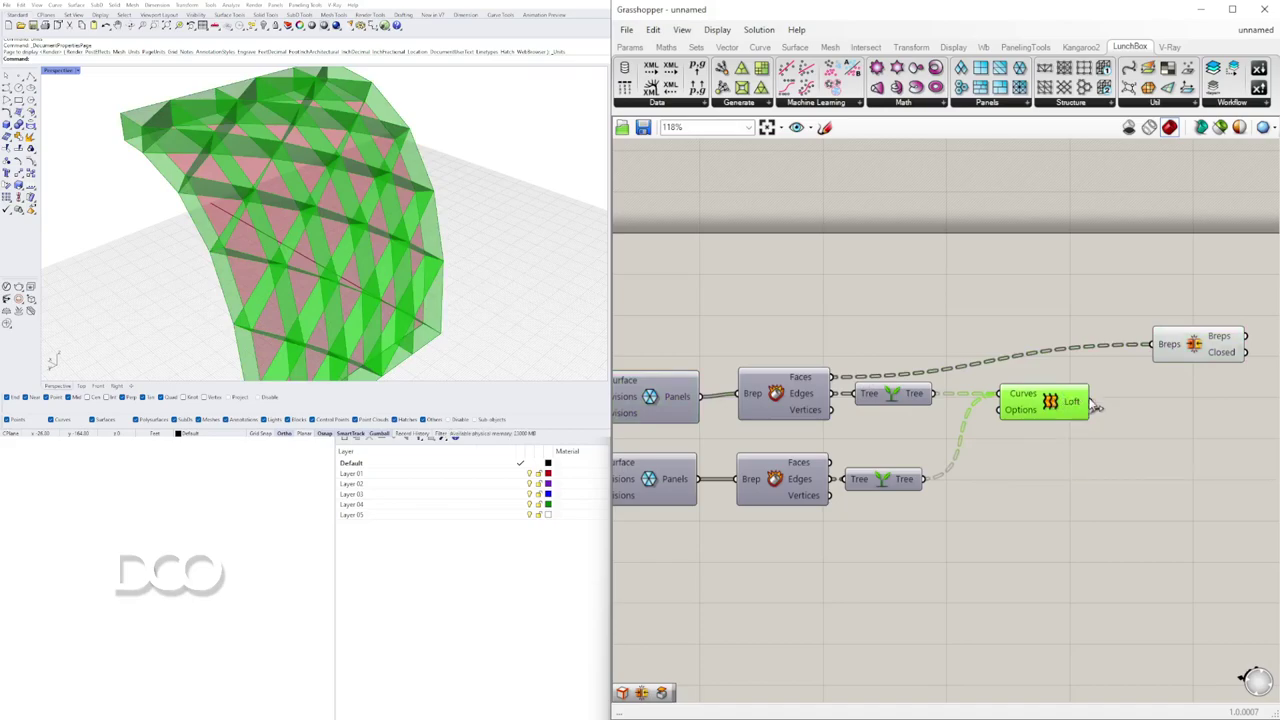
shift+drag(1135, 364, 1205, 434)
scroll(1135, 331, down, 2)
scroll(1190, 332, up, 1)
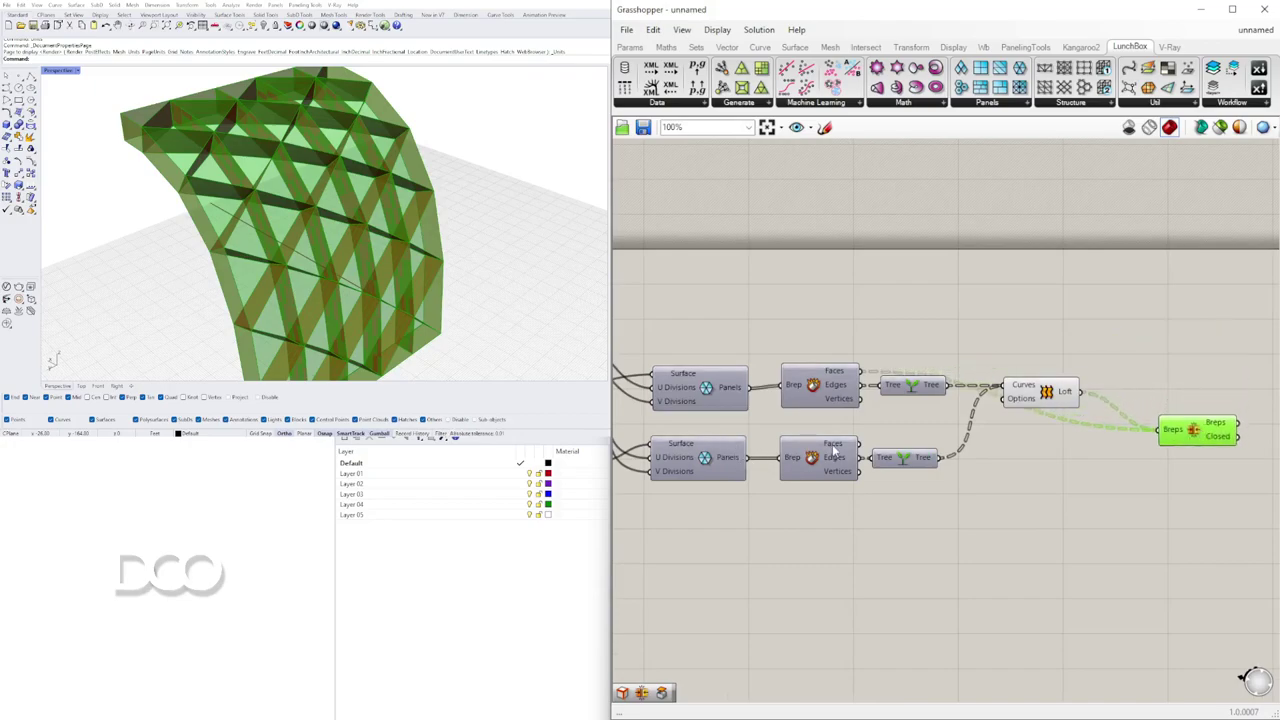
drag(1190, 431, 1159, 364)
right_click(1134, 425)
click(1118, 478)
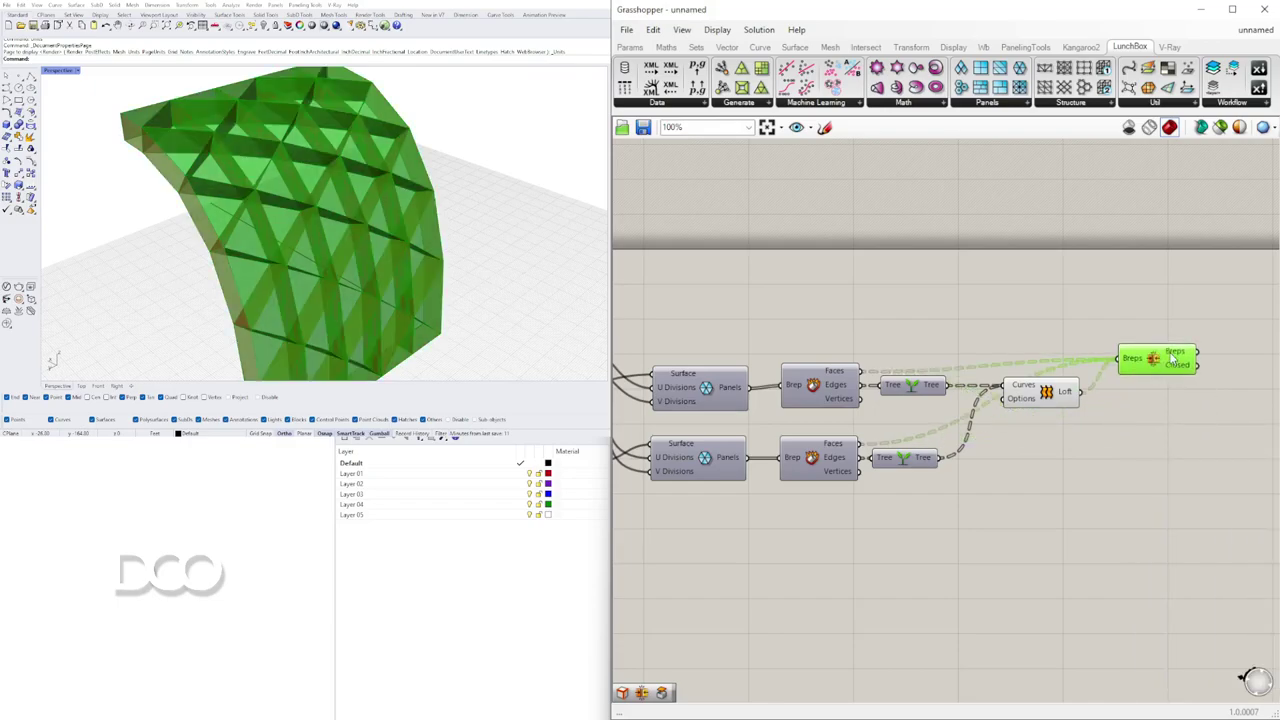
Step: Bake the Brep Join result and move the baked geometry aside from the preview
middle_click(1162, 355)
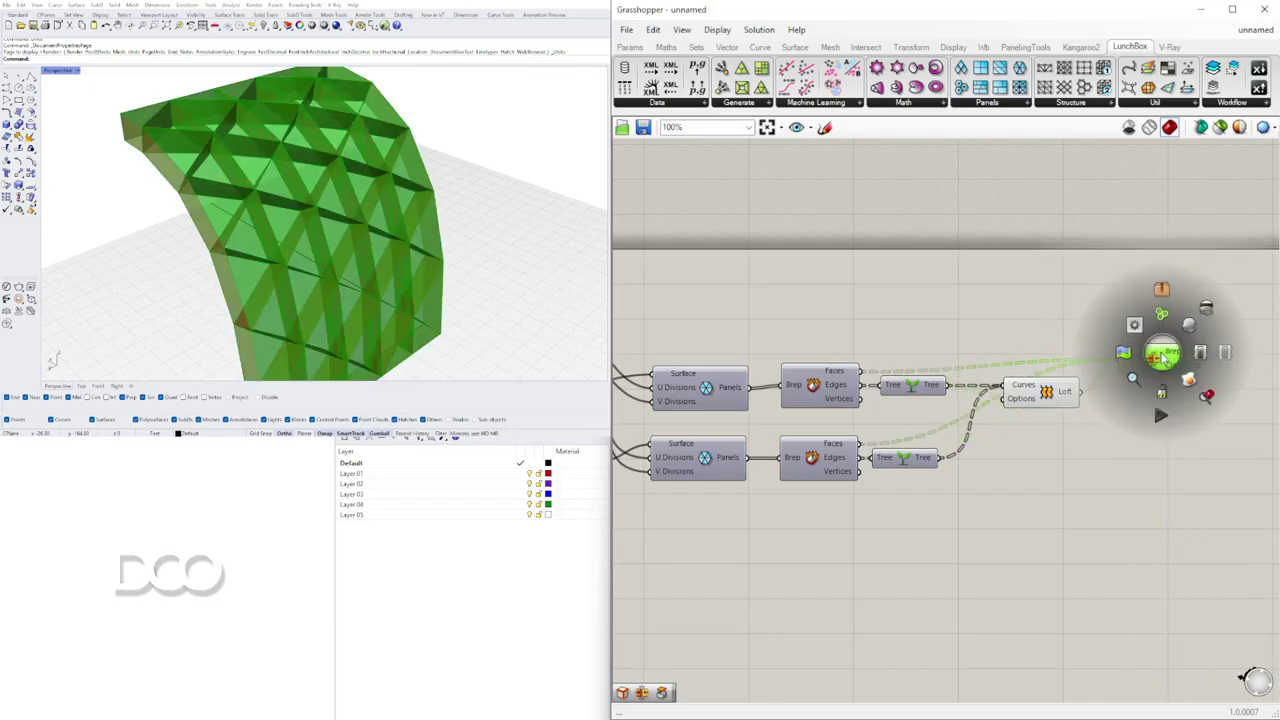
click(1190, 380)
scroll(337, 222, down, 10)
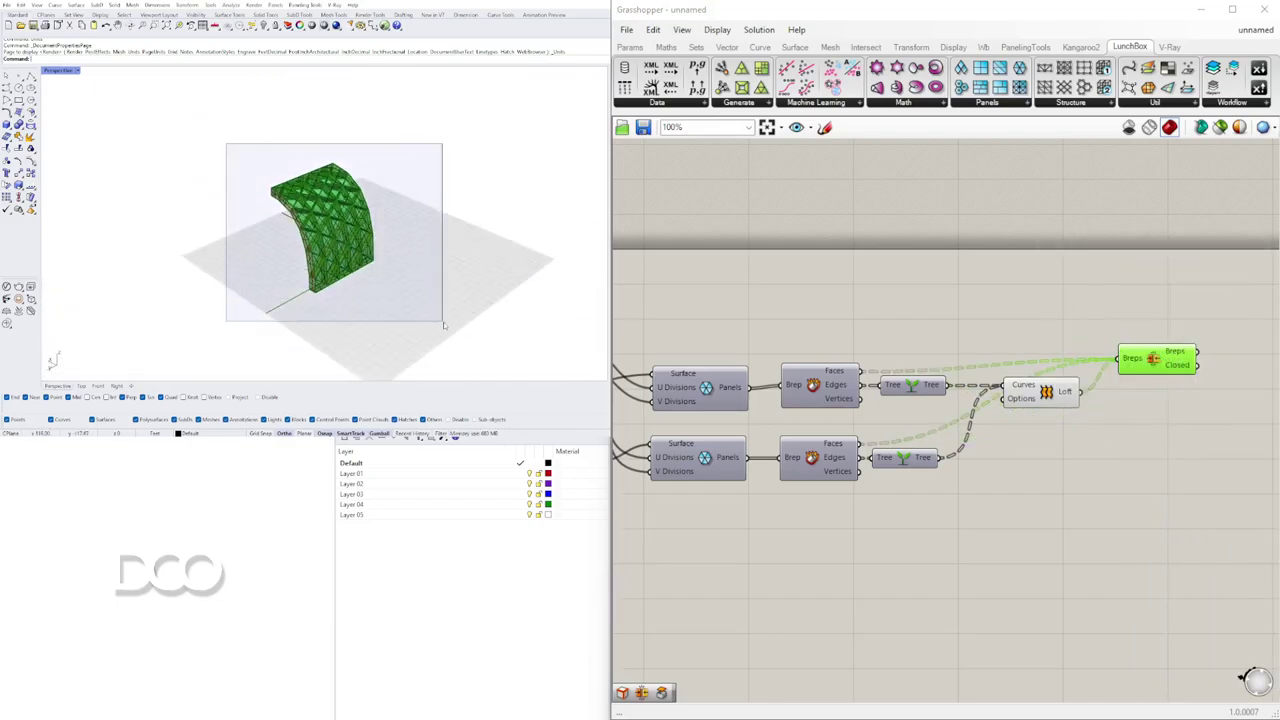
drag(444, 325, 444, 325)
right_drag(442, 290, 391, 265)
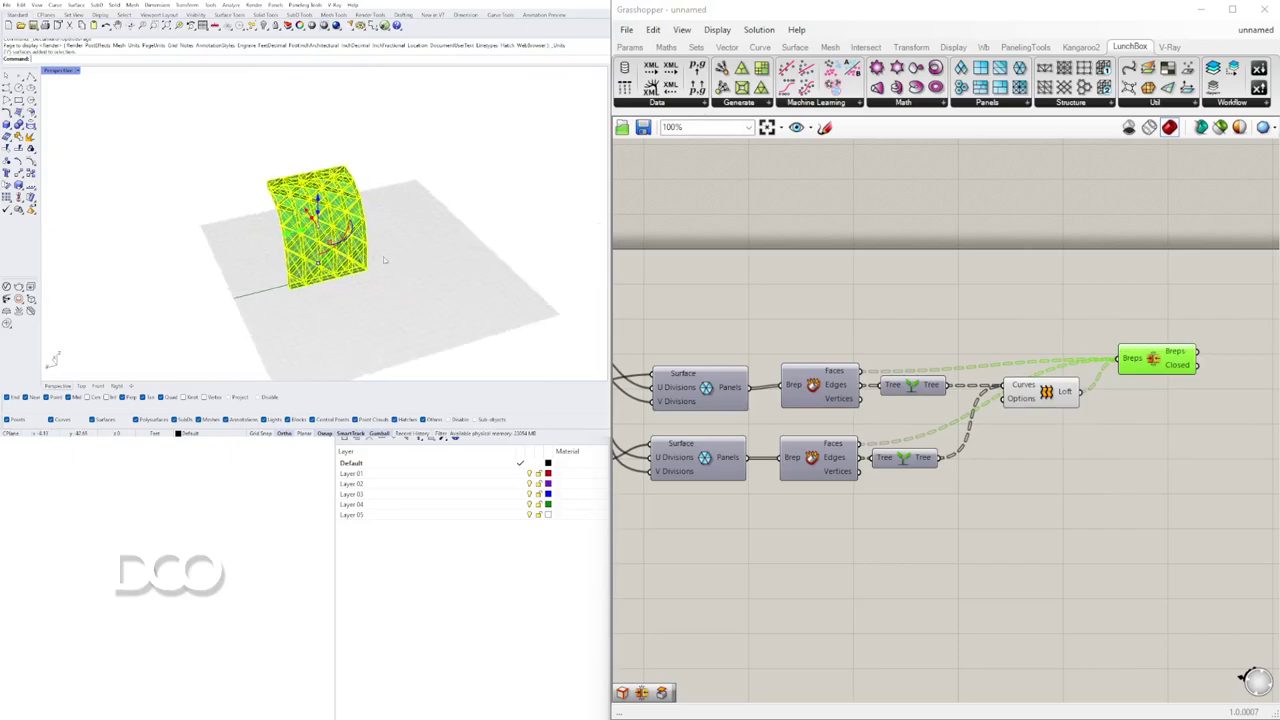
drag(287, 235, 445, 202)
key(Escape)
Step: Switch the Perspective viewport from wireframe to a shaded display
scroll(486, 205, up, 7)
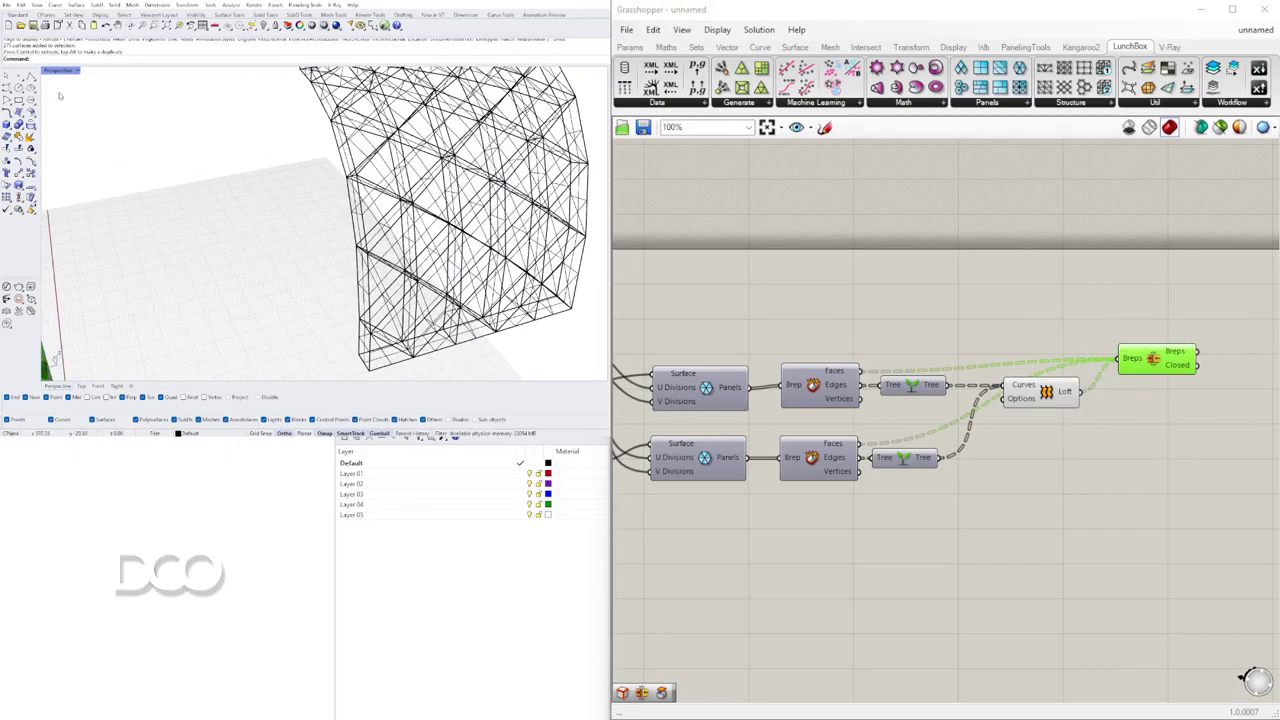
right_click(56, 73)
click(72, 112)
Step: Examine the baked geometry up close, selecting individual pieces to check how the panels and lofts are joined
click(332, 202)
mouse_move(350, 185)
right_down()
mouse_move(332, 202)
mouse_move(450, 190)
mouse_move(307, 184)
mouse_move(409, 197)
mouse_move(311, 251)
mouse_move(455, 231)
mouse_move(352, 262)
mouse_move(312, 250)
mouse_move(403, 189)
mouse_move(324, 214)
right_up()
key(Escape)
scroll(307, 226, up, 8)
click(306, 226)
scroll(311, 251, down, 7)
click(455, 236)
scroll(455, 236, down, 6)
scroll(312, 250, up, 4)
scroll(337, 205, down, 2)
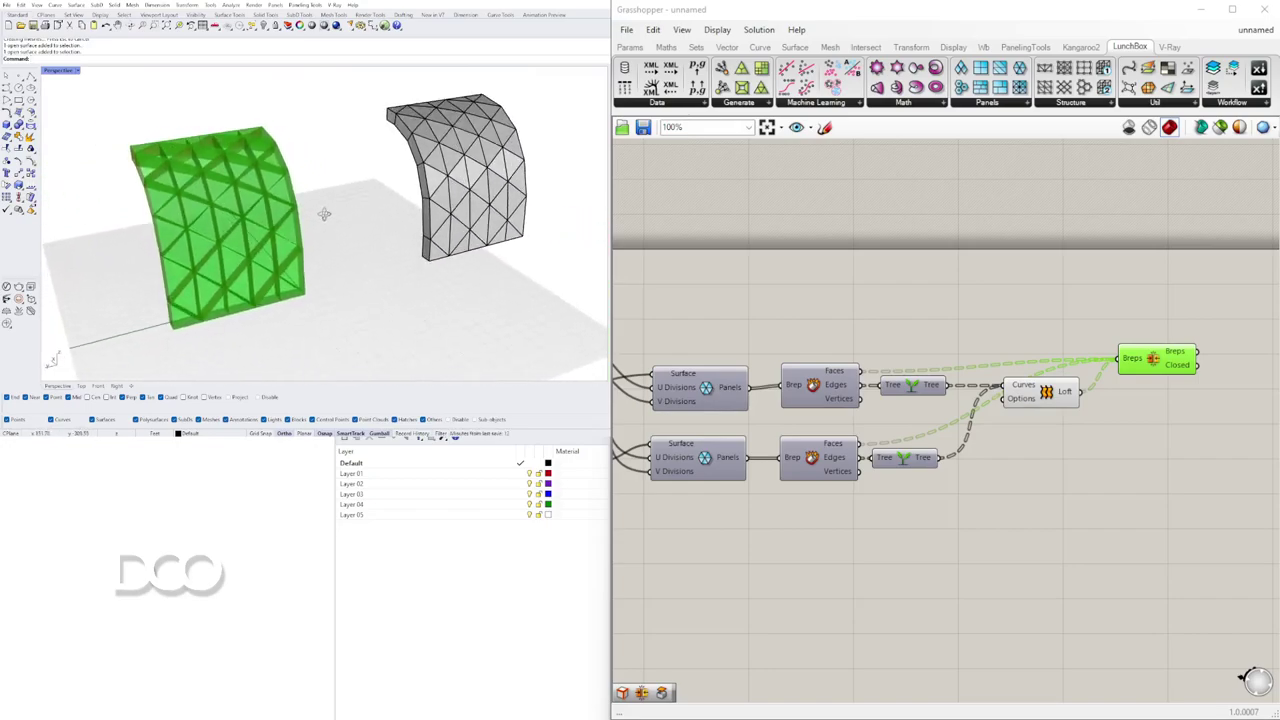
Step: Move Brep Join down level with Loft and turn off the preview of both components
drag(1153, 362, 1158, 402)
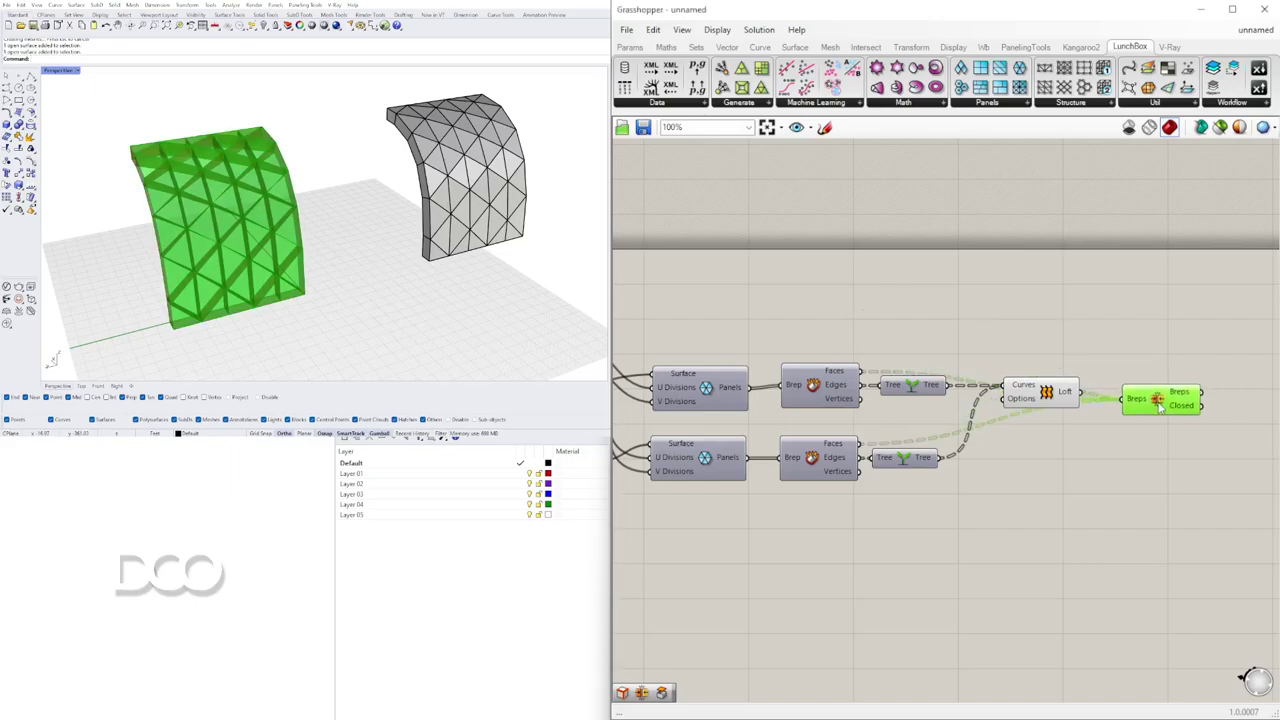
right_drag(312, 204, 408, 266)
scroll(455, 237, up, 3)
click(1134, 371)
right_click(1050, 388)
click(1086, 411)
right_drag(275, 257, 480, 252)
click(1174, 414)
right_click(1175, 413)
click(1211, 440)
click(1126, 435)
Step: Delete the two Graft Tree components, the Loft and the Brep Join
scroll(1122, 430, down, 2)
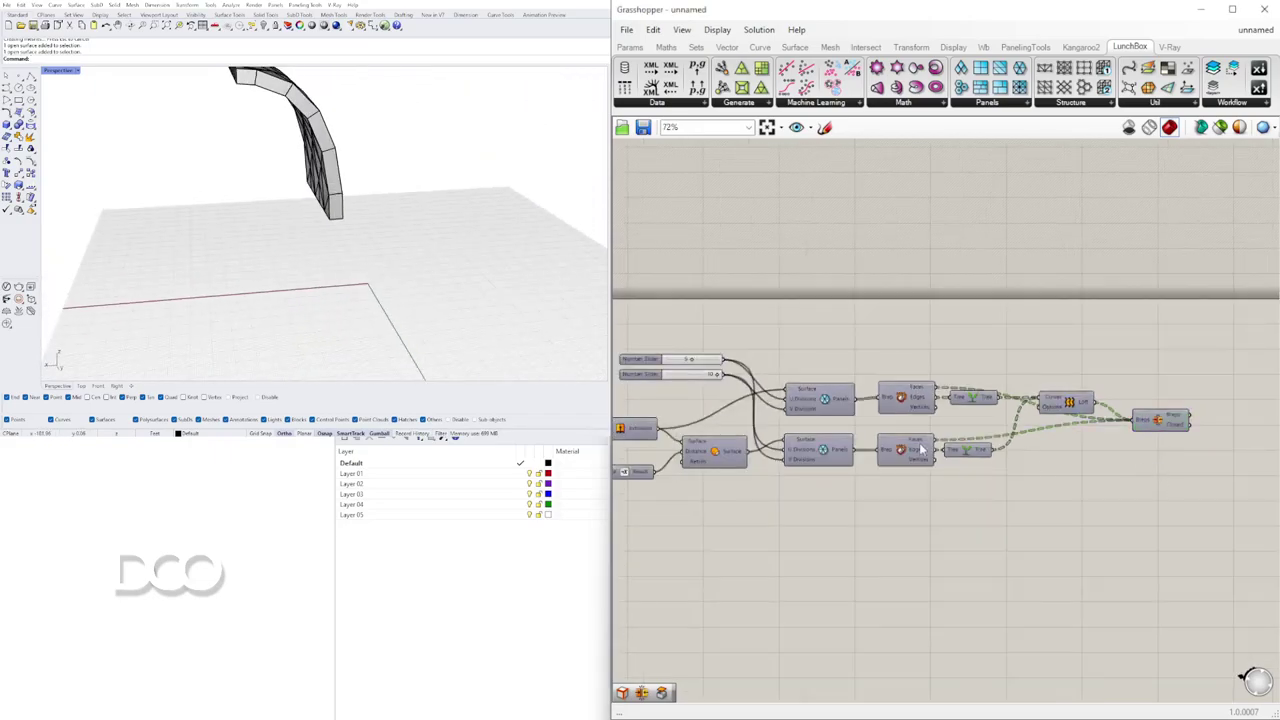
right_drag(713, 460, 765, 458)
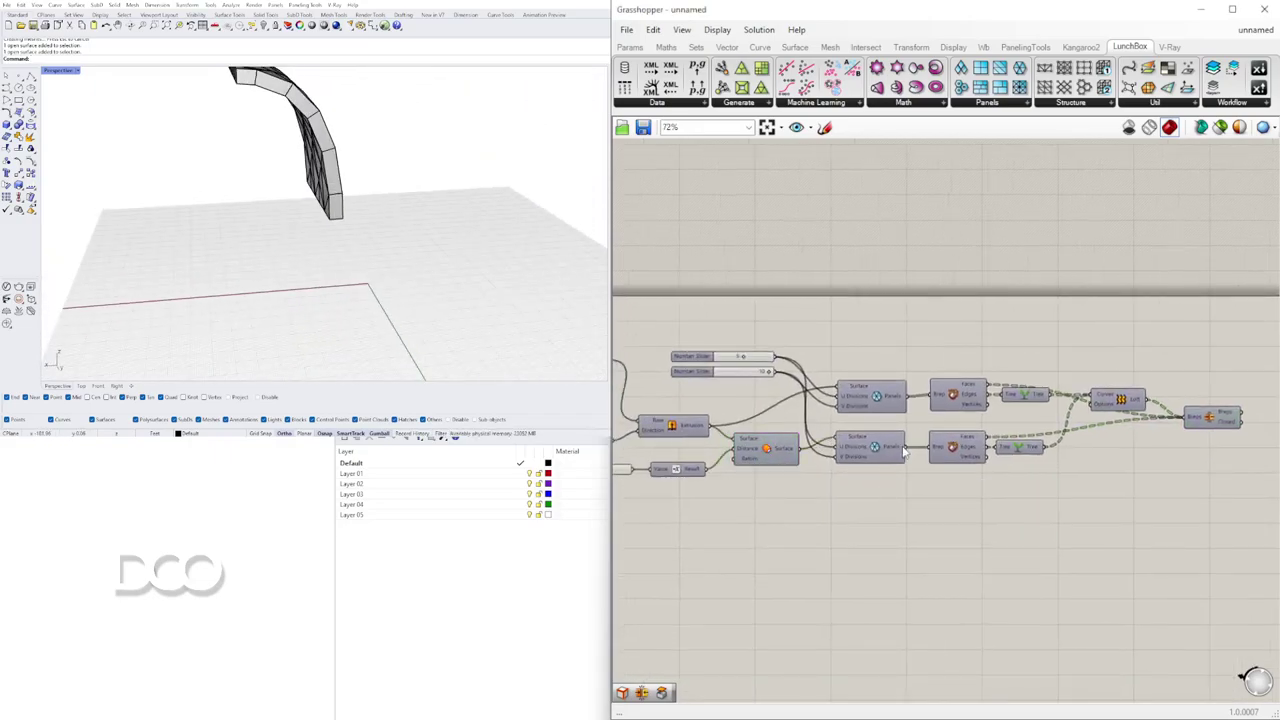
drag(1243, 488, 1029, 364)
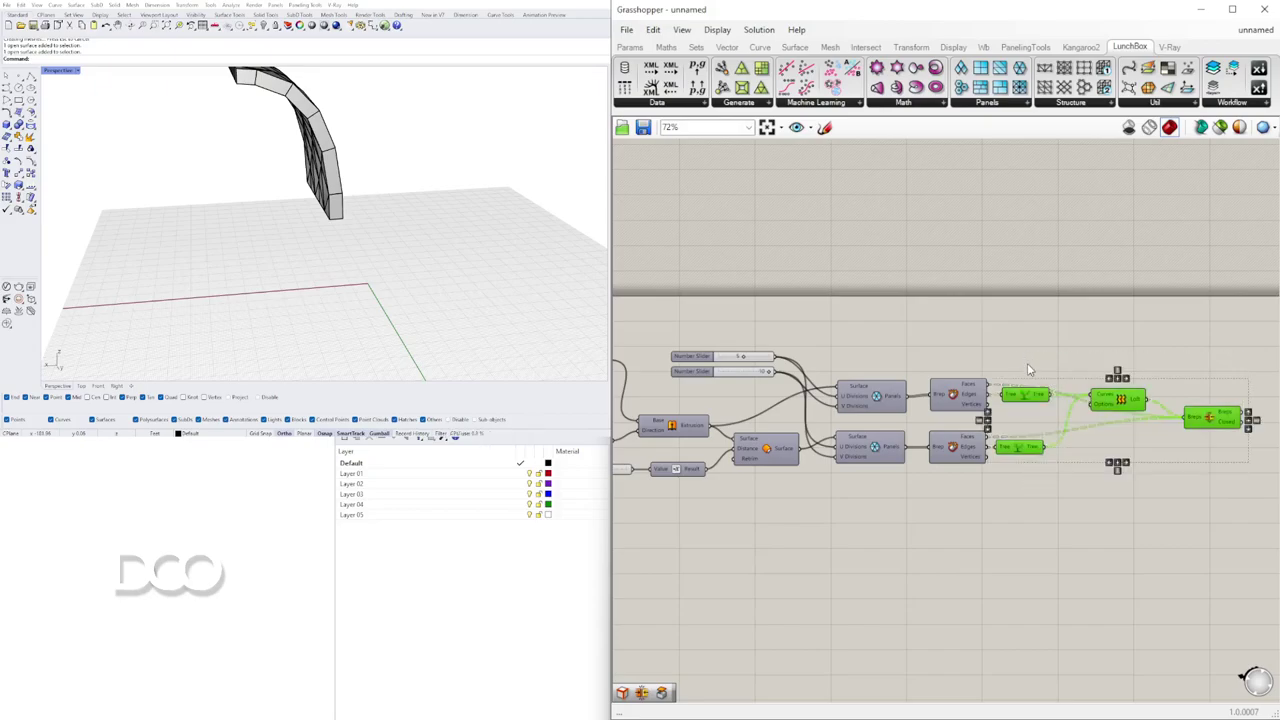
Step: Add a Curve parameter beside the upper Deconstruct Brep component
double_click(1055, 390)
text(cur)
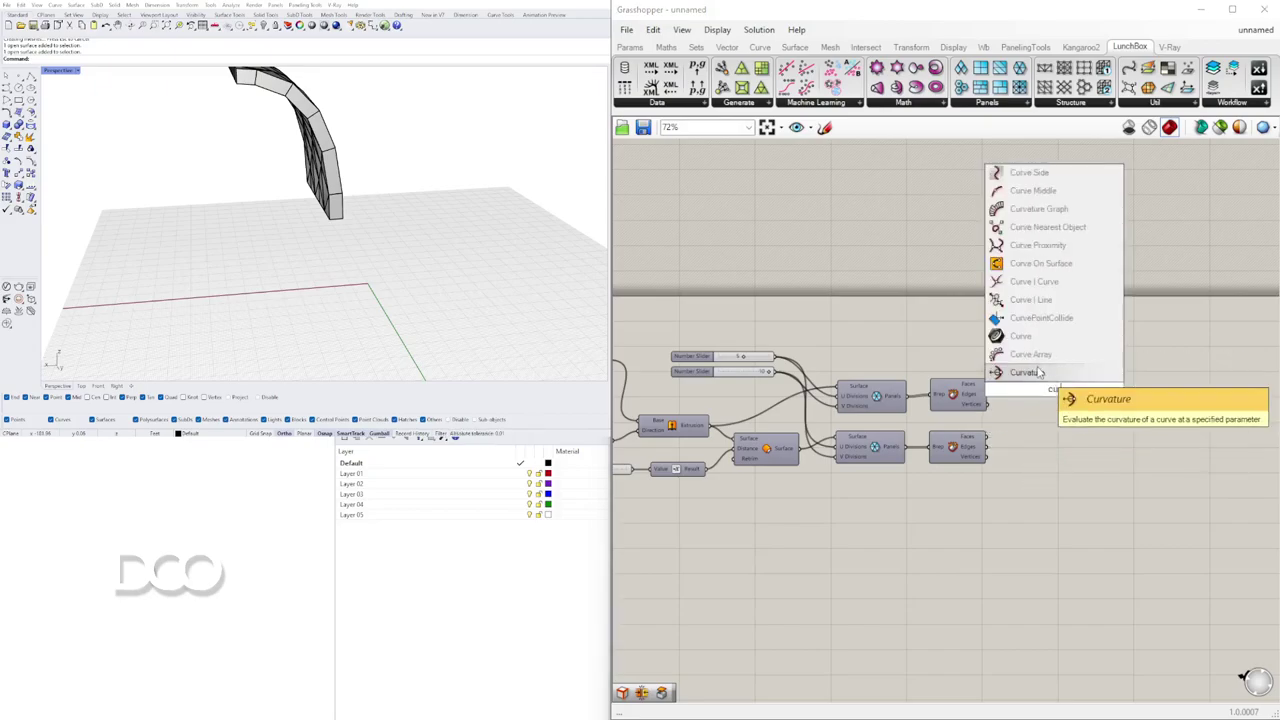
click(1040, 373)
scroll(994, 421, up, 3)
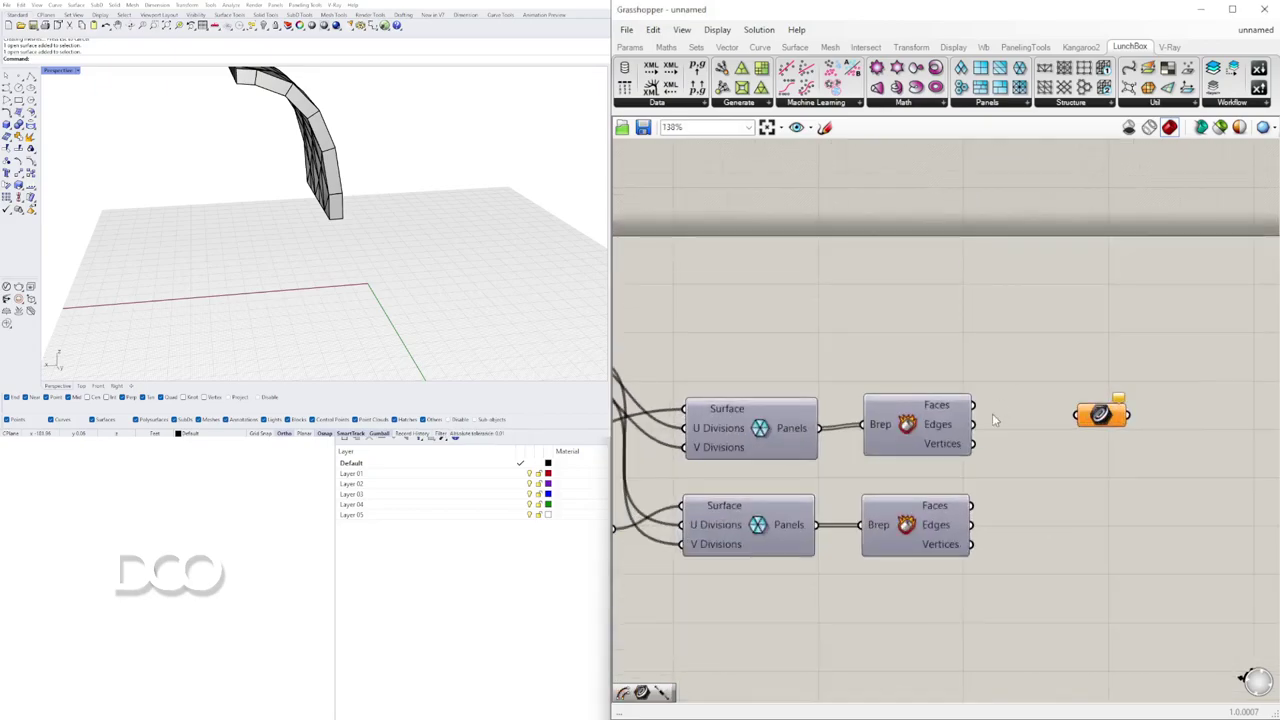
Step: Feed the upper Deconstruct Brep's Edges into the Curve parameter and add a second Curve parameter for the lower Deconstruct Brep's Edges
drag(1098, 428, 1090, 424)
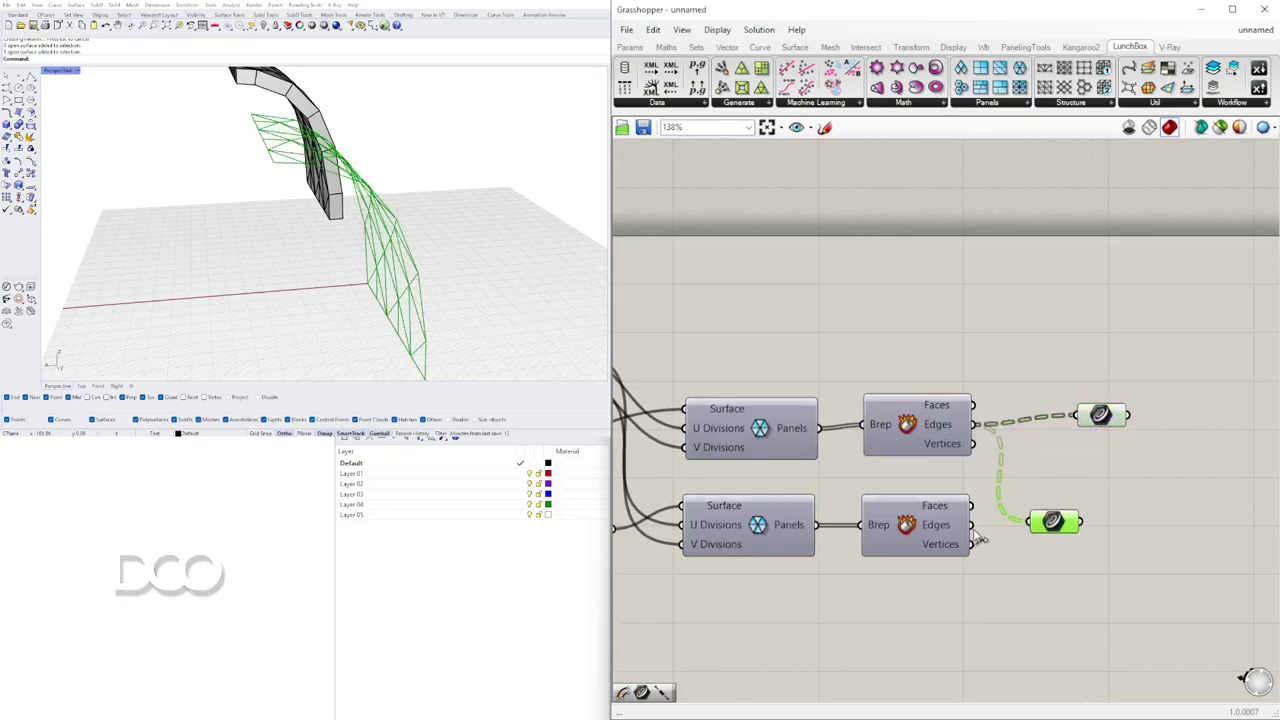
drag(971, 525, 1033, 528)
click(1151, 513)
right_drag(340, 266, 323, 308)
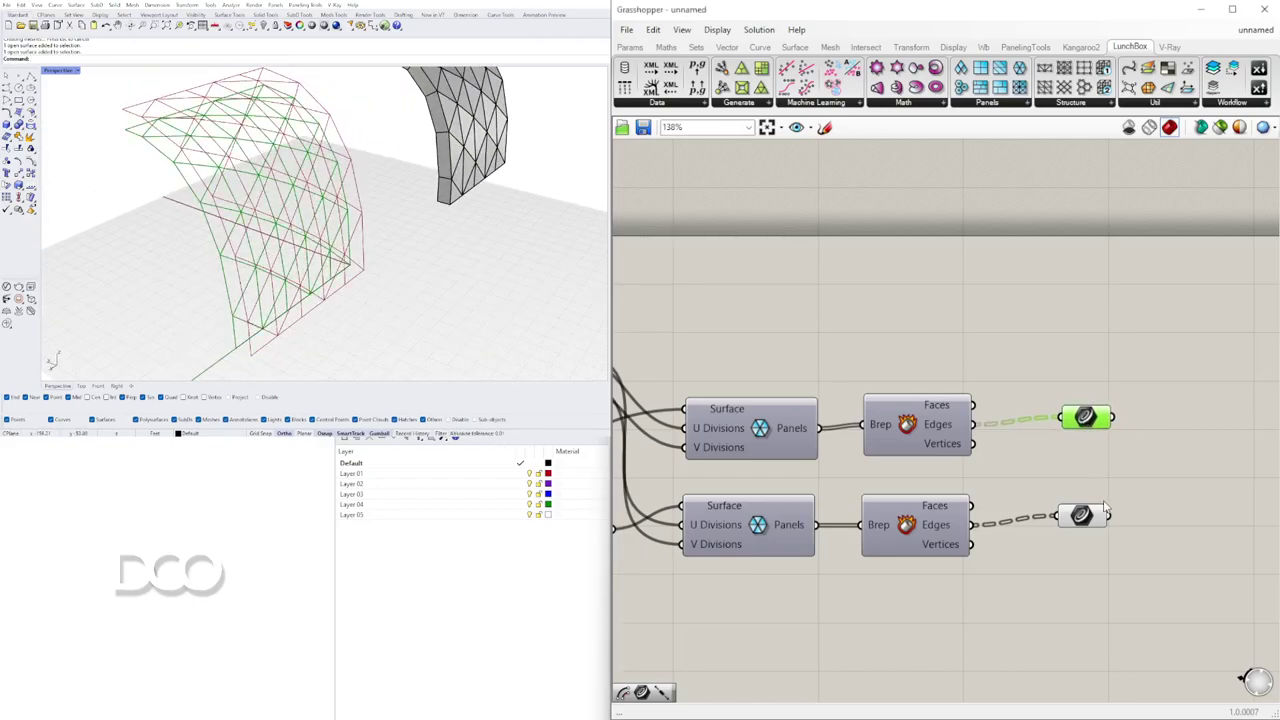
scroll(1124, 527, up, 3)
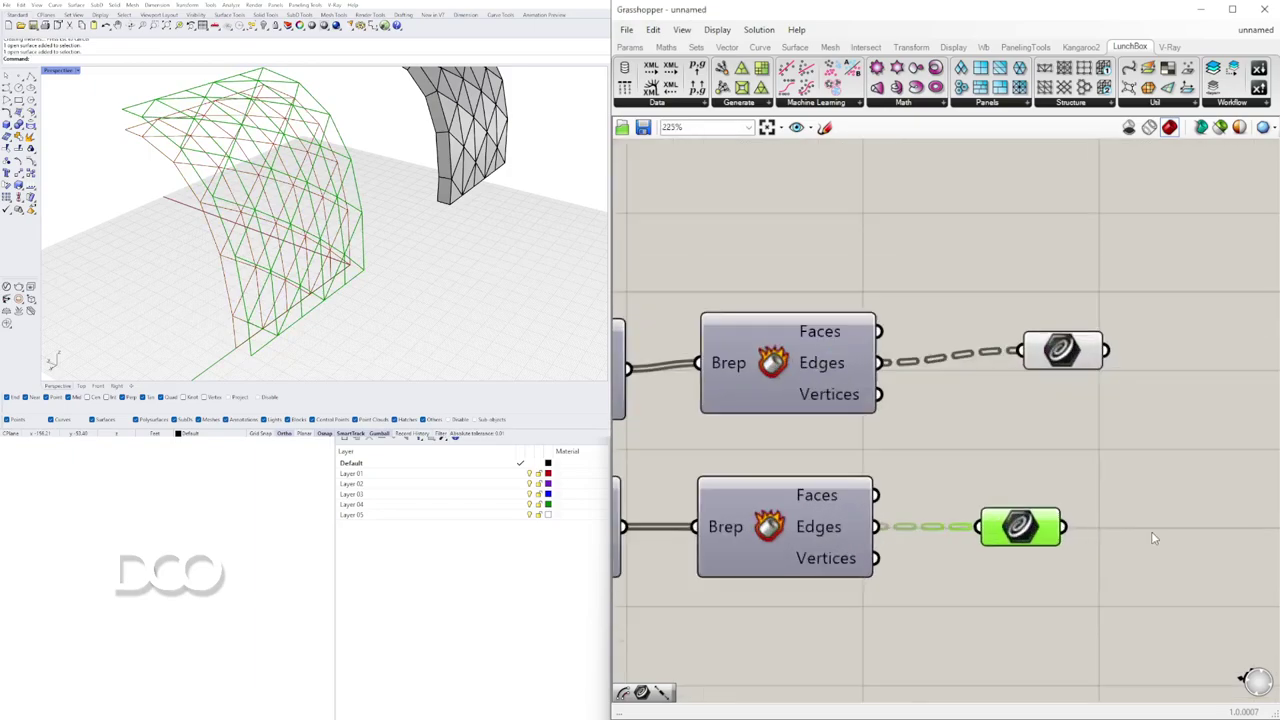
scroll(972, 538, down, 2)
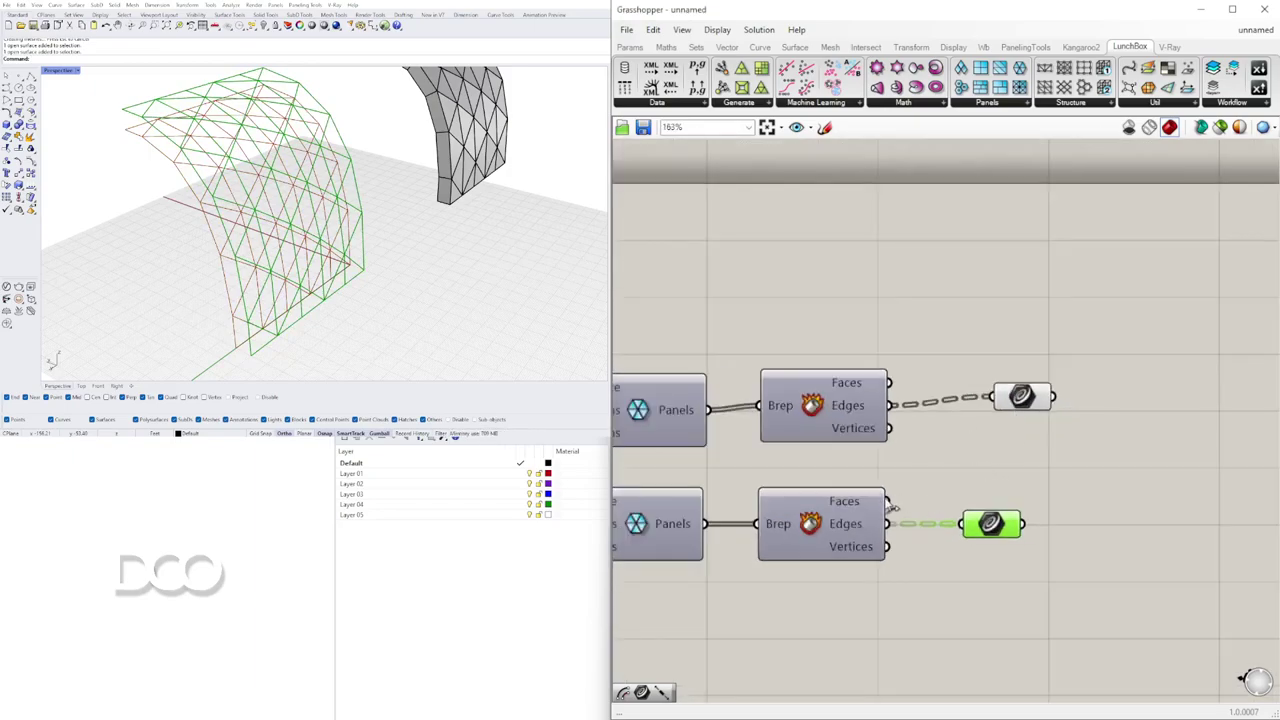
Step: Switch the lower Curve parameter's source to the Faces output of the lower Deconstruct Brep
mouse_move(361, 286)
right_down()
mouse_move(301, 279)
mouse_move(317, 304)
mouse_move(363, 288)
mouse_move(363, 314)
mouse_move(374, 301)
right_up()
scroll(1160, 507, up, 2)
click(1077, 506)
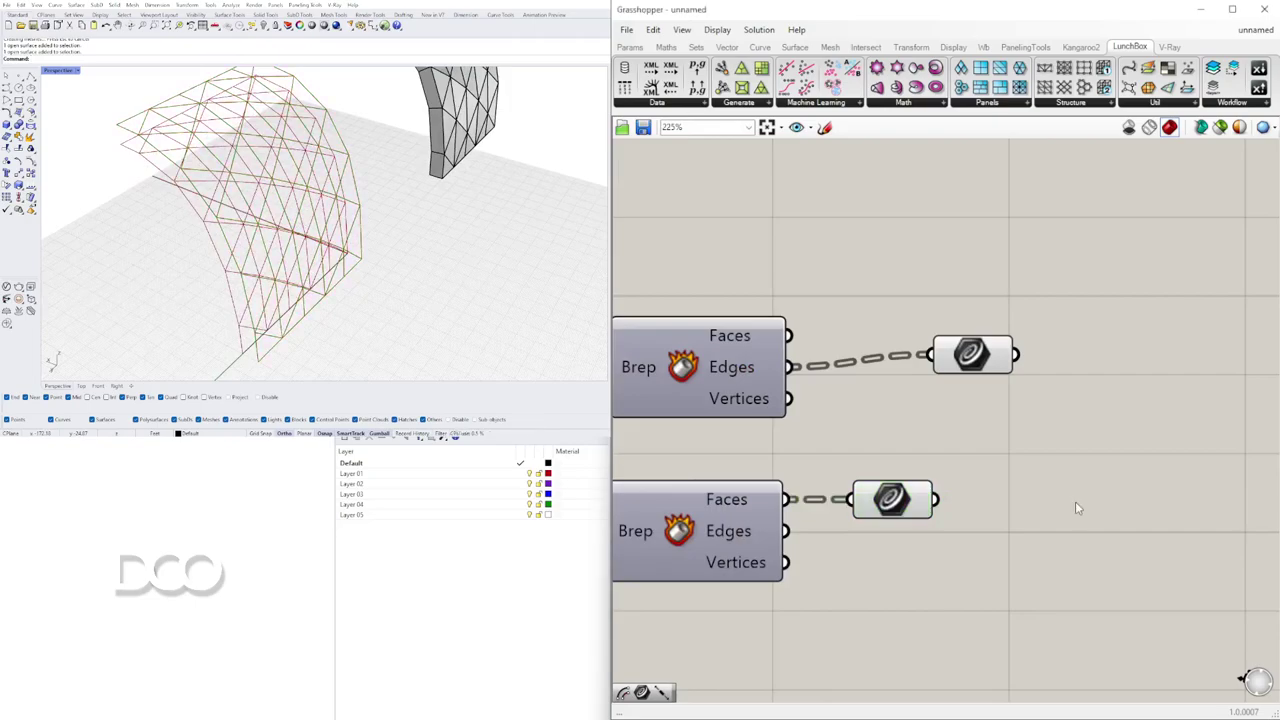
Step: Add a Boundary Surfaces component, feed its Edges from the lower Curve parameter and arrange the two components
double_click(1077, 505)
text(boun)
click(1027, 486)
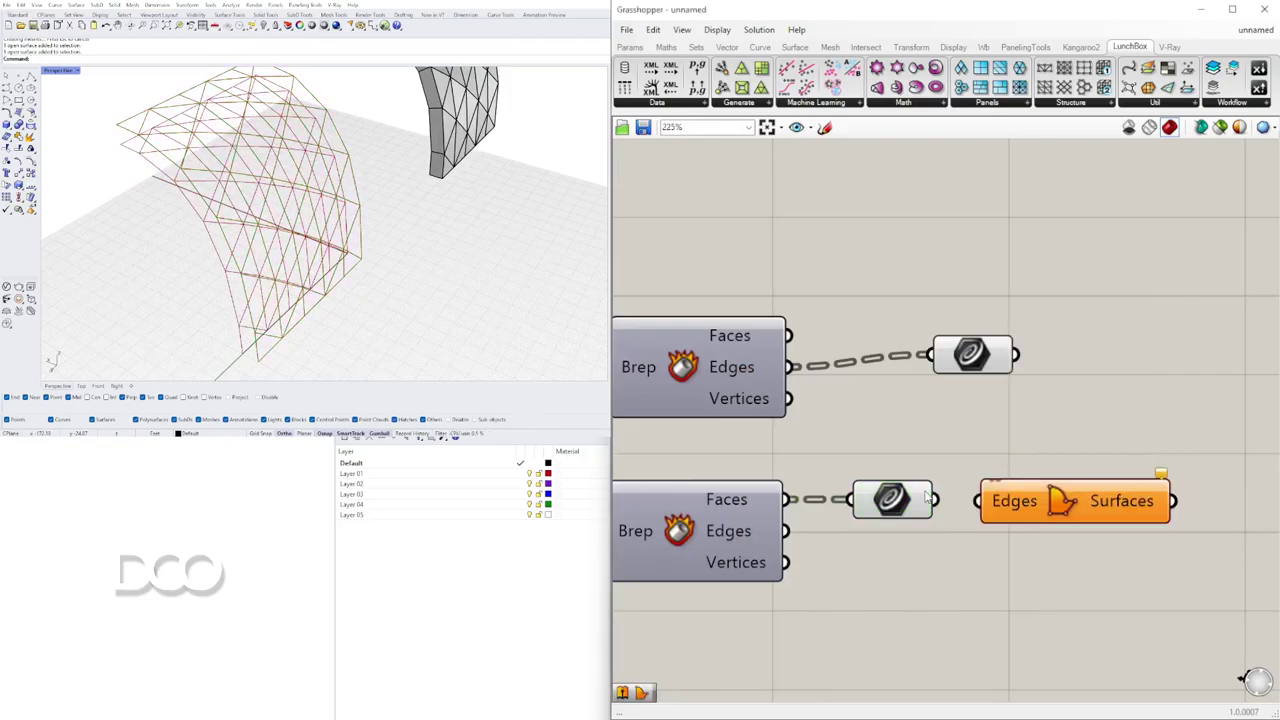
drag(1003, 505, 1005, 504)
drag(1058, 504, 1062, 482)
click(852, 552)
click(965, 524)
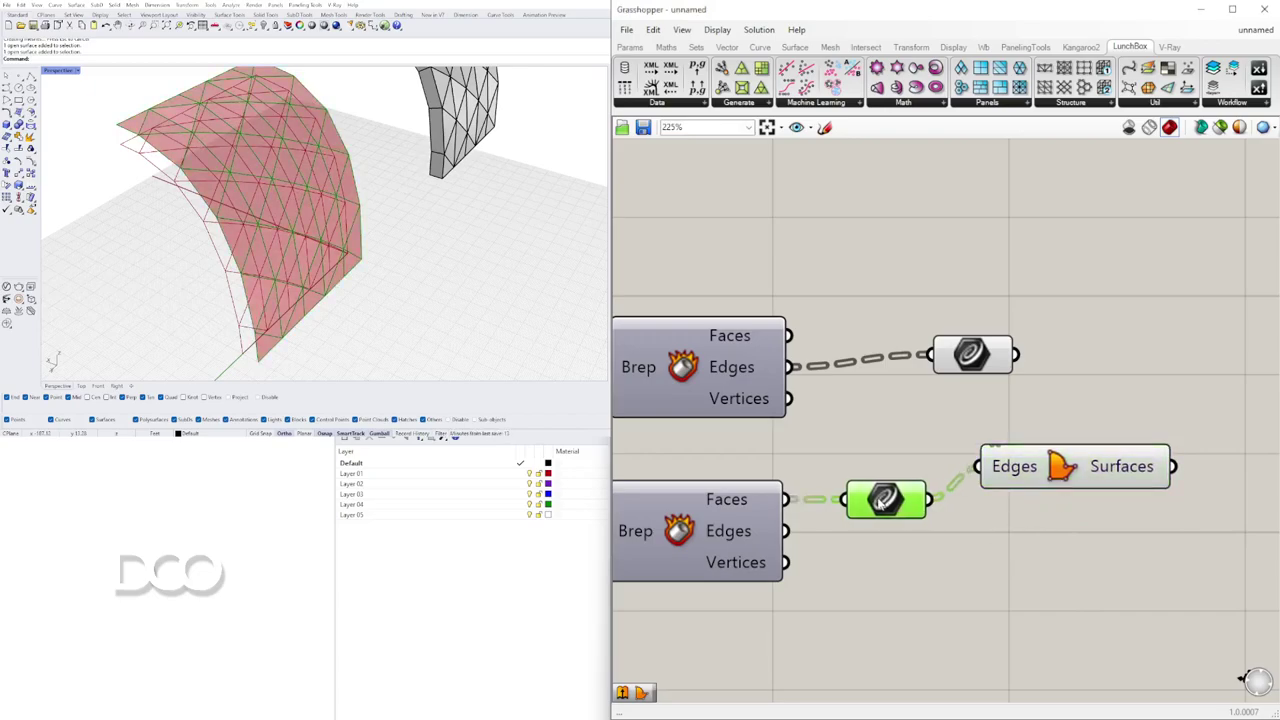
right_drag(232, 198, 204, 231)
drag(1045, 476, 1020, 479)
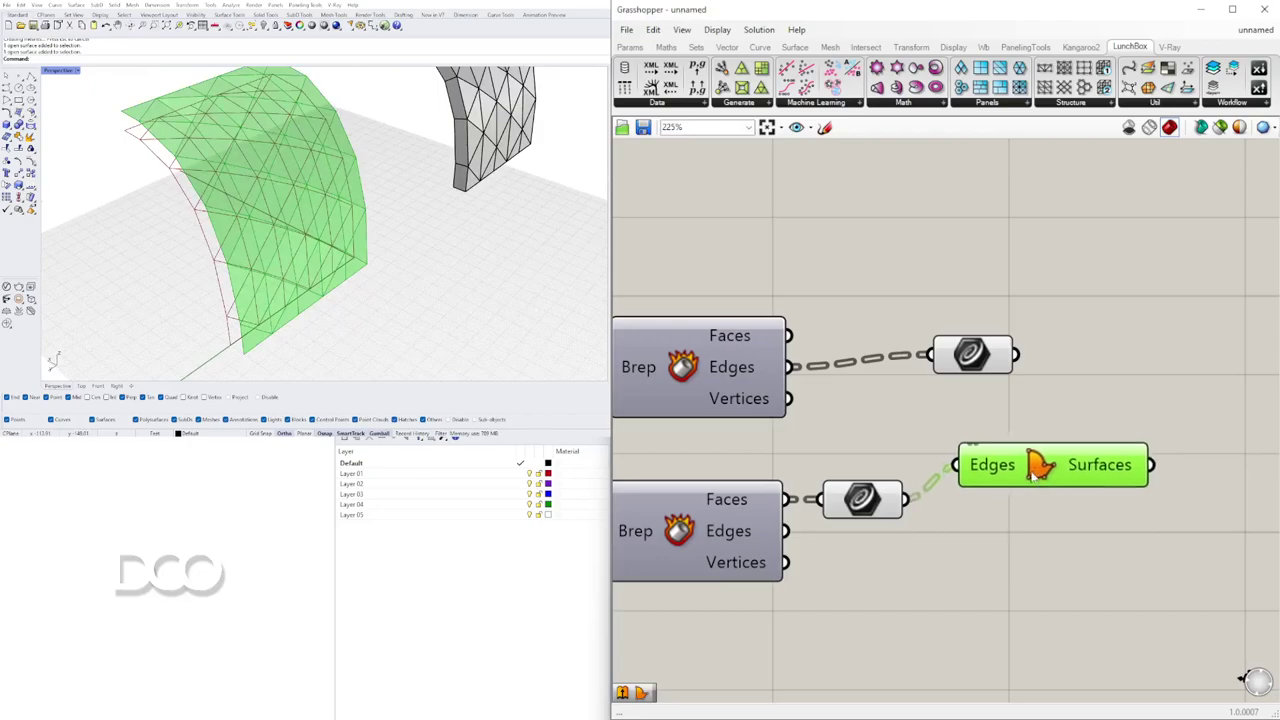
Step: Add an Offset Curve component and place it beyond Boundary Surfaces, slightly lower on the canvas
double_click(1035, 563)
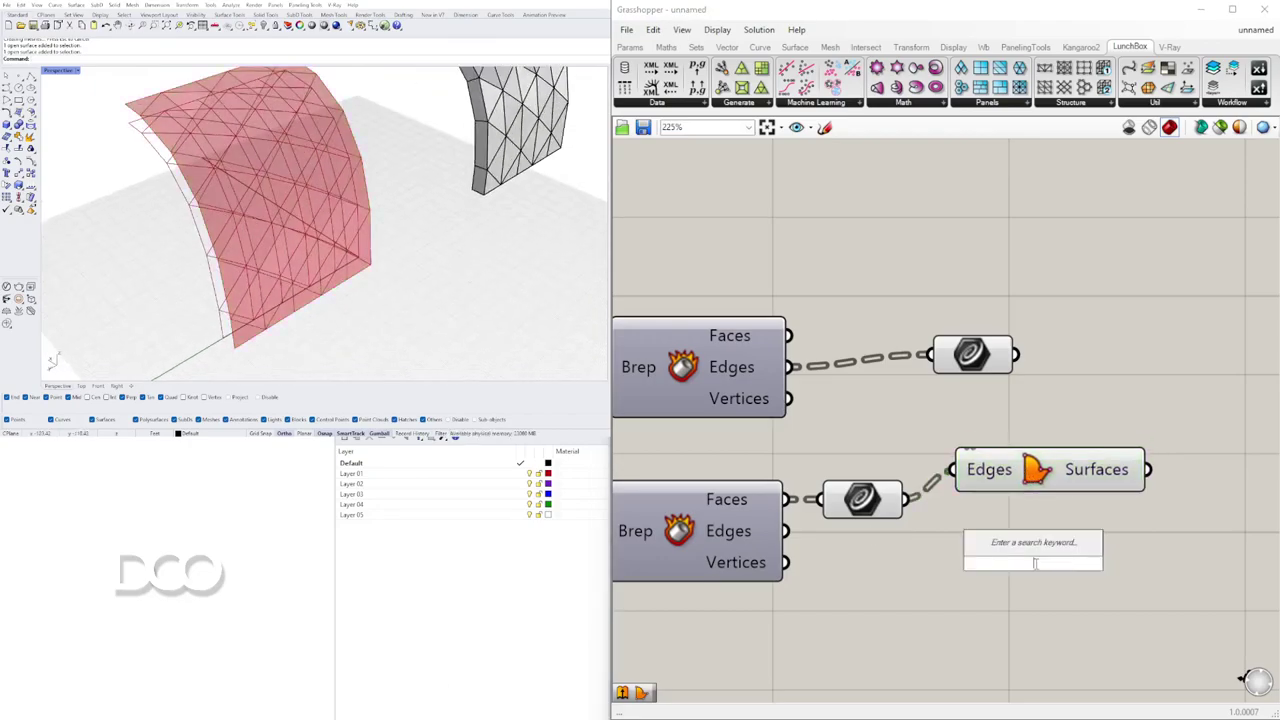
text(of)
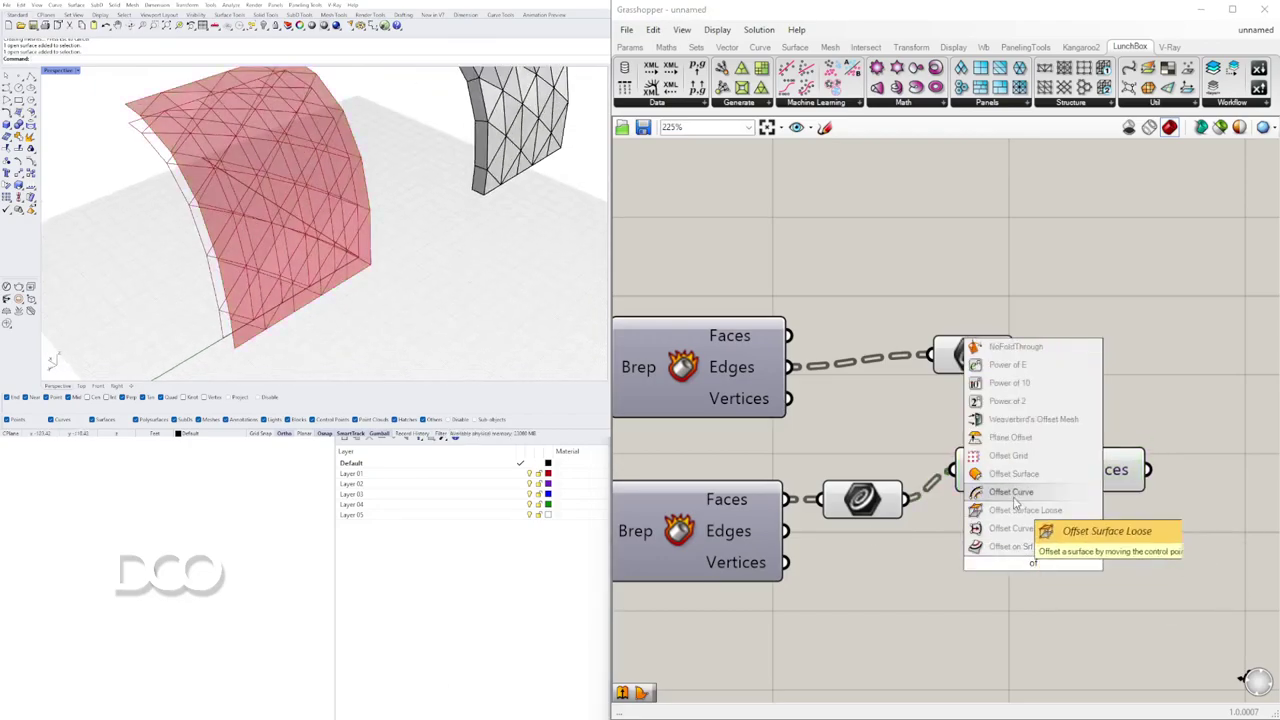
click(1020, 493)
drag(1038, 560, 1238, 606)
right_drag(1206, 603, 980, 530)
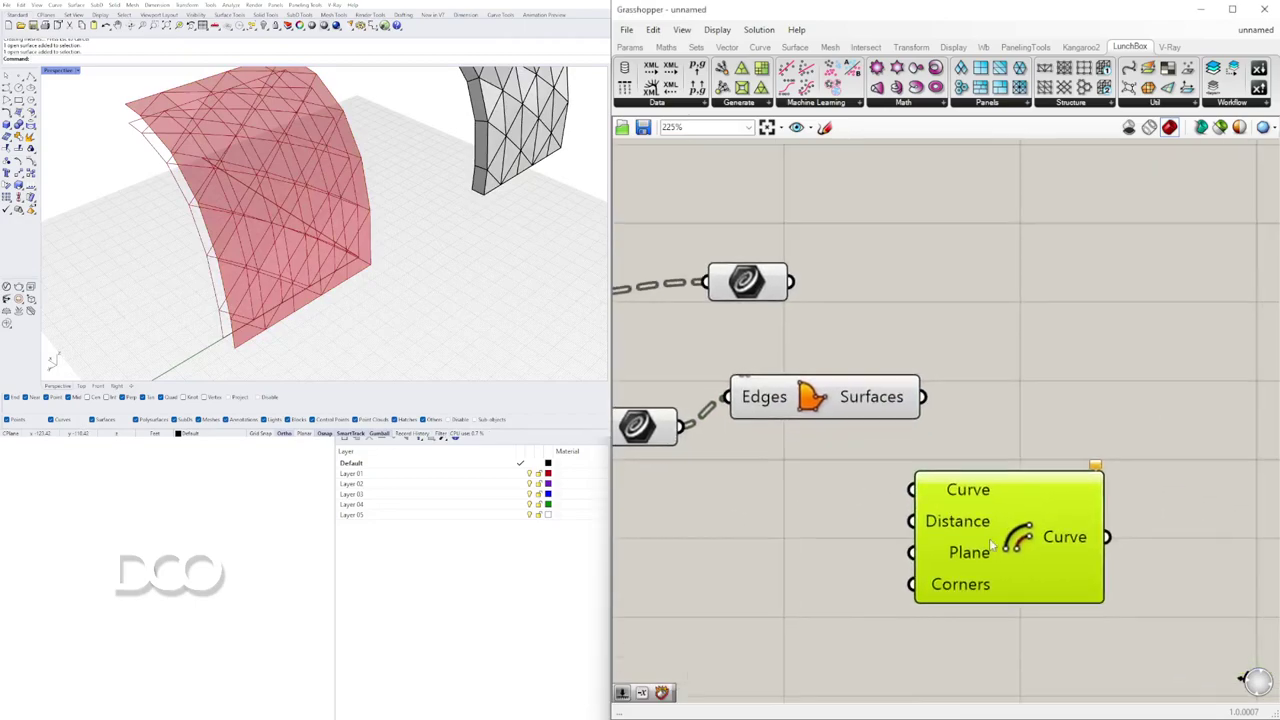
drag(1001, 542, 1097, 544)
Step: Connect the lower Curve parameter to Offset Curve's Curve input and the Boundary Surfaces output to its Plane input
drag(828, 462, 1092, 498)
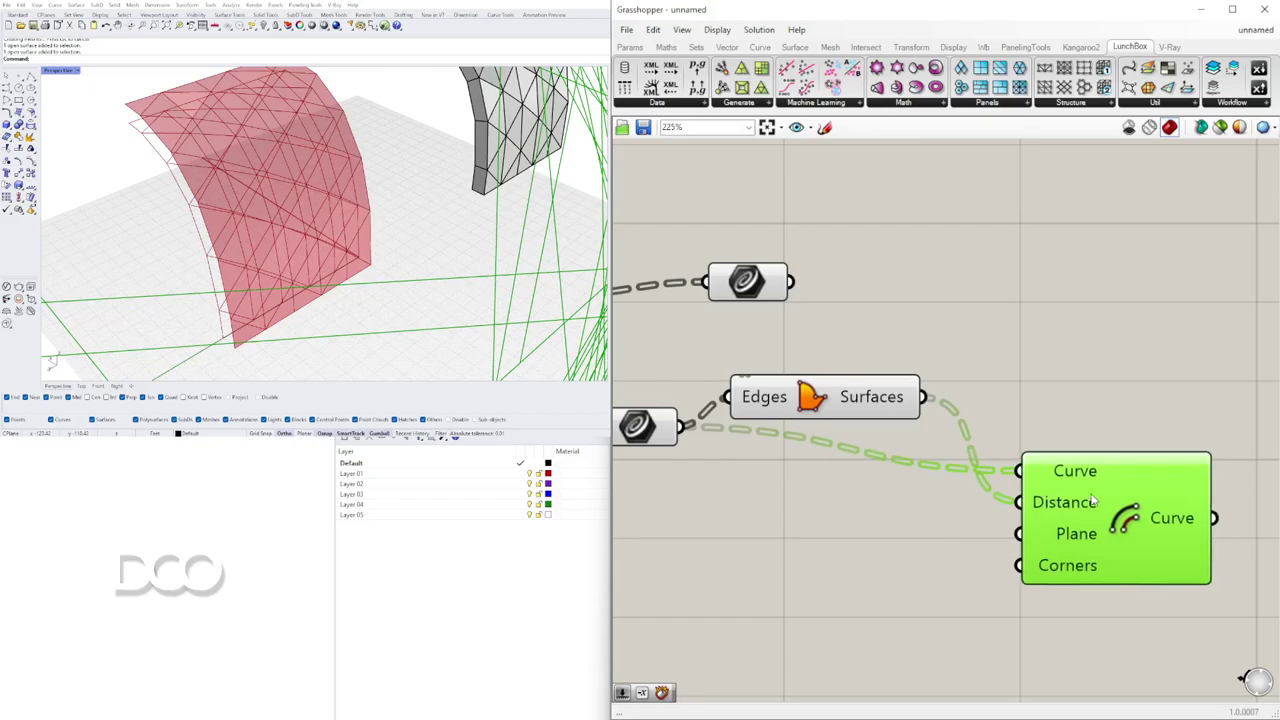
key(ctrl+z)
key(ctrl+z)
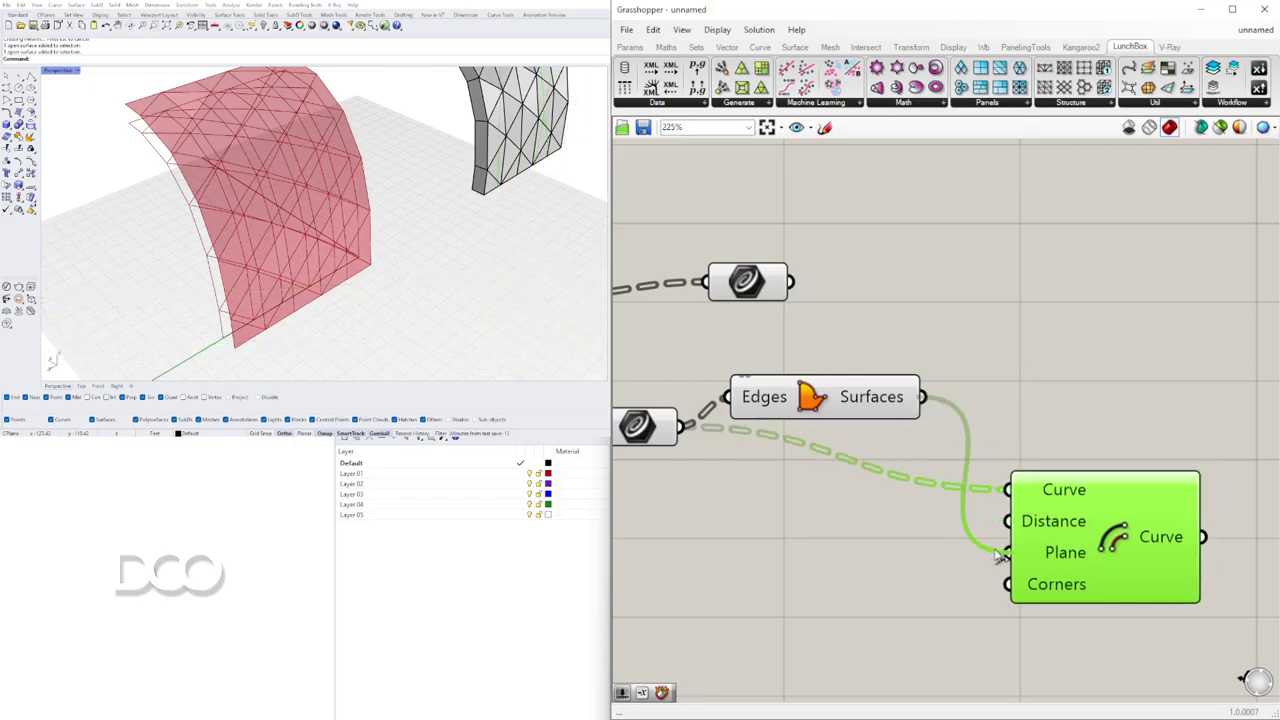
drag(996, 553, 1007, 552)
drag(1092, 551, 1104, 538)
Step: Add a Negative component and connect its result to Offset Curve's Distance input
double_click(842, 548)
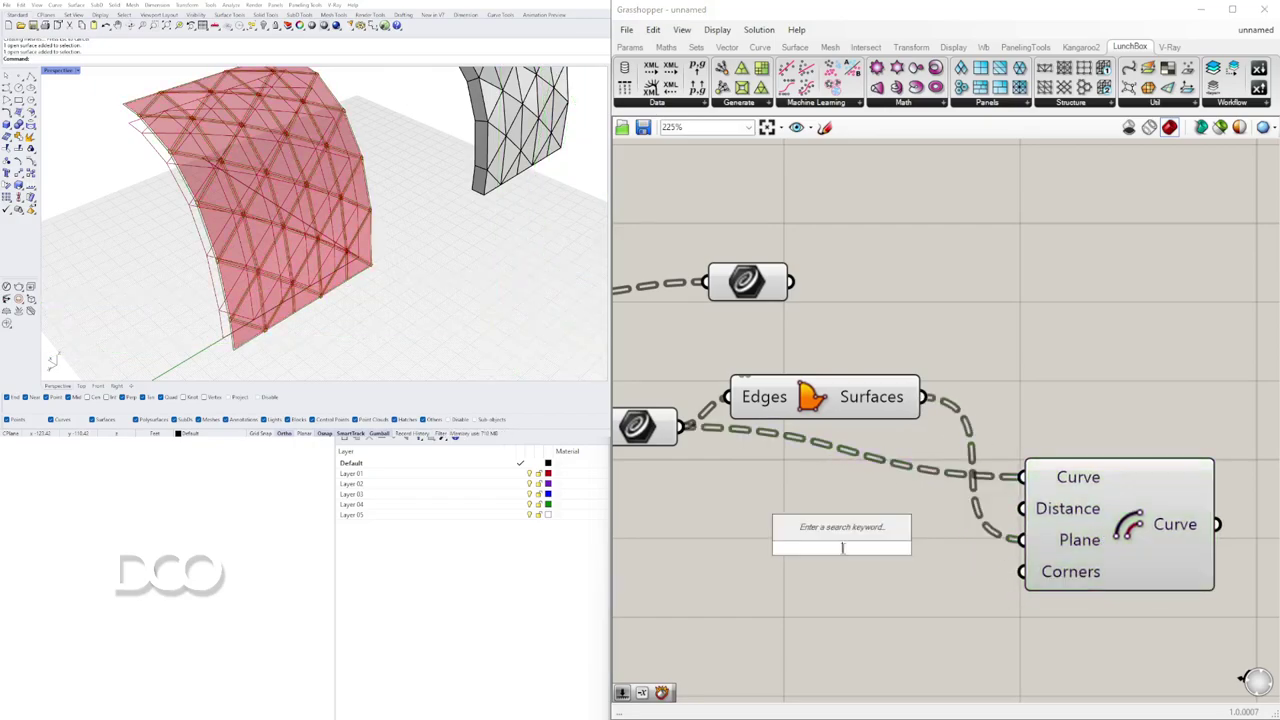
text(neg)
click(830, 531)
drag(875, 545, 893, 508)
drag(1040, 511, 1040, 511)
Step: Create a number slider from 1.5, connect it to the Negative component's Value and set it to 2.8
right_drag(783, 509, 1008, 502)
double_click(873, 501)
text(1.5)
key(Return)
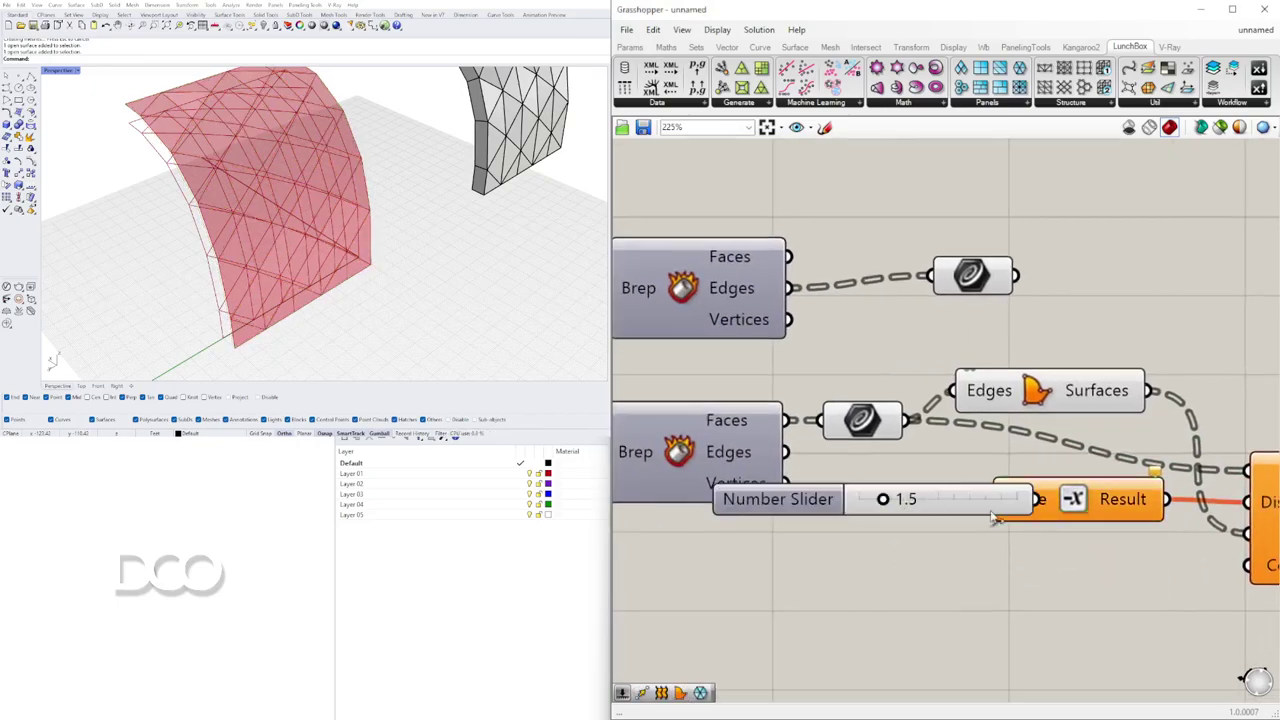
drag(814, 508, 712, 530)
drag(991, 506, 990, 504)
right_drag(404, 229, 380, 177)
scroll(338, 165, up, 7)
scroll(344, 158, down, 7)
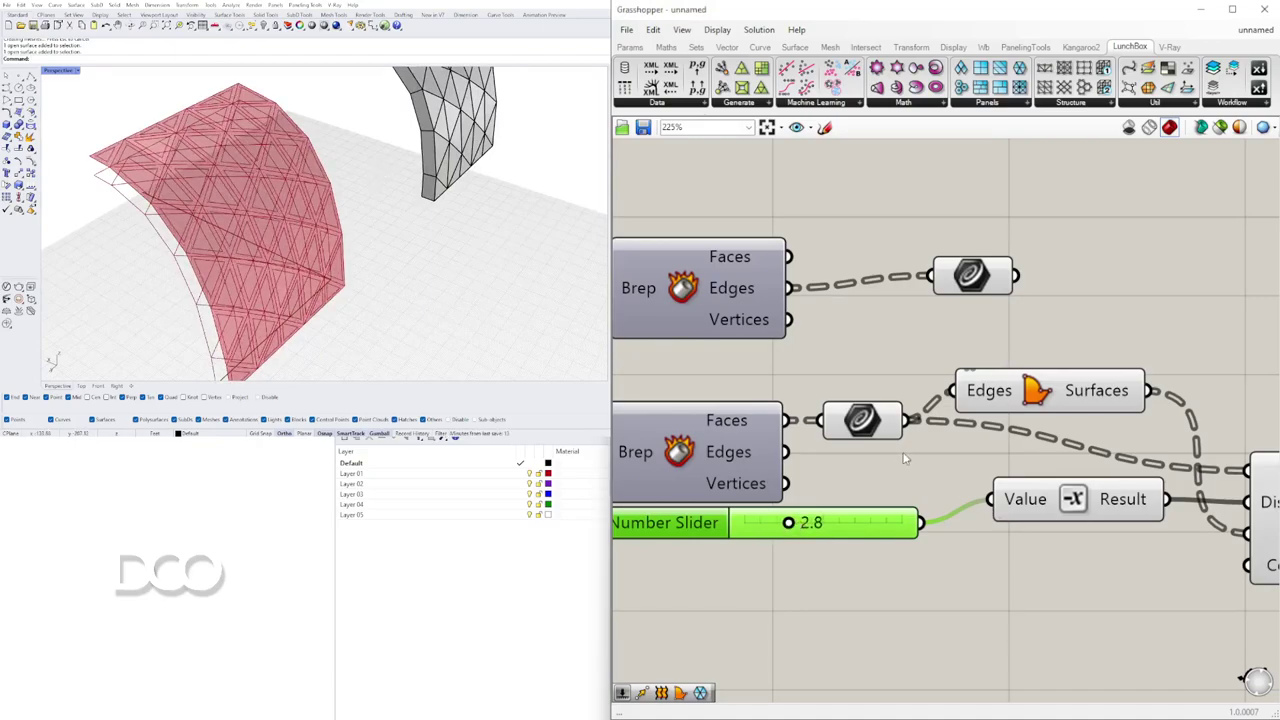
Step: Turn off the preview of the lower Curve parameter and the Boundary Surfaces component
scroll(904, 458, down, 4)
drag(726, 436, 674, 468)
middle_click(722, 422)
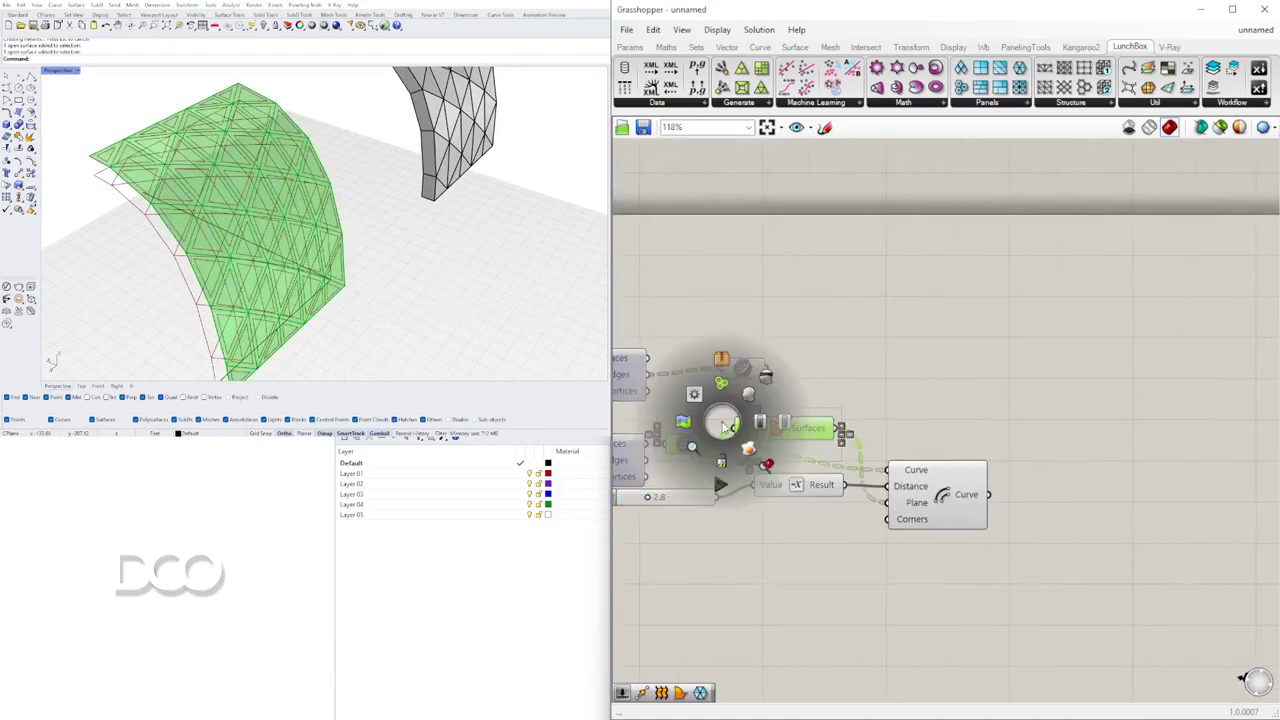
click(763, 377)
click(1021, 625)
drag(1014, 618, 672, 416)
click(825, 387)
mouse_move(565, 257)
right_down()
mouse_move(440, 275)
mouse_move(553, 270)
right_up()
right_drag(235, 320, 305, 292)
Step: Try extracting the start and end points of the offset curves with an End Points component
double_click(1099, 493)
text(end)
click(1089, 477)
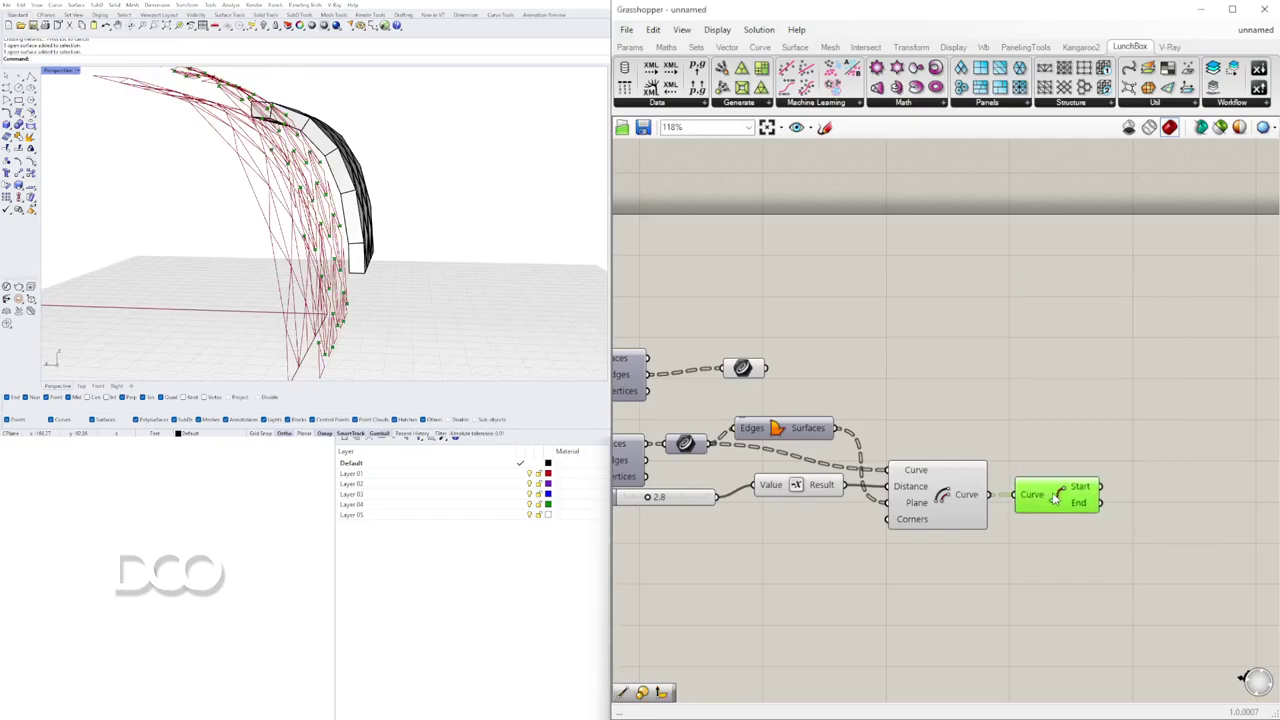
right_drag(255, 275, 380, 300)
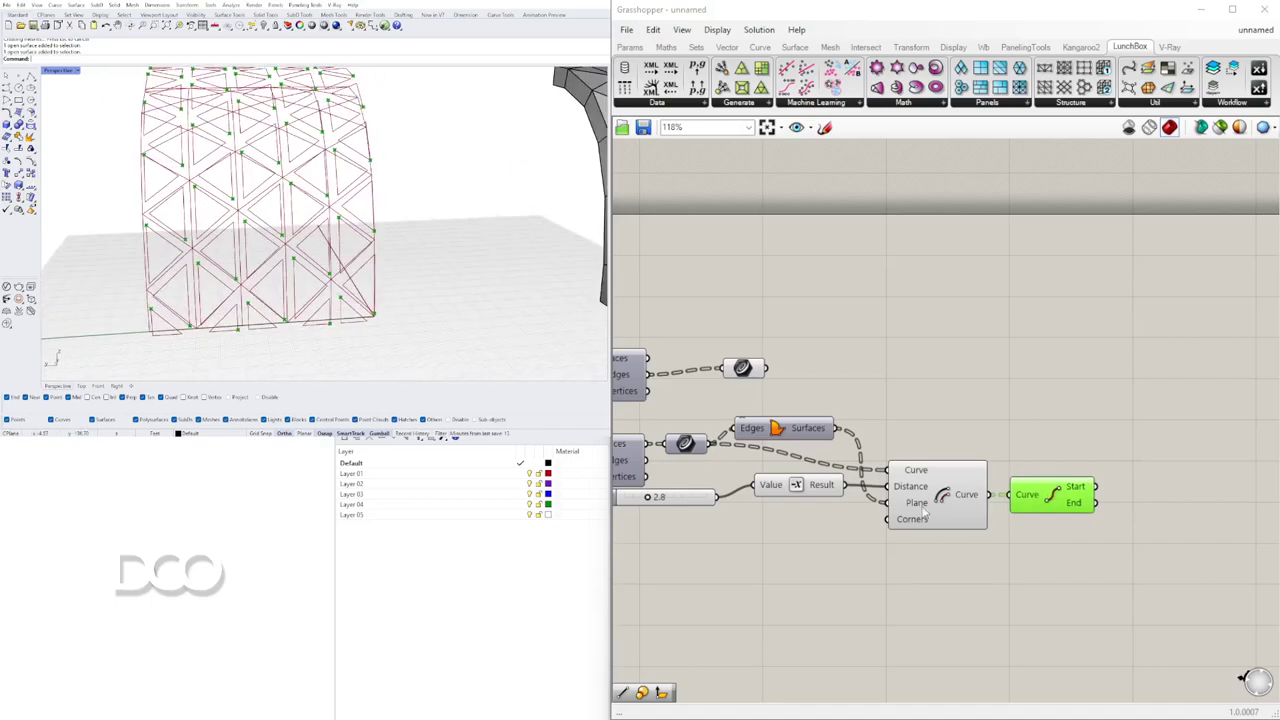
Step: Add a Discontinuity component and feed it the curves from Offset Curve
double_click(1050, 495)
text(di)
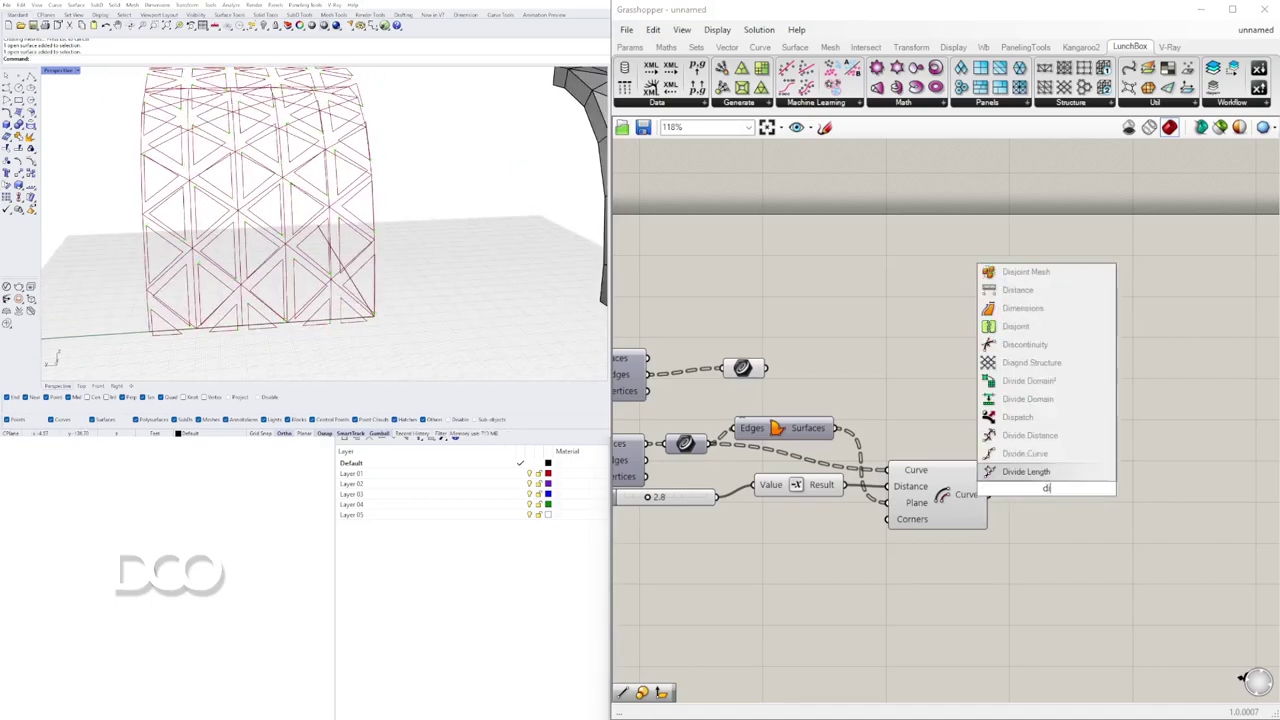
text(s)
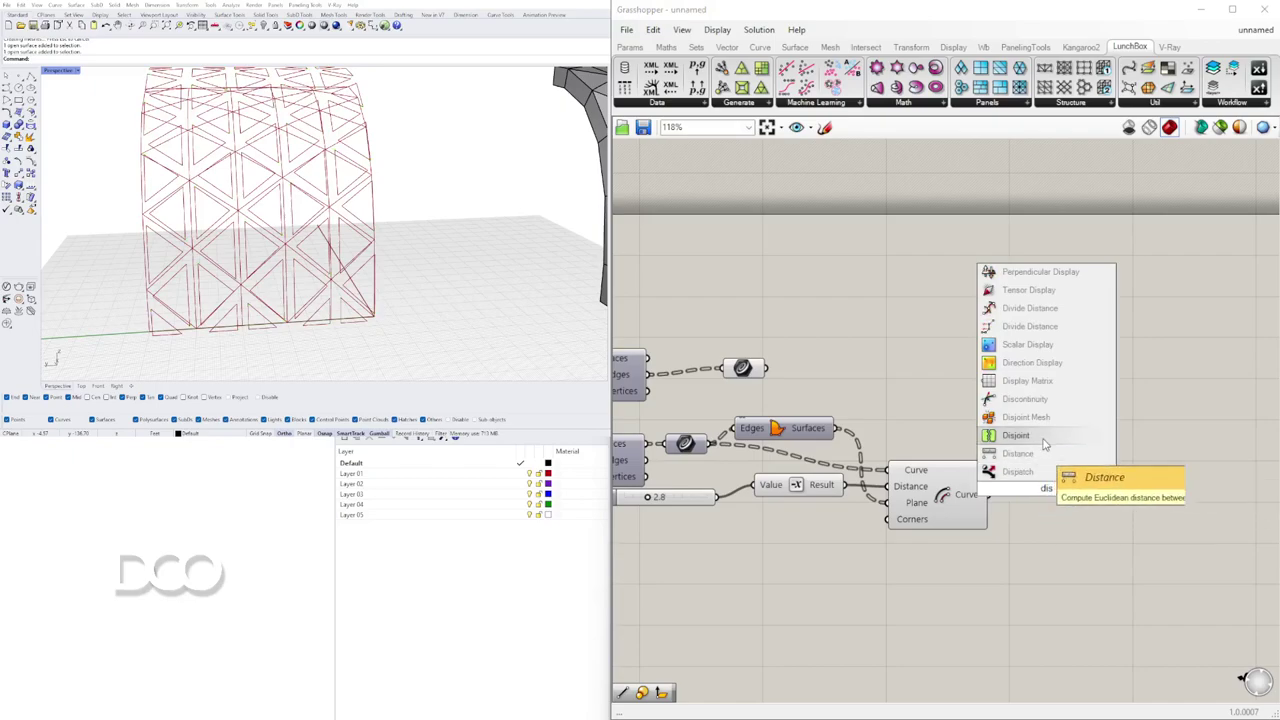
click(1022, 399)
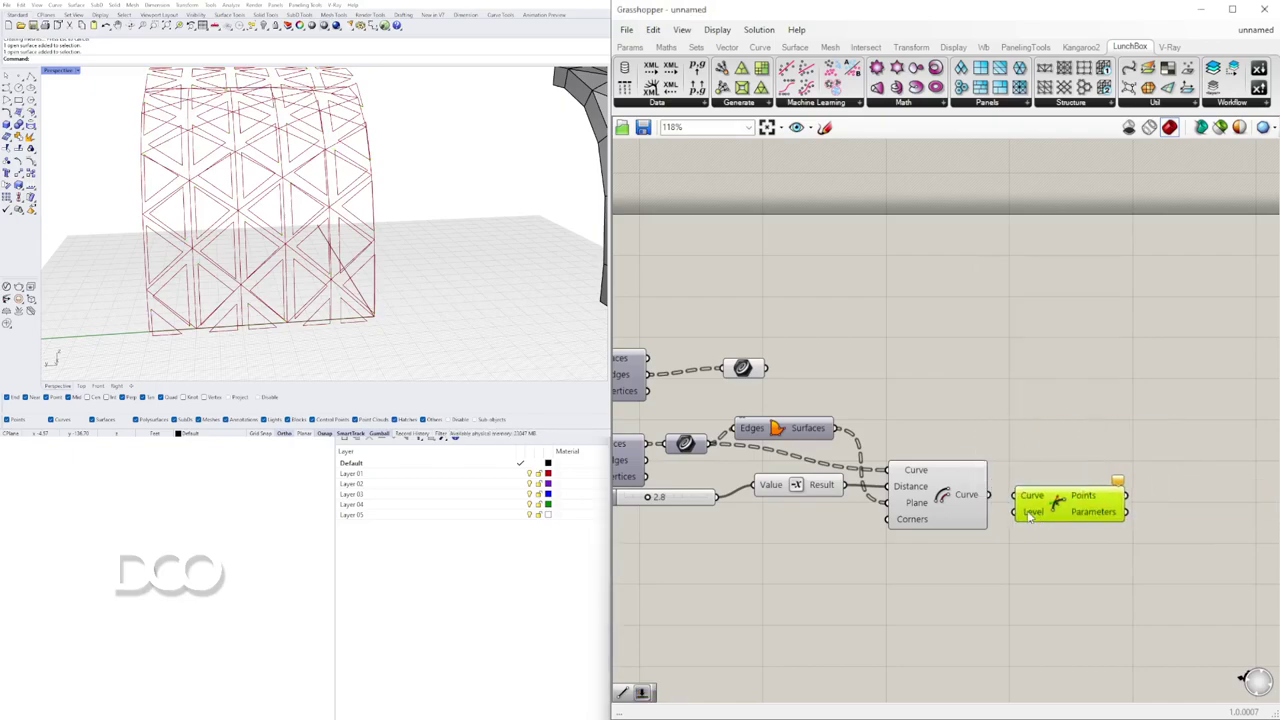
mouse_move(338, 207)
right_down()
mouse_move(356, 252)
mouse_move(417, 231)
mouse_move(332, 205)
mouse_move(263, 203)
mouse_move(523, 184)
mouse_move(292, 210)
mouse_move(337, 254)
mouse_move(412, 264)
mouse_move(425, 302)
mouse_move(489, 291)
mouse_move(362, 222)
mouse_move(358, 200)
right_up()
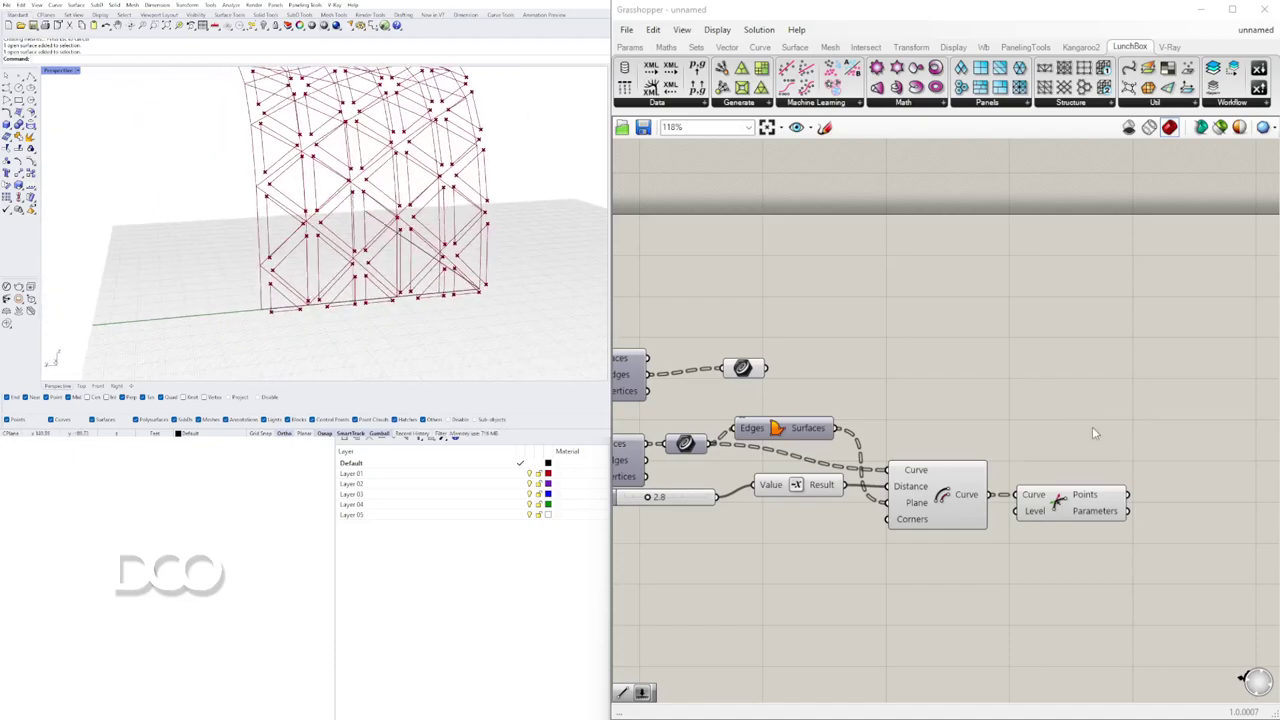
Step: Copy the Discontinuity component to the upper branch and feed it from the upper Deconstruct Brep's Faces
right_drag(1087, 424, 1146, 445)
alt+drag(1120, 518, 903, 365)
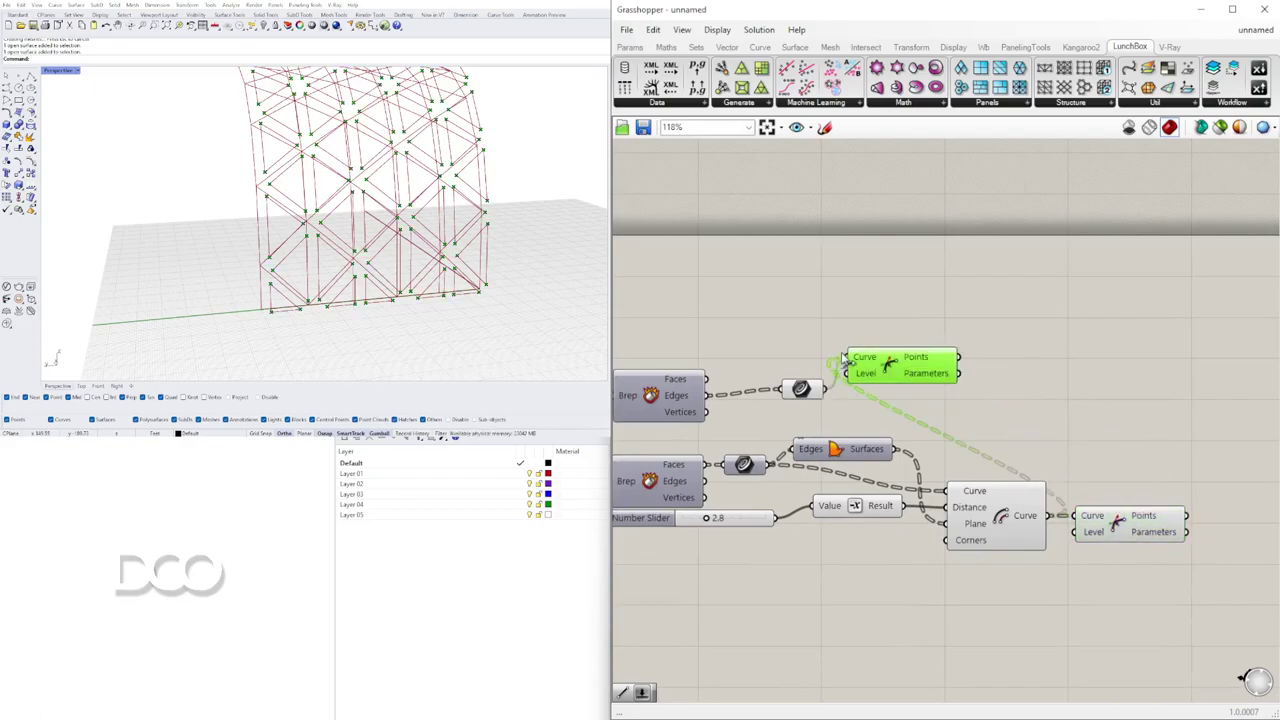
drag(979, 377, 985, 373)
right_drag(695, 377, 877, 374)
drag(1116, 371, 1118, 371)
drag(1194, 382, 1157, 368)
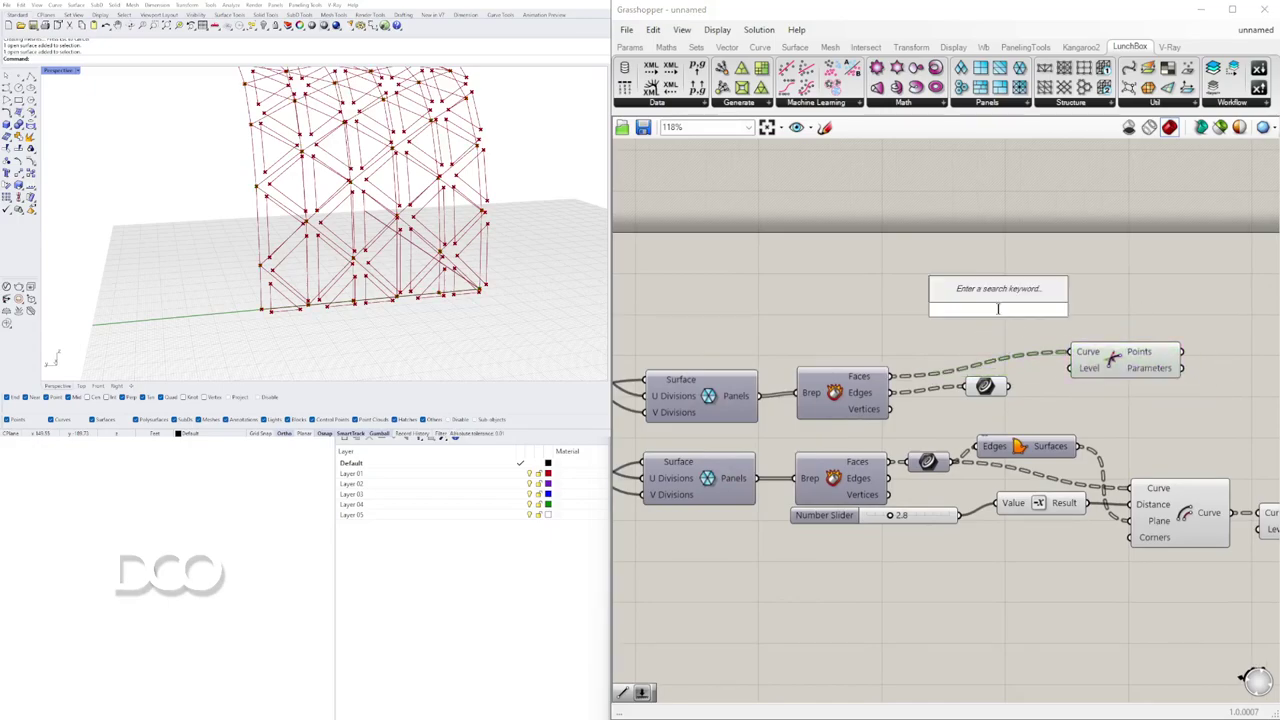
Step: Insert a Curve parameter between the upper Deconstruct Brep's Faces and the upper Discontinuity component
text(c)
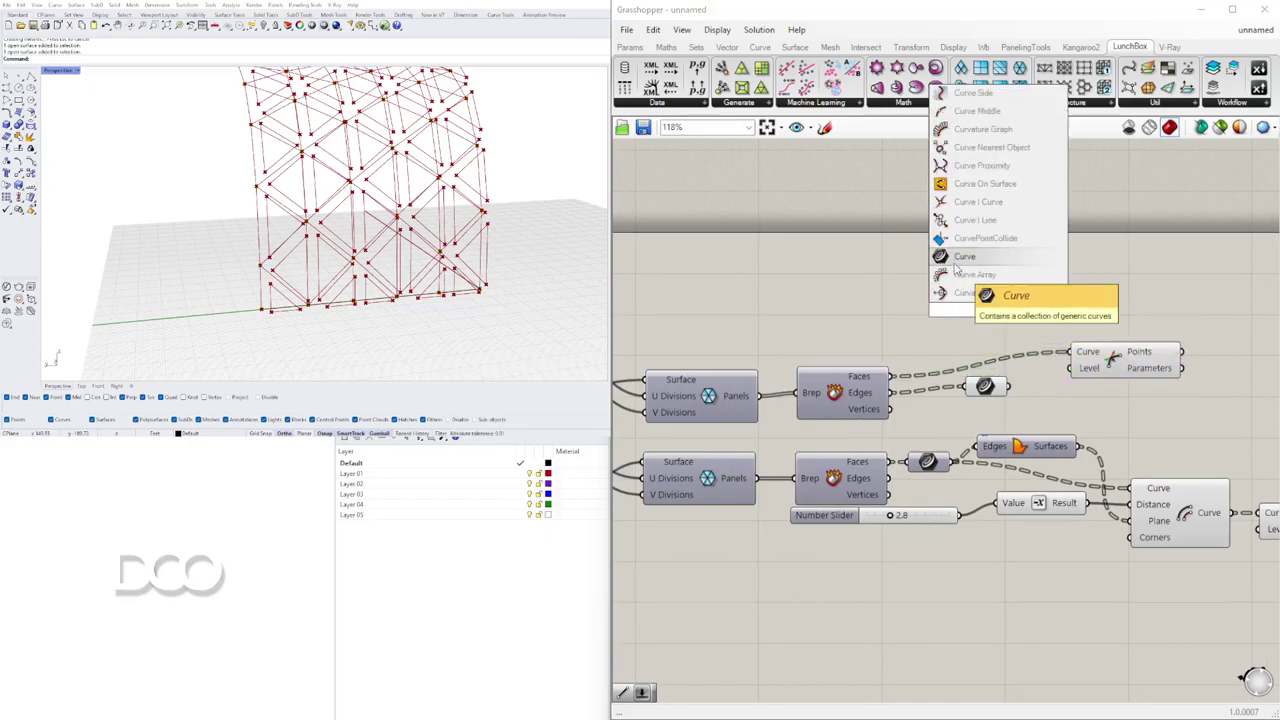
click(960, 256)
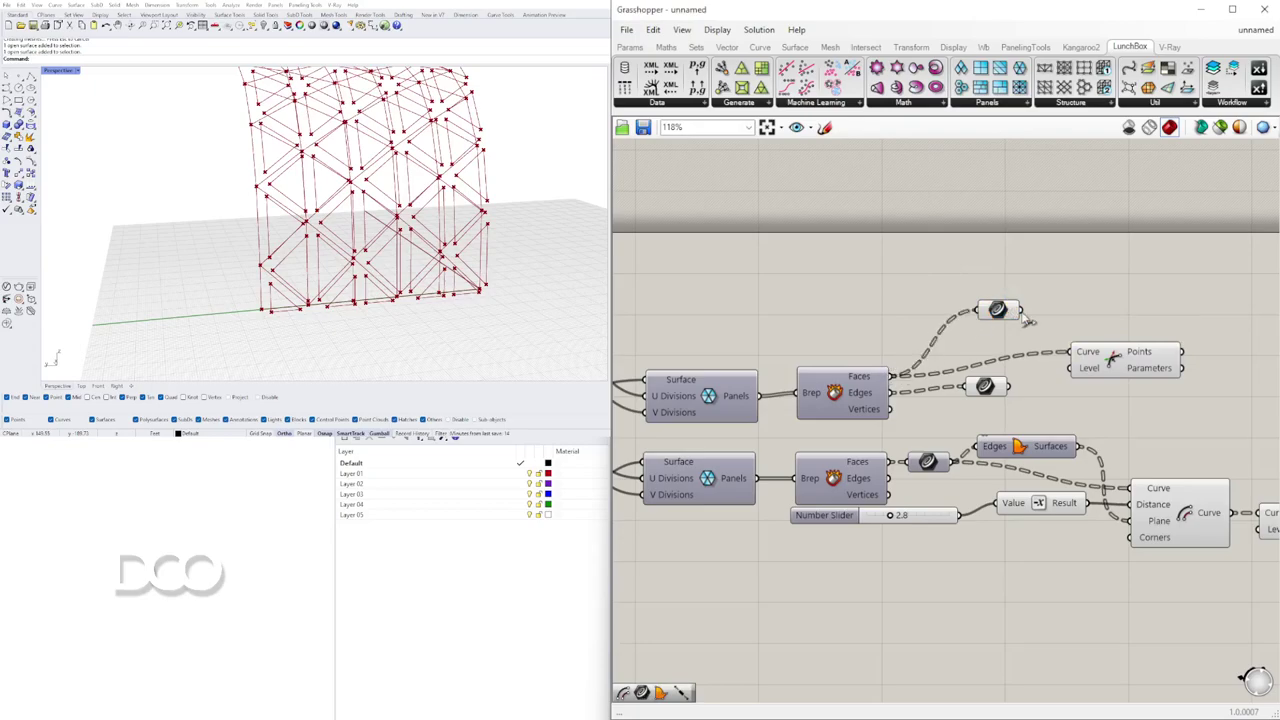
mouse_move(352, 196)
right_down()
mouse_move(335, 245)
mouse_move(425, 278)
mouse_move(508, 186)
mouse_move(539, 185)
mouse_move(318, 228)
mouse_move(335, 206)
right_up()
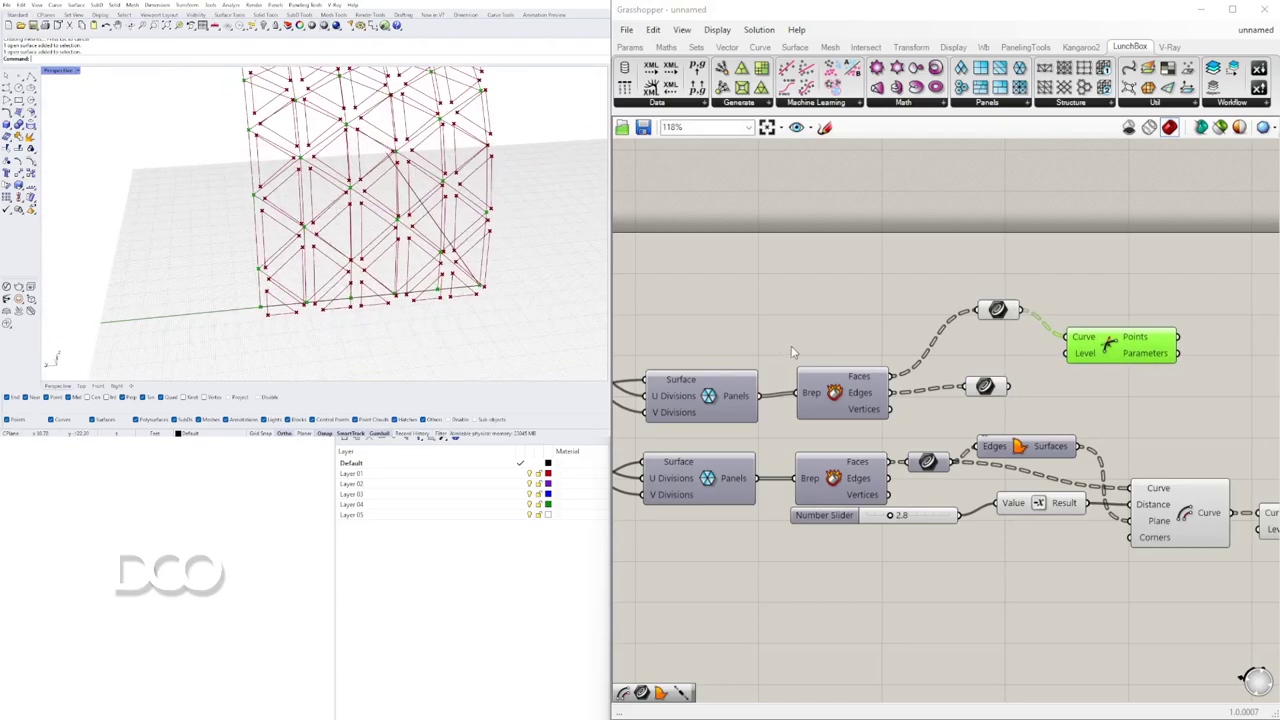
Step: Add a Line component running from the upper Discontinuity points to the lower Discontinuity points
scroll(790, 356, down, 2)
right_drag(1010, 398, 787, 403)
scroll(820, 396, up, 3)
right_drag(350, 222, 398, 222)
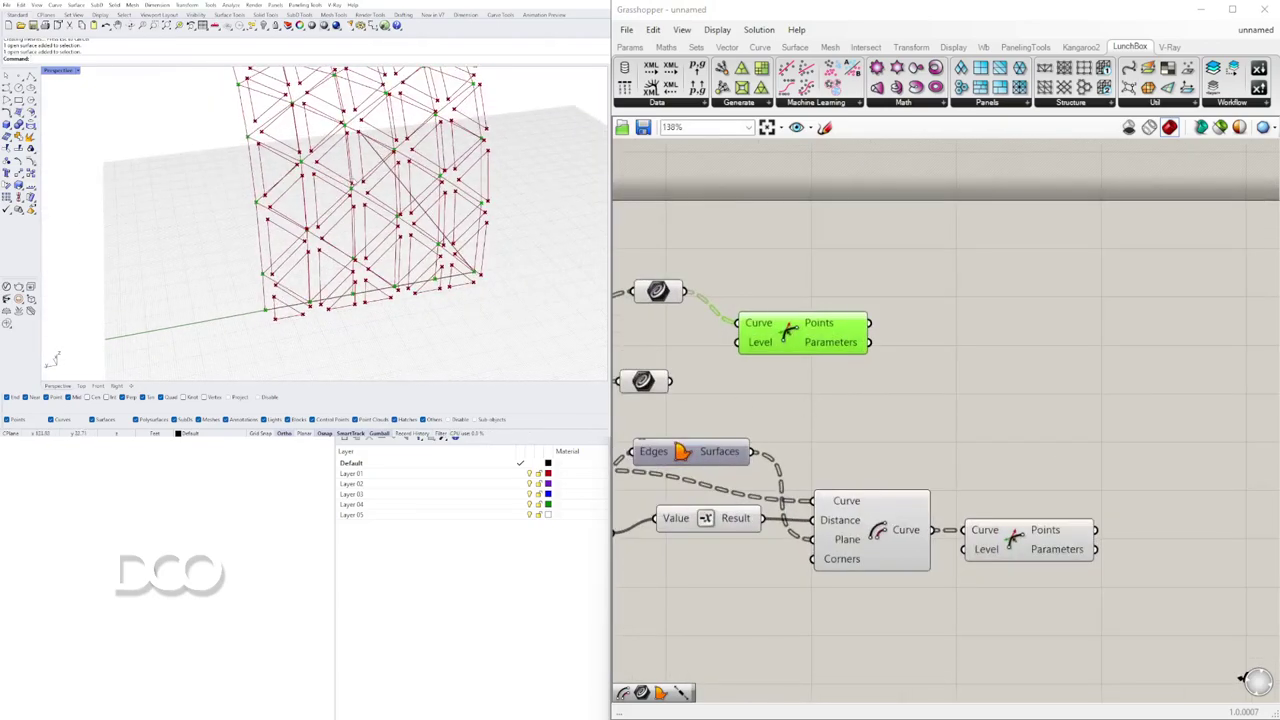
double_click(1043, 432)
text(li)
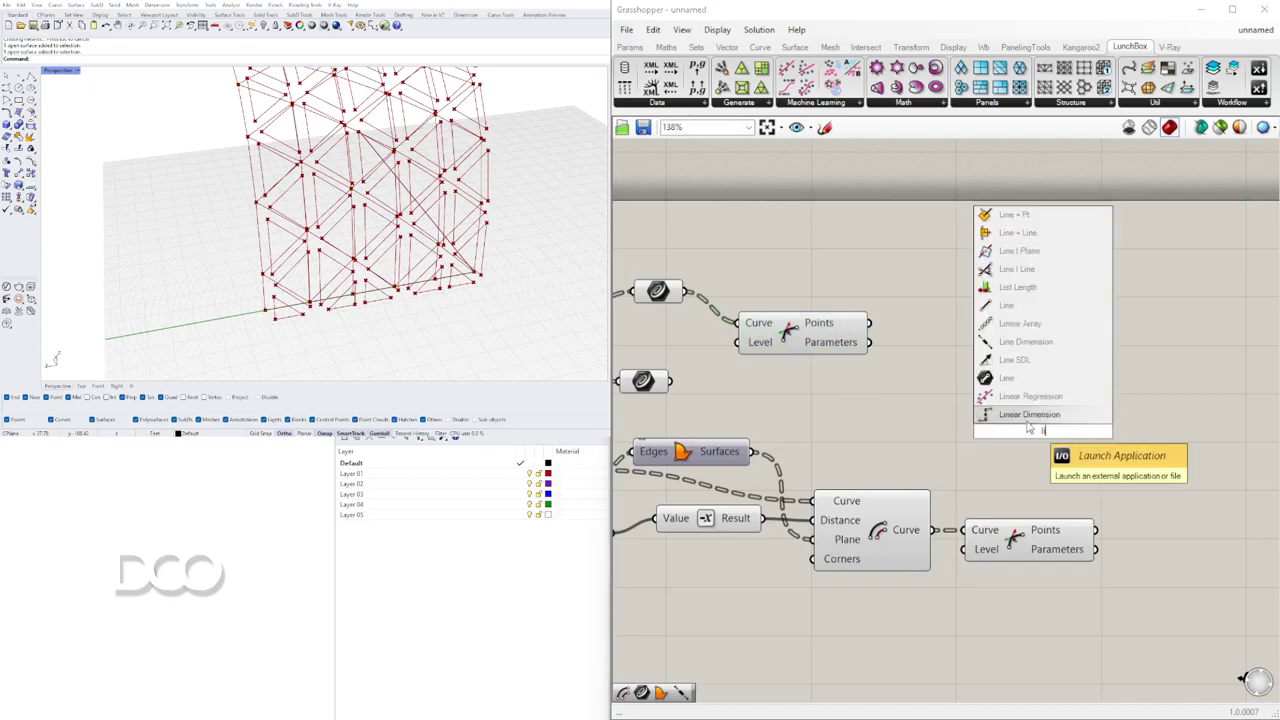
click(1010, 306)
drag(992, 420, 1196, 388)
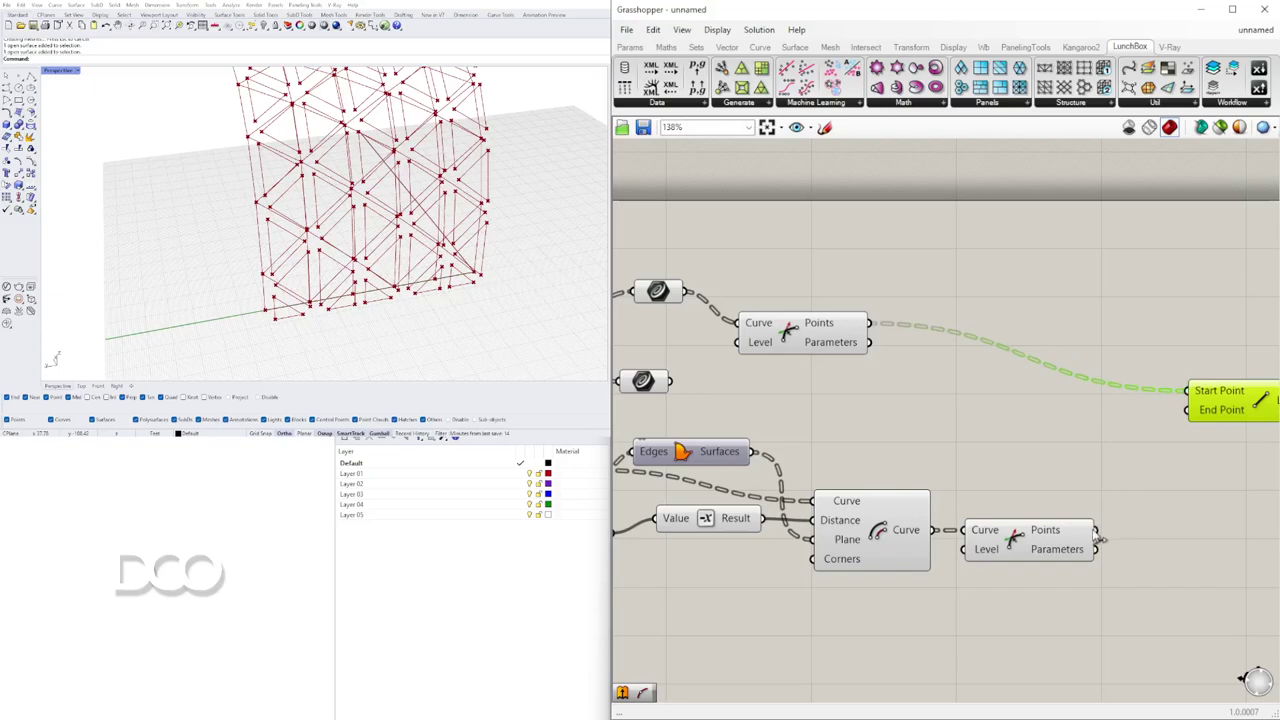
drag(1223, 408, 1214, 414)
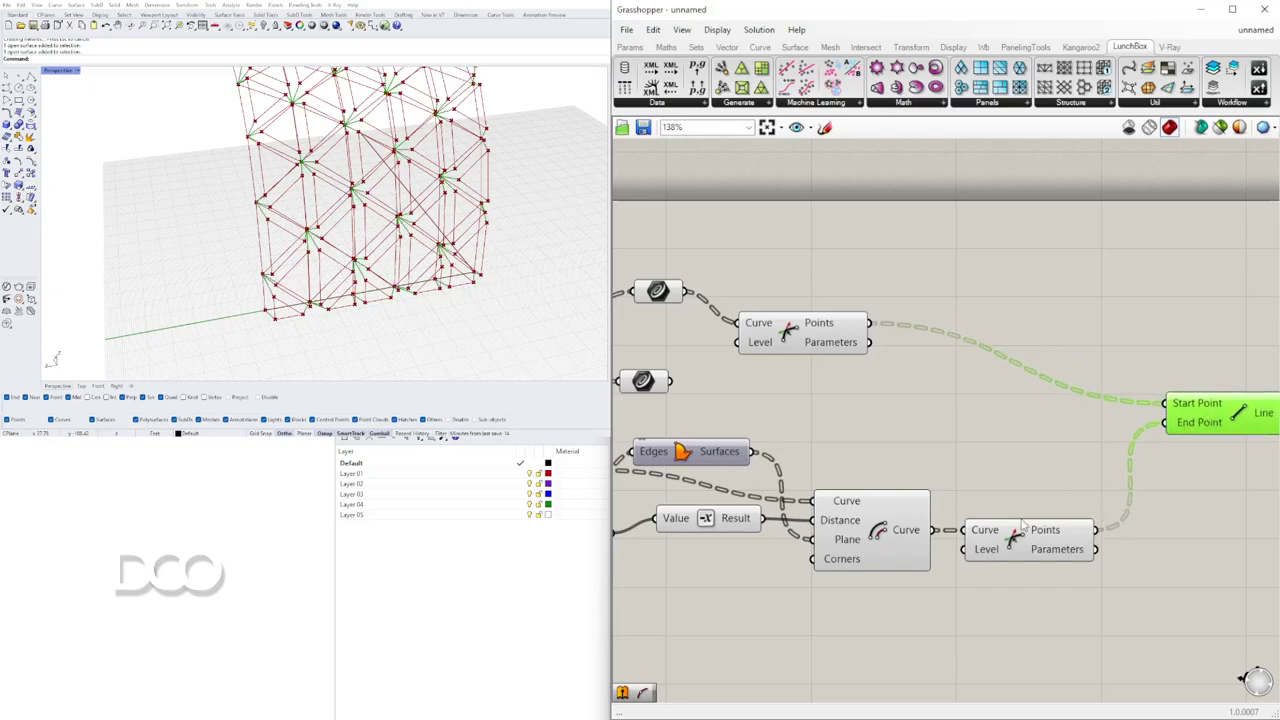
right_drag(380, 213, 250, 168)
Step: Turn off the preview of the Negative, Offset Curve and lower Discontinuity components
right_drag(1027, 451, 1088, 447)
drag(1059, 600, 790, 488)
middle_click(828, 482)
click(858, 452)
right_drag(300, 192, 448, 205)
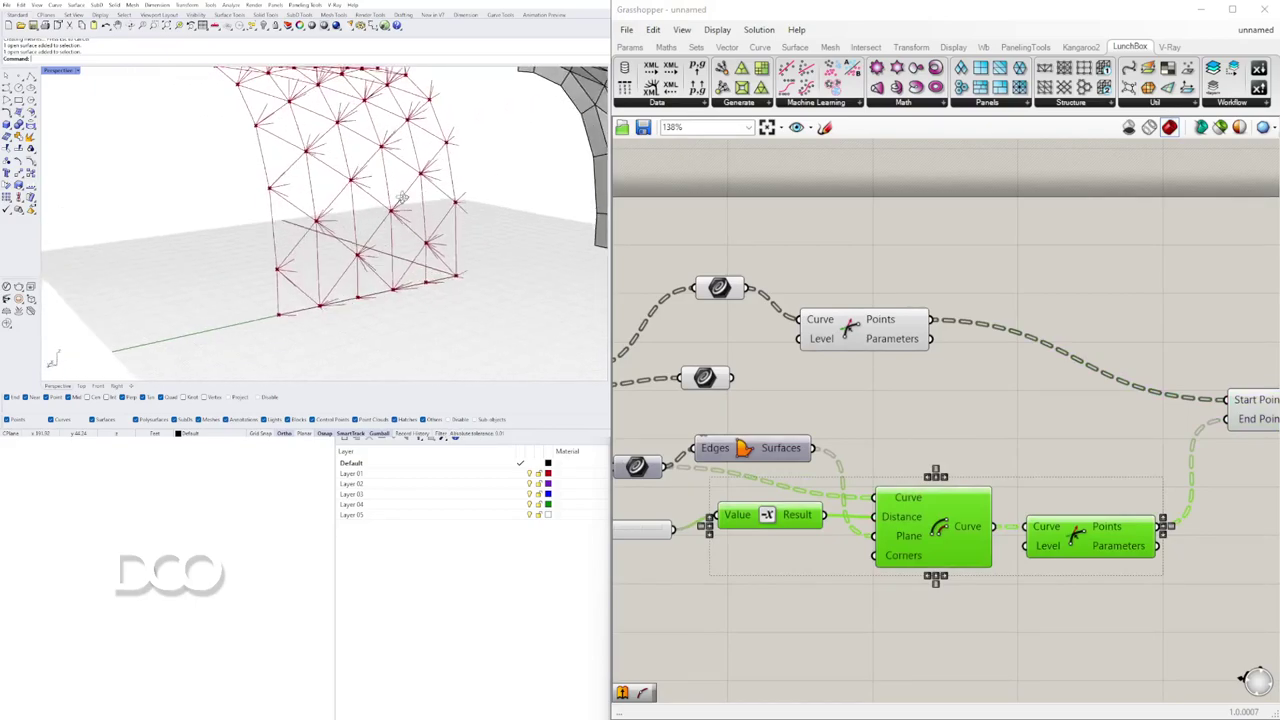
click(760, 404)
right_drag(720, 362, 1125, 363)
scroll(1127, 365, down, 3)
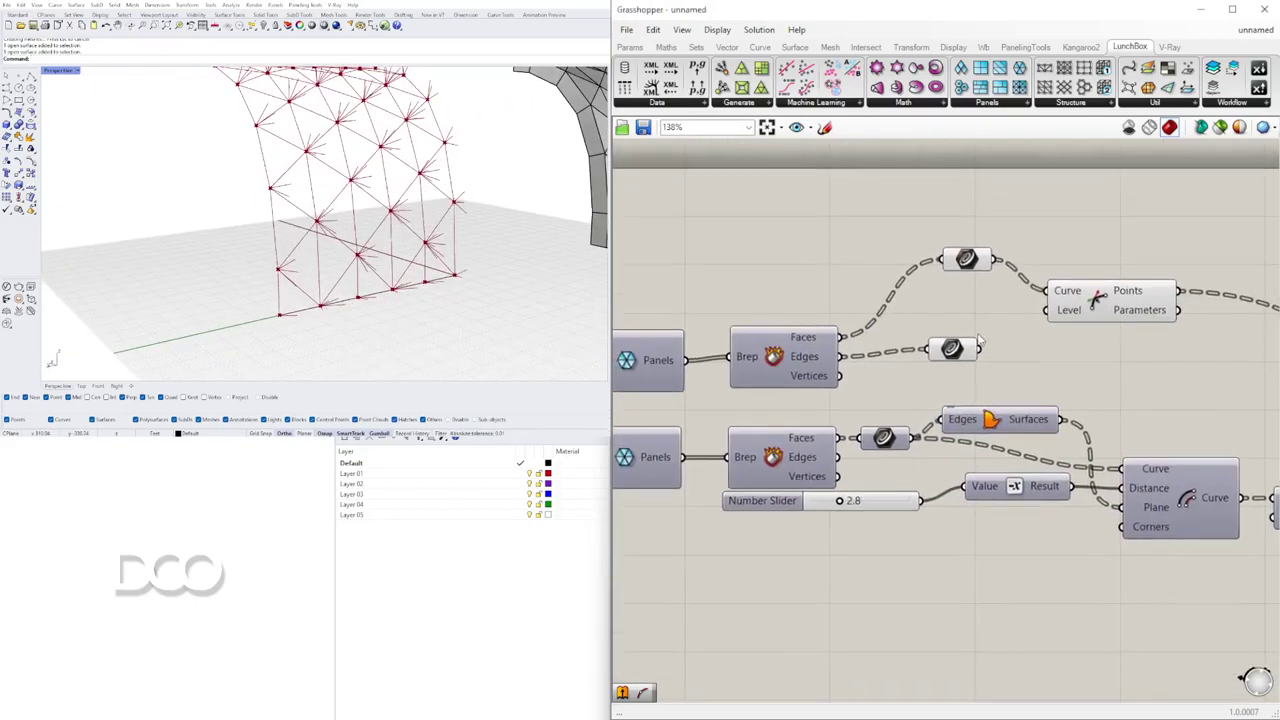
right_drag(815, 361, 846, 367)
right_drag(928, 370, 793, 355)
right_drag(1040, 306, 1012, 339)
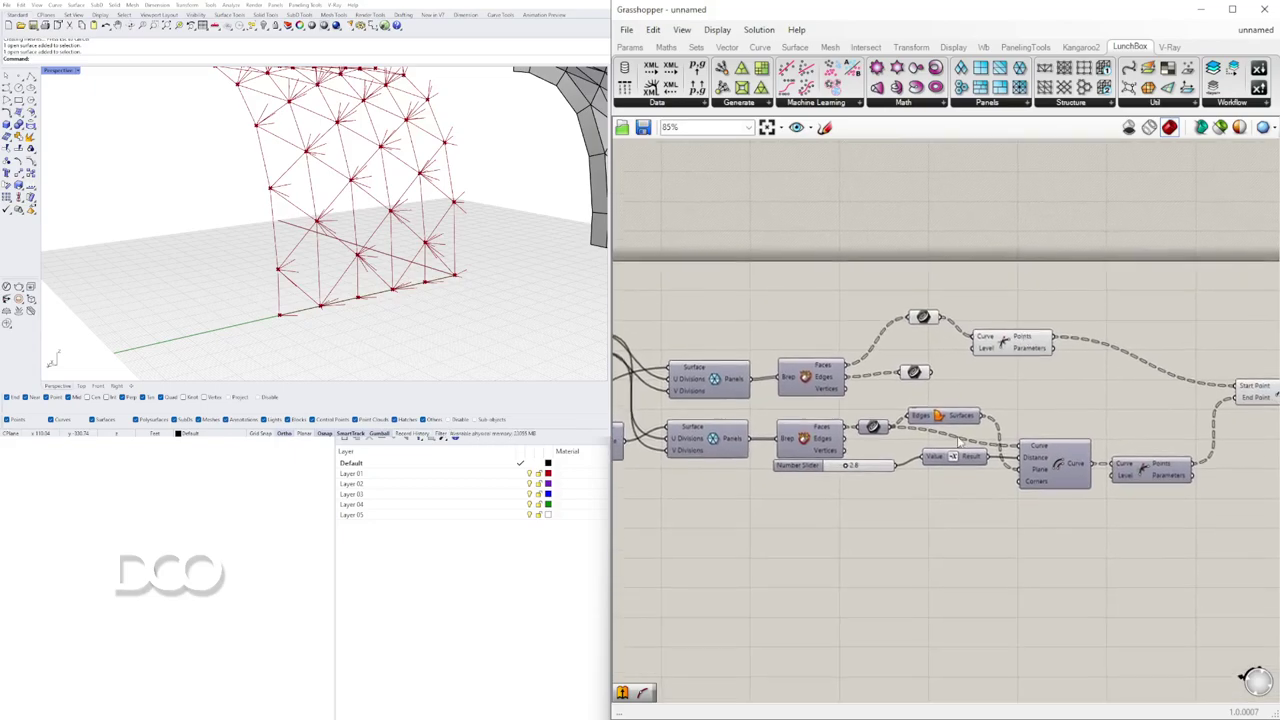
Step: Turn on the preview of the Boundary Surfaces component on the lower panel branch
right_click(934, 413)
click(976, 439)
right_drag(385, 208, 359, 228)
scroll(308, 200, up, 5)
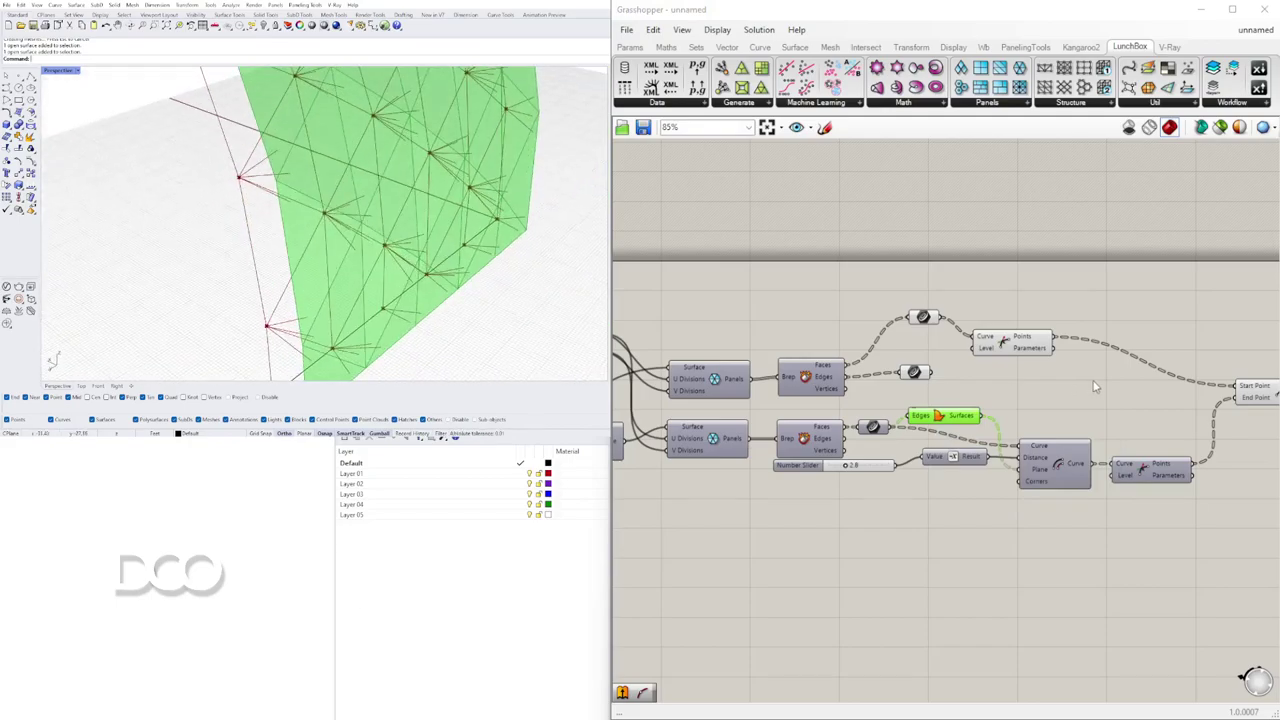
right_drag(1098, 385, 1017, 385)
drag(915, 346, 917, 330)
right_drag(977, 343, 768, 334)
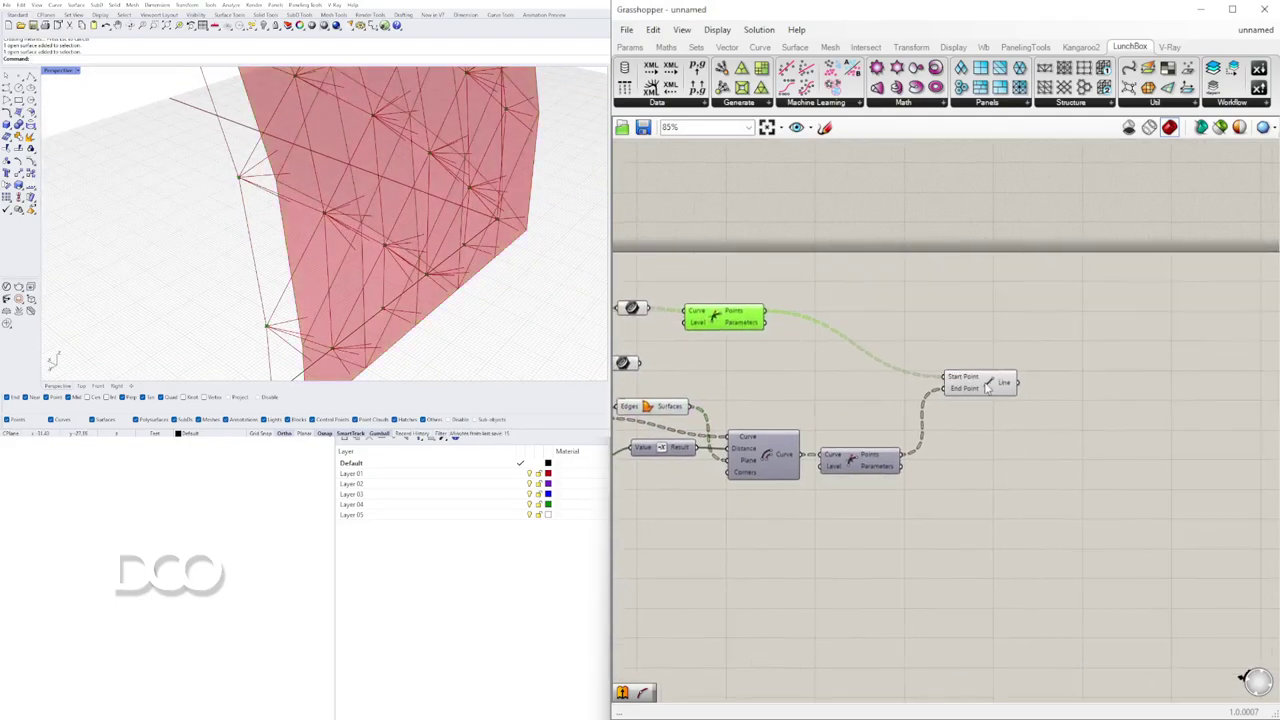
scroll(1004, 484, up, 1)
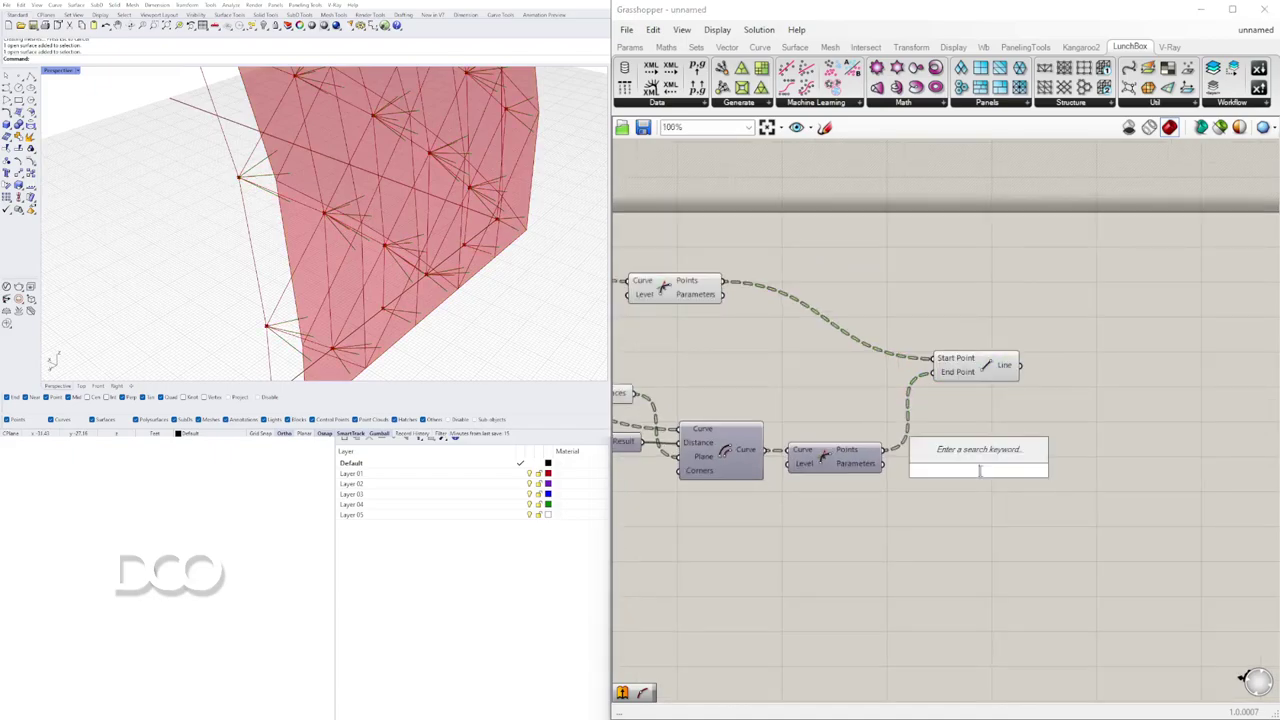
text(sph)
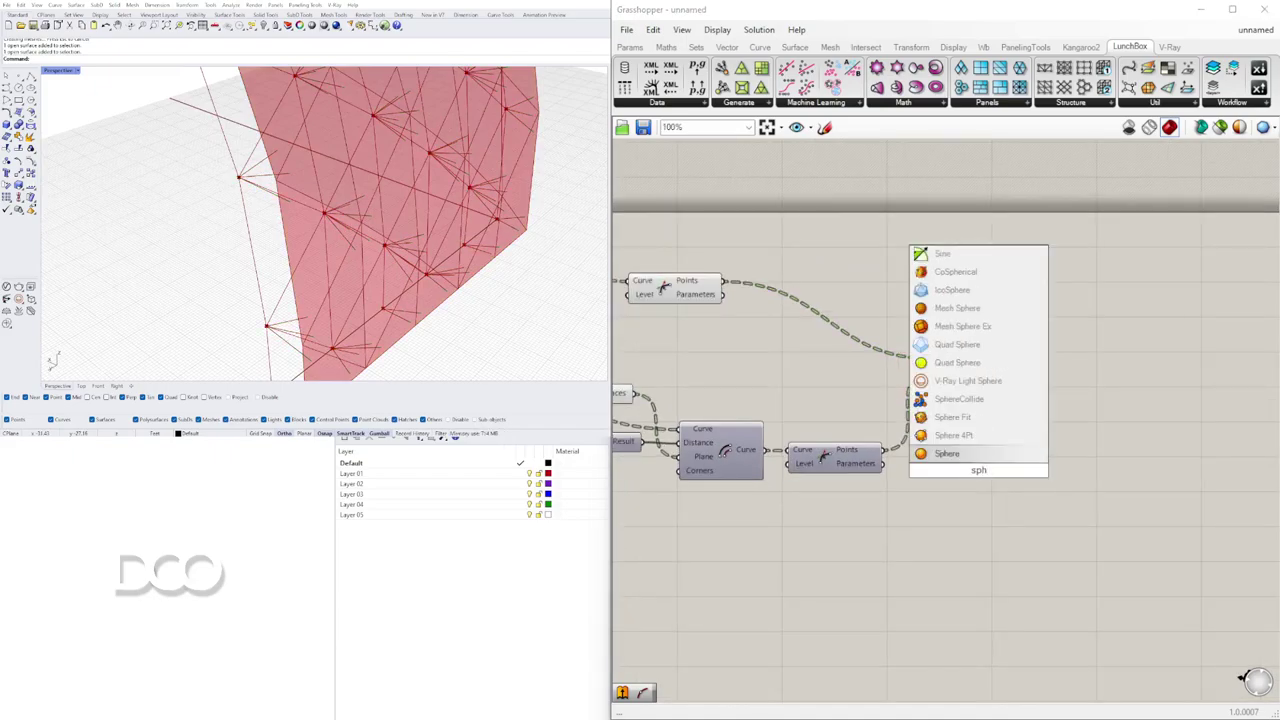
click(943, 460)
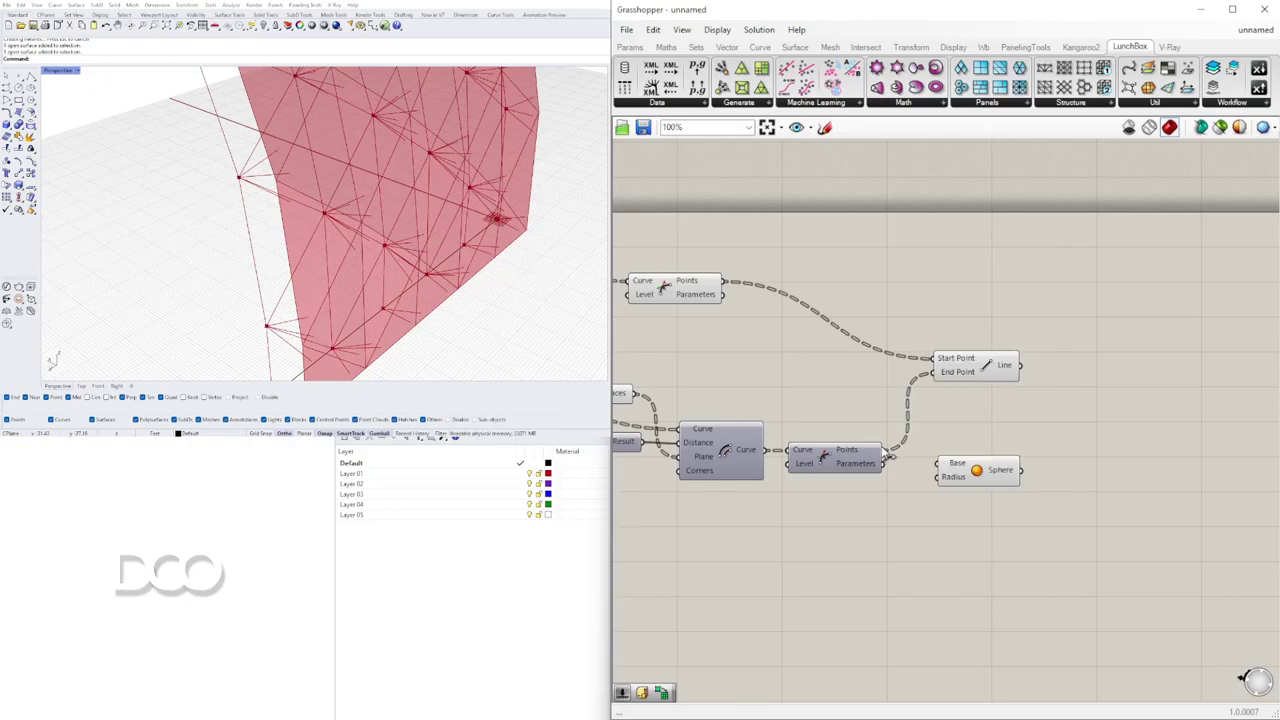
right_drag(352, 308, 395, 223)
right_drag(361, 222, 407, 247)
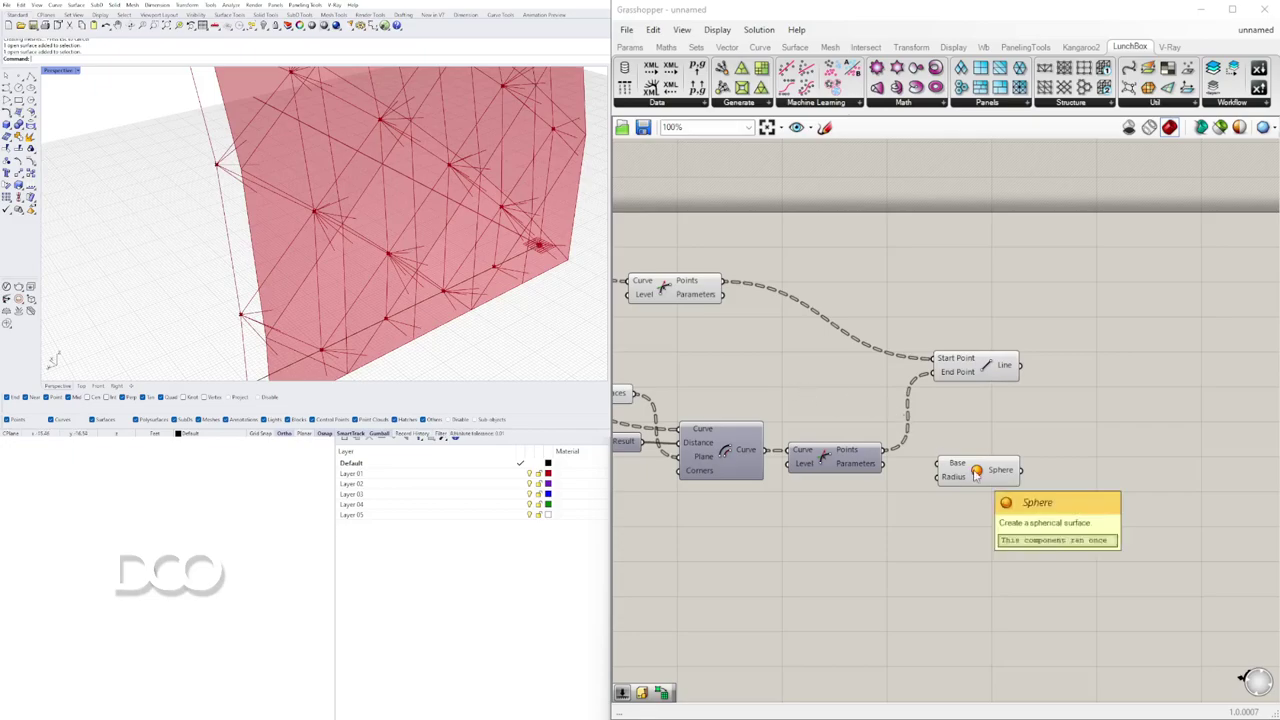
right_drag(476, 228, 354, 212)
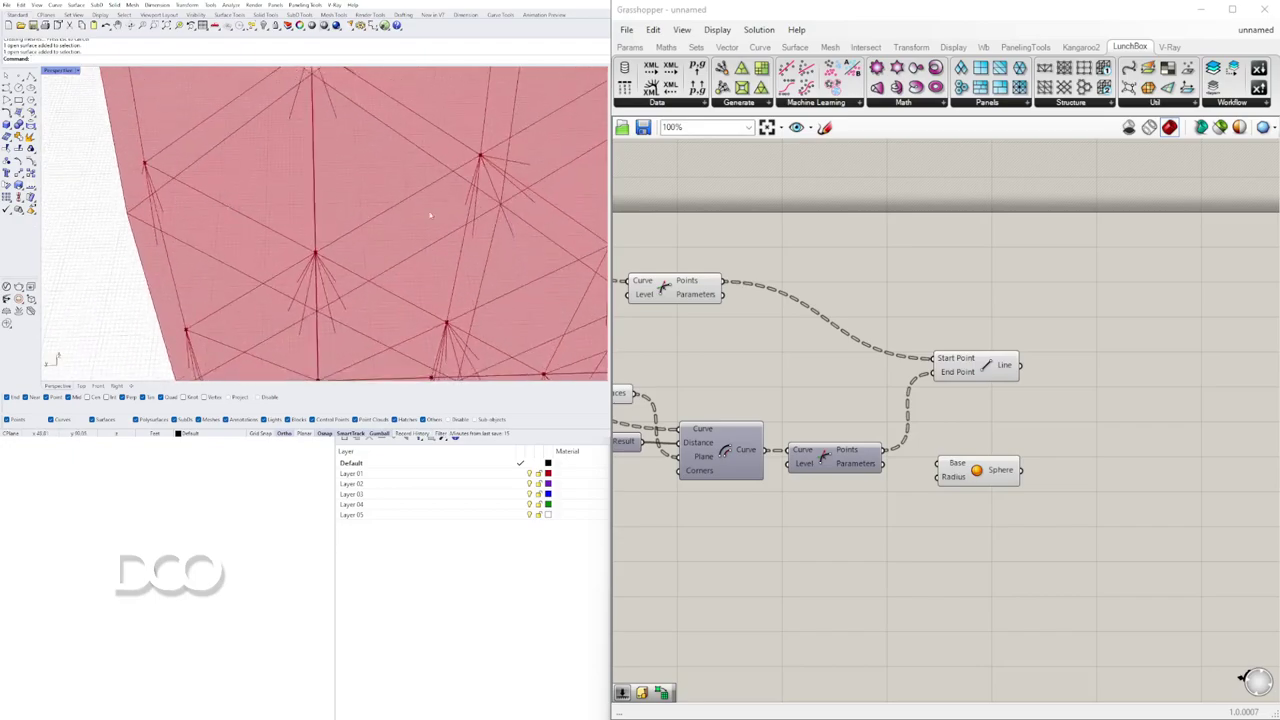
click(997, 479)
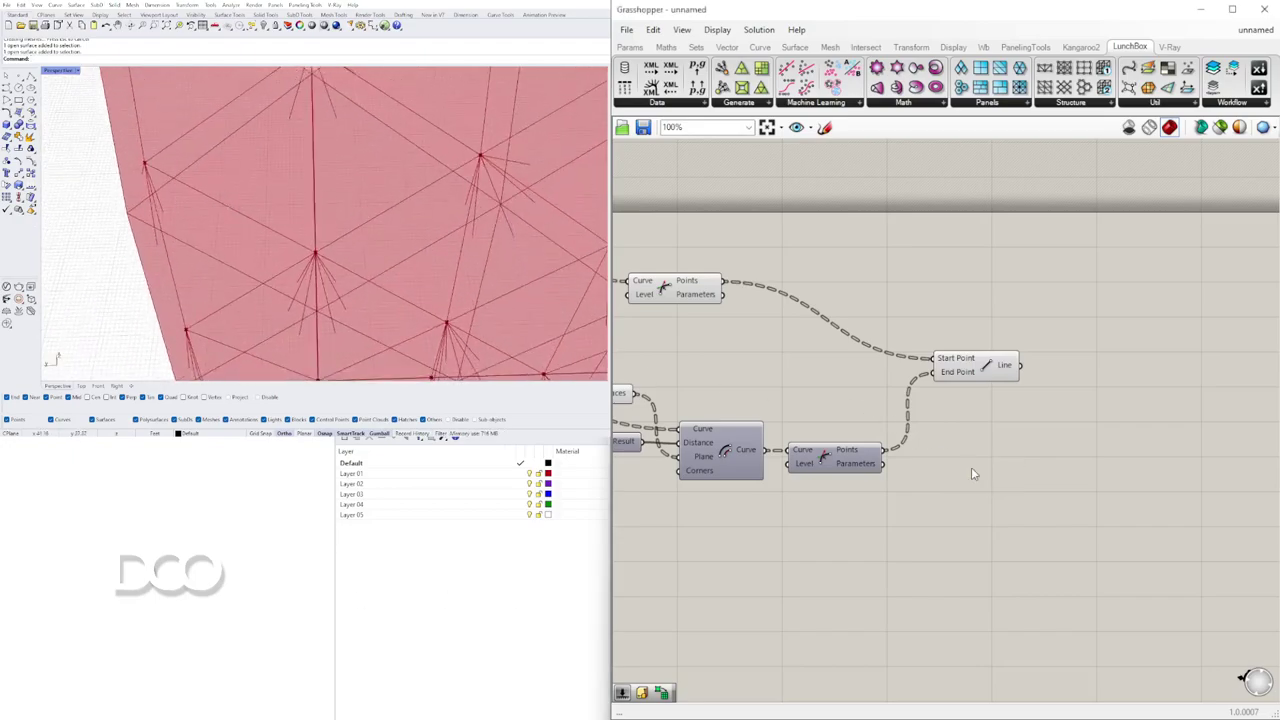
double_click(971, 474)
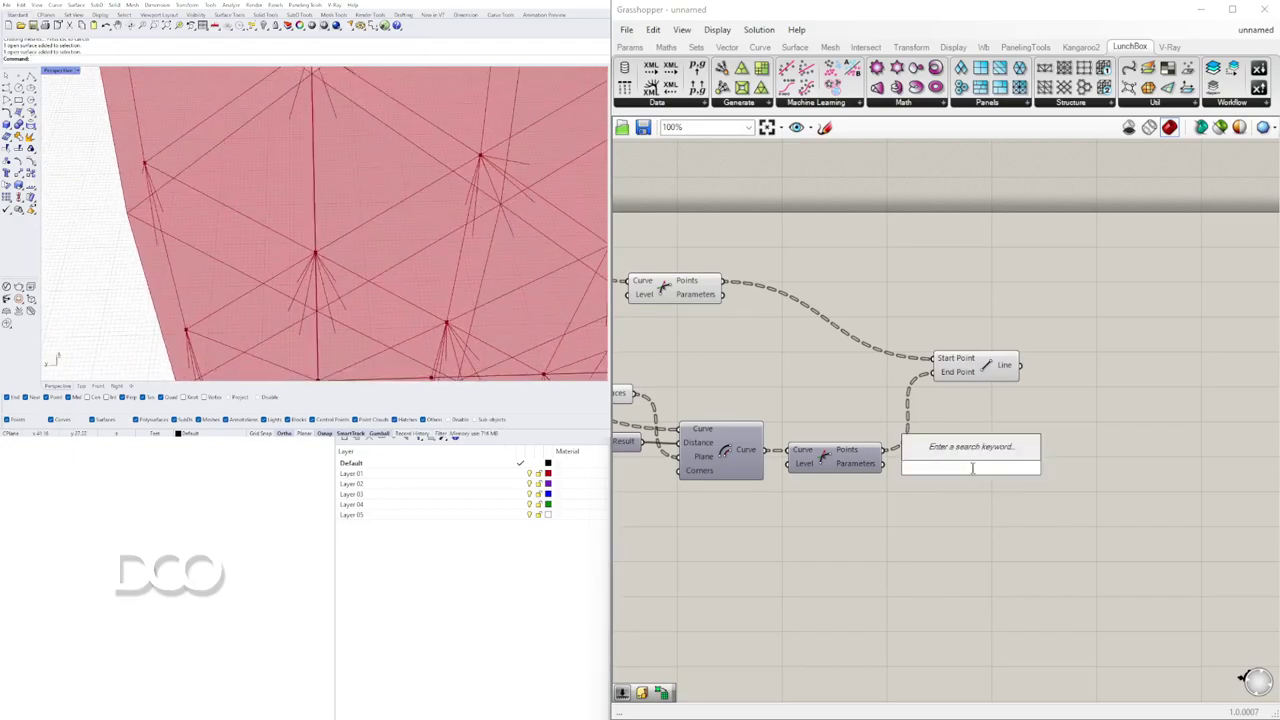
click(838, 359)
click(727, 47)
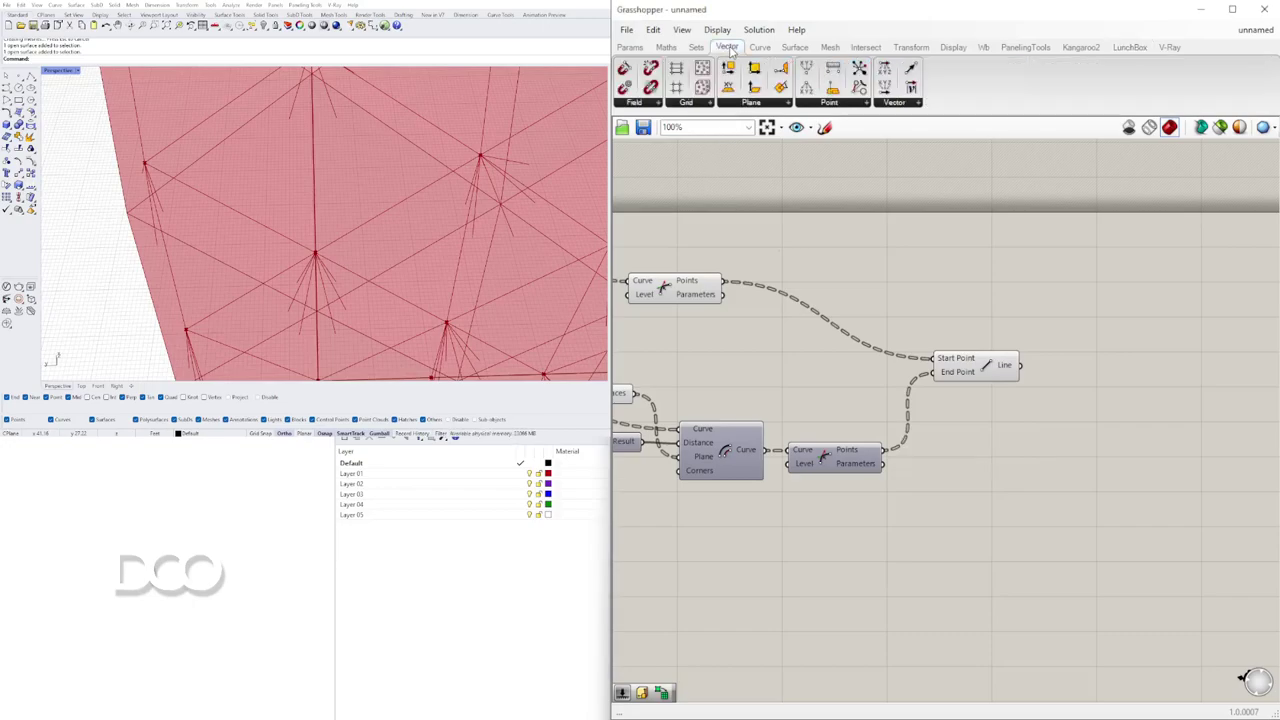
click(764, 104)
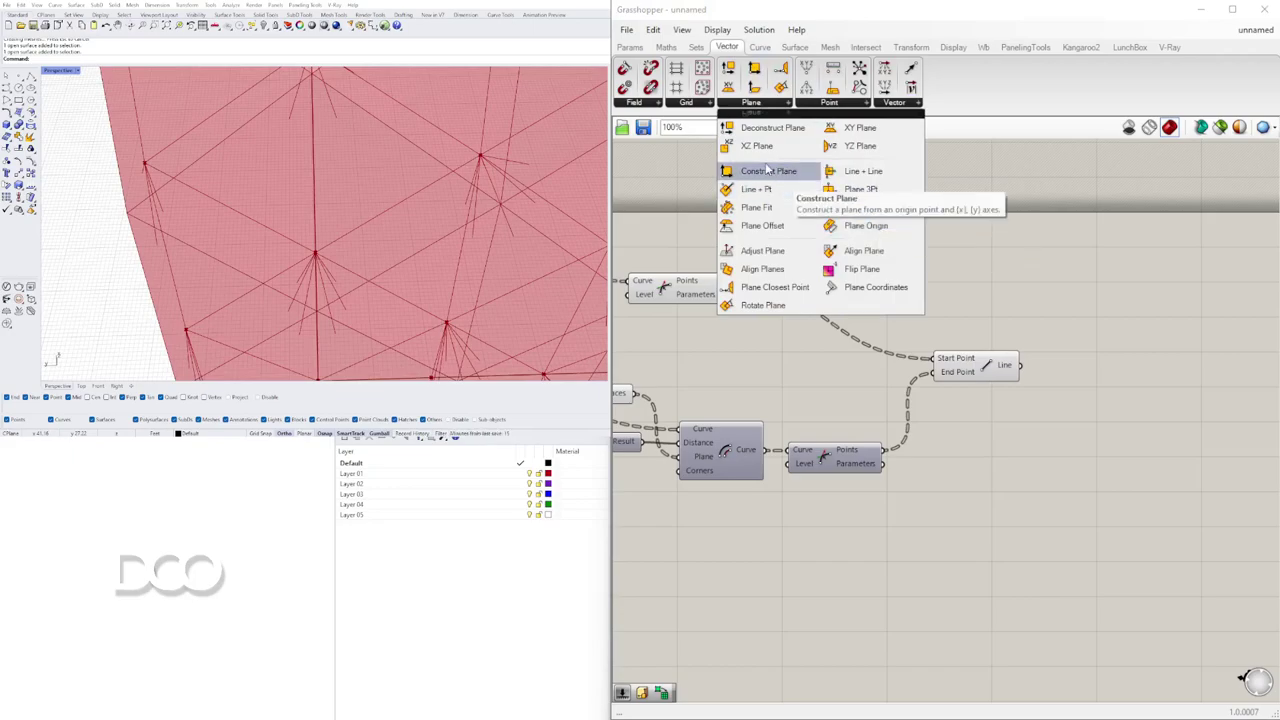
drag(767, 170, 1145, 364)
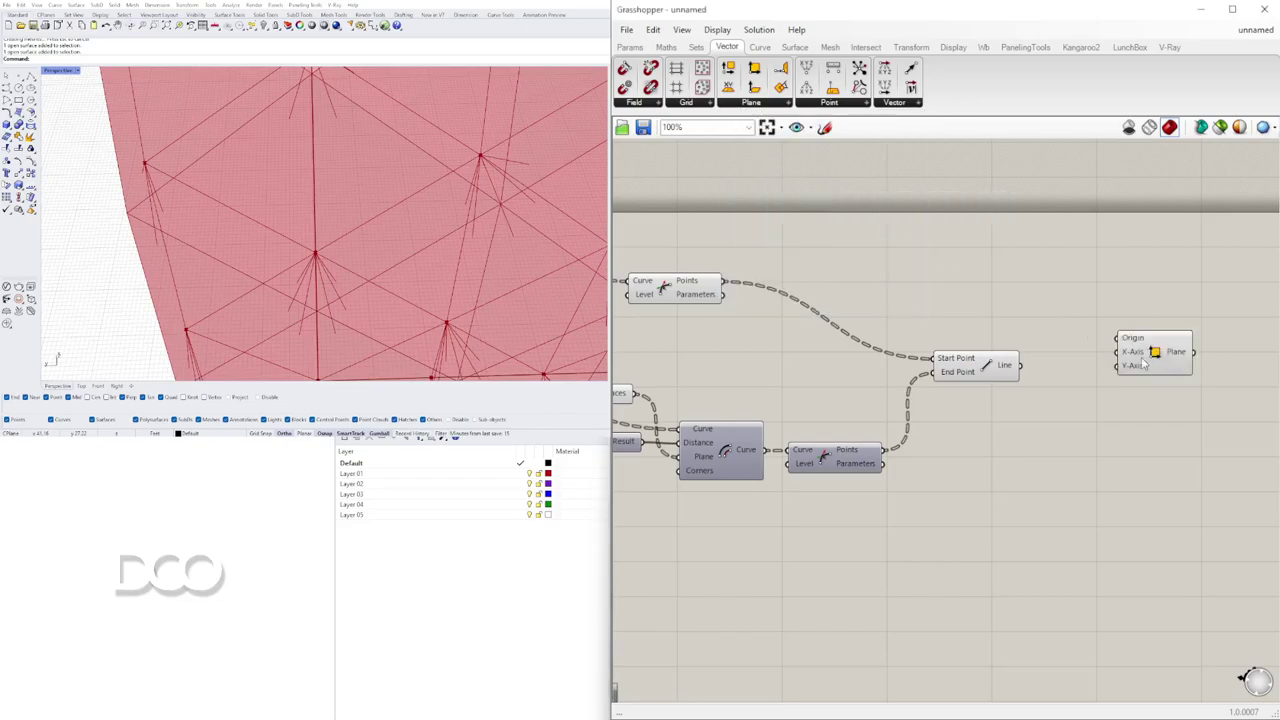
click(1149, 357)
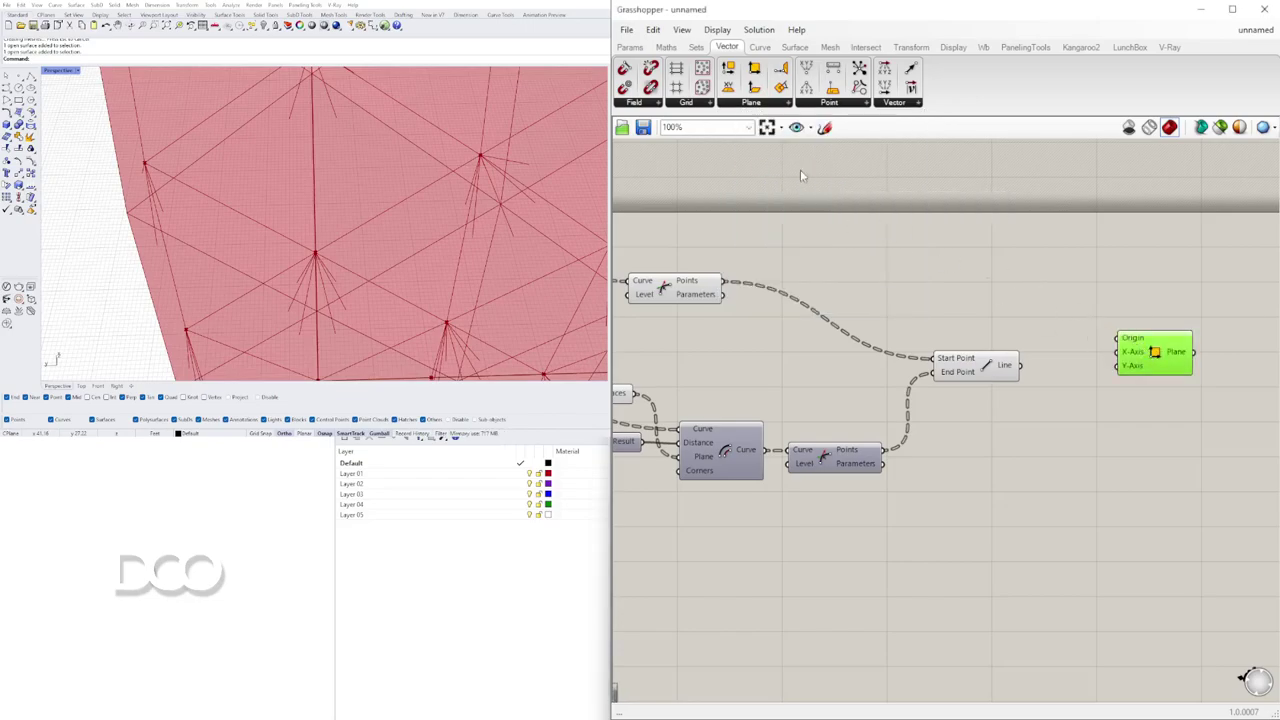
key(Delete)
Step: Try building planes with Plane Normal, using the lower Discontinuity points as origins and the Line output as Z-axis
click(765, 103)
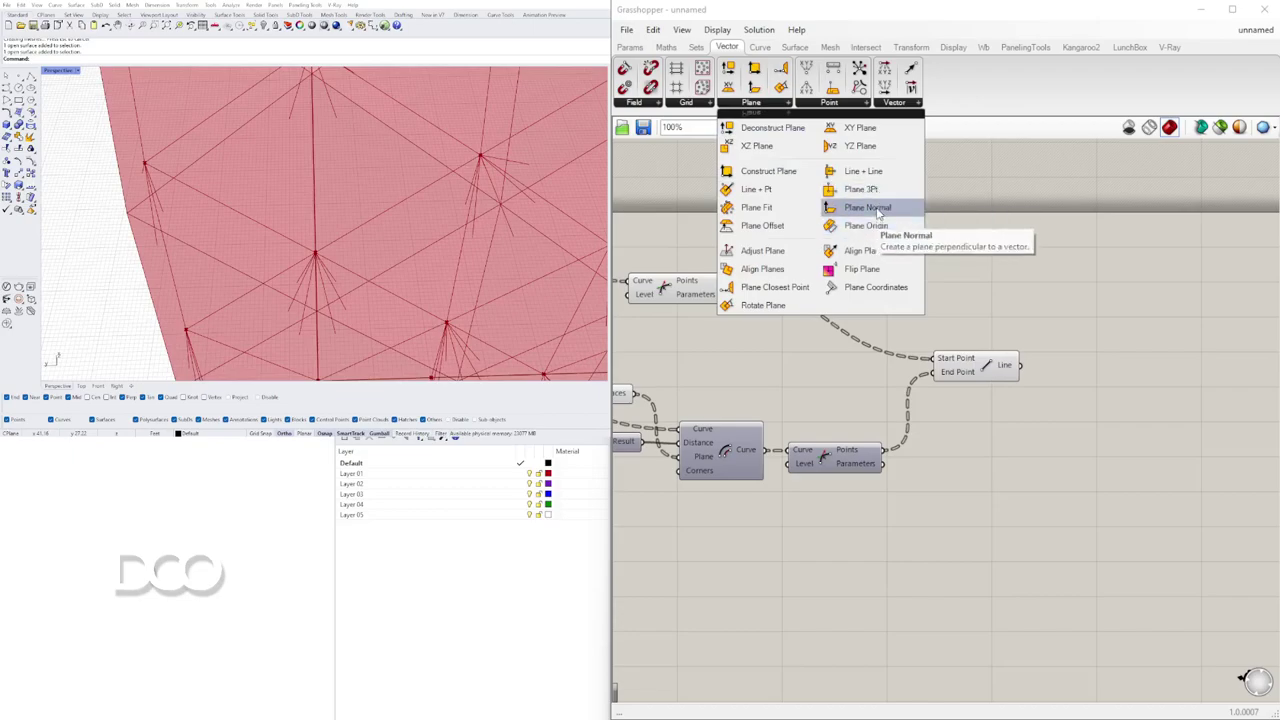
drag(877, 210, 1160, 428)
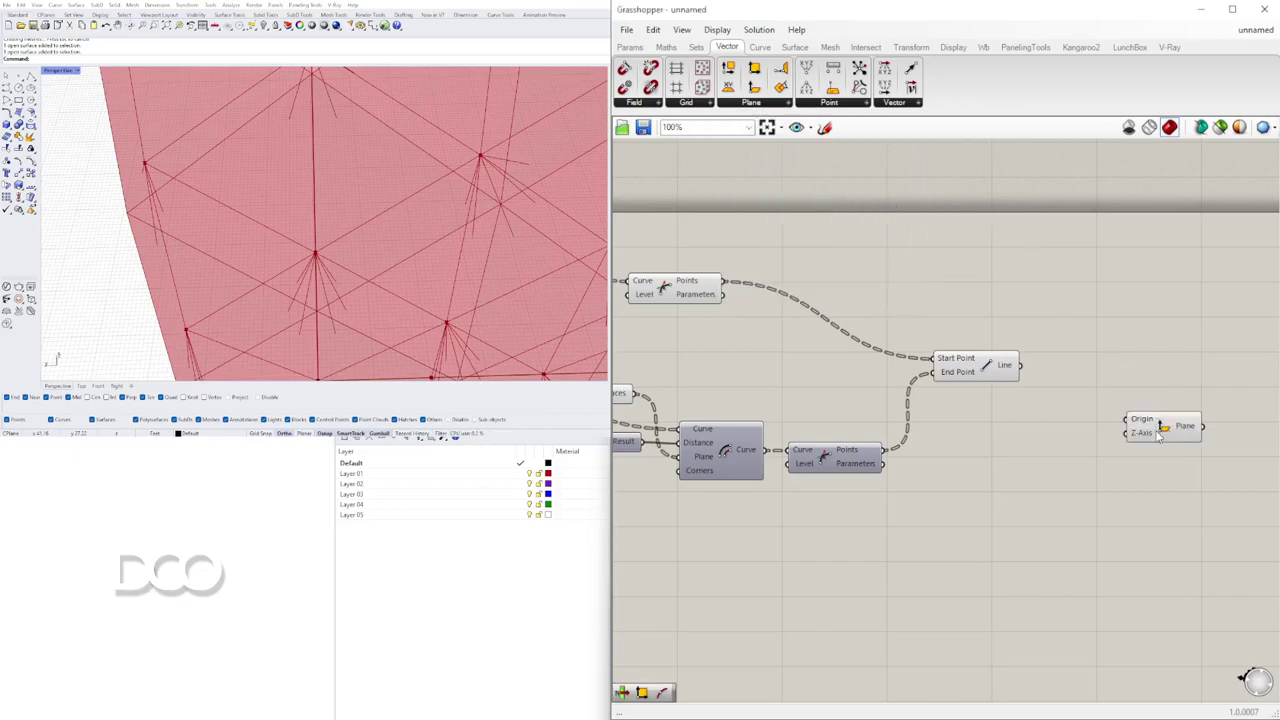
click(990, 366)
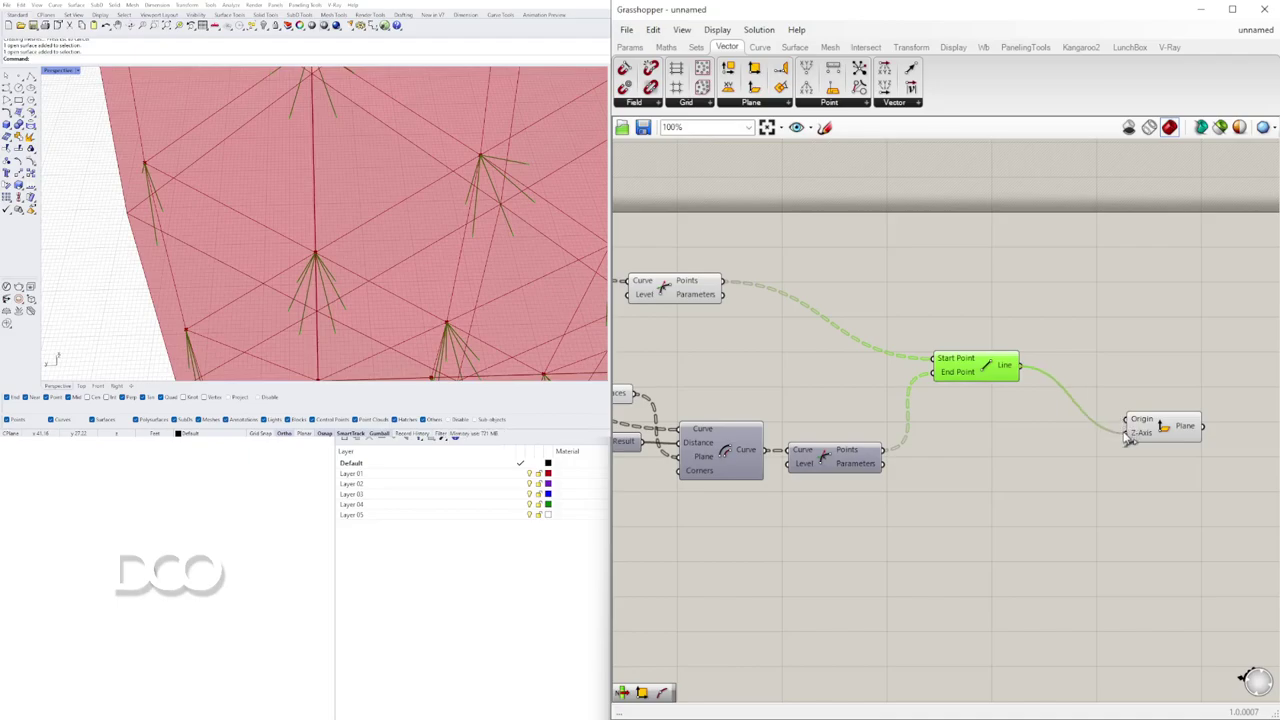
drag(1165, 432, 1164, 418)
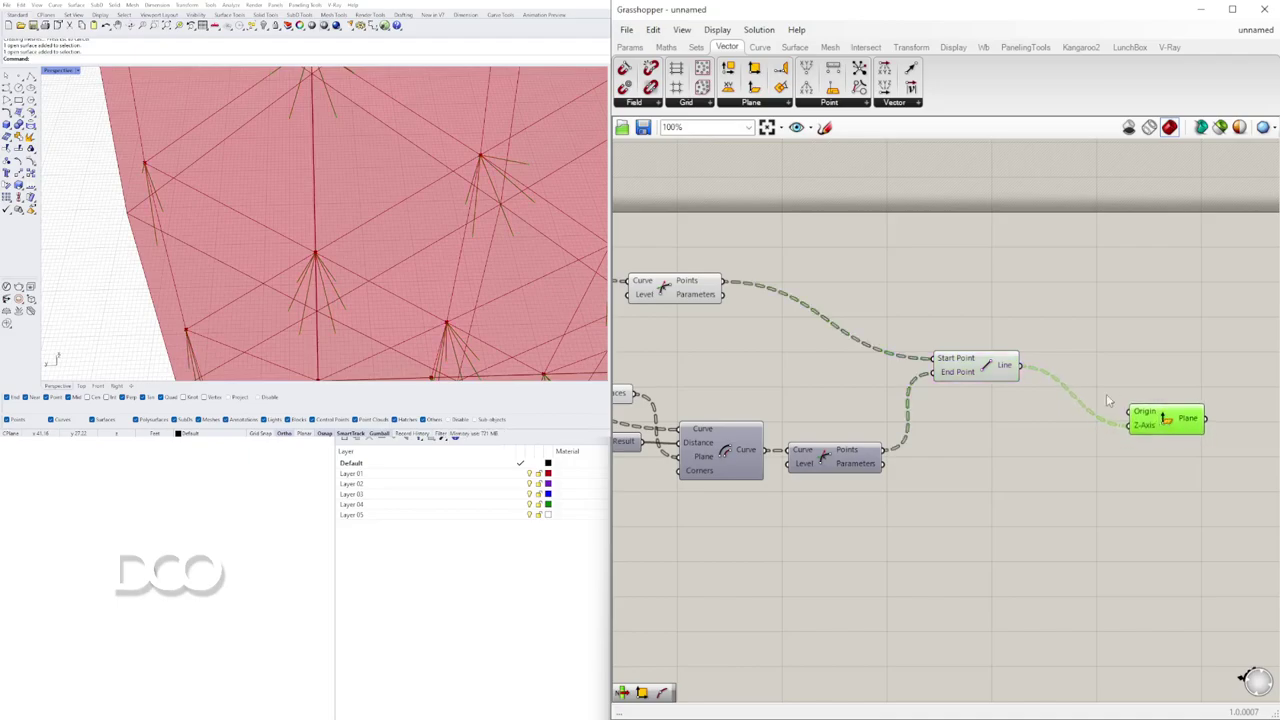
drag(883, 450, 1130, 412)
right_drag(385, 222, 576, 189)
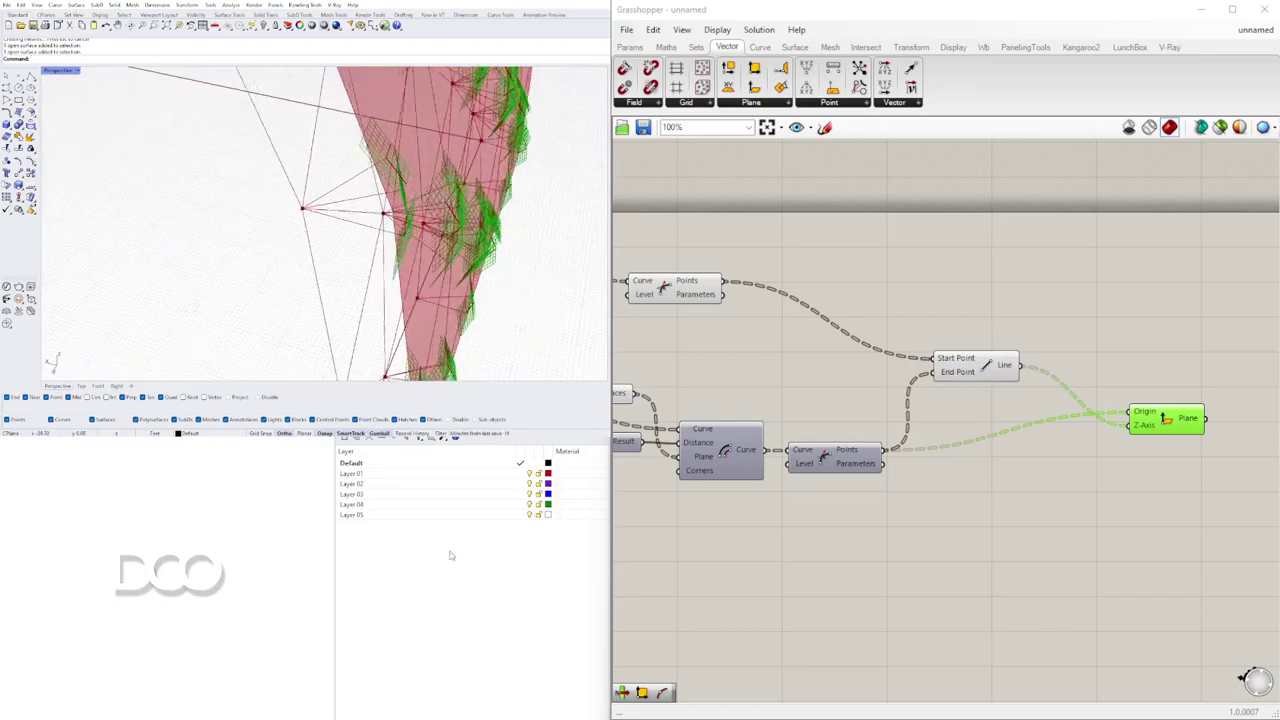
Step: Add a Plane Origin component with the lower Boundary Surfaces as base and the lower Discontinuity points as origin
click(740, 104)
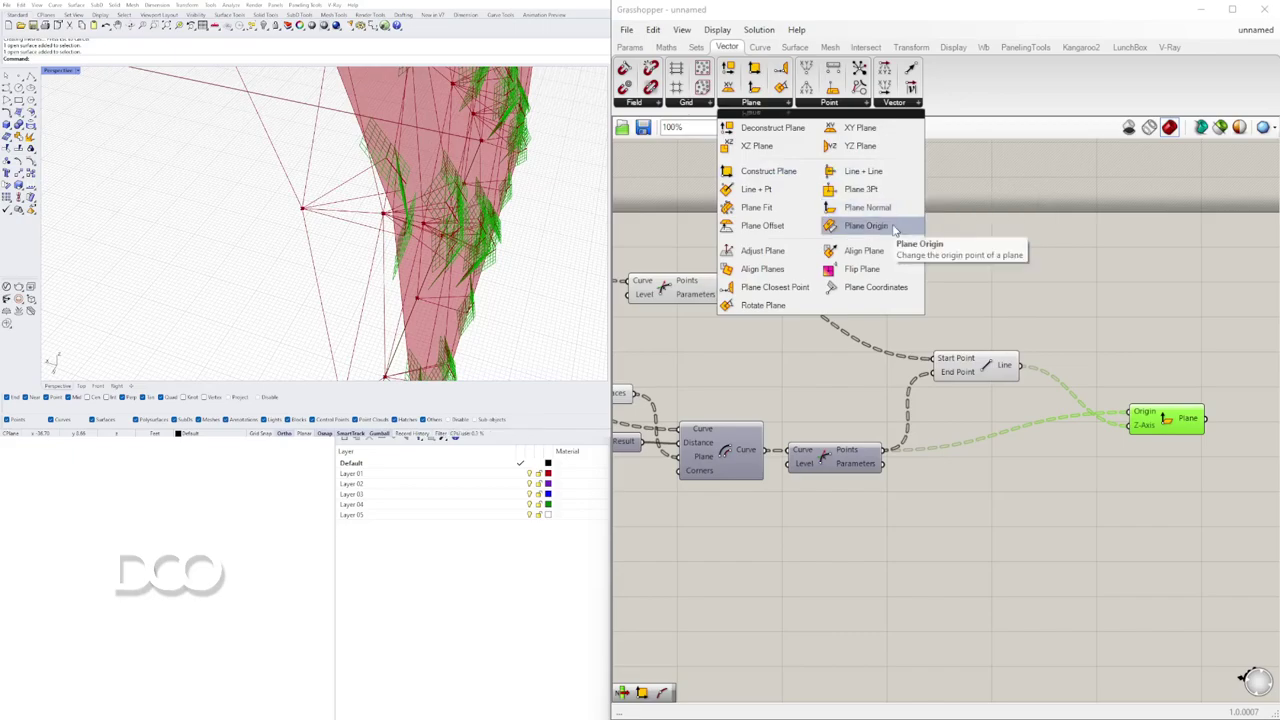
click(894, 230)
click(1081, 287)
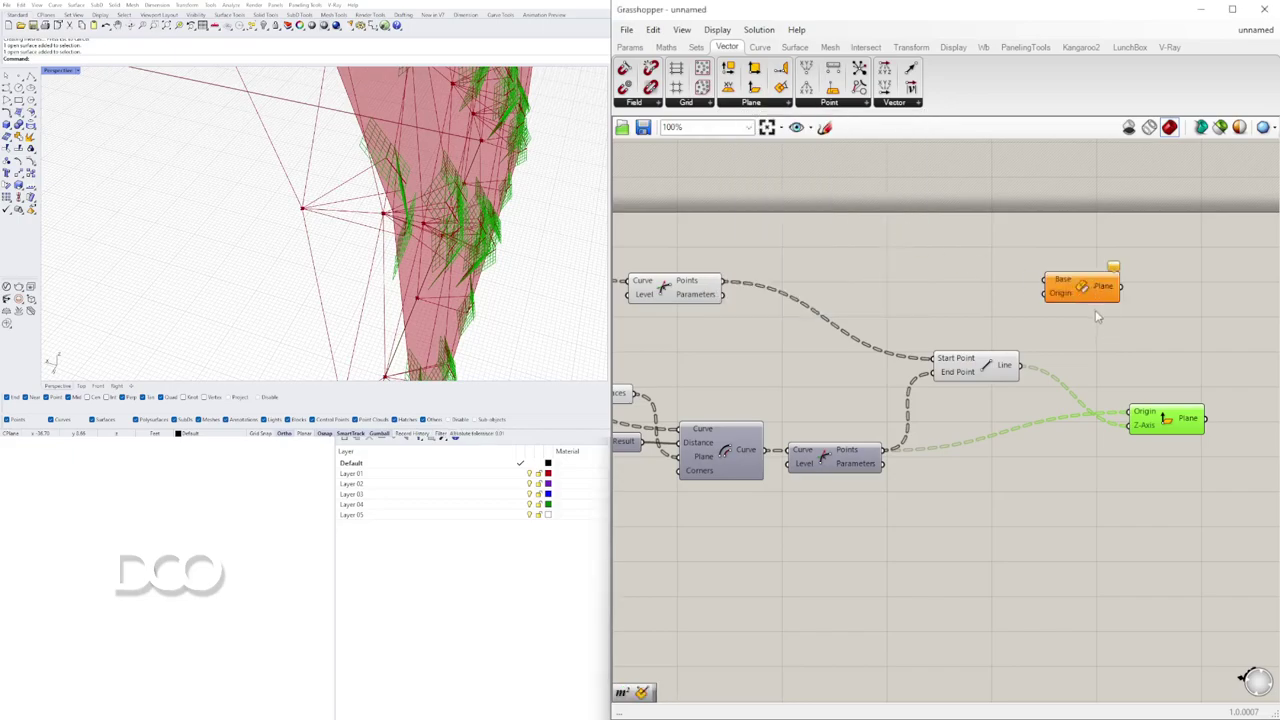
drag(1086, 301, 1135, 322)
right_drag(806, 378, 931, 376)
drag(874, 388, 1228, 303)
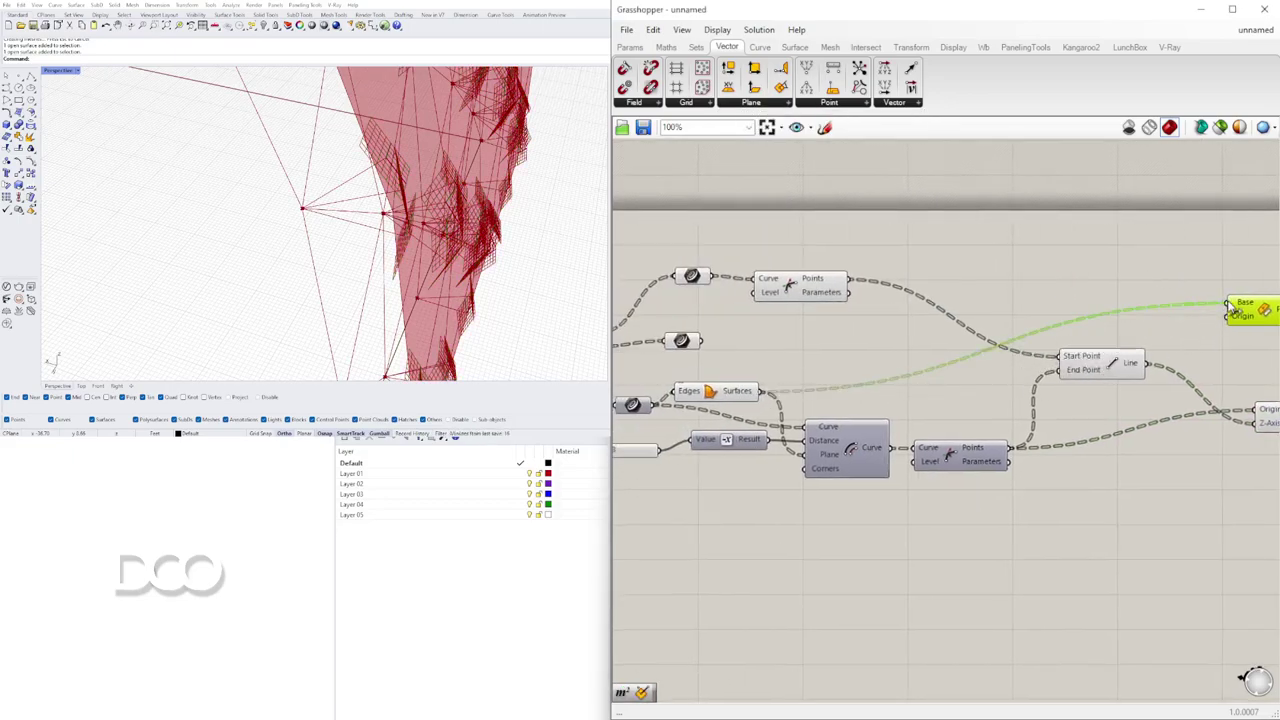
right_drag(1270, 328, 1059, 325)
drag(1057, 314, 1083, 331)
drag(1117, 318, 1115, 328)
right_drag(575, 160, 551, 172)
Step: Delete the Plane Normal component and arrange the Line component directly beneath Plane Origin
drag(1137, 457, 1079, 405)
key(Delete)
right_drag(335, 200, 348, 158)
scroll(390, 197, up, 4)
scroll(390, 188, down, 5)
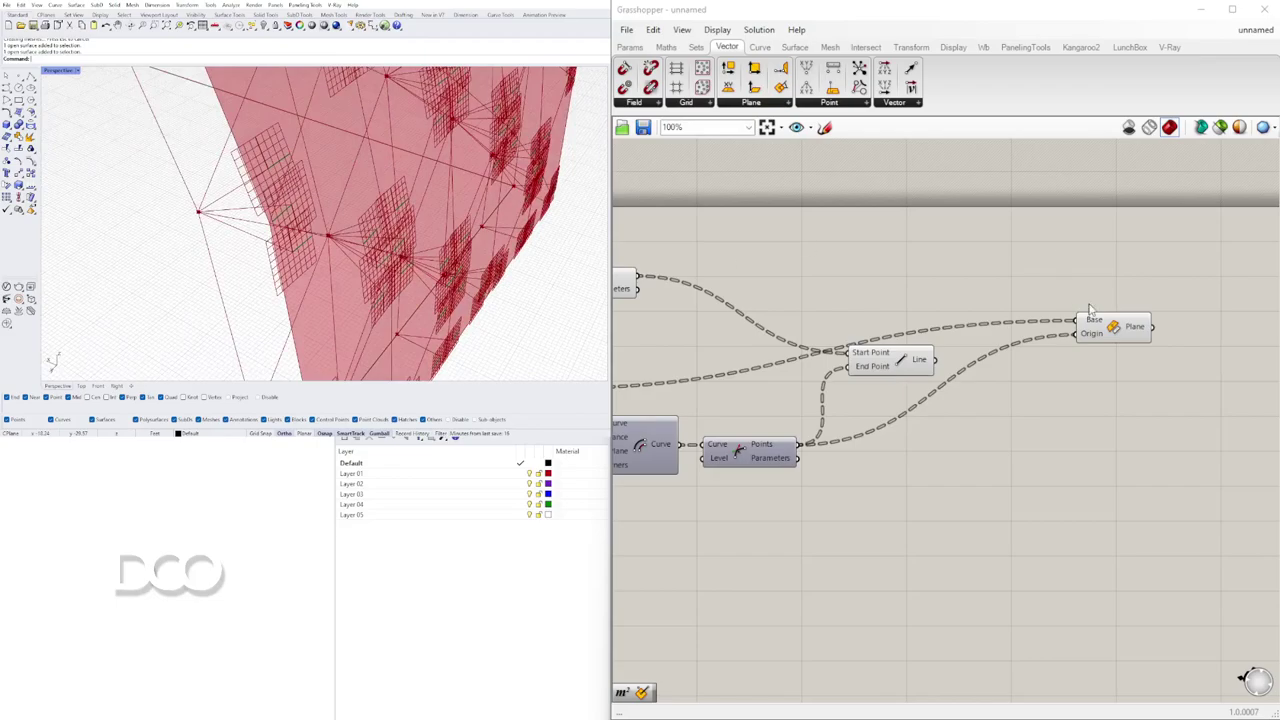
drag(878, 355, 1013, 444)
drag(1084, 328, 986, 385)
right_drag(530, 245, 442, 211)
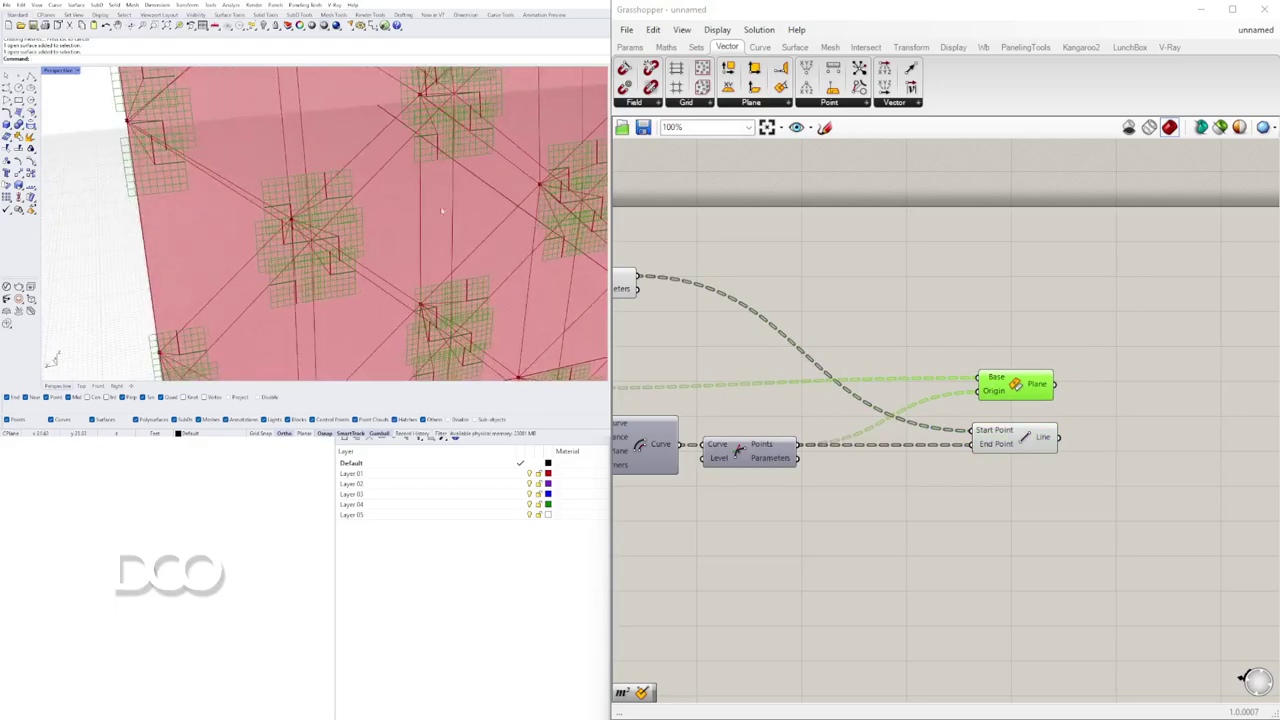
Step: Add a Circle component fed by the Plane Origin output and place it above and beyond that component
double_click(1170, 369)
text(cir)
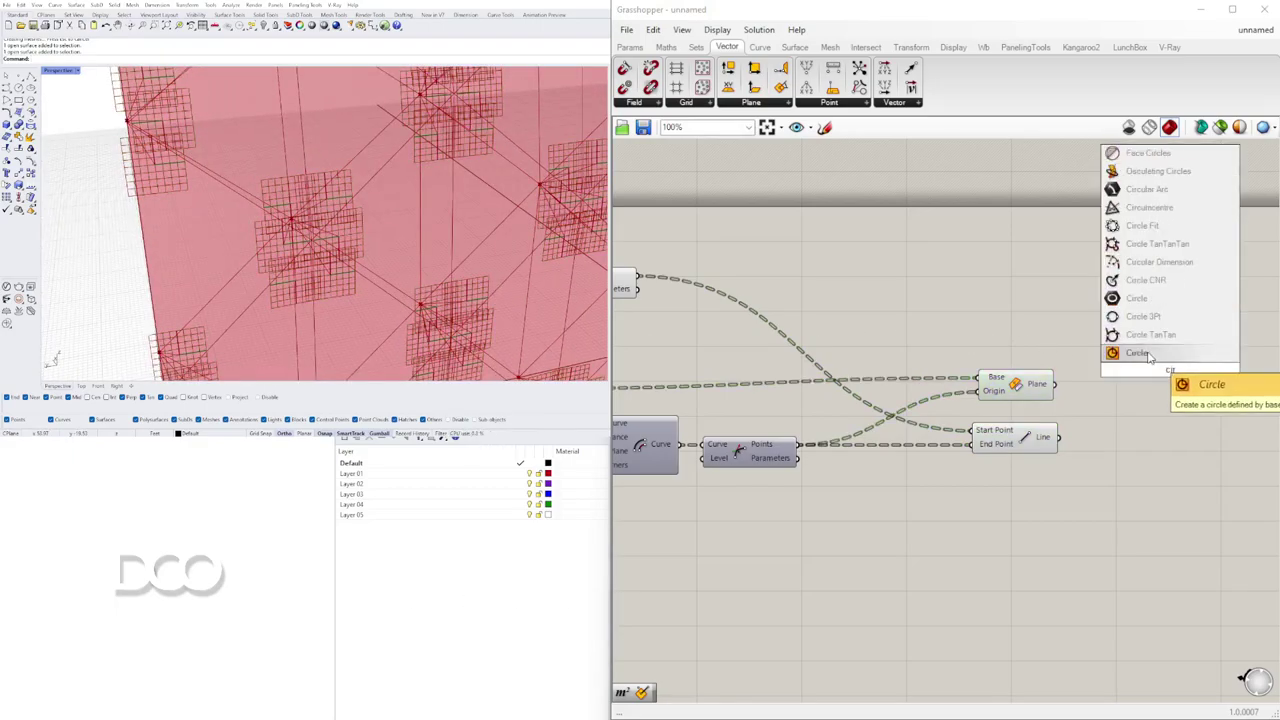
click(1150, 356)
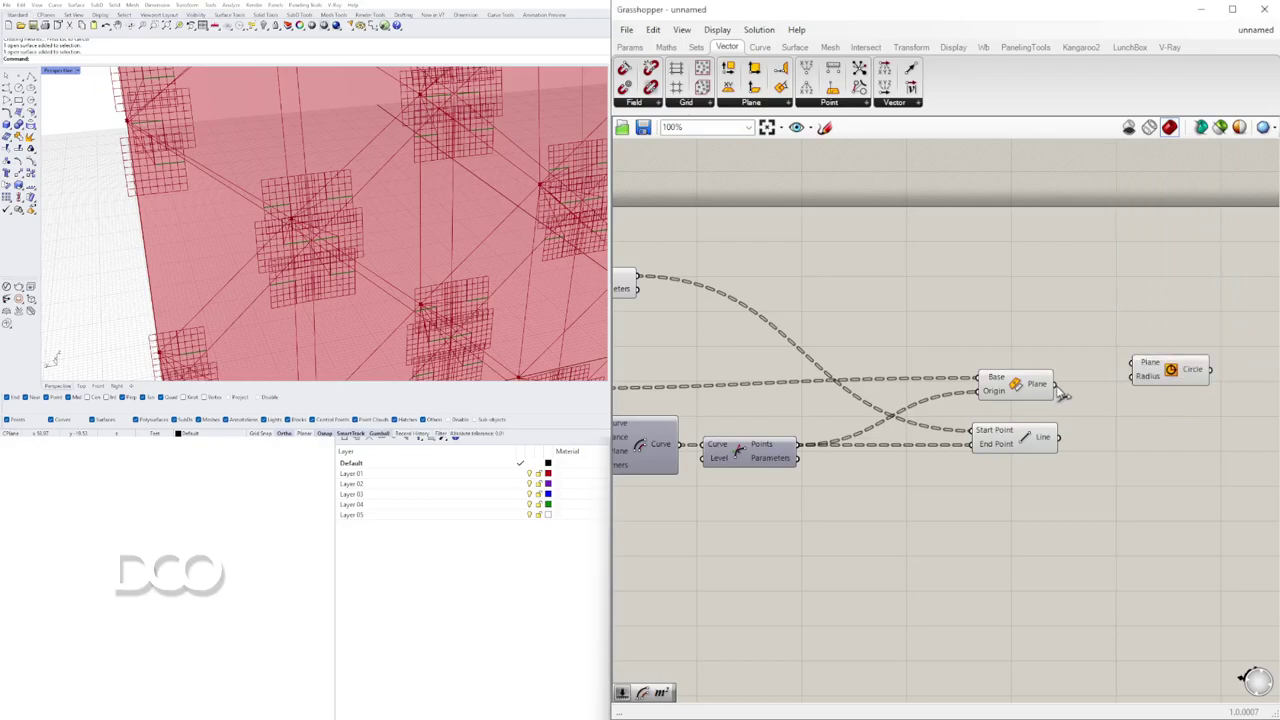
drag(1160, 366, 1117, 386)
right_drag(1165, 396, 1053, 383)
drag(1028, 379, 1062, 323)
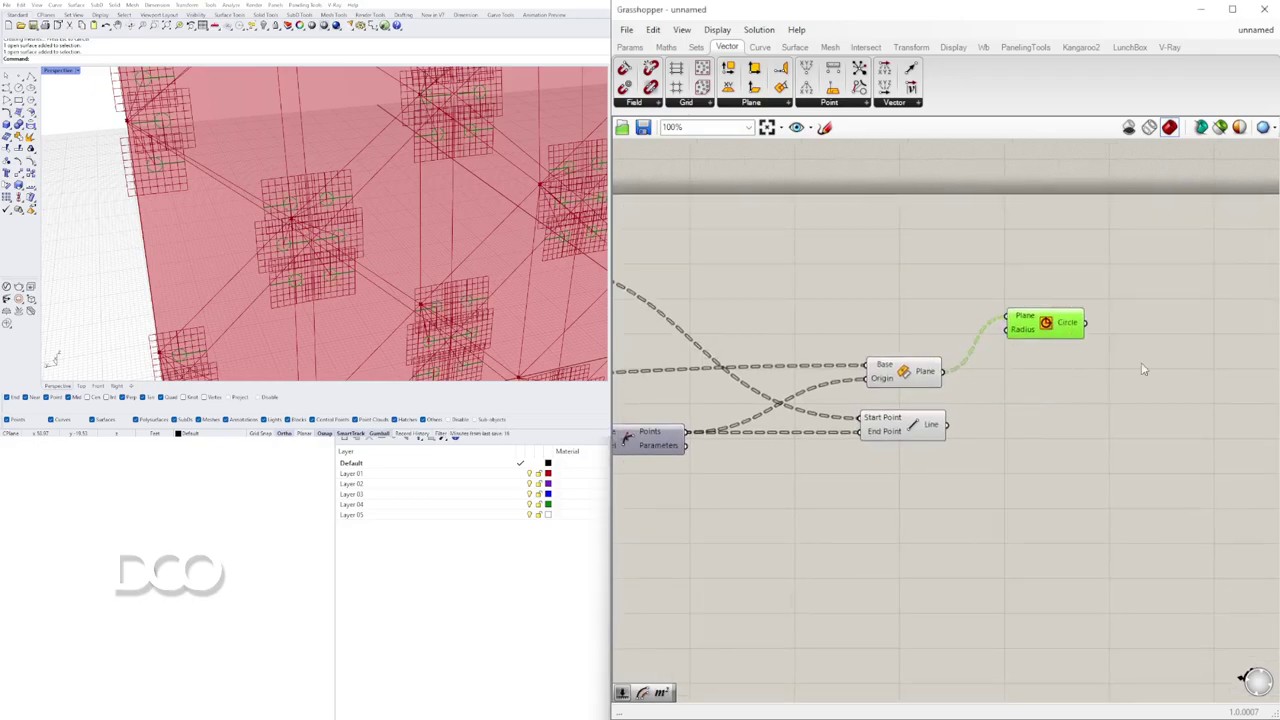
double_click(1159, 366)
text(extr)
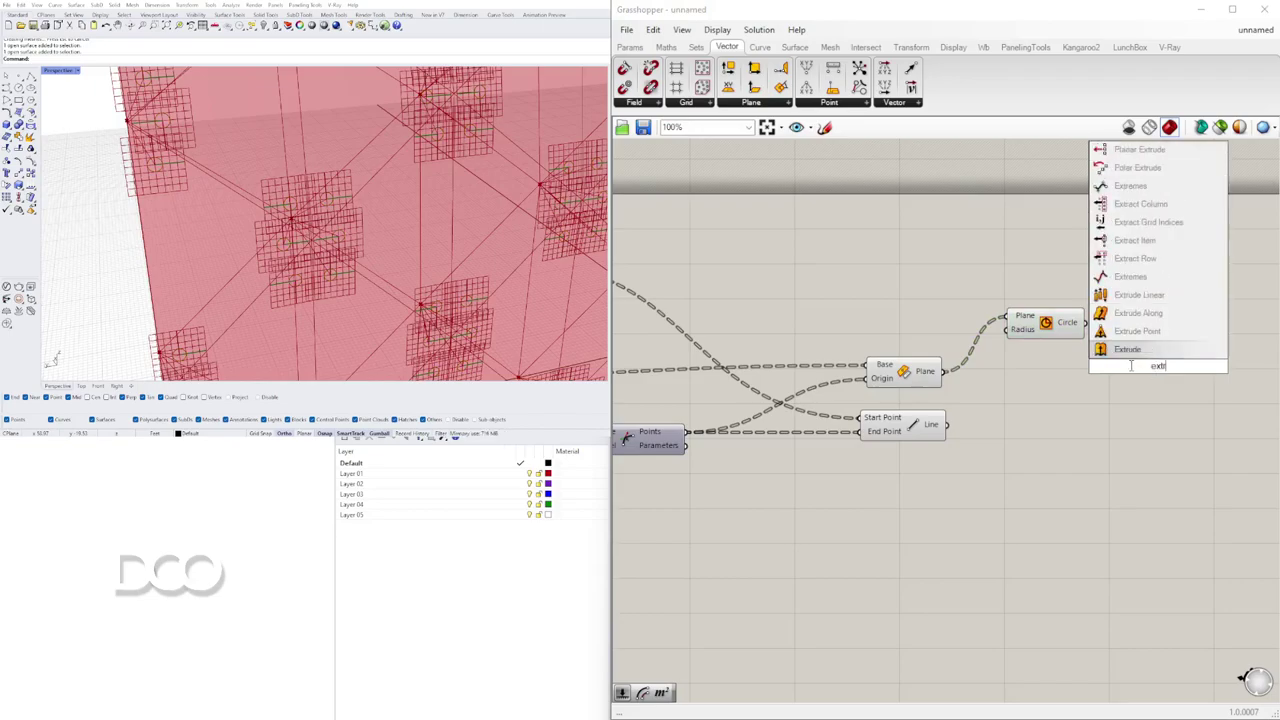
click(1118, 352)
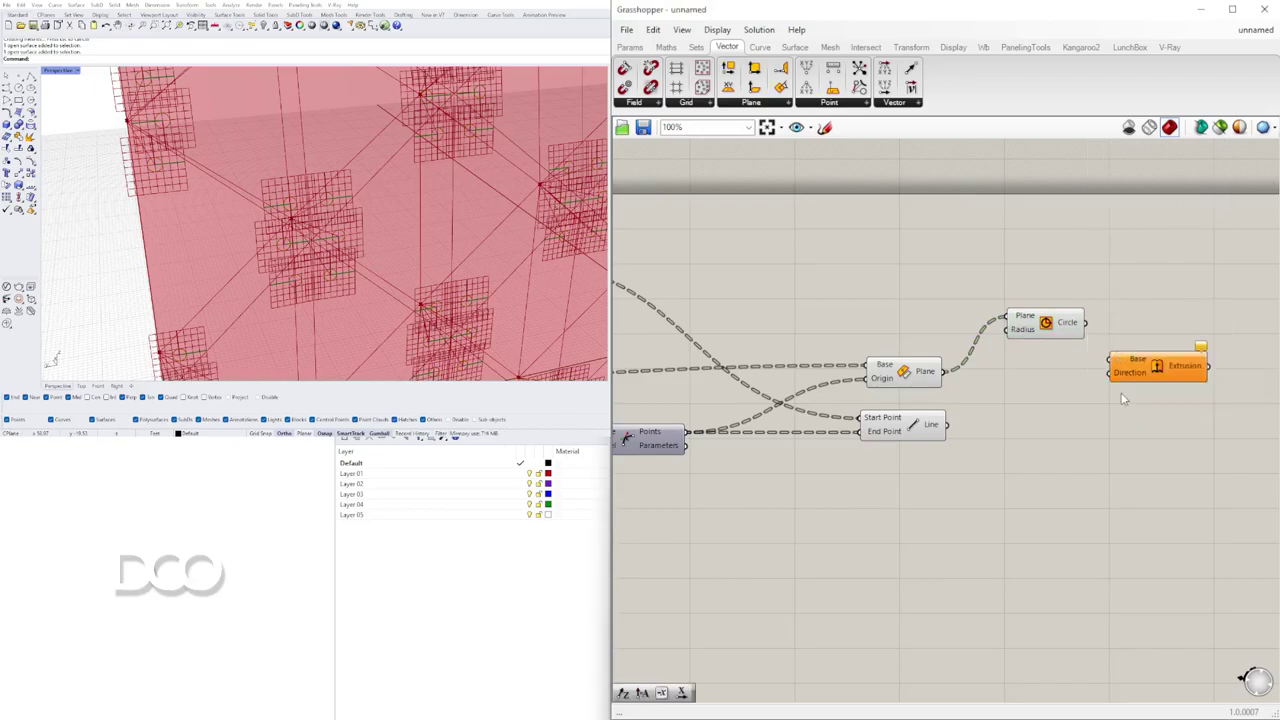
Step: Add a Boundary Surfaces component fed by the circles and delete the unused Extrude component
double_click(1129, 318)
text(bou)
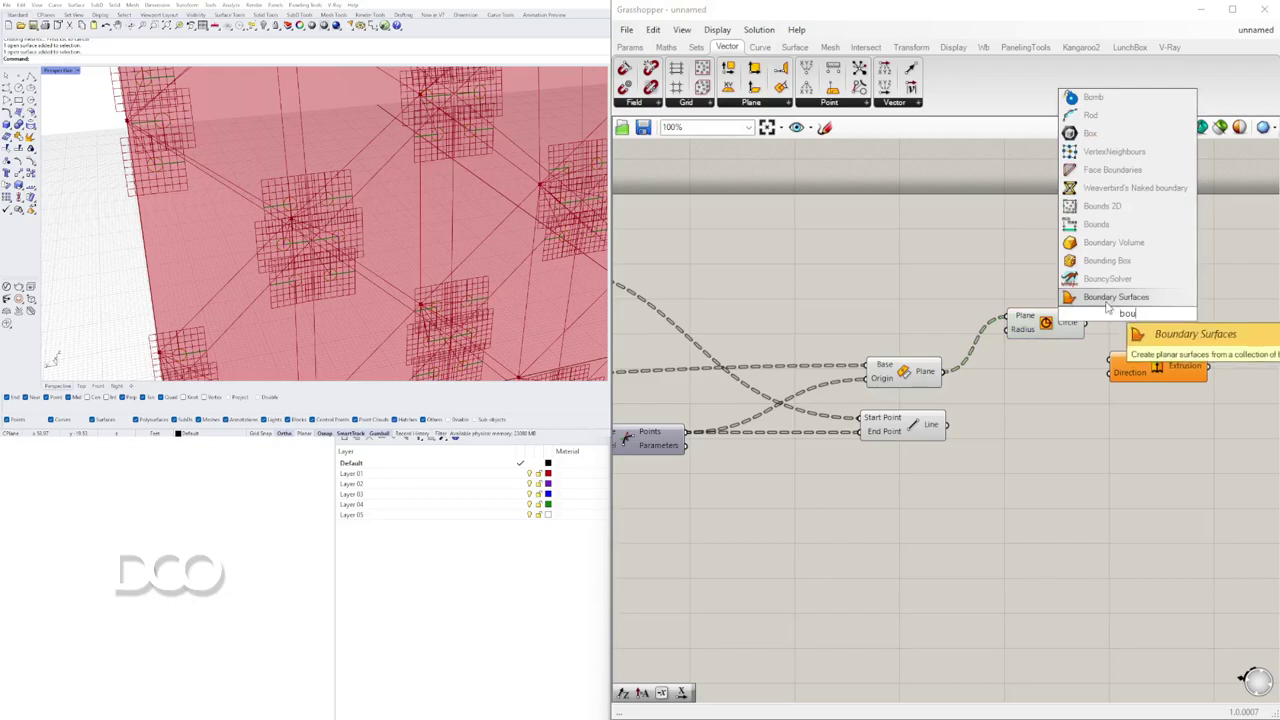
click(1107, 300)
drag(1106, 318, 1131, 332)
click(1153, 380)
key(Delete)
scroll(1044, 410, down, 2)
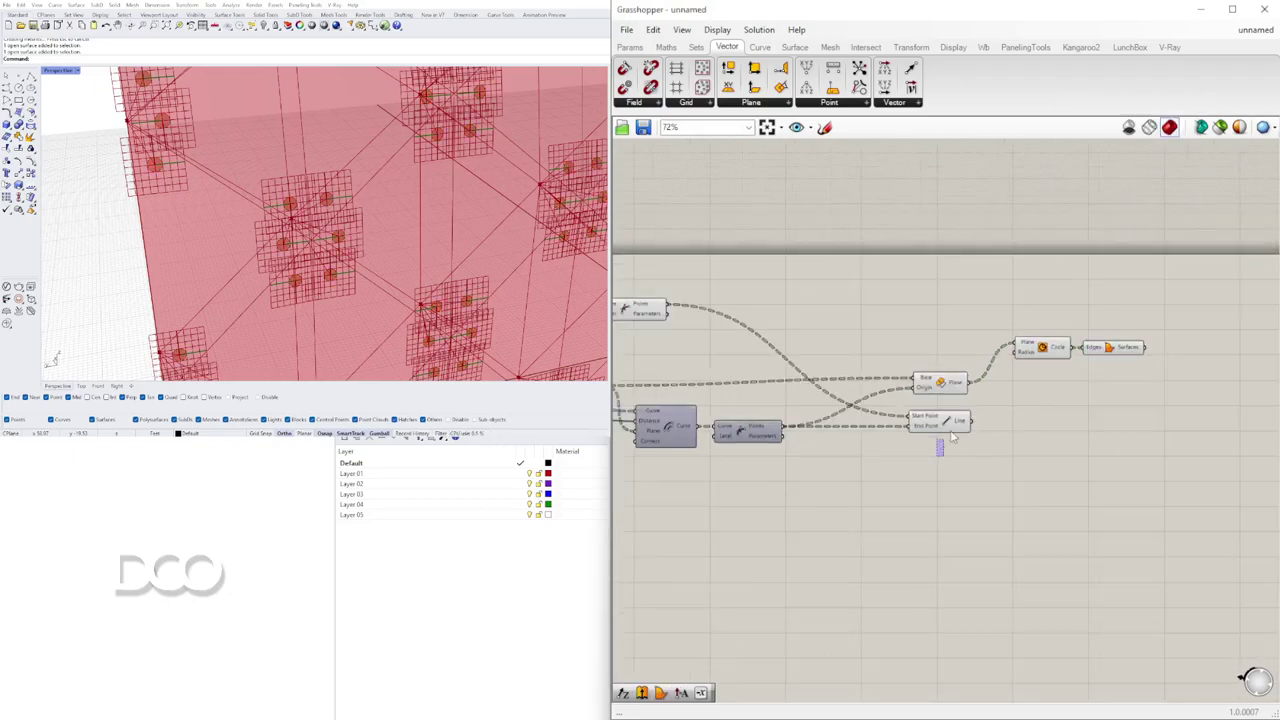
Step: Turn off the preview of the Plane Origin component
drag(946, 442, 946, 436)
click(943, 390)
right_click(936, 385)
click(957, 409)
Step: Delete the baked panel geometry standing beside the live panelled surface in the Rhino viewport
right_drag(368, 226, 331, 243)
scroll(355, 191, down, 5)
scroll(314, 204, up, 5)
scroll(314, 204, down, 5)
scroll(331, 243, down, 4)
drag(339, 133, 559, 342)
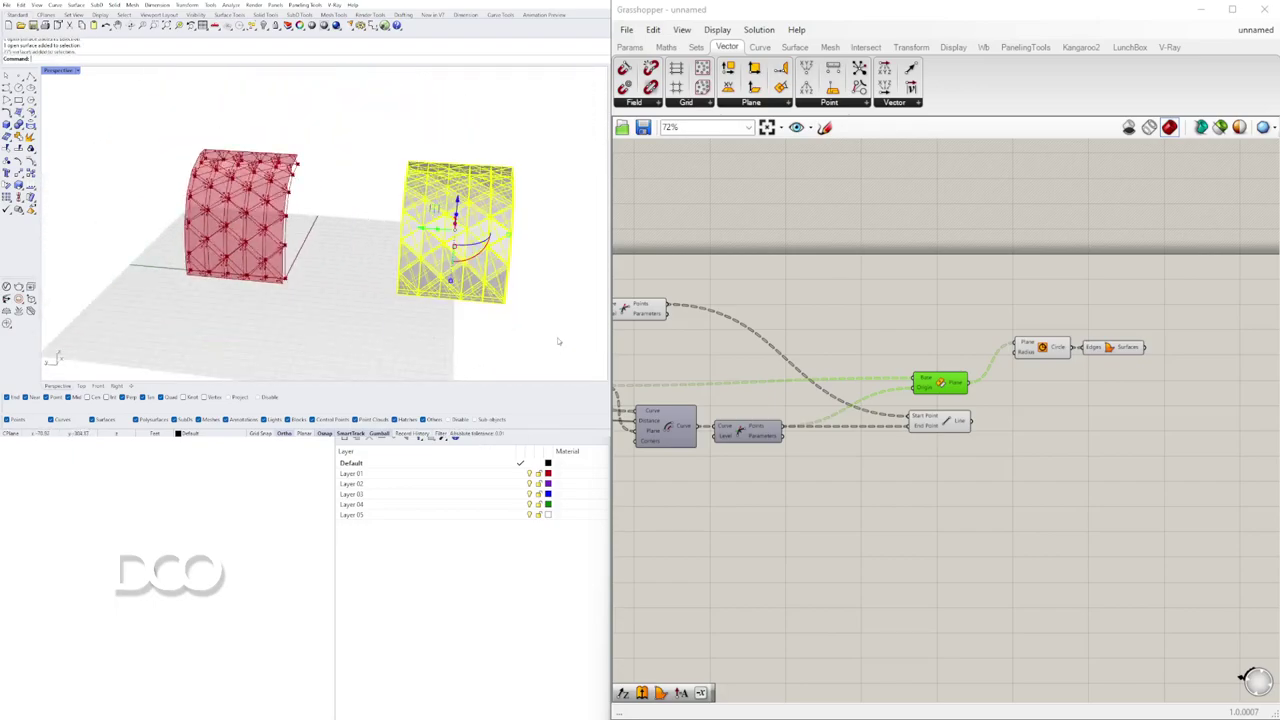
key(Delete)
Step: Examine the connecting lines and circular discs along the panelled surface from the side and close up
scroll(217, 256, up, 8)
right_drag(217, 256, 310, 270)
scroll(190, 206, down, 4)
right_drag(162, 198, 458, 205)
scroll(244, 205, up, 8)
scroll(244, 205, up, 4)
scroll(322, 237, down, 8)
scroll(411, 230, up, 8)
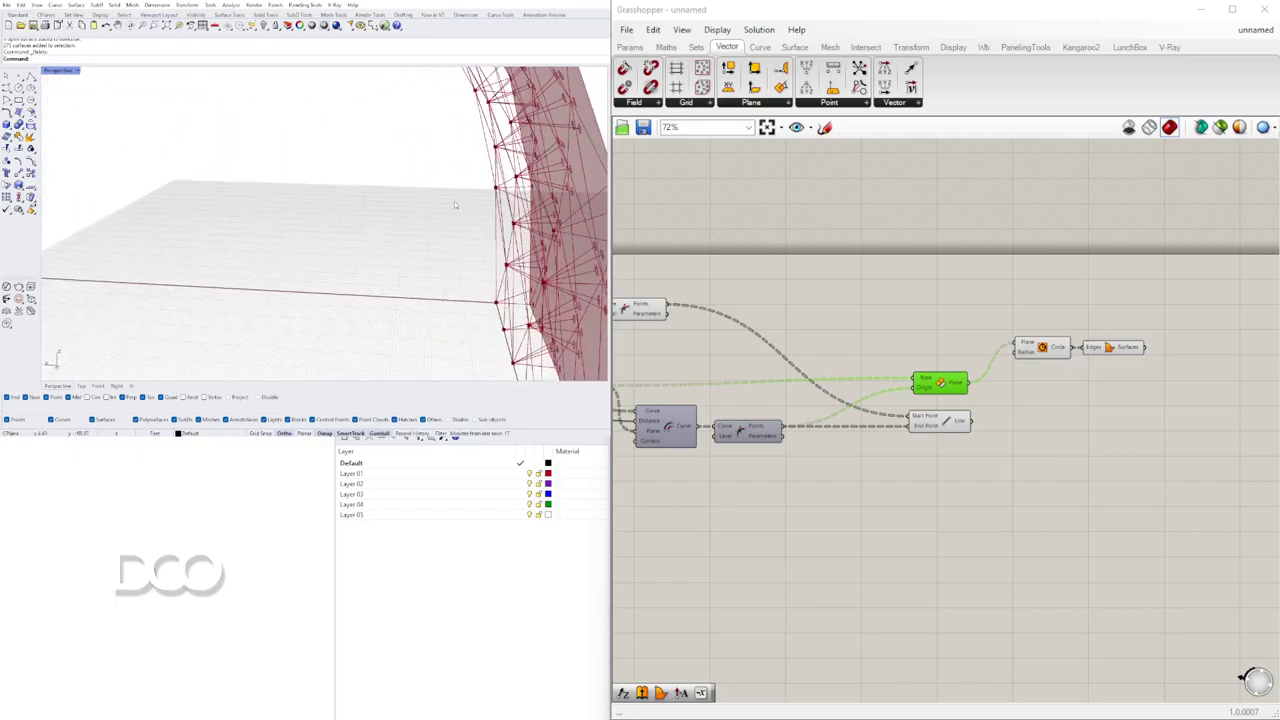
Step: Set the number slider controlling the panel outline offset distance to 1.5
scroll(908, 341, down, 1)
right_drag(838, 390, 1088, 420)
scroll(873, 416, up, 1)
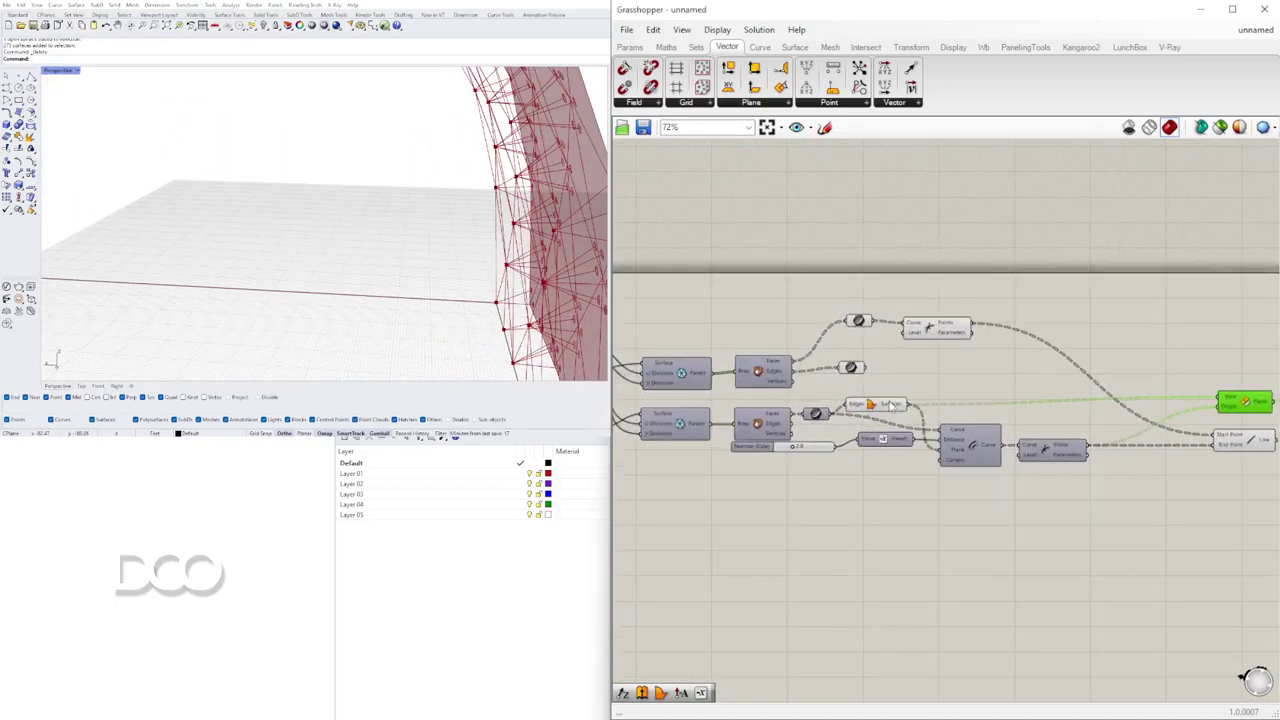
scroll(828, 443, up, 6)
drag(766, 452, 740, 450)
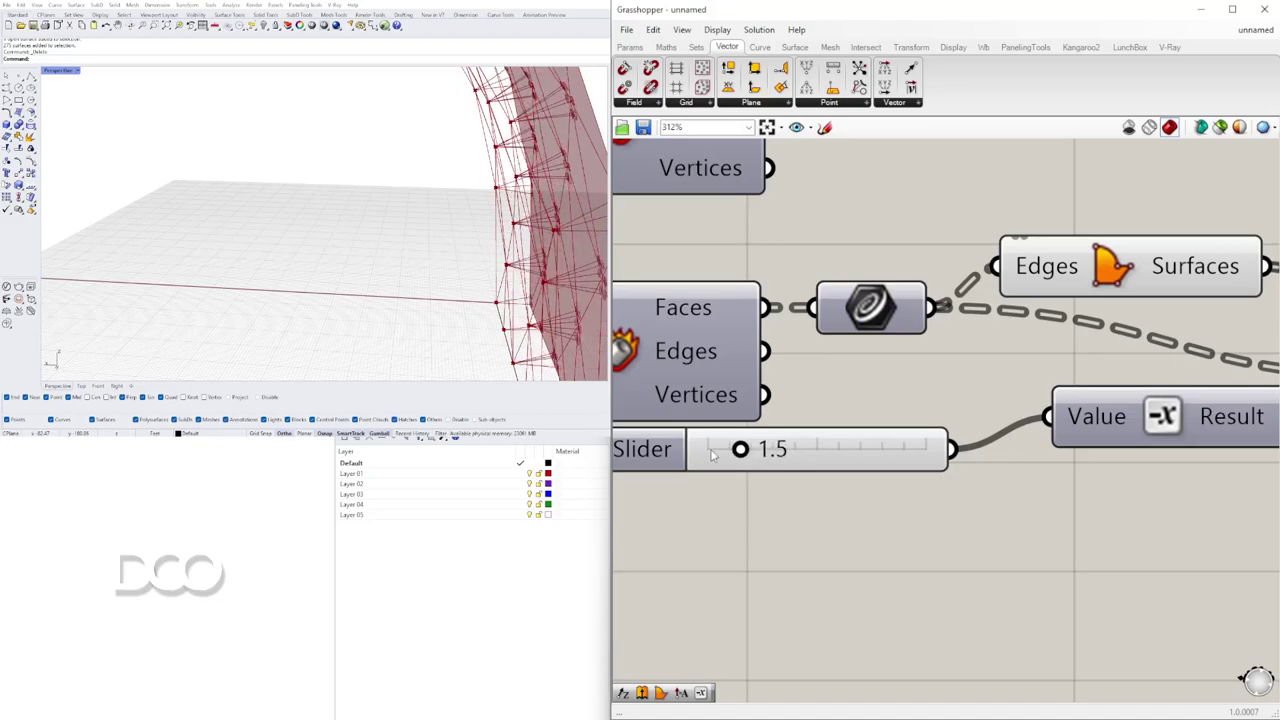
scroll(380, 204, up, 10)
scroll(340, 206, up, 5)
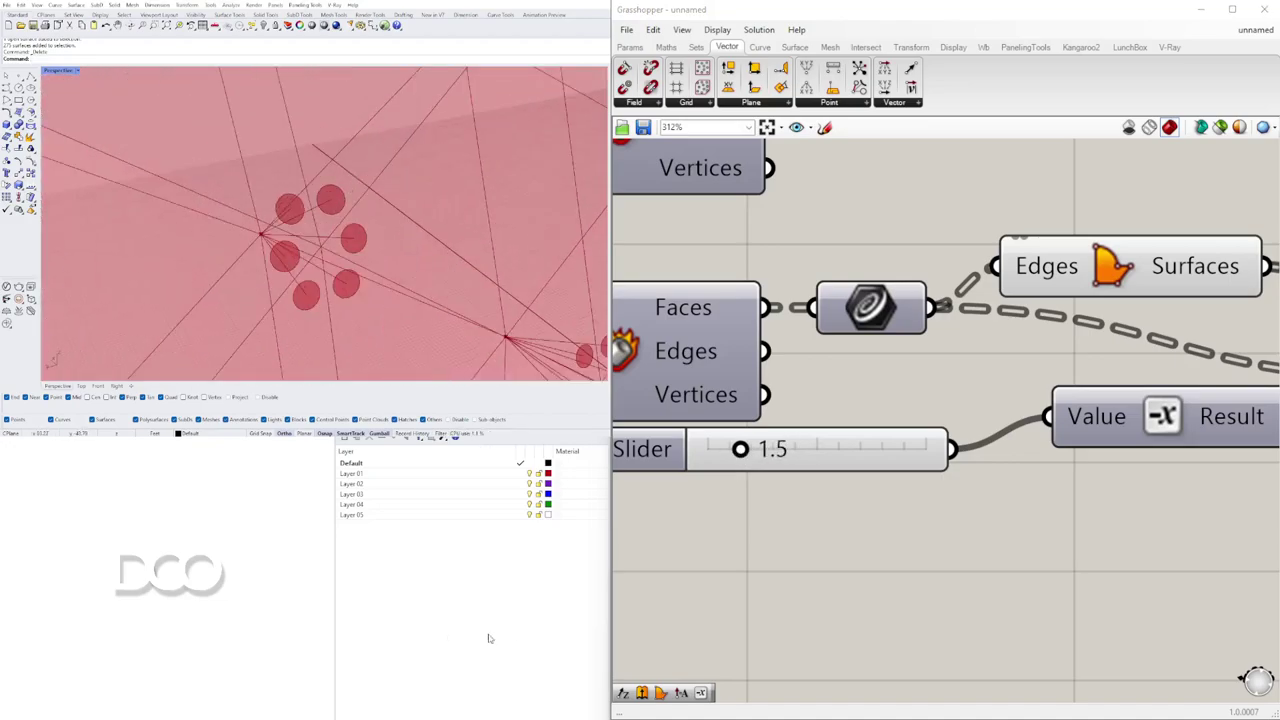
Step: Set the number slider controlling the panel outline offset distance to 1.8
mouse_move(740, 450)
mouse_down()
mouse_move(722, 450)
mouse_move(742, 456)
mouse_up()
click(402, 657)
scroll(310, 240, down, 12)
right_drag(285, 255, 362, 275)
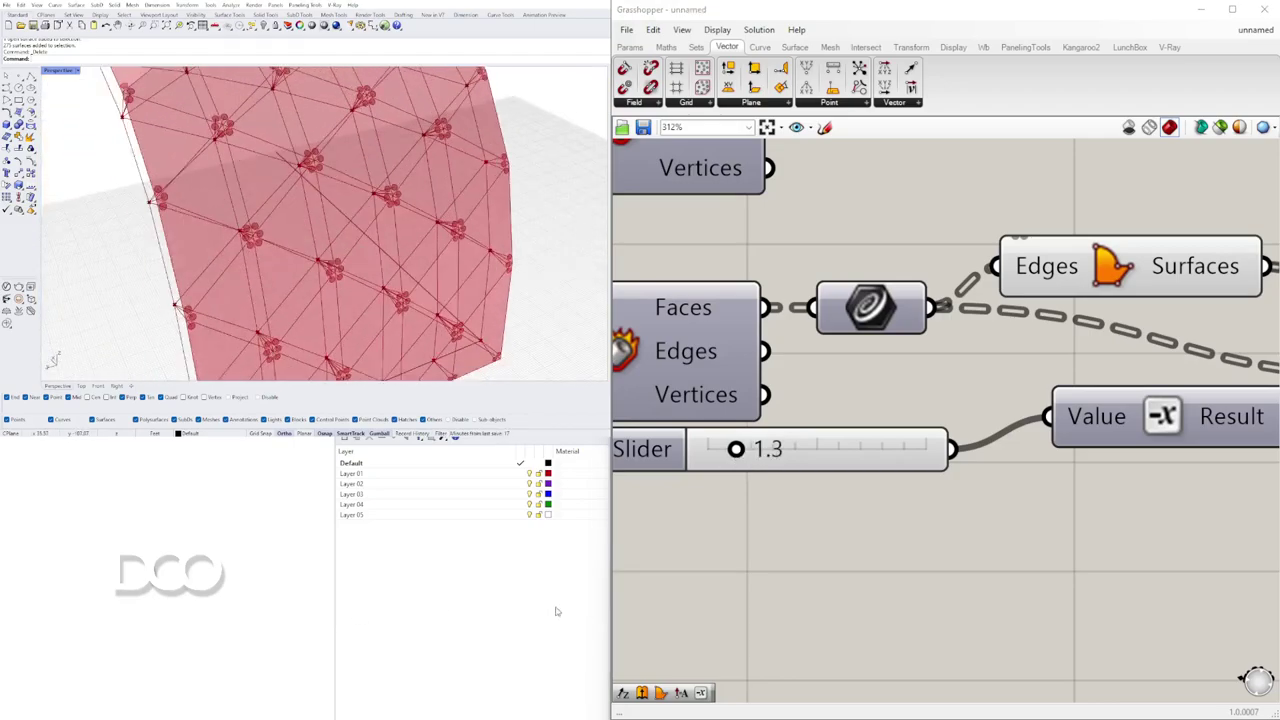
drag(729, 452, 867, 428)
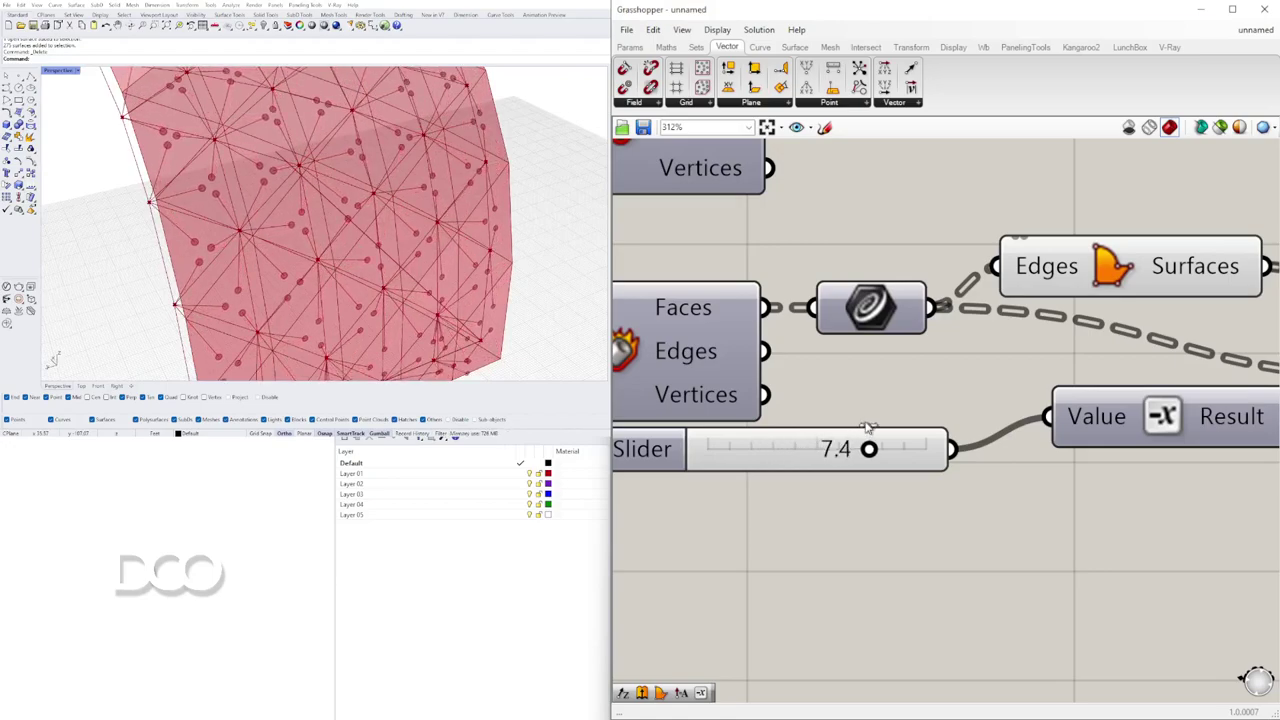
drag(868, 427, 748, 480)
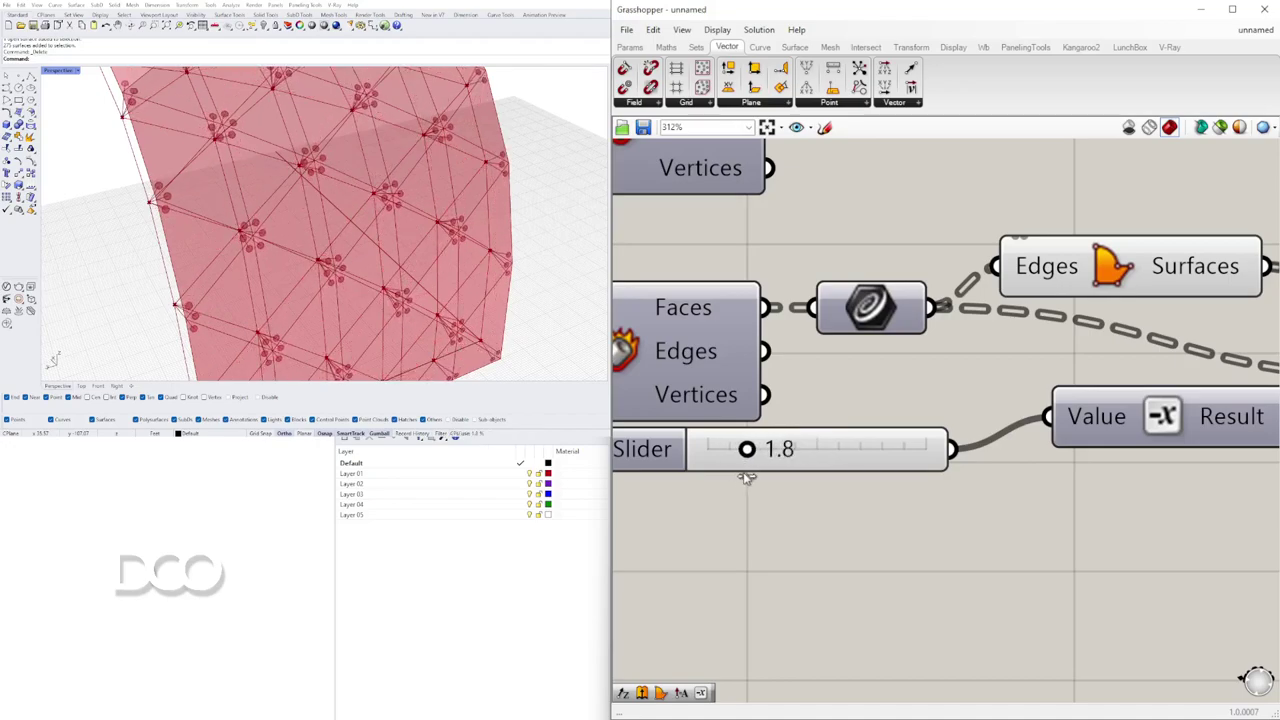
Step: Turn off the preview of the Discontinuity component fed by the upper panels' face outlines
right_drag(270, 262, 214, 212)
scroll(396, 235, down, 5)
scroll(215, 213, up, 3)
right_drag(396, 224, 425, 245)
scroll(1103, 337, down, 4)
right_drag(1103, 337, 757, 350)
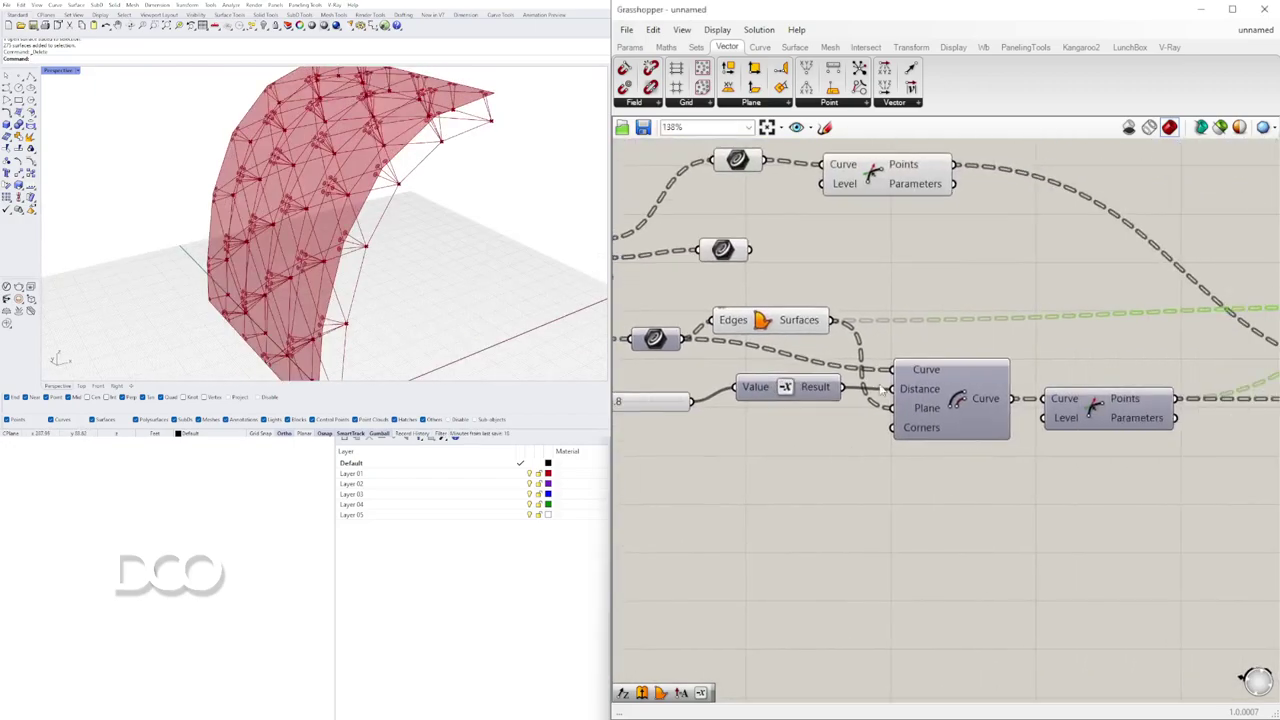
scroll(1000, 380, down, 2)
drag(1014, 318, 950, 266)
middle_click(950, 265)
click(996, 220)
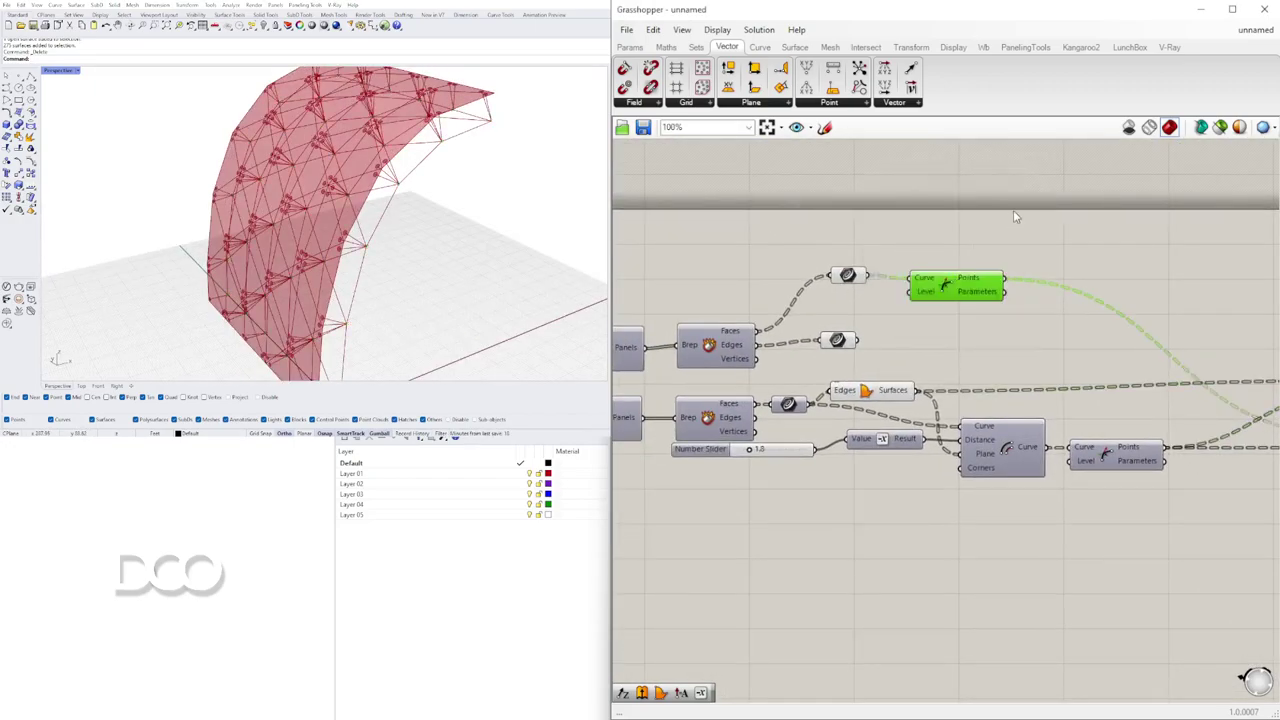
click(1013, 211)
Step: Tidy the upper branch by aligning its two curve parameters vertically and moving the Discontinuity component closer to them
scroll(857, 276, up, 2)
drag(842, 279, 873, 285)
drag(1045, 358, 820, 336)
click(866, 278)
drag(949, 280, 826, 294)
click(845, 272)
Step: Examine the connecting lines and discs across the panelled surface, close up and from a distance
right_drag(393, 224, 312, 260)
scroll(390, 257, up, 5)
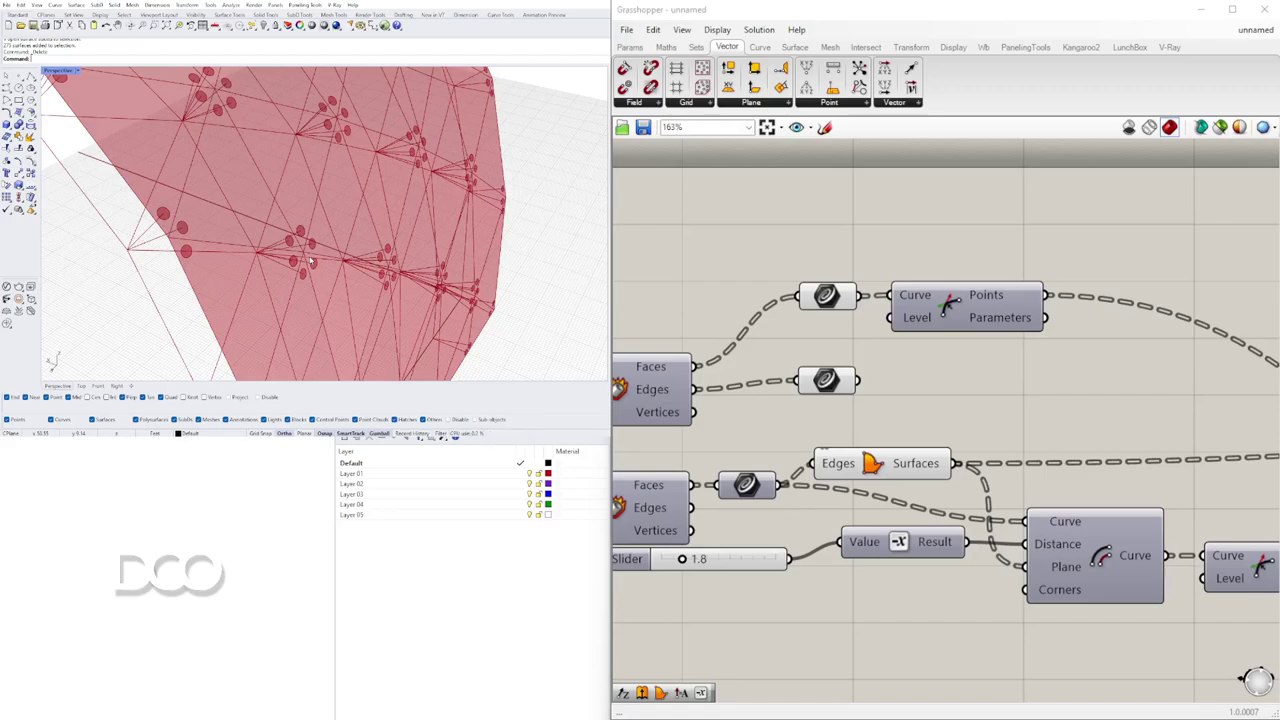
scroll(291, 233, down, 3)
right_drag(330, 233, 260, 200)
scroll(240, 160, down, 3)
scroll(266, 190, up, 4)
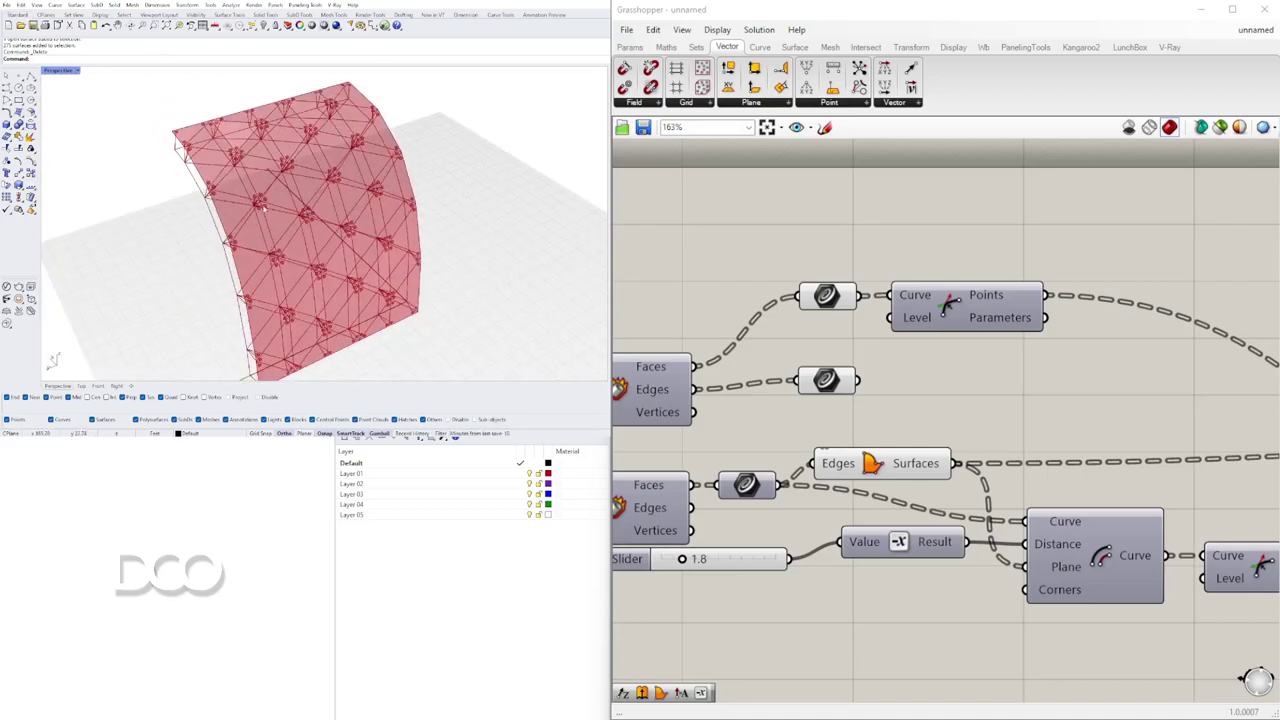
mouse_move(347, 261)
right_down()
mouse_move(446, 231)
mouse_move(352, 240)
right_up()
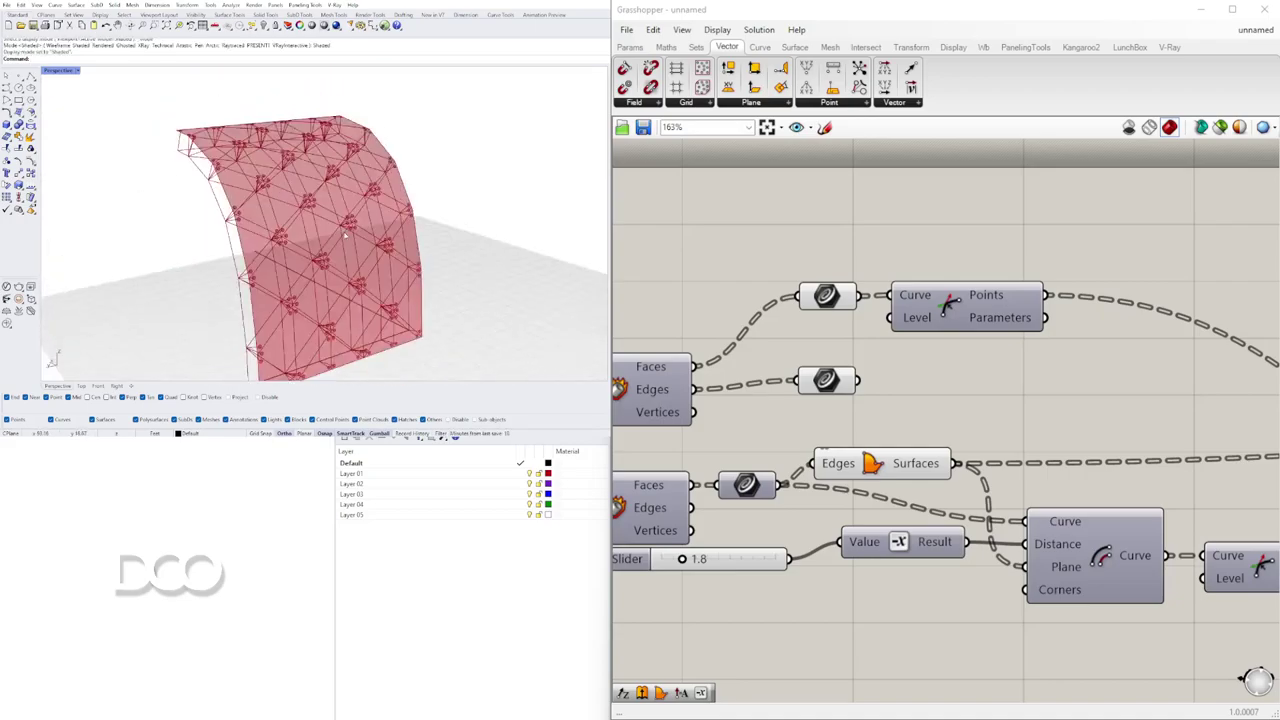
scroll(1050, 420, down, 3)
Step: Add a Region Difference component to the canvas beyond the Line component
right_drag(1066, 429, 679, 447)
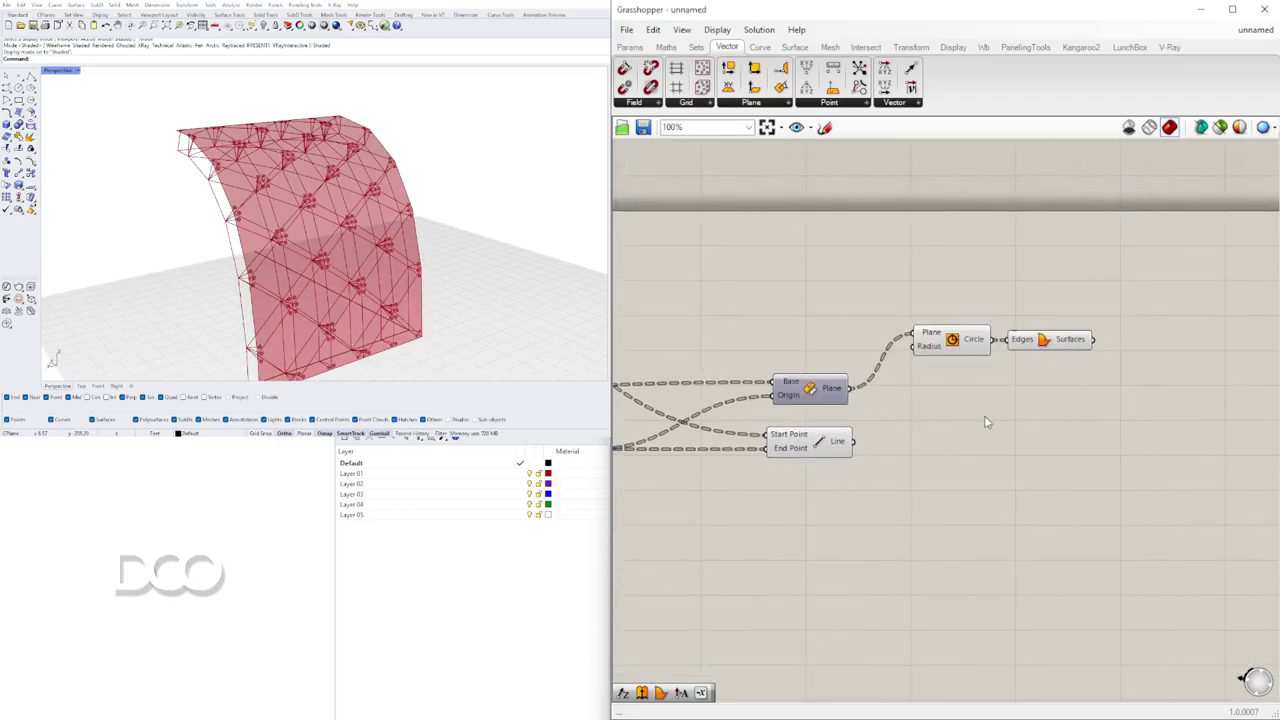
double_click(987, 417)
text(reg)
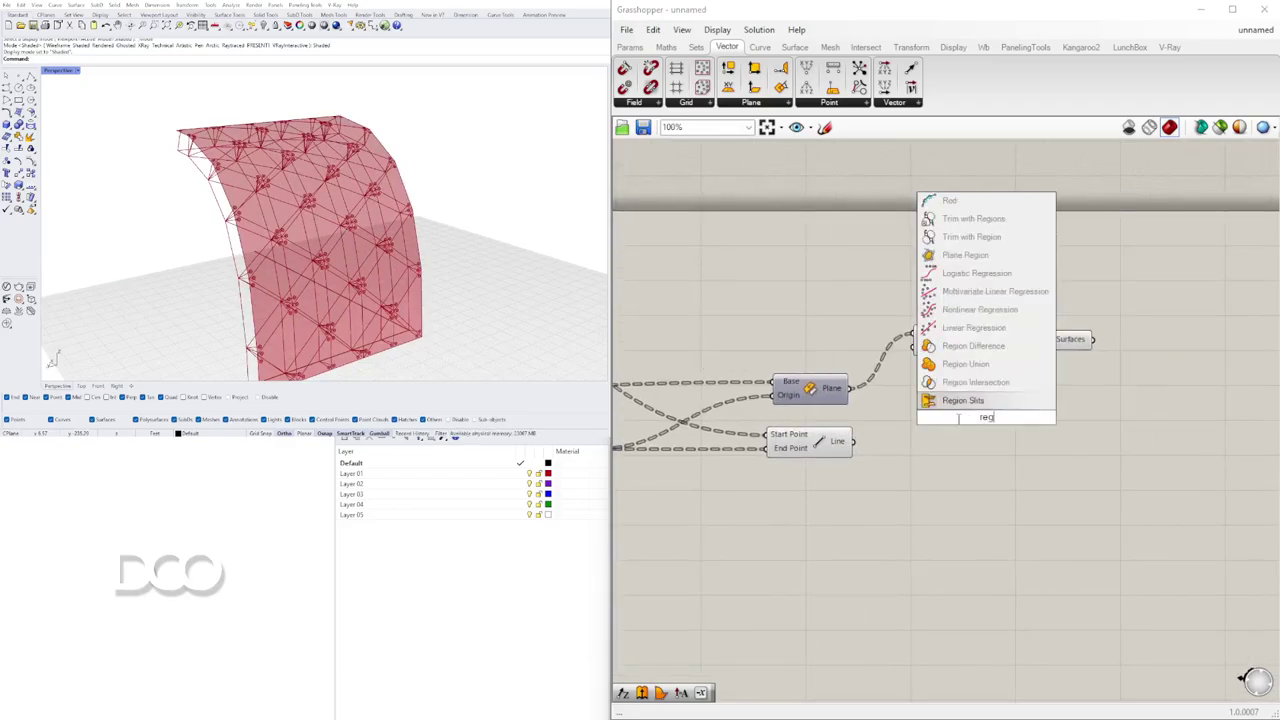
click(988, 346)
drag(987, 424, 1173, 450)
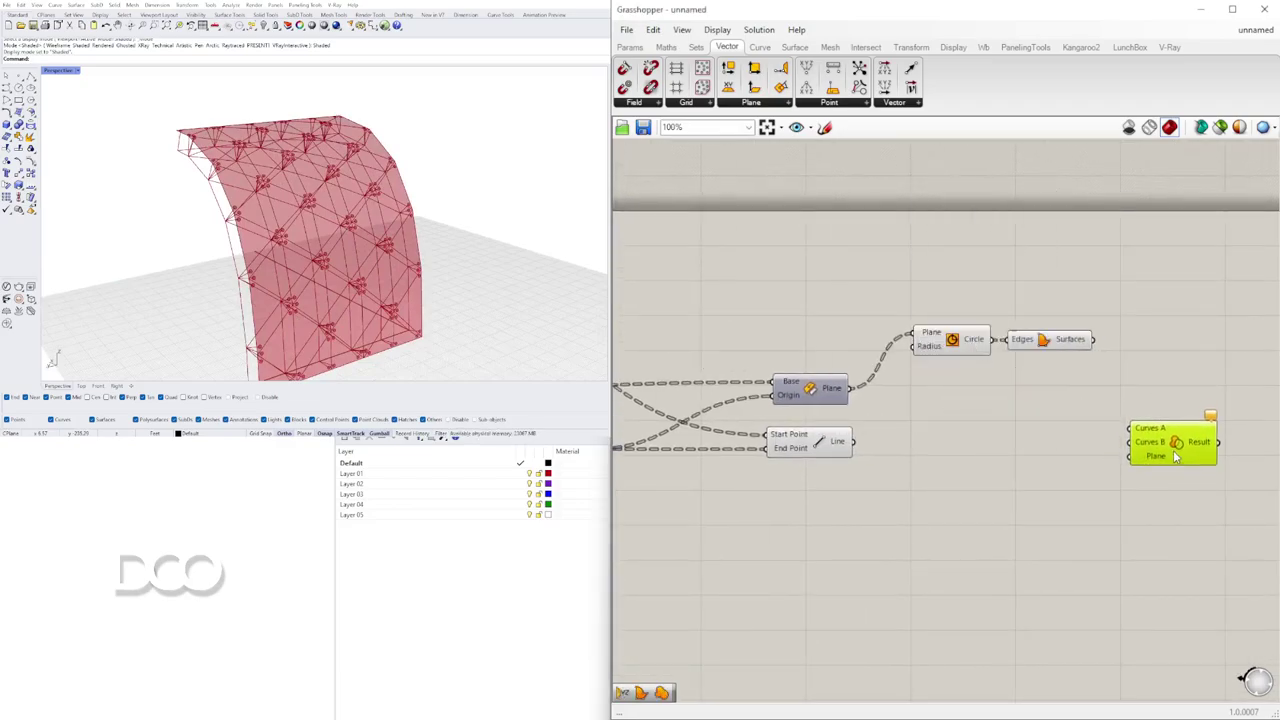
Step: Connect the panels' Boundary Surfaces output to Curves A of Region Difference and the Circle output to Curves B
scroll(724, 385, down, 3)
right_drag(640, 372, 855, 364)
scroll(856, 363, up, 1)
click(741, 401)
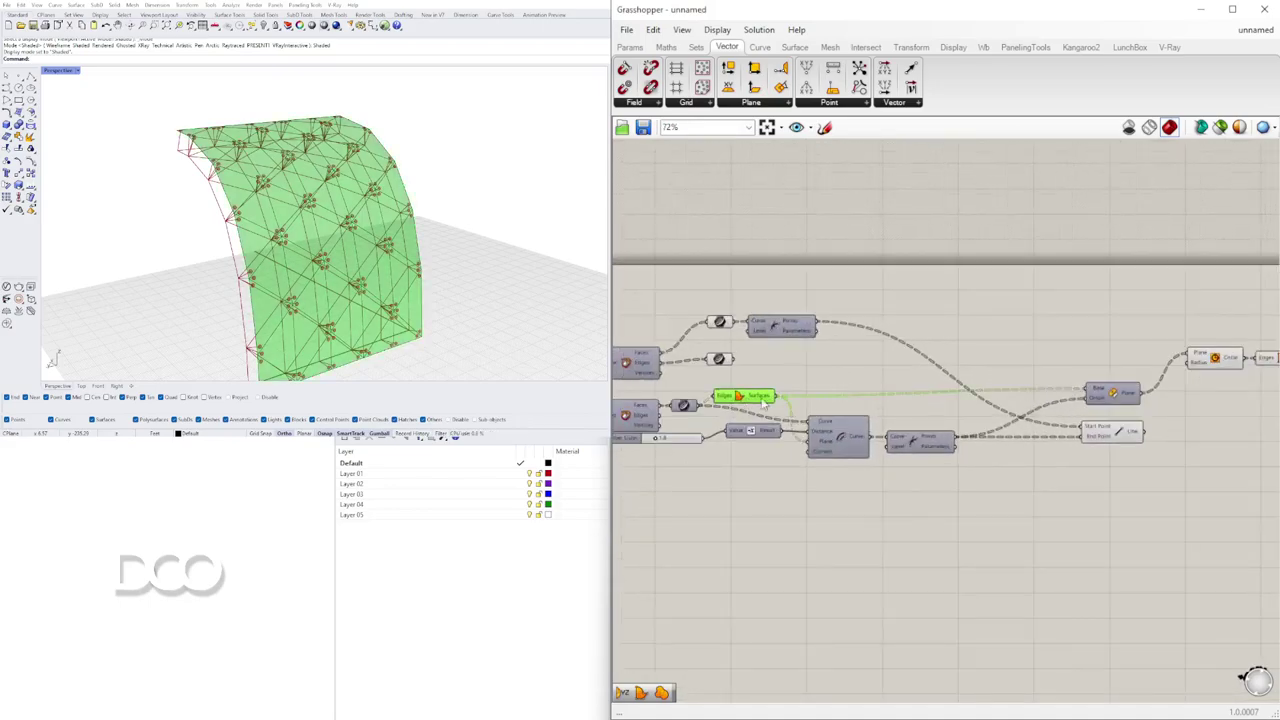
right_drag(807, 402, 691, 384)
scroll(727, 340, down, 2)
drag(662, 380, 1131, 383)
scroll(1054, 390, up, 5)
click(945, 287)
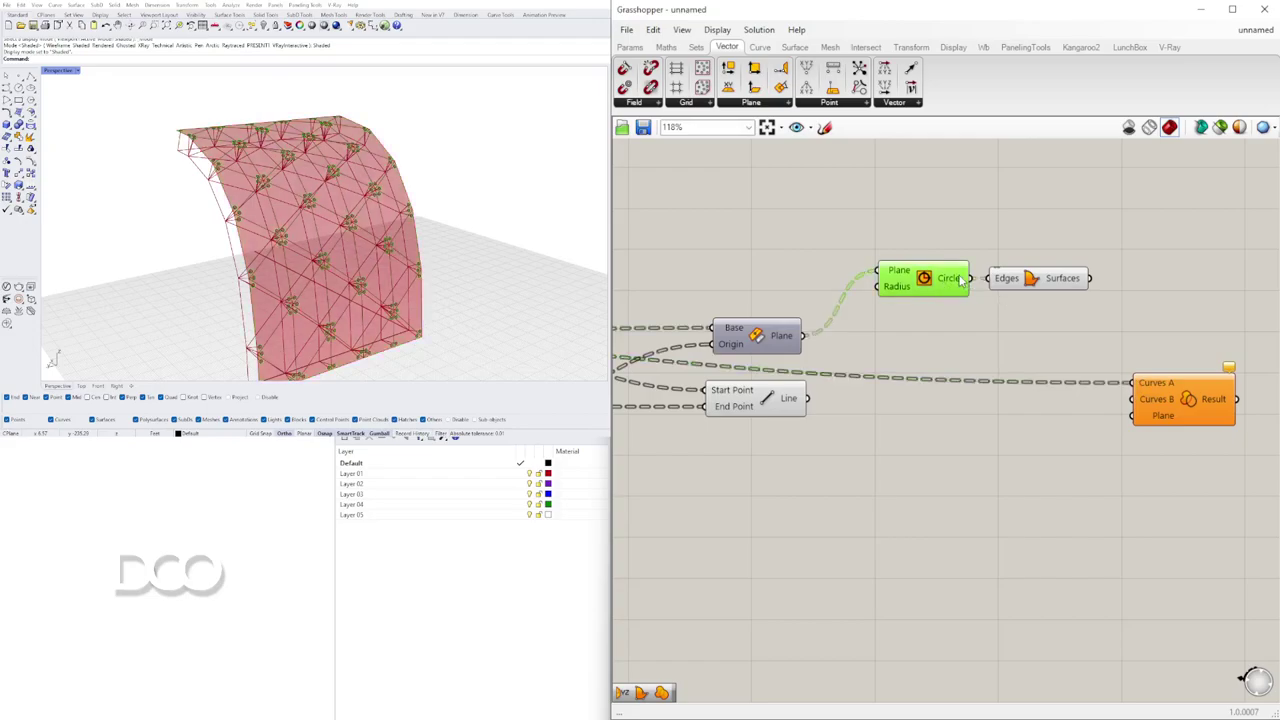
click(1190, 416)
Step: Add a Boundary Surfaces component after Region Difference and connect the Result output to its Edges input
right_drag(1200, 413, 1094, 420)
double_click(1094, 412)
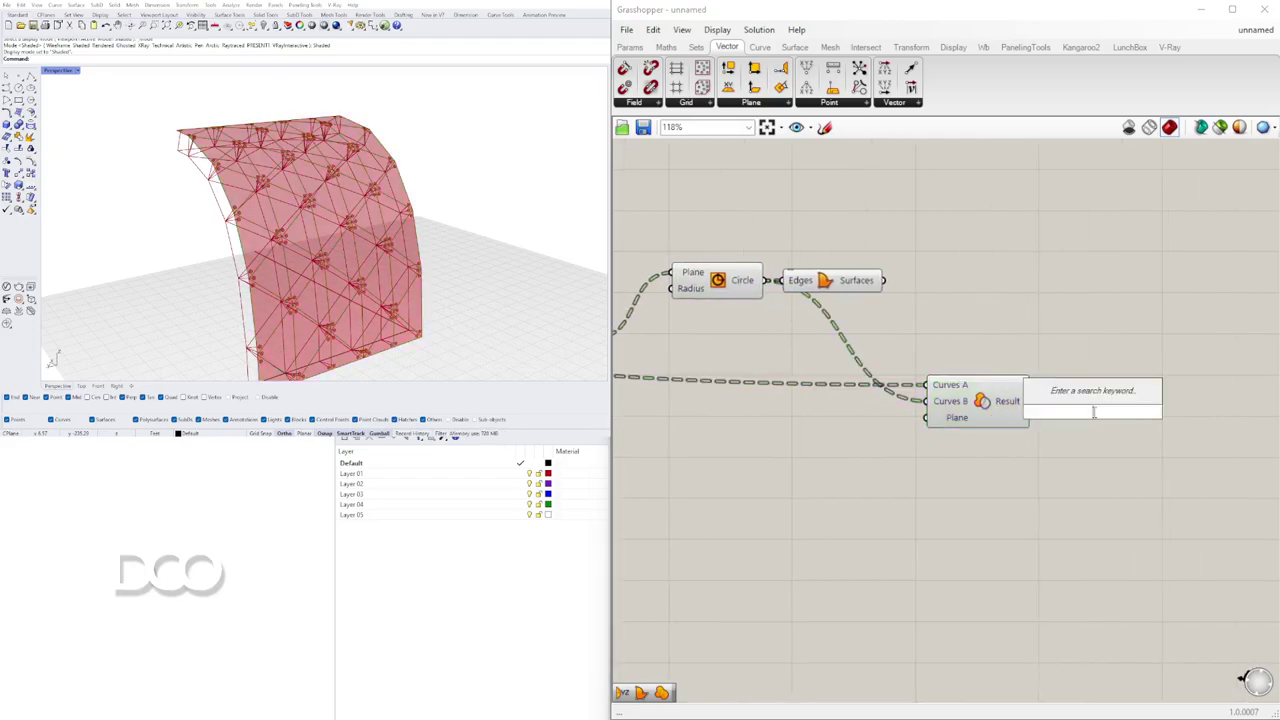
text(bou)
click(1081, 398)
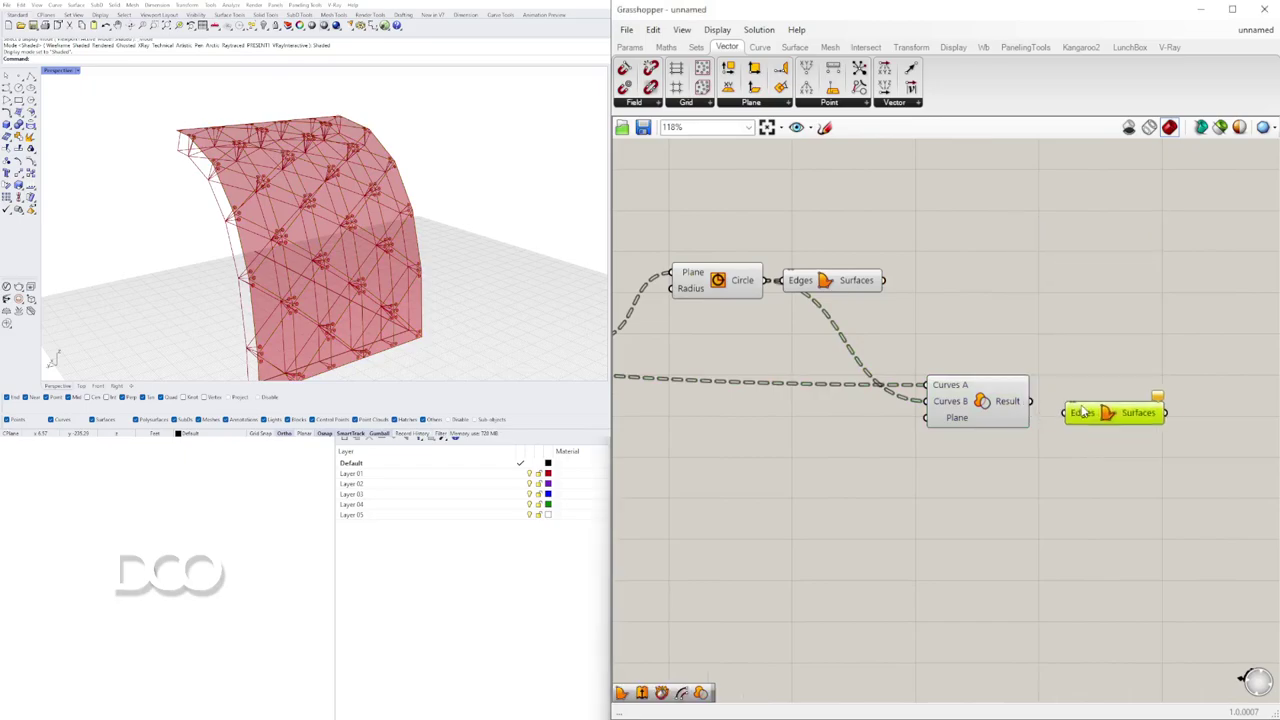
drag(1029, 402, 1093, 402)
click(1038, 338)
Step: Turn off the preview of the Circle component and its attached Boundary Surfaces component
drag(957, 316, 752, 254)
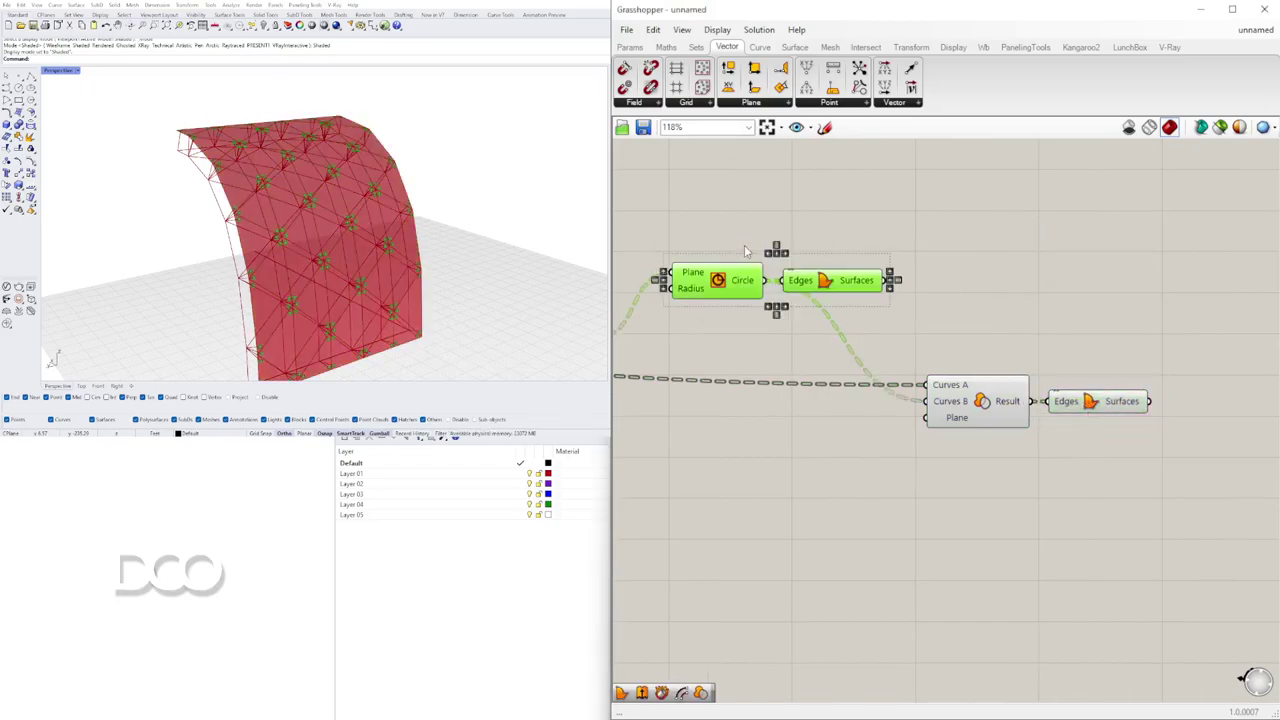
middle_click(789, 246)
click(792, 200)
Step: Examine the circular cut-outs in the panels close up and from several angles in the Rhino viewport
scroll(326, 241, up, 10)
scroll(309, 283, down, 6)
mouse_move(309, 283)
right_down()
mouse_move(347, 264)
mouse_move(323, 250)
mouse_move(302, 285)
right_up()
scroll(323, 250, down, 5)
scroll(248, 157, up, 3)
right_drag(248, 157, 373, 186)
scroll(257, 211, up, 6)
scroll(257, 211, down, 9)
scroll(373, 186, up, 4)
Step: Raise the circles' Boundary Surfaces component above the Circle component and place an Extrude component beyond it
right_drag(1138, 362, 1026, 320)
click(905, 282)
right_drag(903, 280, 1121, 332)
drag(948, 297, 957, 257)
click(1097, 283)
double_click(1098, 288)
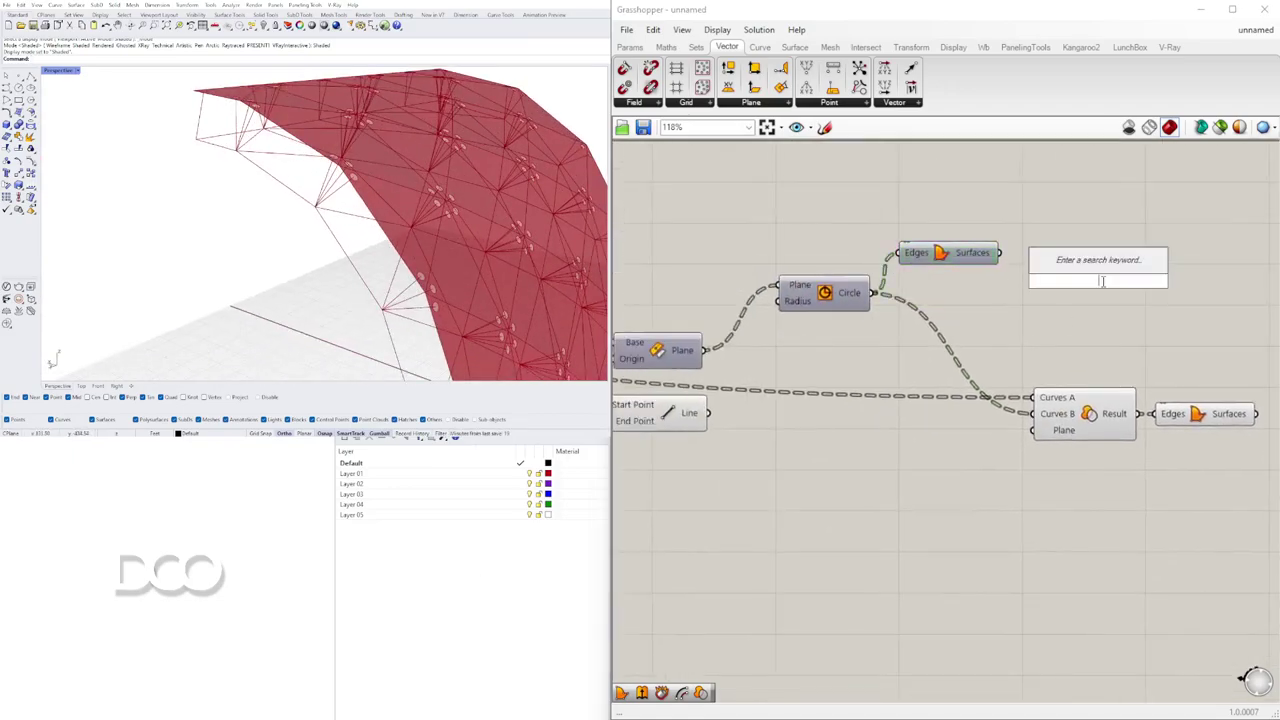
text(extr)
click(1084, 267)
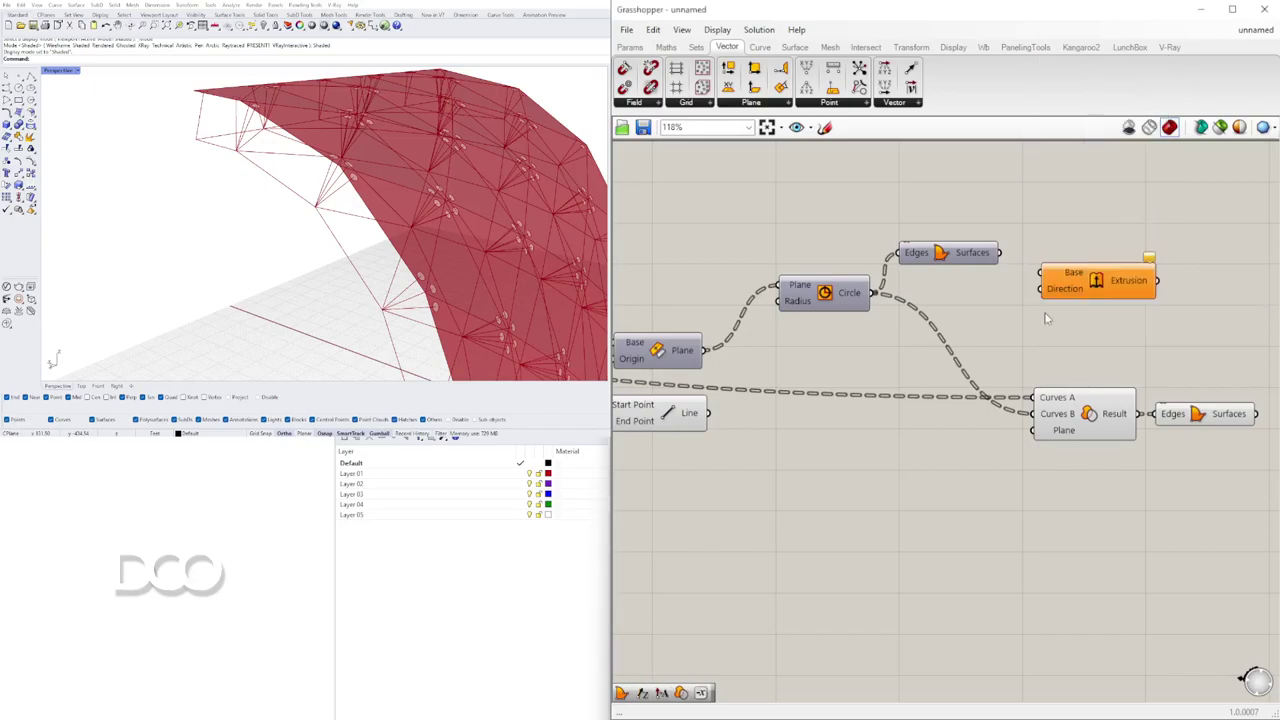
right_drag(1092, 301, 983, 299)
drag(983, 299, 1088, 290)
Step: Add an Amplitude component, feeding the disc surfaces into its Vector input and its output into Extrude's Direction input
double_click(952, 330)
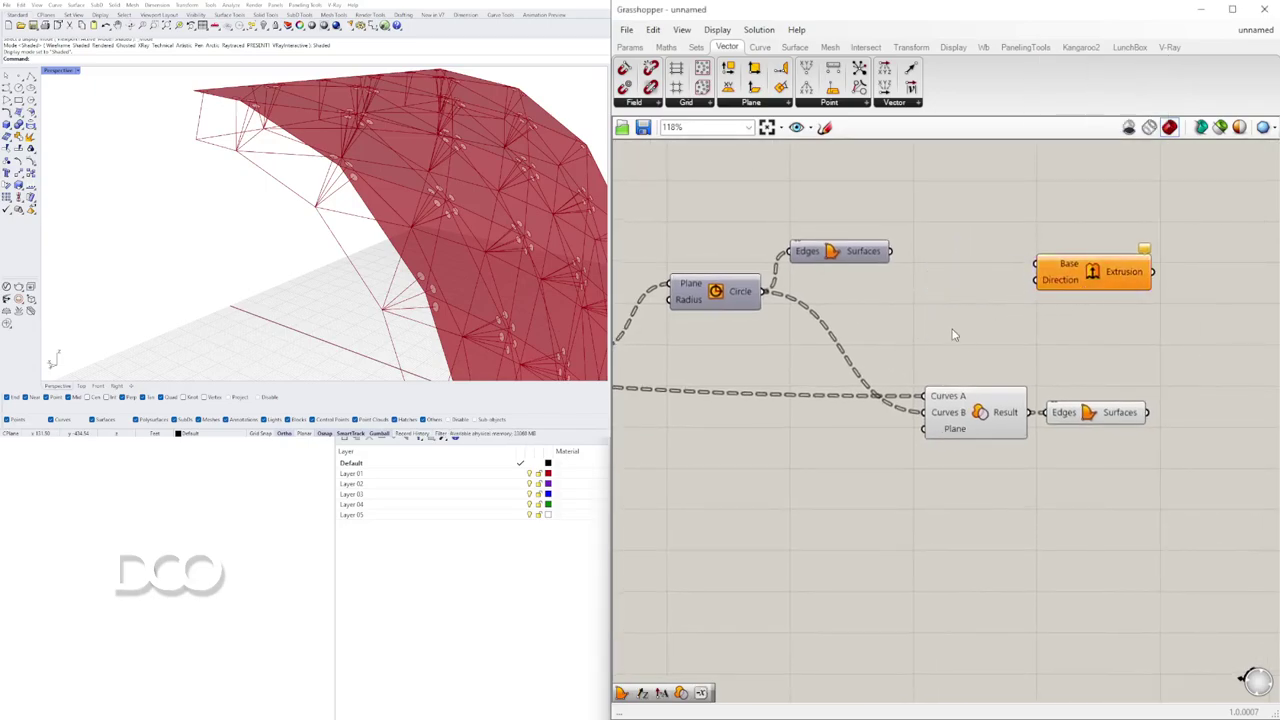
text(ampl)
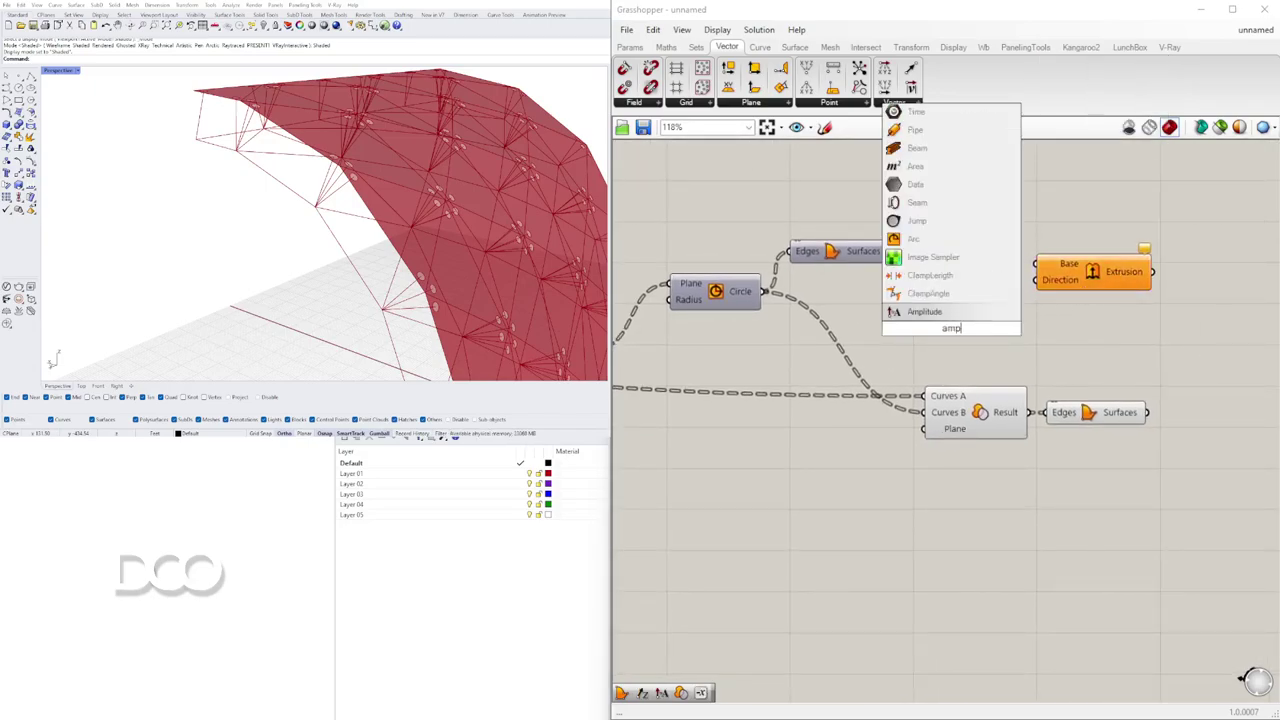
click(938, 314)
drag(897, 289, 897, 320)
drag(944, 325, 961, 199)
drag(1099, 265, 1187, 258)
drag(964, 209, 1012, 209)
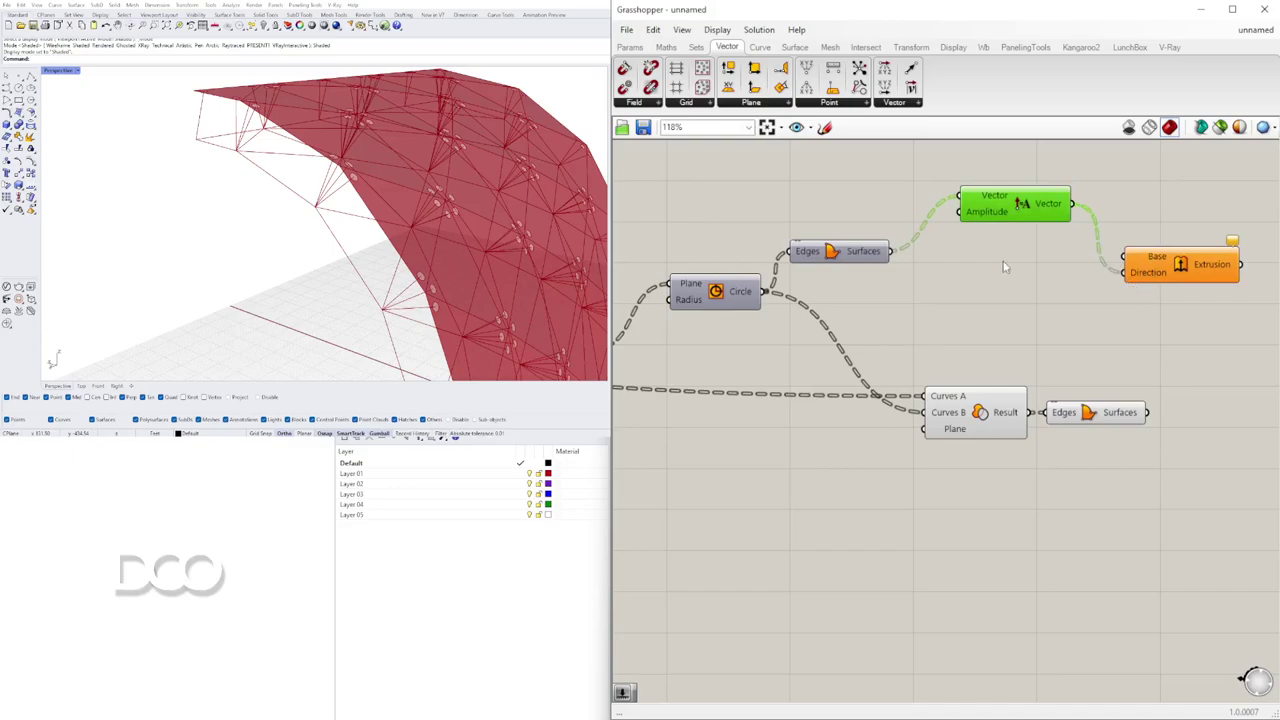
Step: Connect the disc surfaces to the Extrude component's Base input and place the Amplitude component below that wire
drag(1119, 260, 1124, 257)
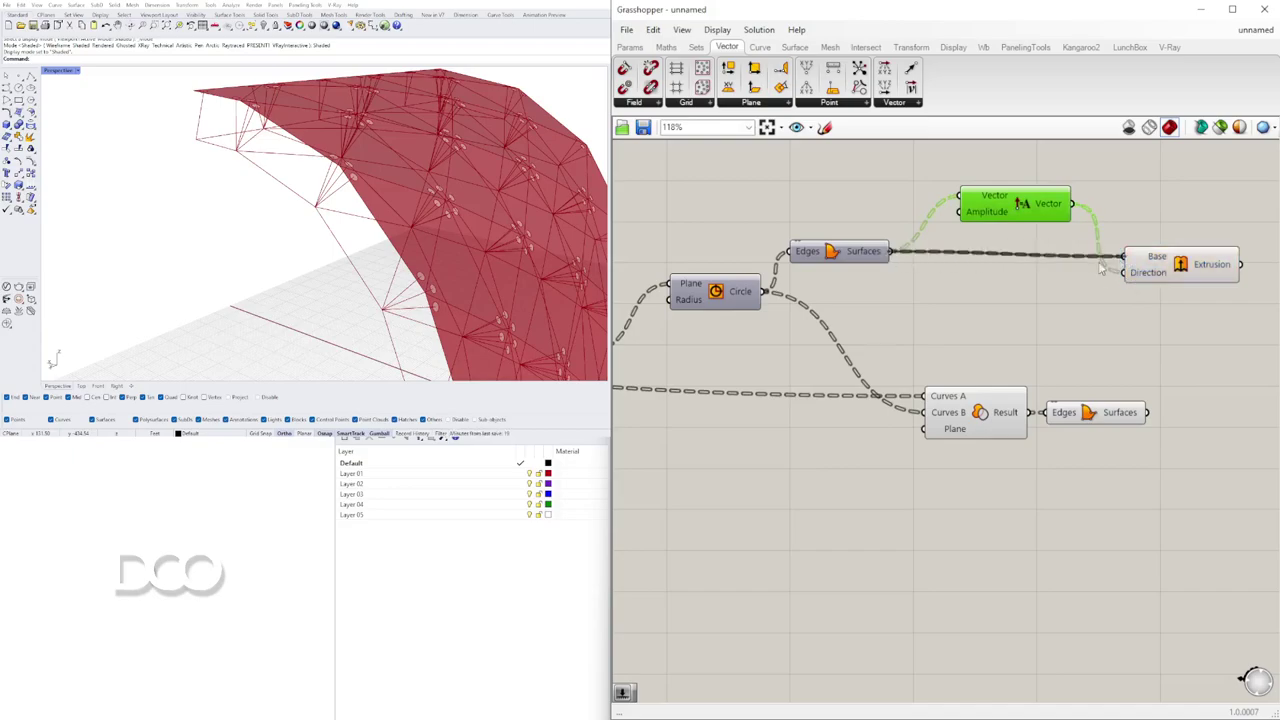
drag(1040, 203, 1027, 285)
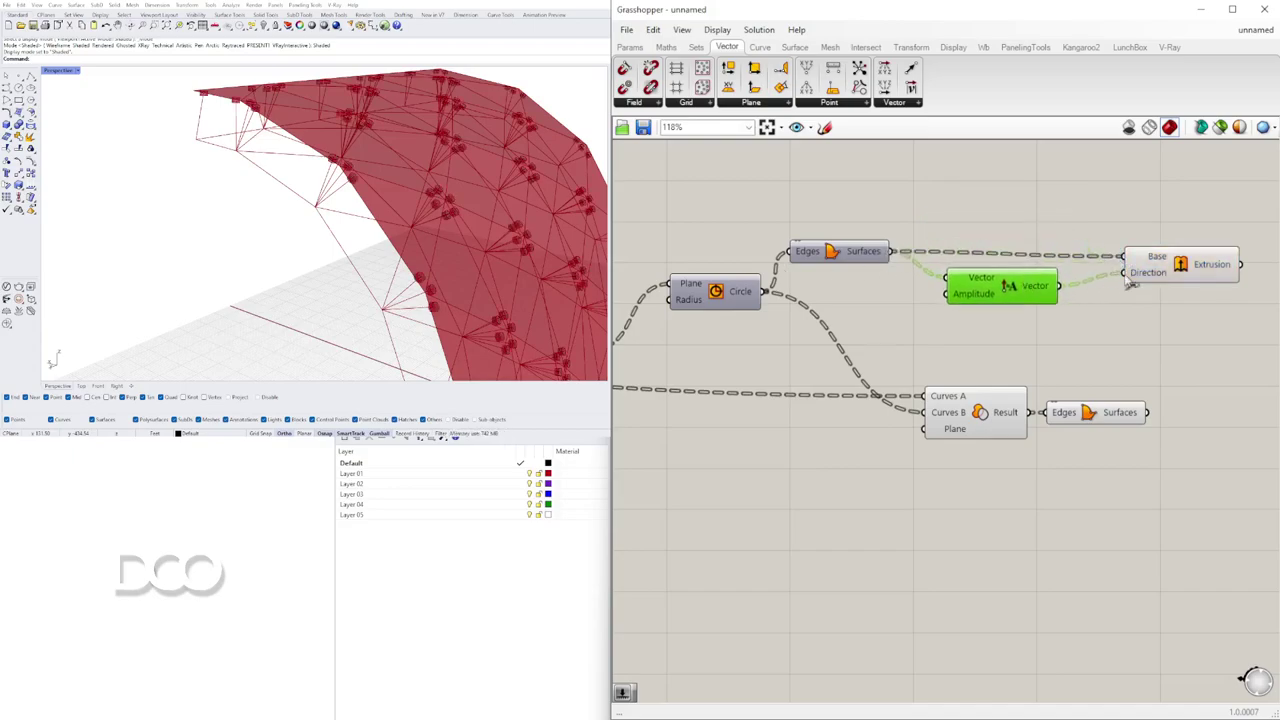
click(1190, 262)
click(975, 240)
right_drag(430, 185, 415, 212)
scroll(511, 246, down, 3)
scroll(465, 172, down, 3)
scroll(1052, 306, down, 4)
Step: Turn off the preview of the Region Difference component
drag(1181, 300, 998, 237)
click(1041, 237)
drag(1183, 424, 1020, 351)
scroll(1020, 352, up, 4)
click(1051, 440)
click(1025, 366)
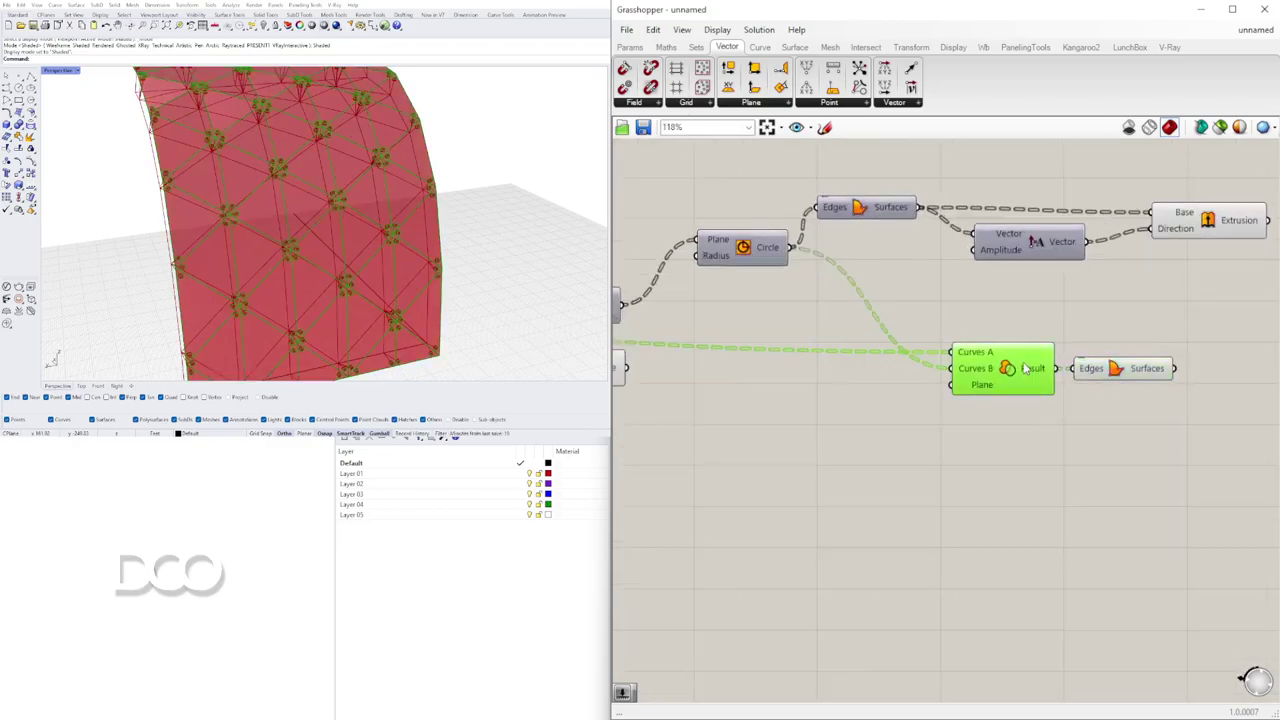
right_click(1009, 367)
click(1024, 387)
click(1143, 370)
click(1159, 424)
Step: Turn off the preview of the Boundary Surfaces component built from the lower panels' face outlines
right_drag(290, 240, 385, 248)
scroll(1160, 407, down, 4)
scroll(960, 407, up, 4)
right_drag(927, 408, 1176, 405)
scroll(1176, 400, down, 5)
scroll(844, 351, up, 4)
click(871, 366)
middle_click(871, 350)
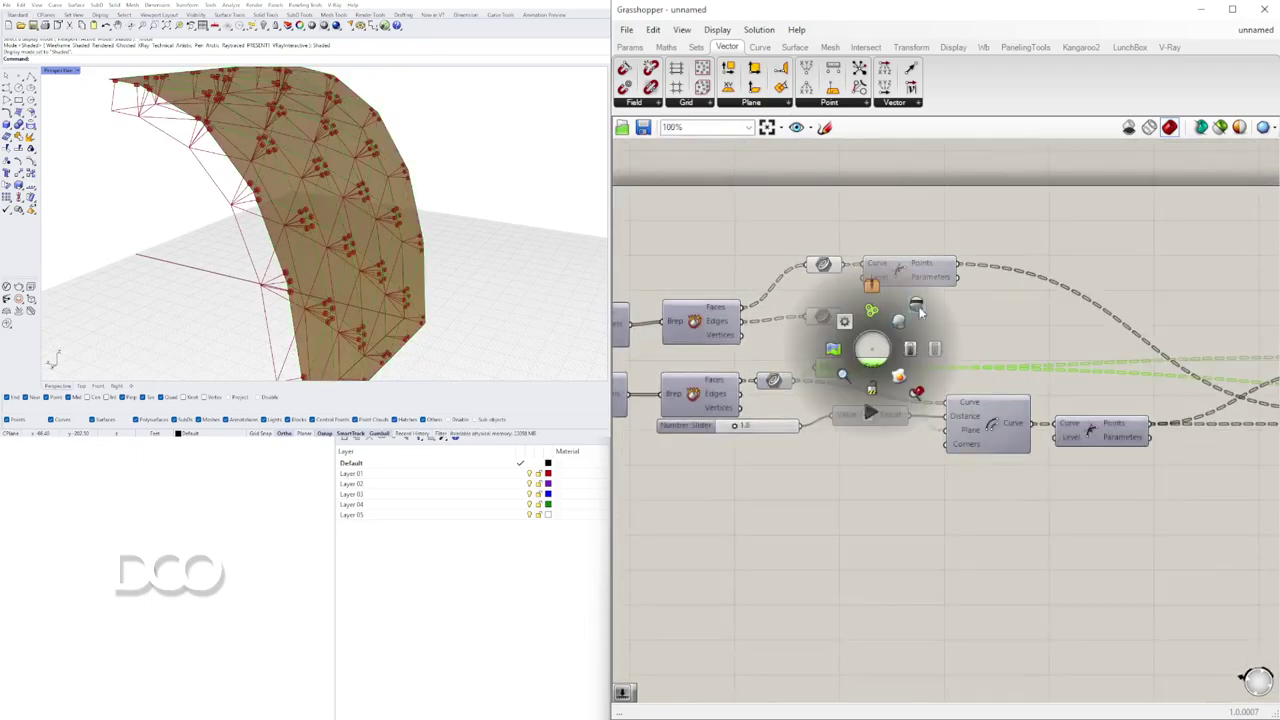
click(903, 317)
Step: Examine the extruded discs close up and highlight the connecting lines by selecting the Line component
right_drag(412, 228, 476, 214)
scroll(330, 240, up, 5)
right_drag(330, 240, 391, 268)
scroll(910, 402, down, 5)
scroll(1165, 402, up, 6)
click(1028, 438)
scroll(840, 446, down, 2)
right_drag(1088, 512, 1246, 460)
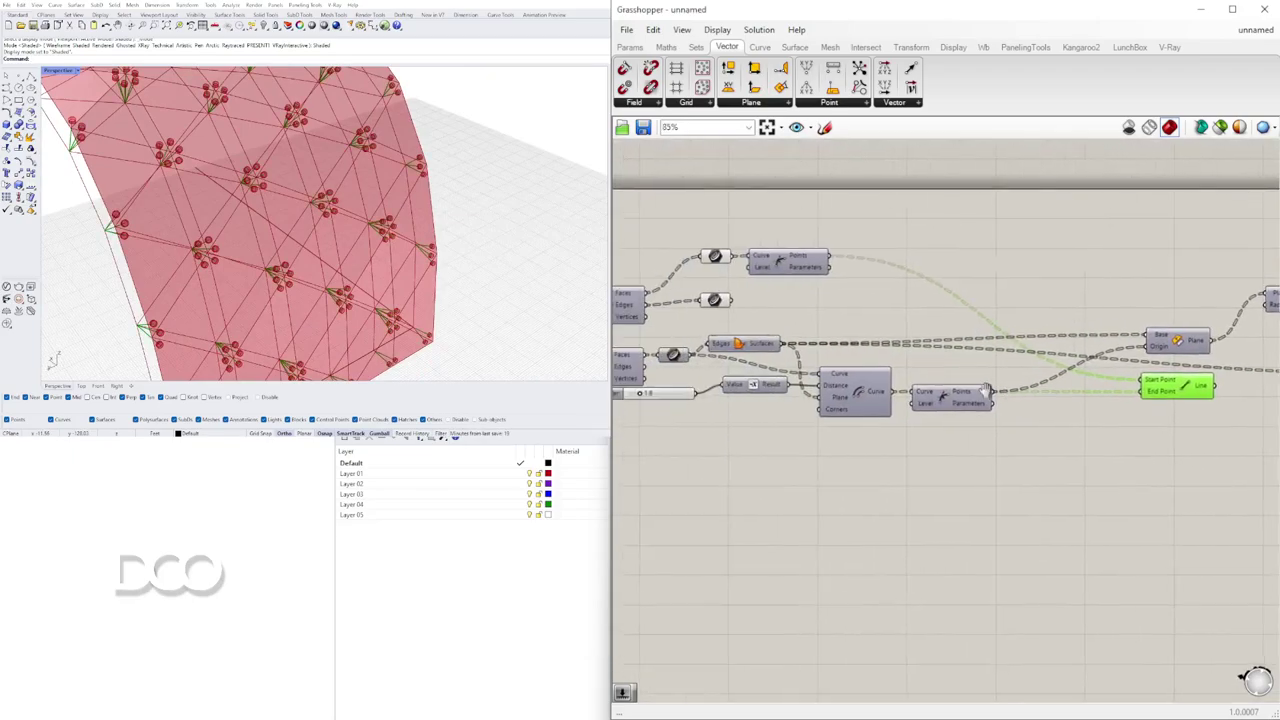
right_drag(1011, 475, 869, 444)
double_click(1043, 457)
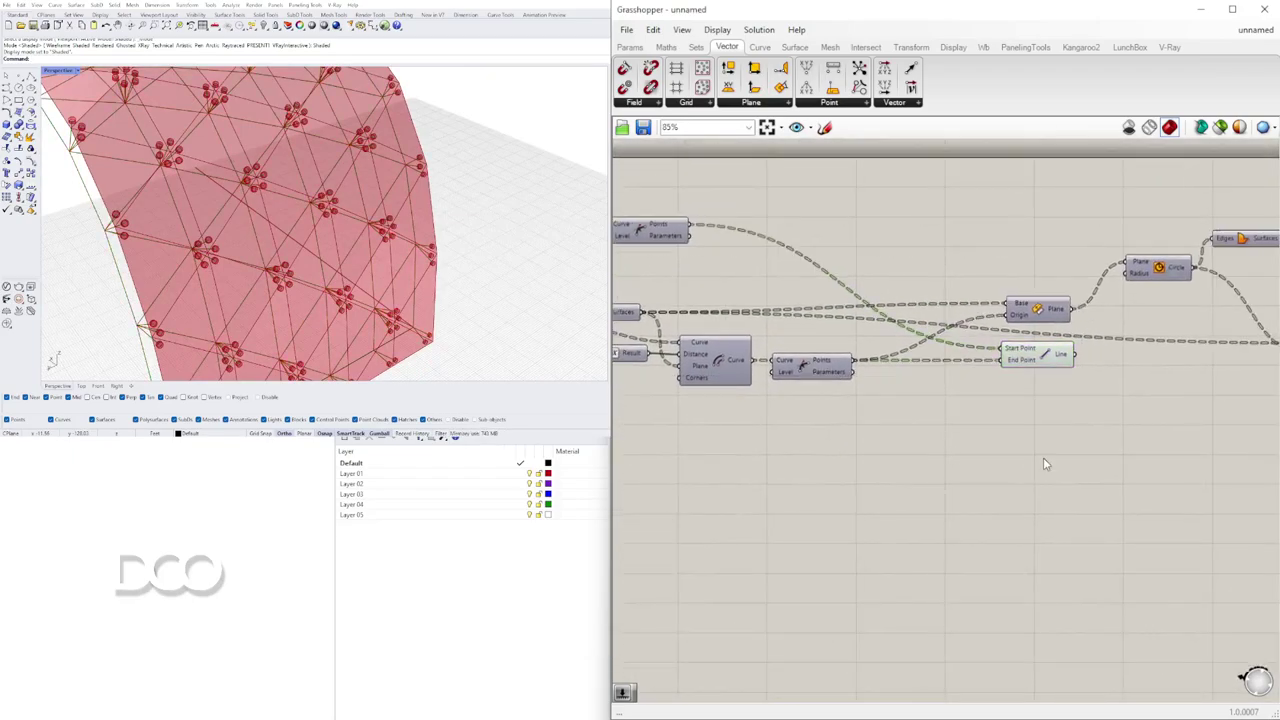
text(pip)
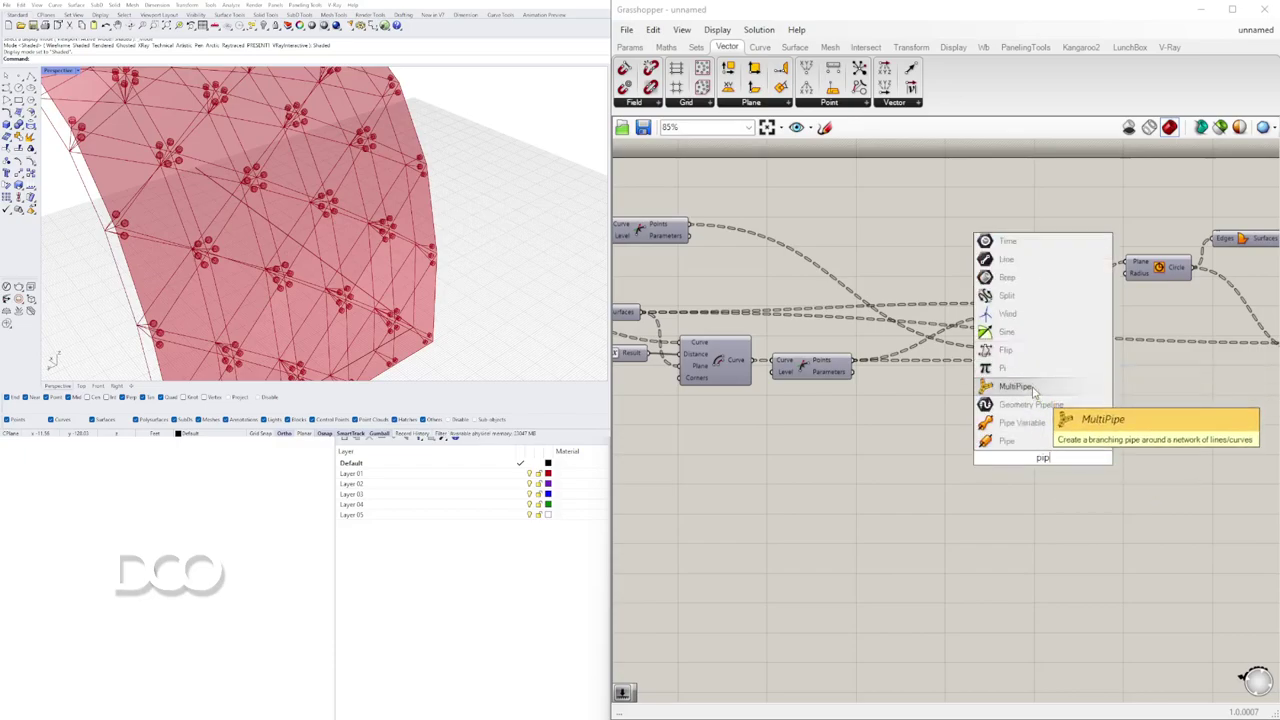
click(1033, 389)
right_drag(861, 450, 995, 430)
key(Delete)
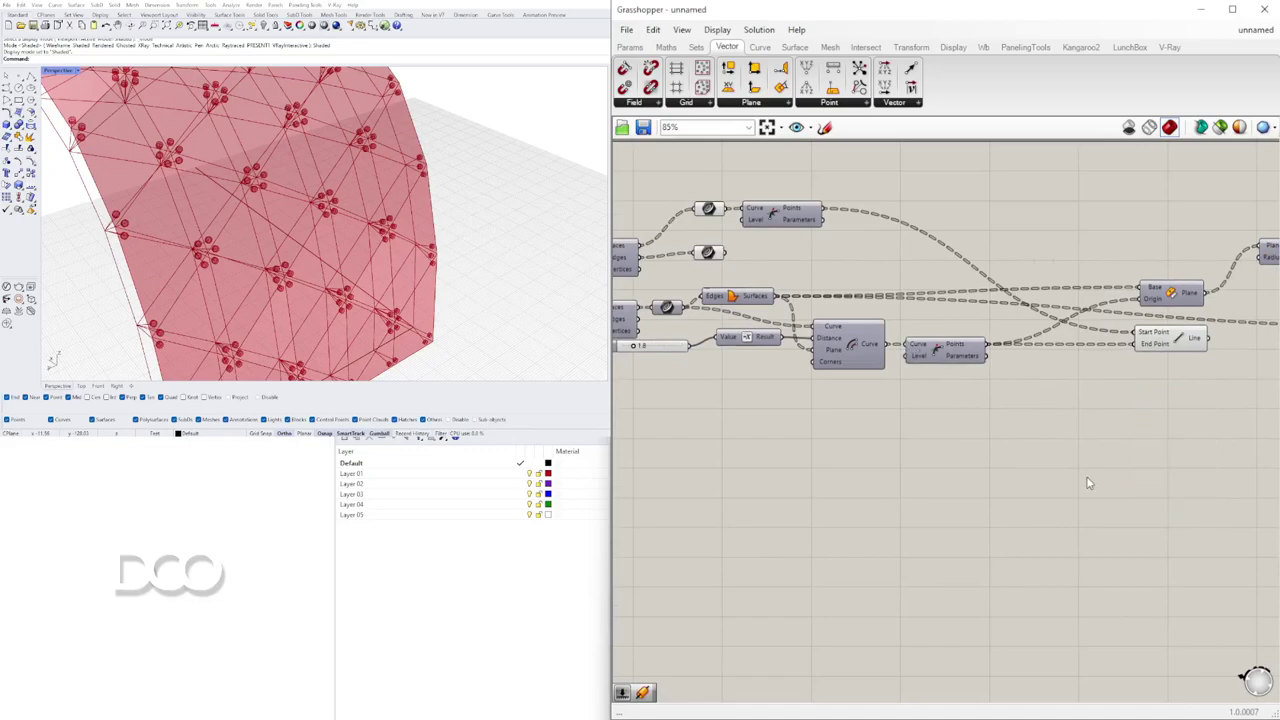
Step: Add a Pipe component below the Line component and choose an end cap type for its Caps input
double_click(1063, 477)
text(pip)
click(1046, 471)
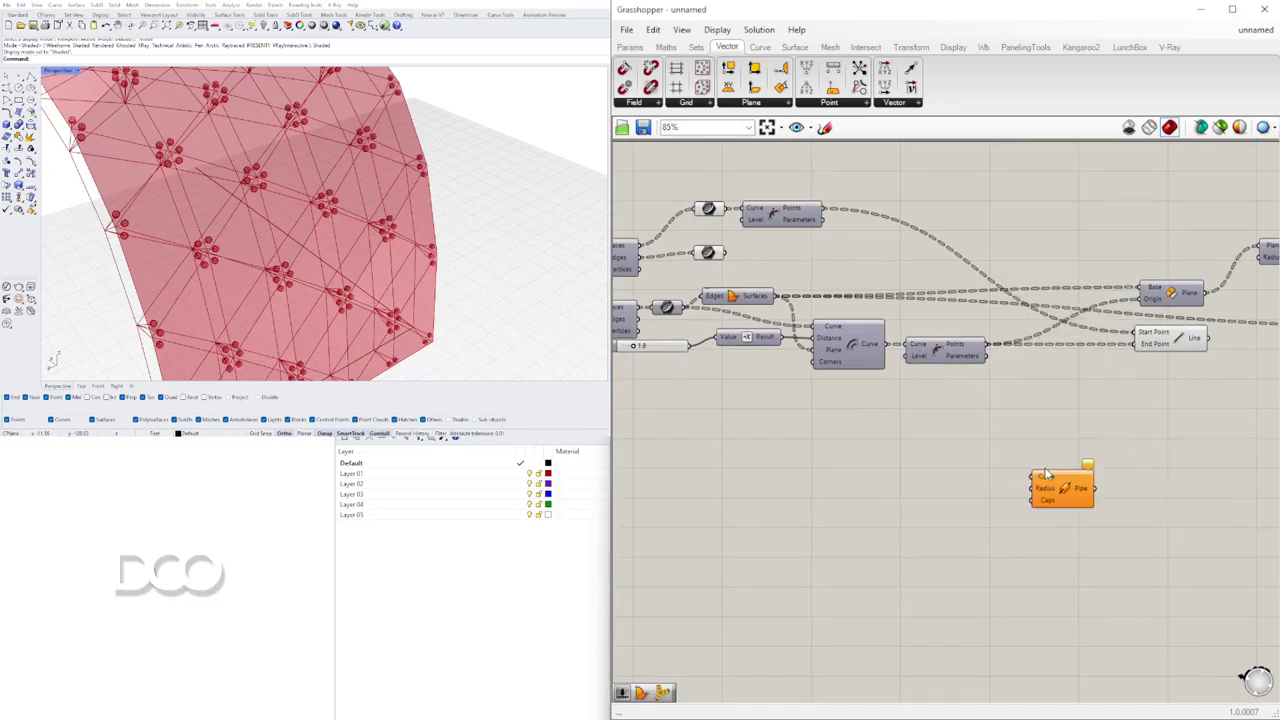
right_click(1051, 504)
click(1072, 636)
drag(1051, 505, 1055, 461)
Step: Try piping the upper panels' edge curves with the Pipe component, and delete that component
double_click(720, 252)
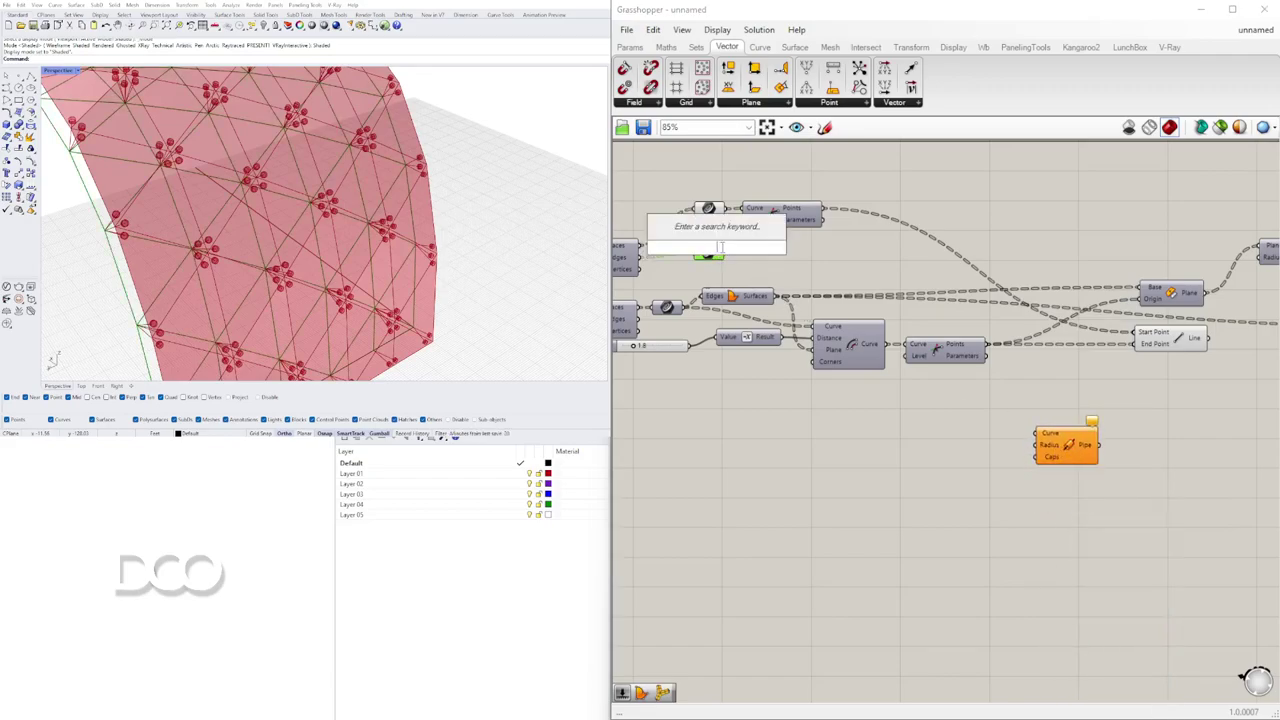
click(738, 276)
drag(1033, 410, 947, 453)
click(879, 471)
right_click(921, 427)
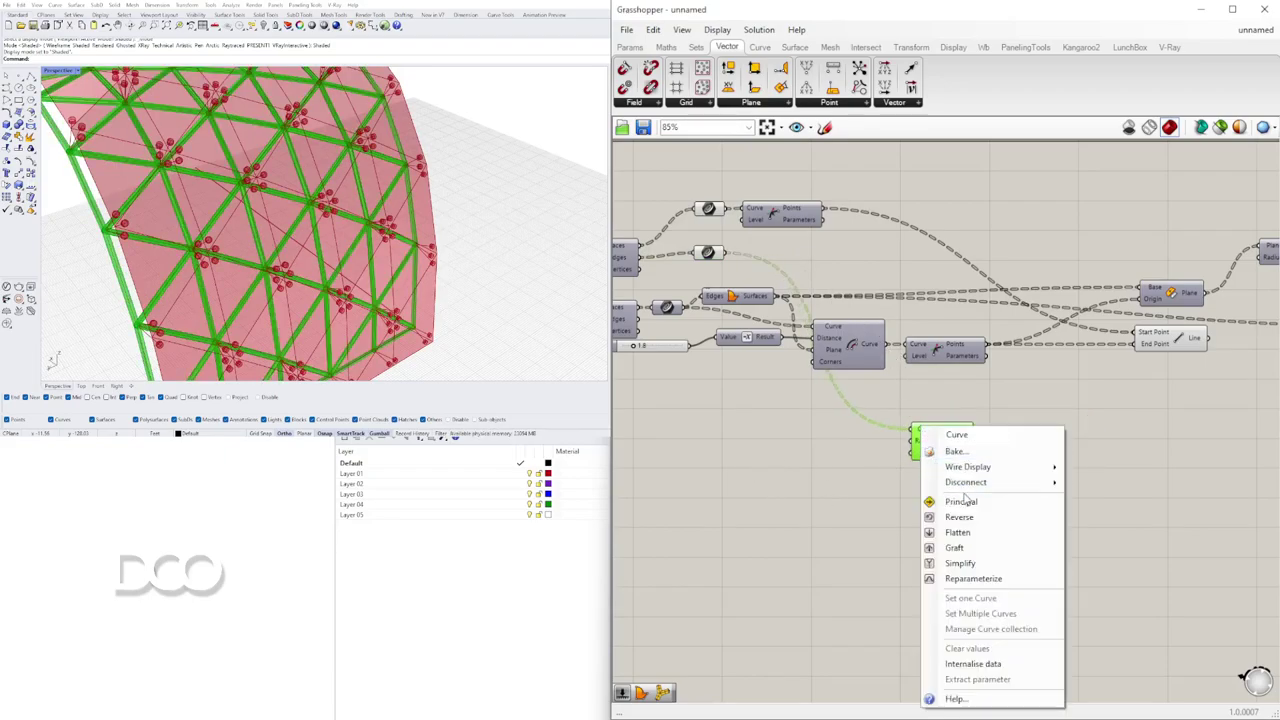
click(898, 506)
click(945, 452)
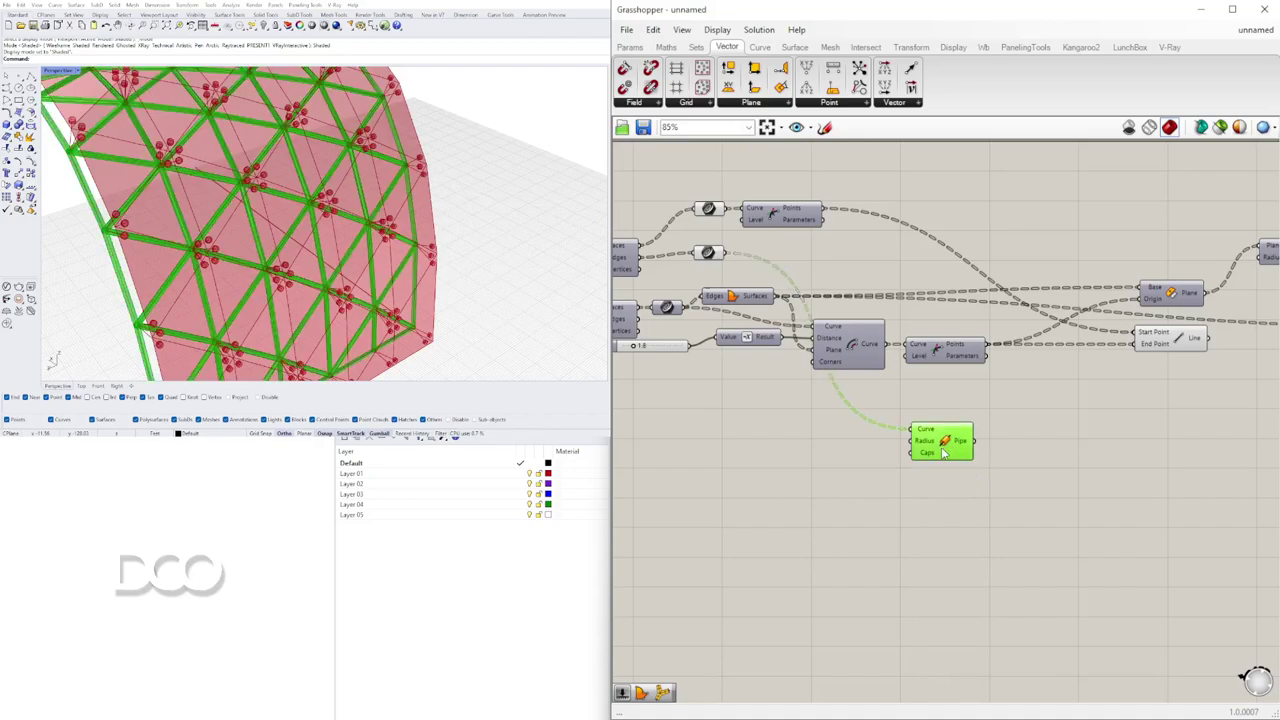
key(Delete)
Step: Add a Brep Join component below the two Deconstruct Brep components
right_drag(719, 420, 864, 426)
double_click(864, 426)
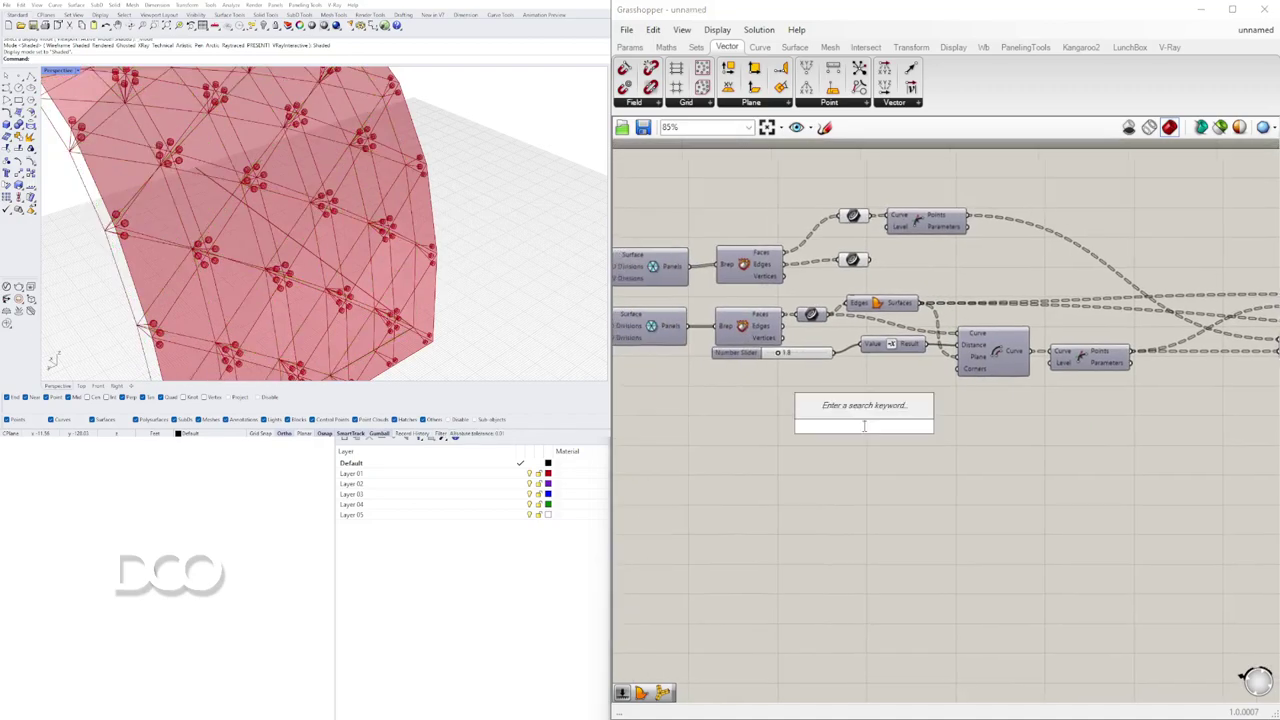
text(join)
click(828, 395)
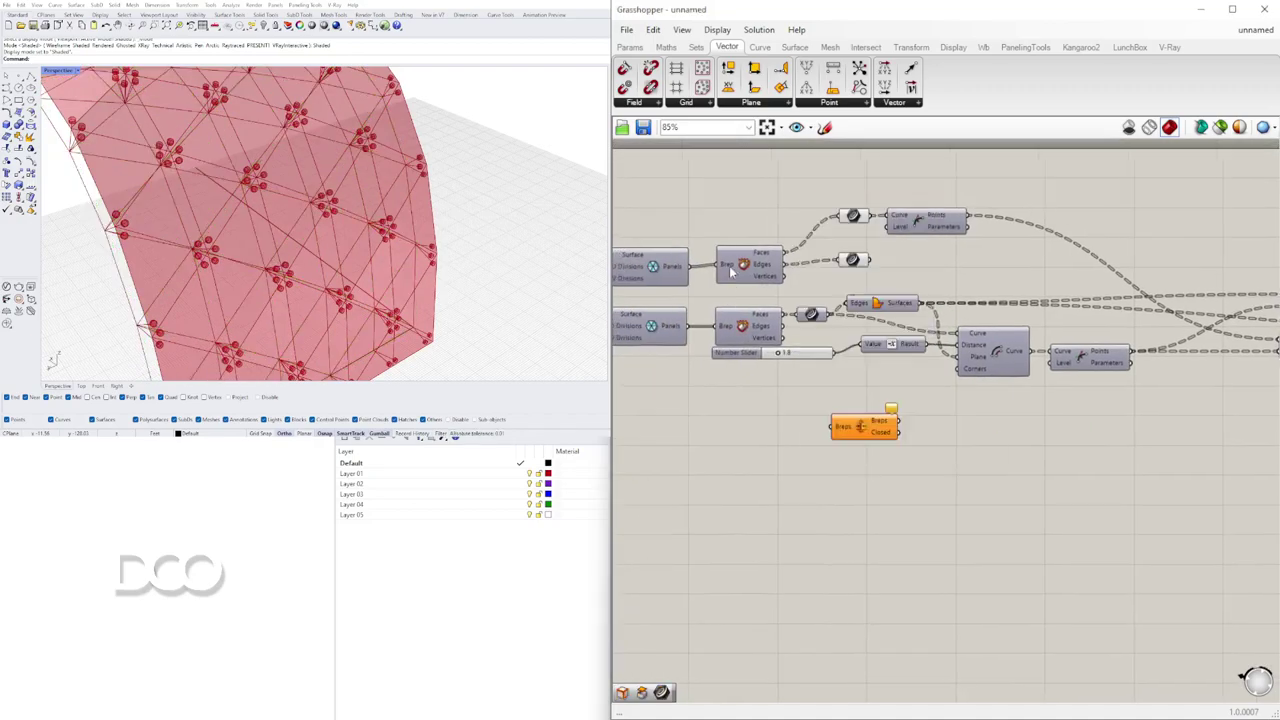
Step: Feed the upper panels into Brep Join and connect its Breps output to a new Brep Edges component
drag(829, 432, 831, 429)
drag(862, 430, 804, 464)
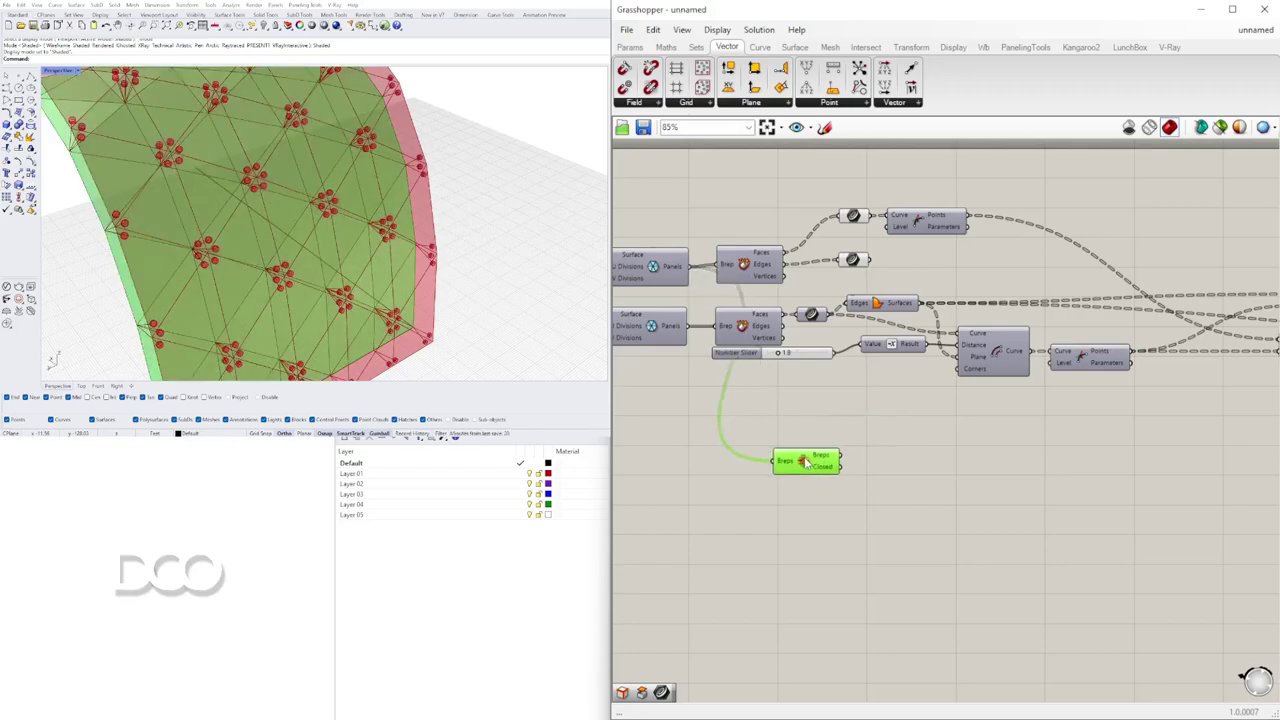
double_click(897, 470)
text(edge)
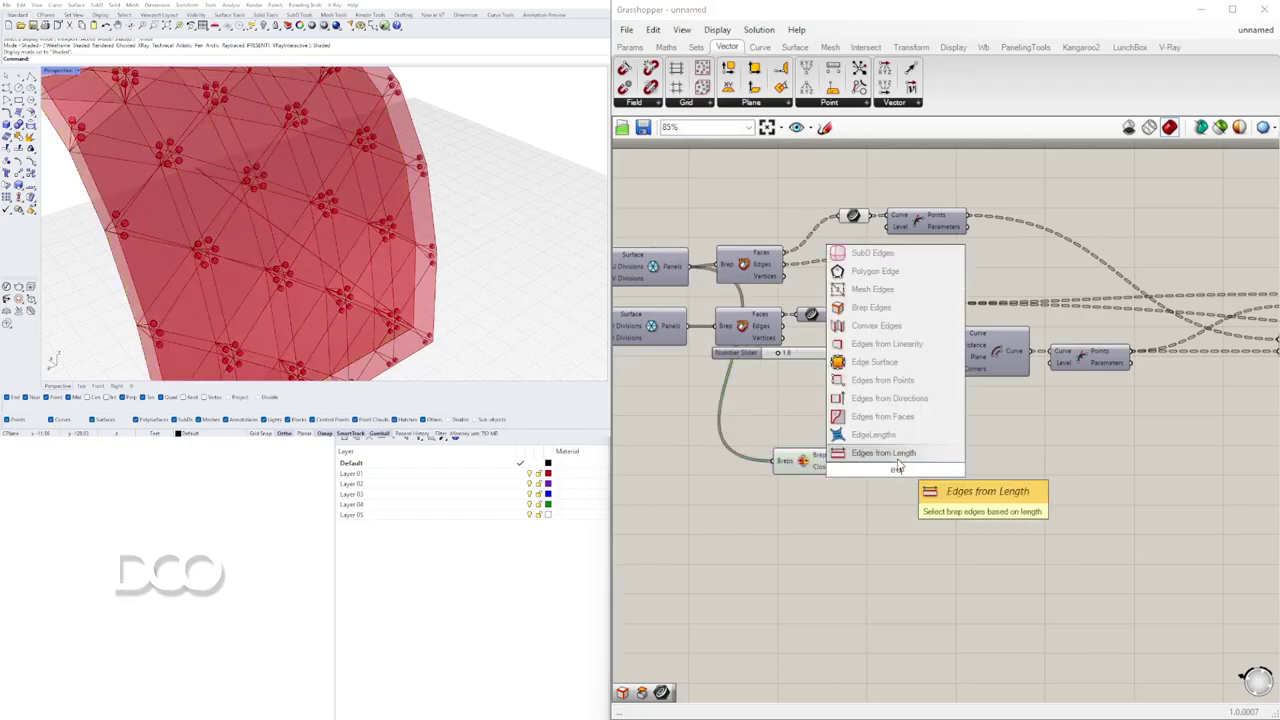
click(876, 296)
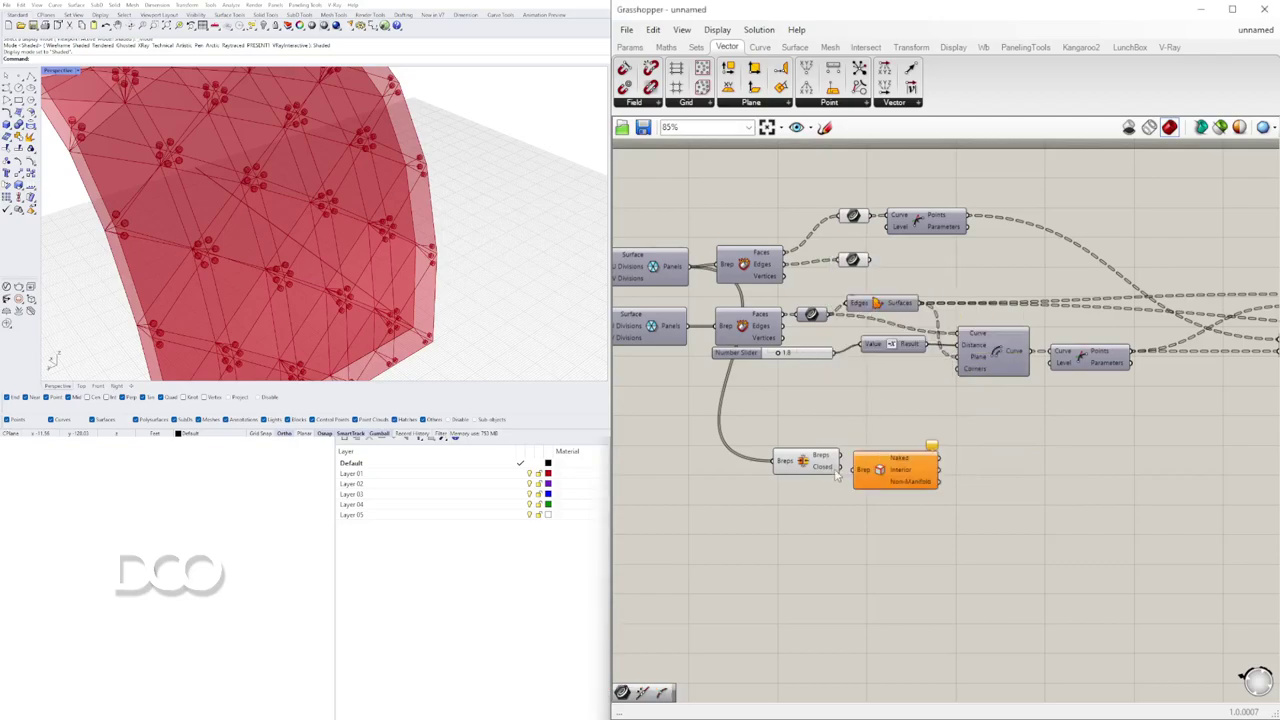
drag(888, 470, 893, 456)
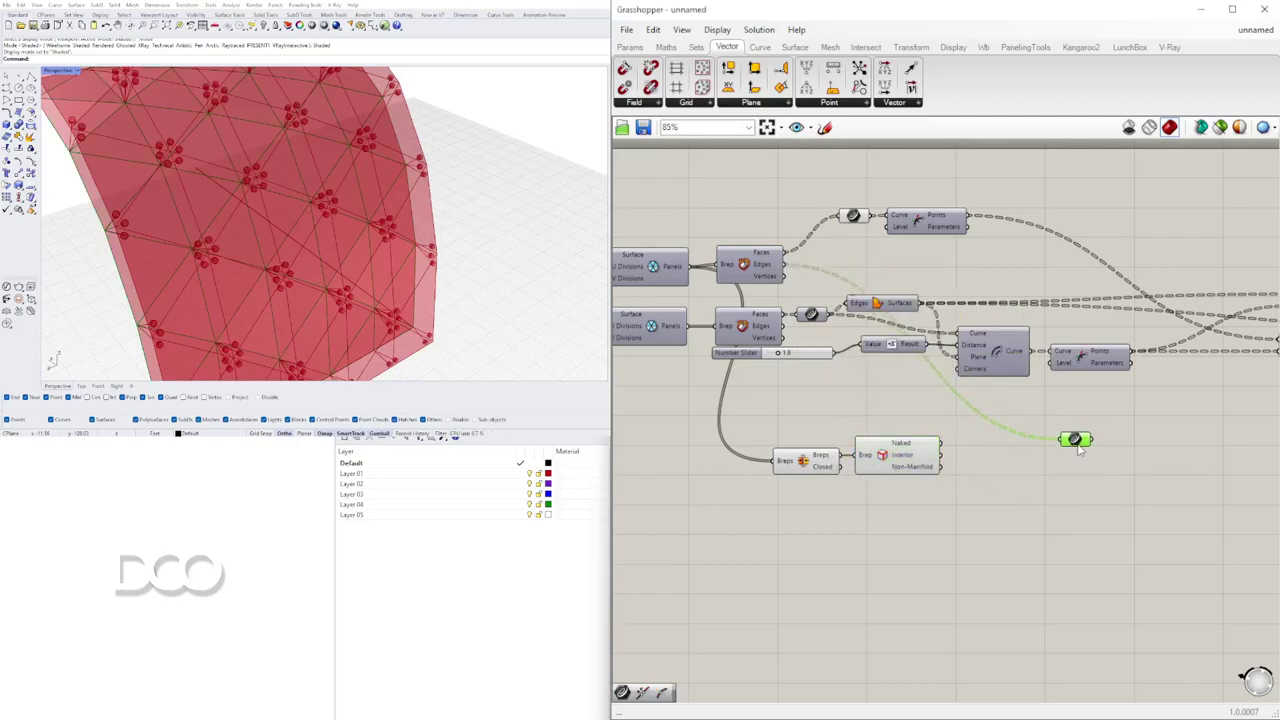
Step: Collect the Naked and Interior edges of Brep Edges in the relocated Curve parameter and arrange the components below the point chain
scroll(1078, 450, up, 3)
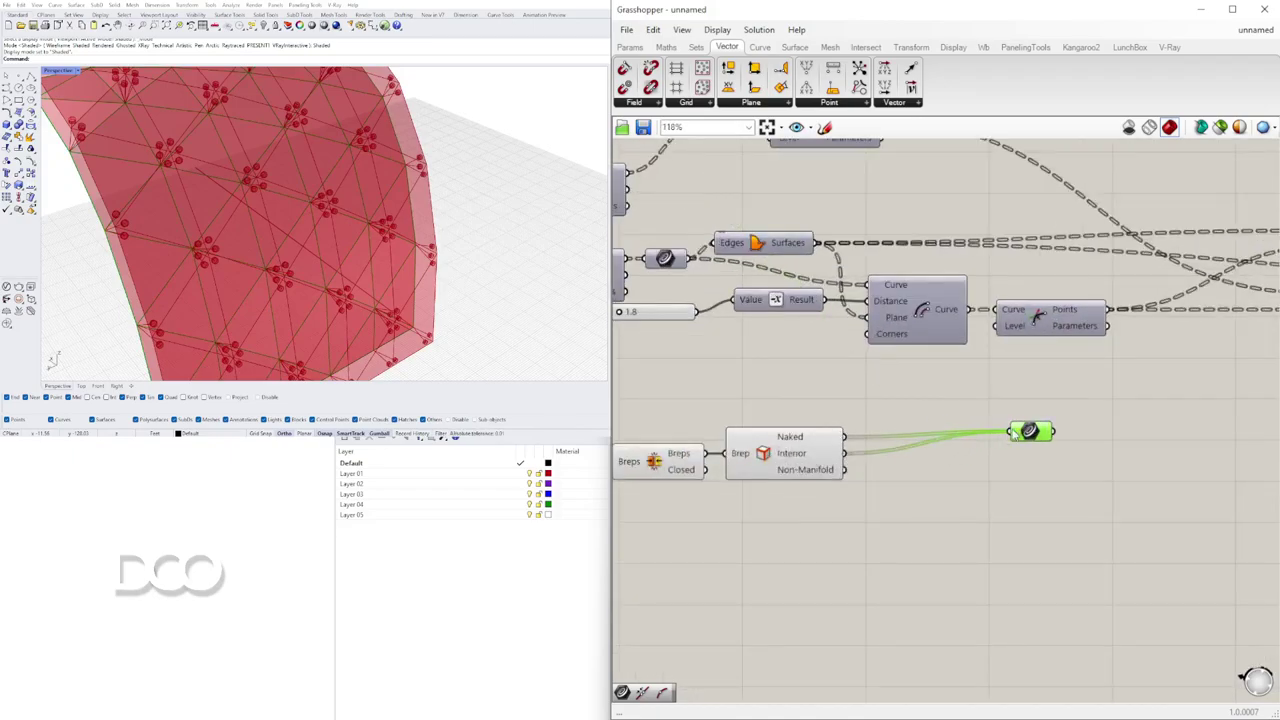
scroll(904, 448, down, 3)
drag(902, 471, 903, 414)
right_drag(1202, 481, 956, 507)
click(957, 512)
scroll(966, 455, down, 1)
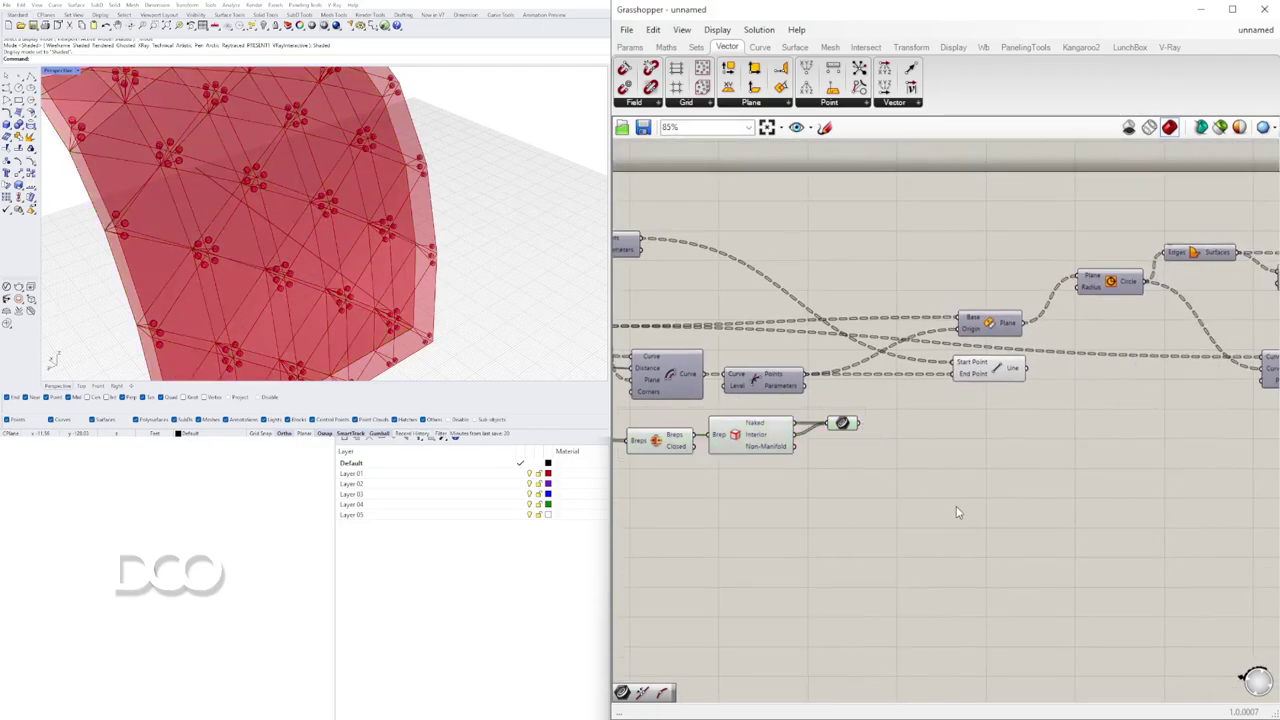
Step: Add a Pipe component and connect the collected edge curves to its Curve input
scroll(908, 457, up, 2)
scroll(935, 455, down, 4)
right_drag(1000, 460, 940, 486)
scroll(866, 467, up, 5)
double_click(866, 470)
text(pi)
click(848, 437)
drag(801, 441, 959, 468)
click(945, 445)
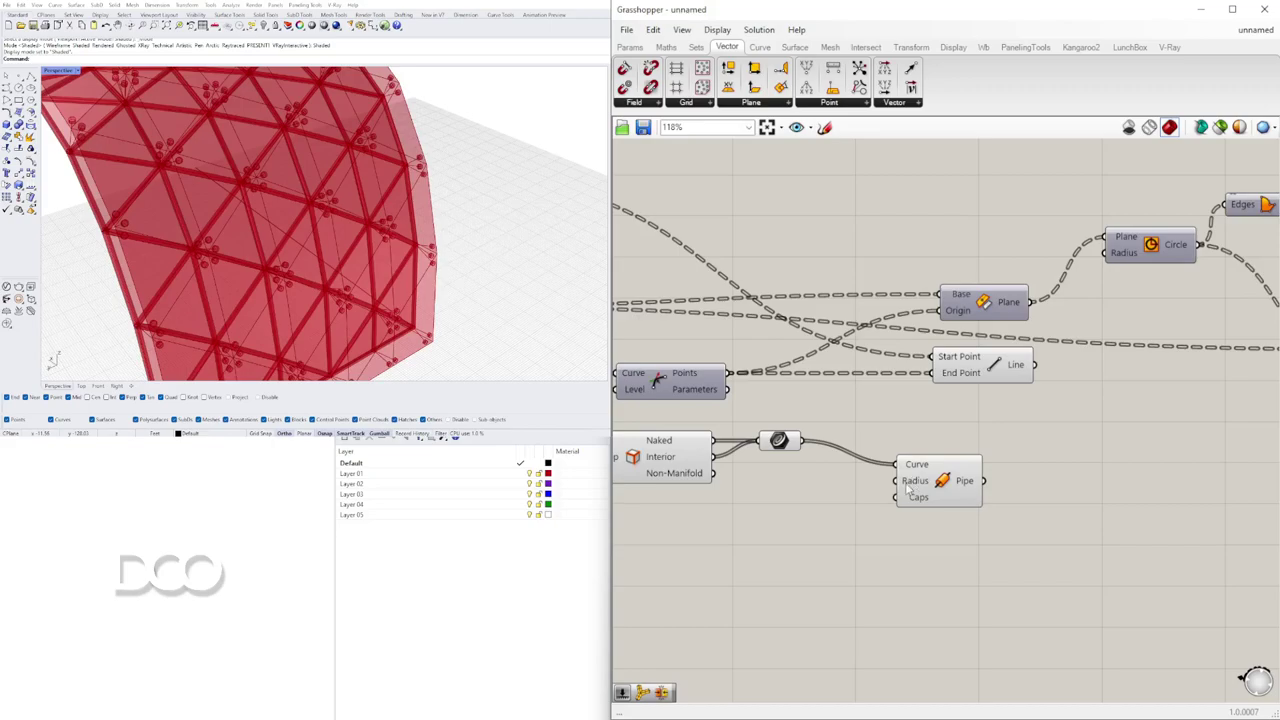
Step: Add a number slider to the Pipe's Radius input, set it to 0.8 and line up the components
double_click(786, 536)
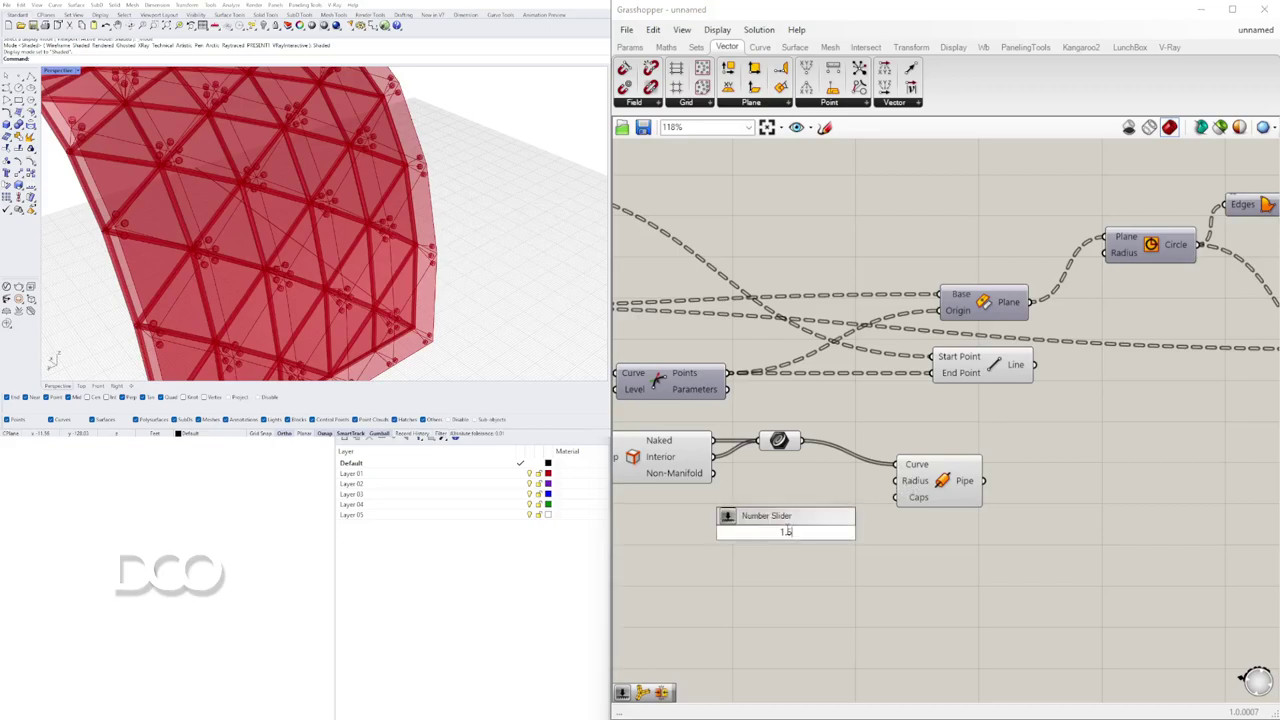
key(Return)
drag(886, 506, 896, 481)
mouse_move(752, 533)
mouse_down()
mouse_move(710, 532)
mouse_move(766, 532)
mouse_up()
scroll(722, 532, up, 5)
click(862, 464)
scroll(862, 464, down, 4)
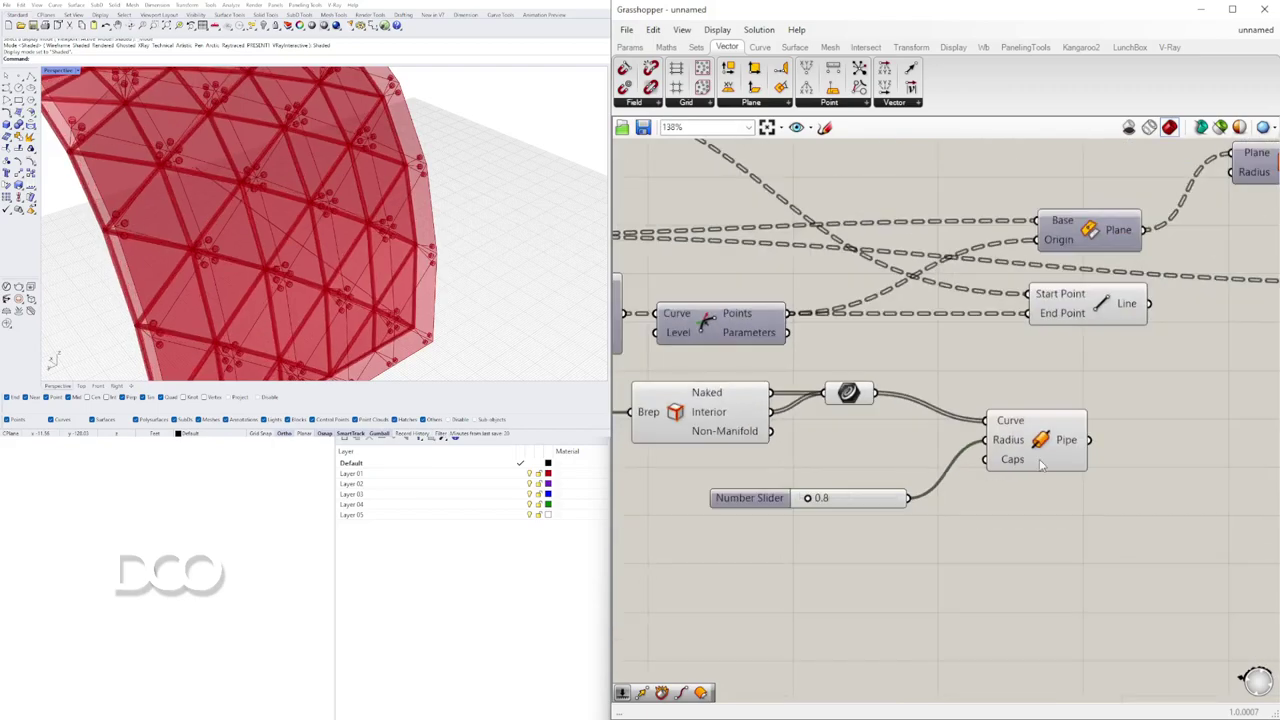
drag(1049, 453, 1050, 425)
drag(737, 503, 700, 490)
drag(1075, 403, 1033, 403)
Step: Add a Subtraction component with the 0.8 radius slider as A and a copied slider set to 0.1 as B
double_click(1059, 548)
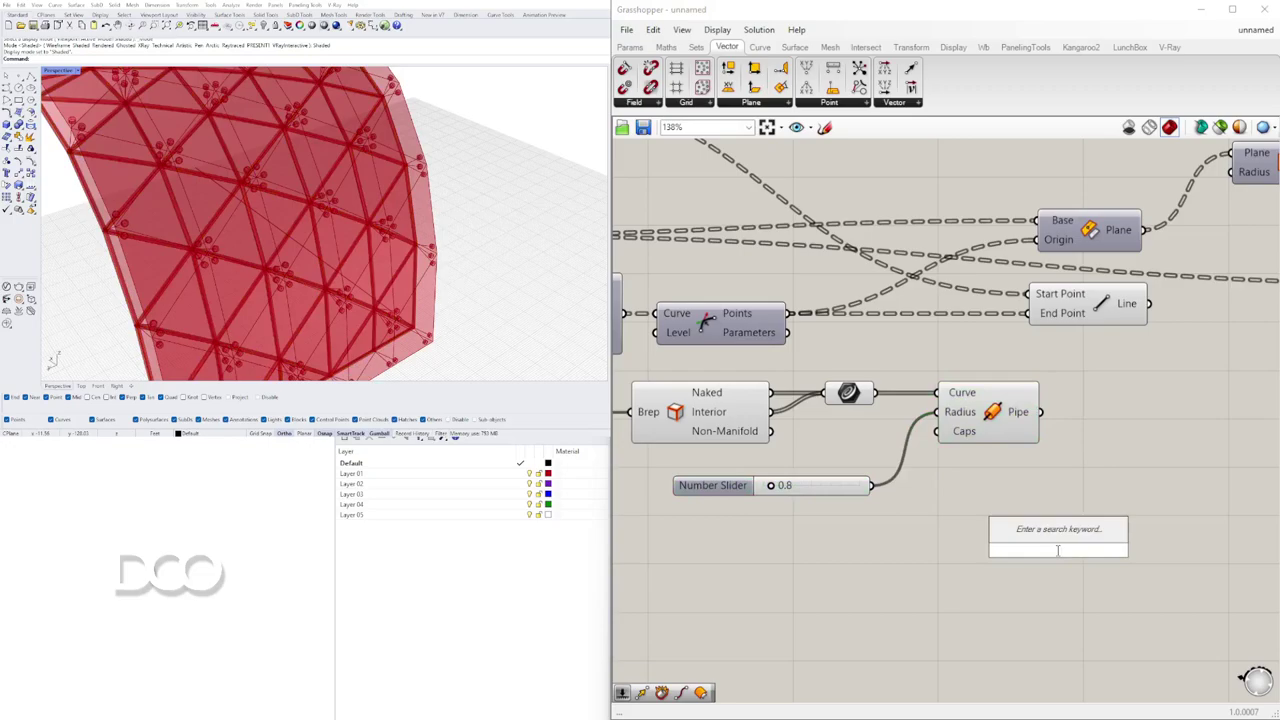
text(-)
key(Return)
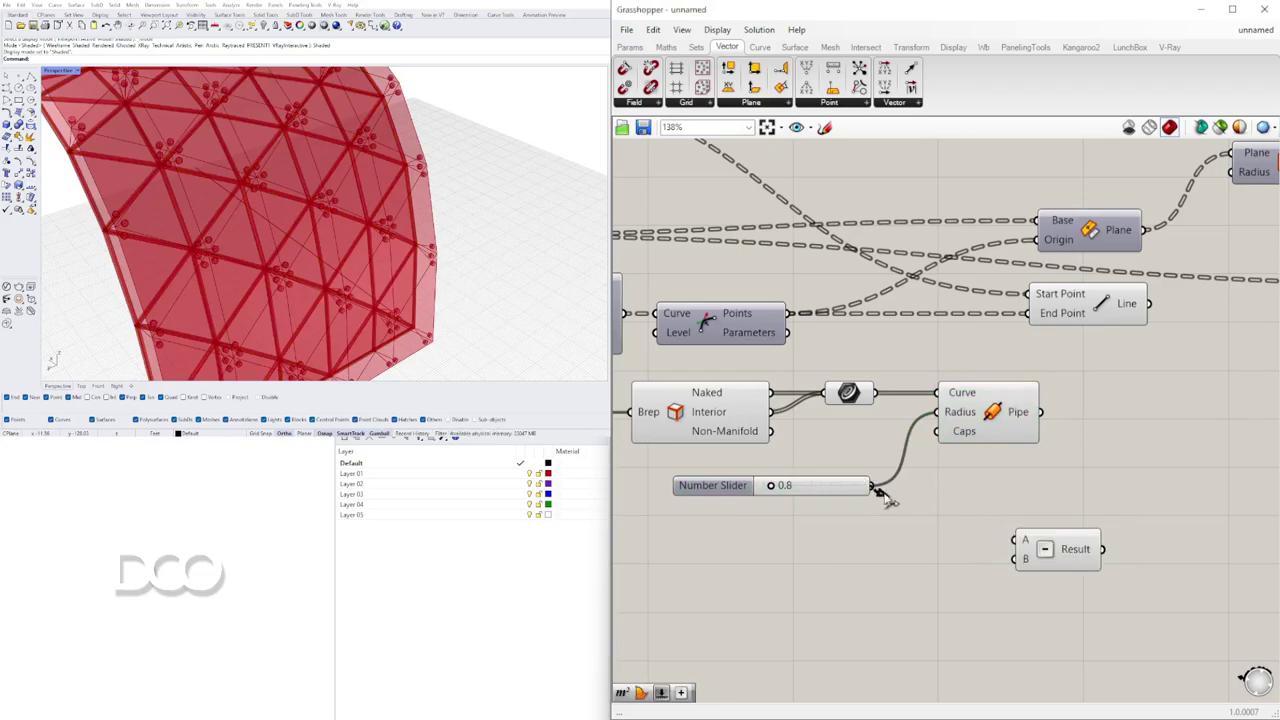
drag(1037, 543, 984, 515)
alt+drag(744, 492, 760, 548)
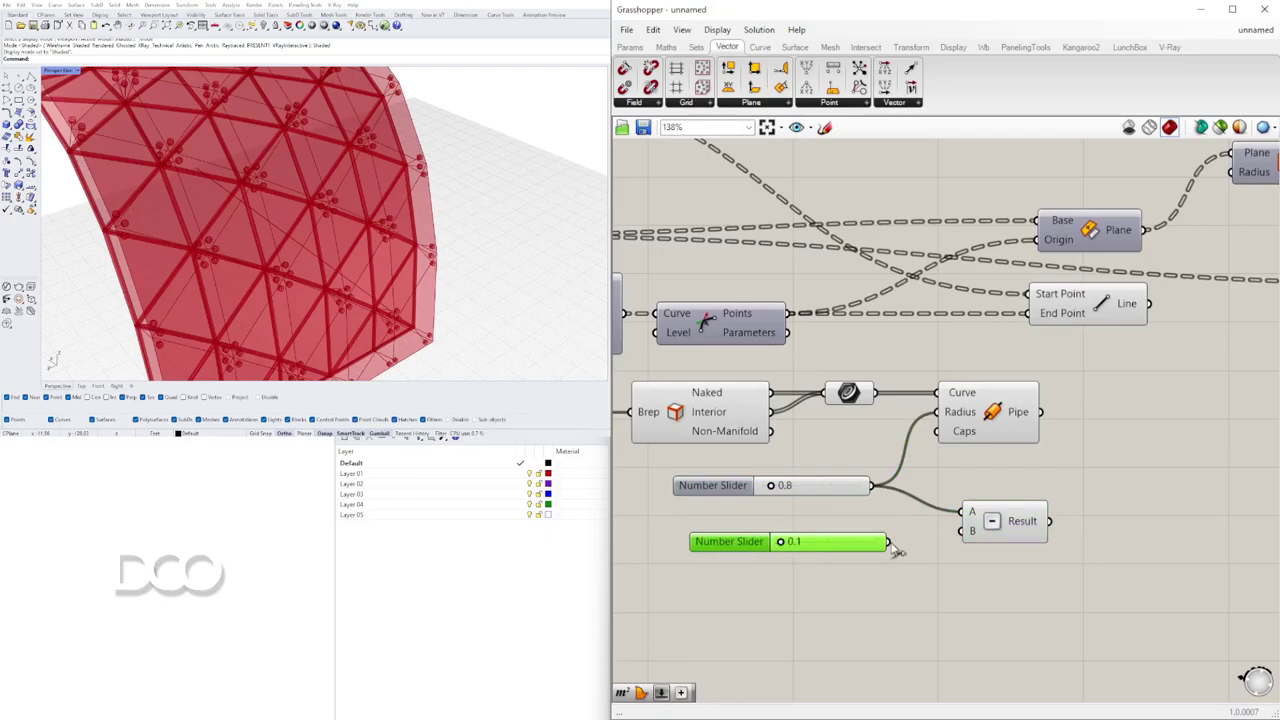
drag(996, 528, 986, 518)
Step: Duplicate the Pipe component to pipe the connecting Line output, using the subtraction Result as its radius
right_drag(1005, 515, 958, 530)
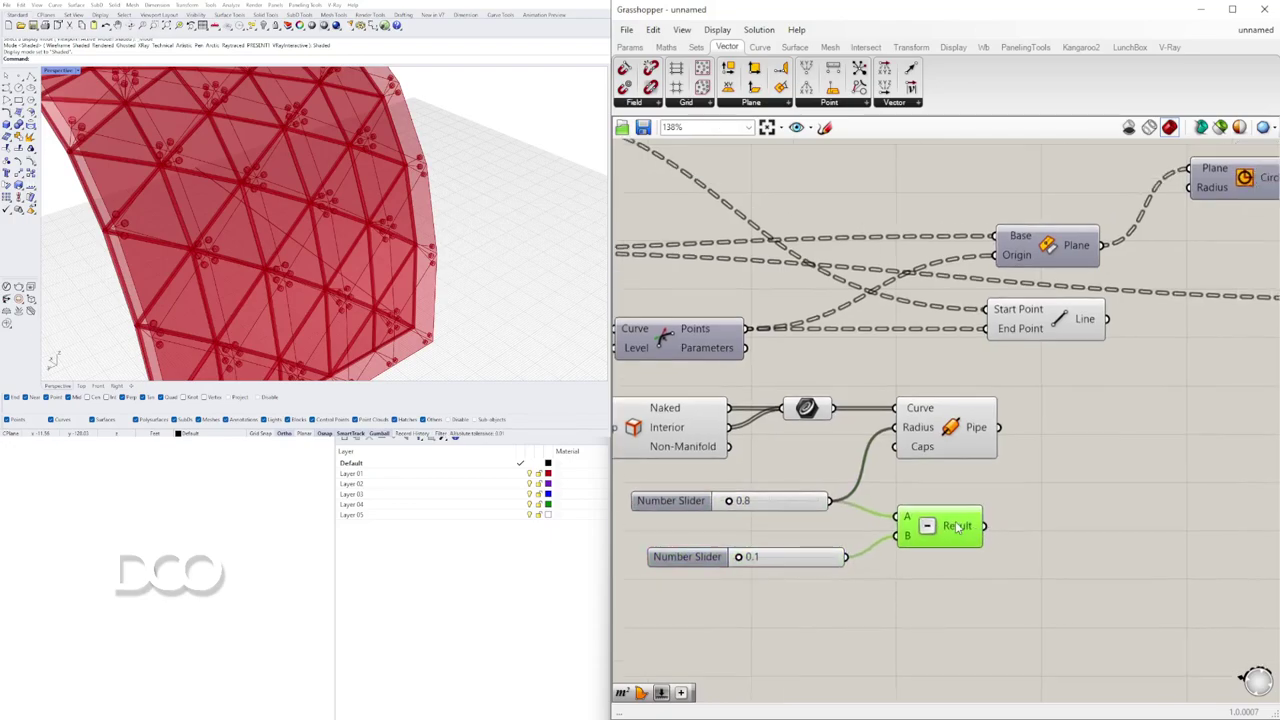
scroll(993, 533, down, 2)
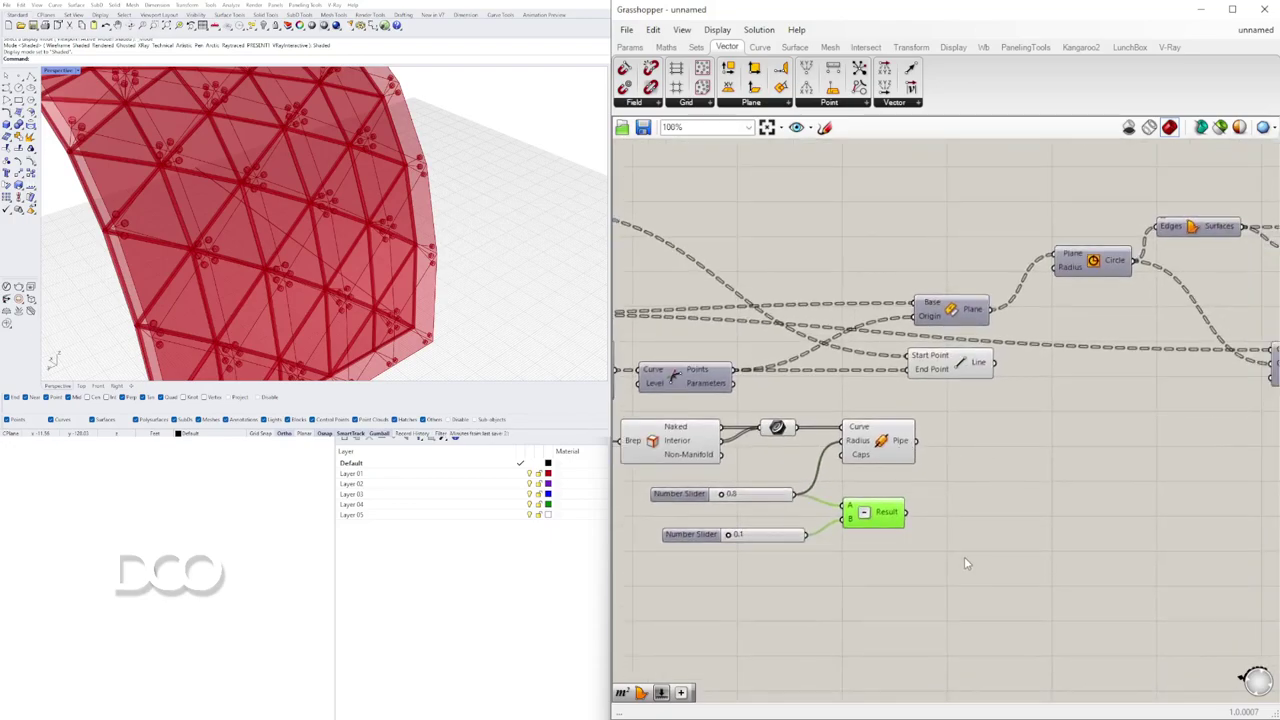
alt+drag(891, 446, 1058, 460)
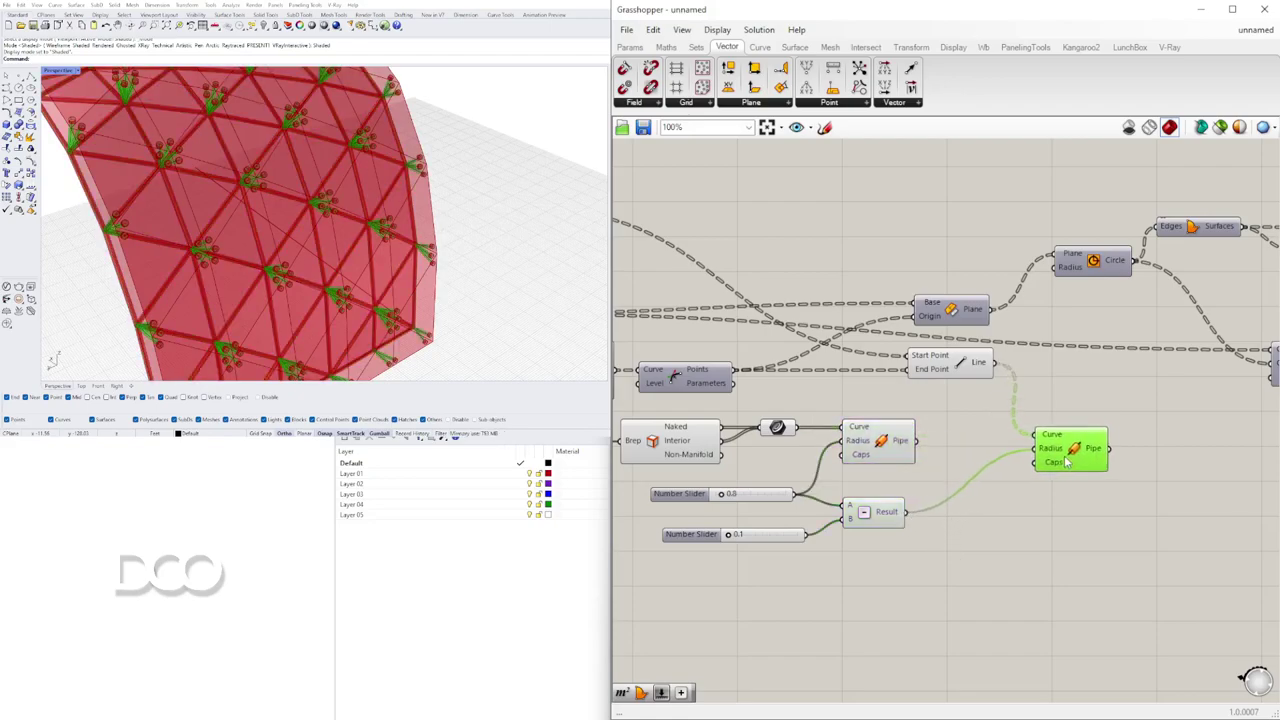
click(1071, 512)
Step: Reduce the upper limit of the slider feeding subtraction input B and set its value to 0.5
scroll(717, 535, up, 7)
click(760, 533)
drag(763, 533, 772, 534)
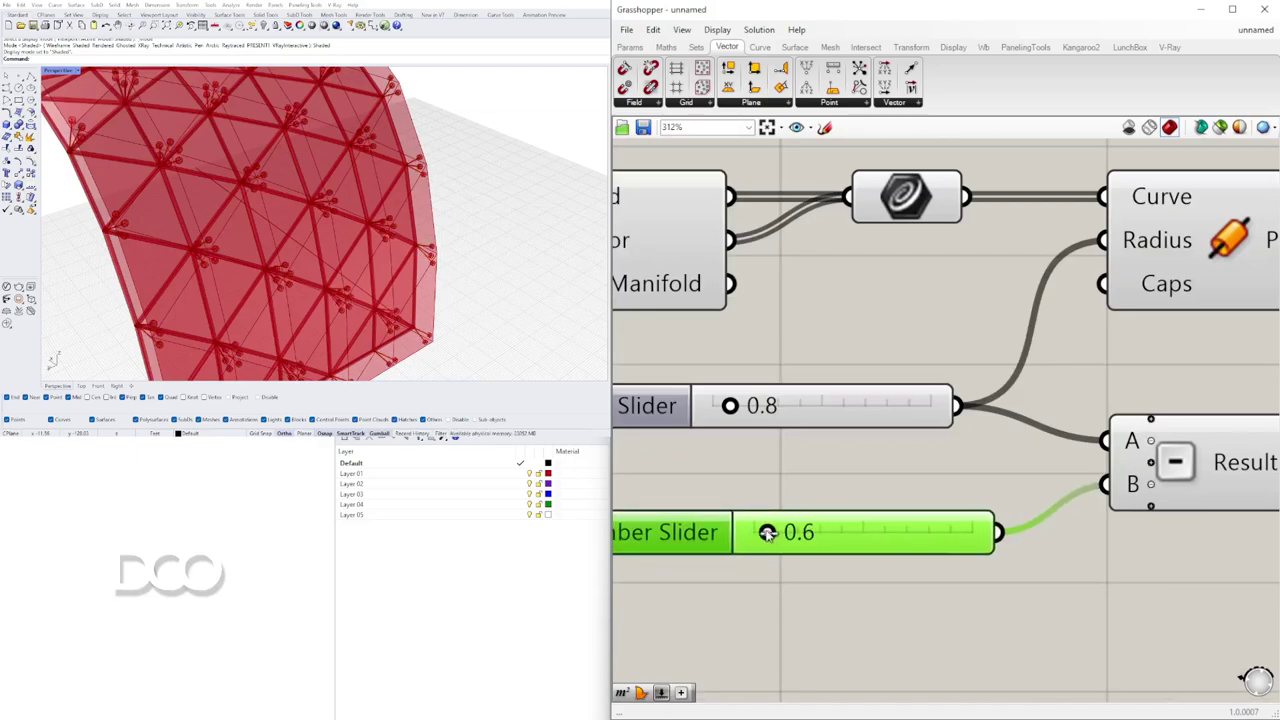
double_click(698, 537)
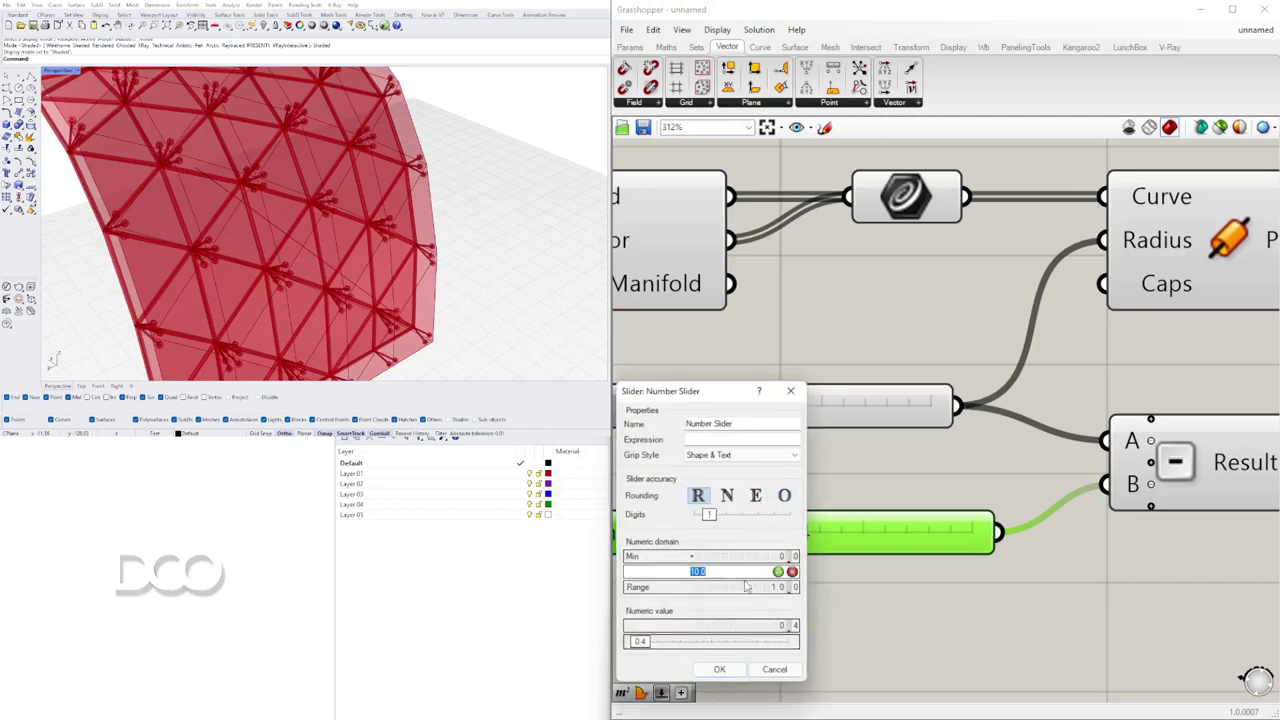
click(721, 668)
scroll(813, 526, up, 3)
drag(857, 531, 930, 531)
scroll(350, 248, down, 5)
right_drag(350, 248, 505, 212)
scroll(345, 190, down, 2)
right_drag(345, 190, 195, 190)
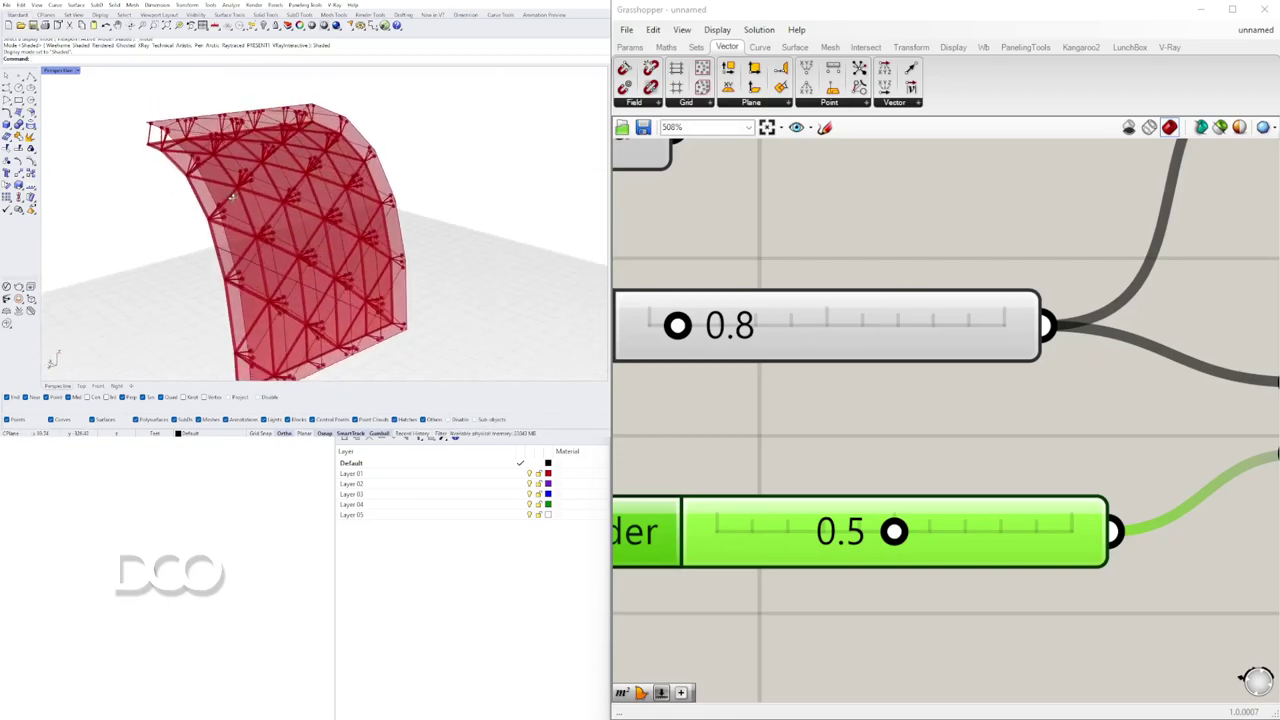
Step: Add a Colour Swatch below the Boundary Surfaces component that follows the Region Difference
scroll(809, 320, down, 6)
right_drag(1012, 380, 675, 418)
right_drag(954, 390, 825, 465)
scroll(825, 465, down, 4)
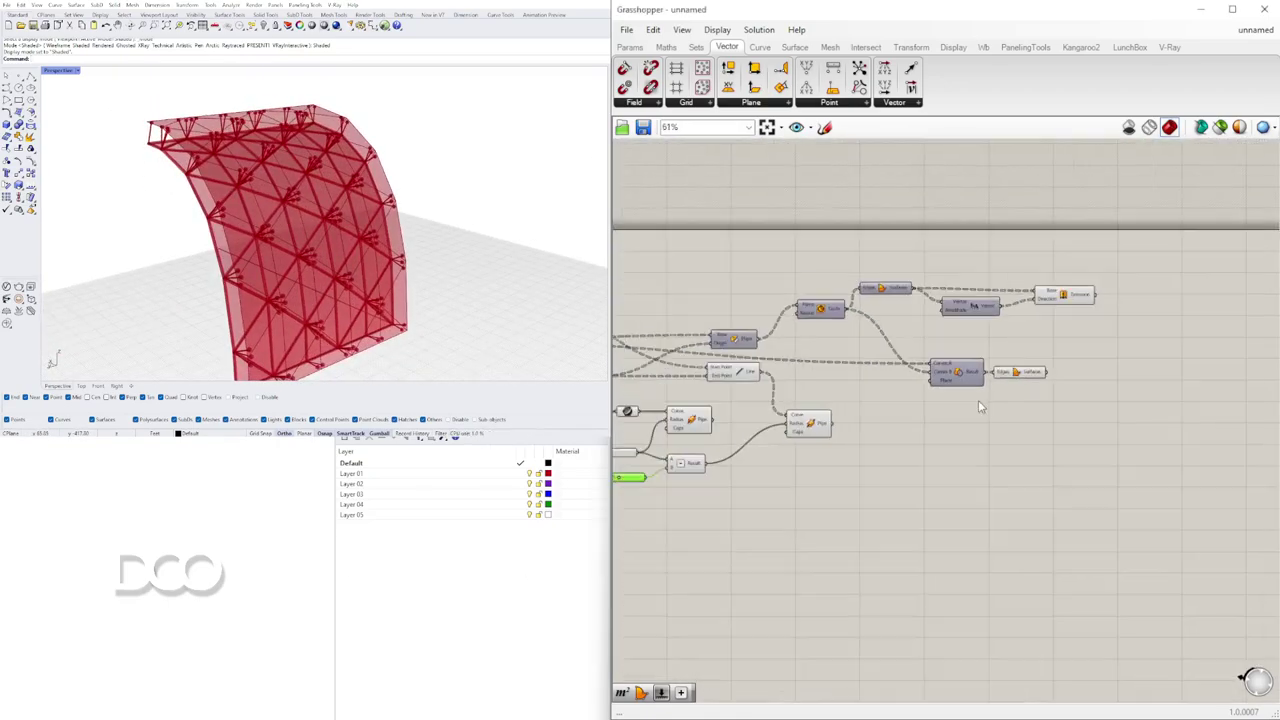
scroll(1005, 392, up, 2)
click(999, 388)
scroll(1086, 405, up, 2)
click(1091, 425)
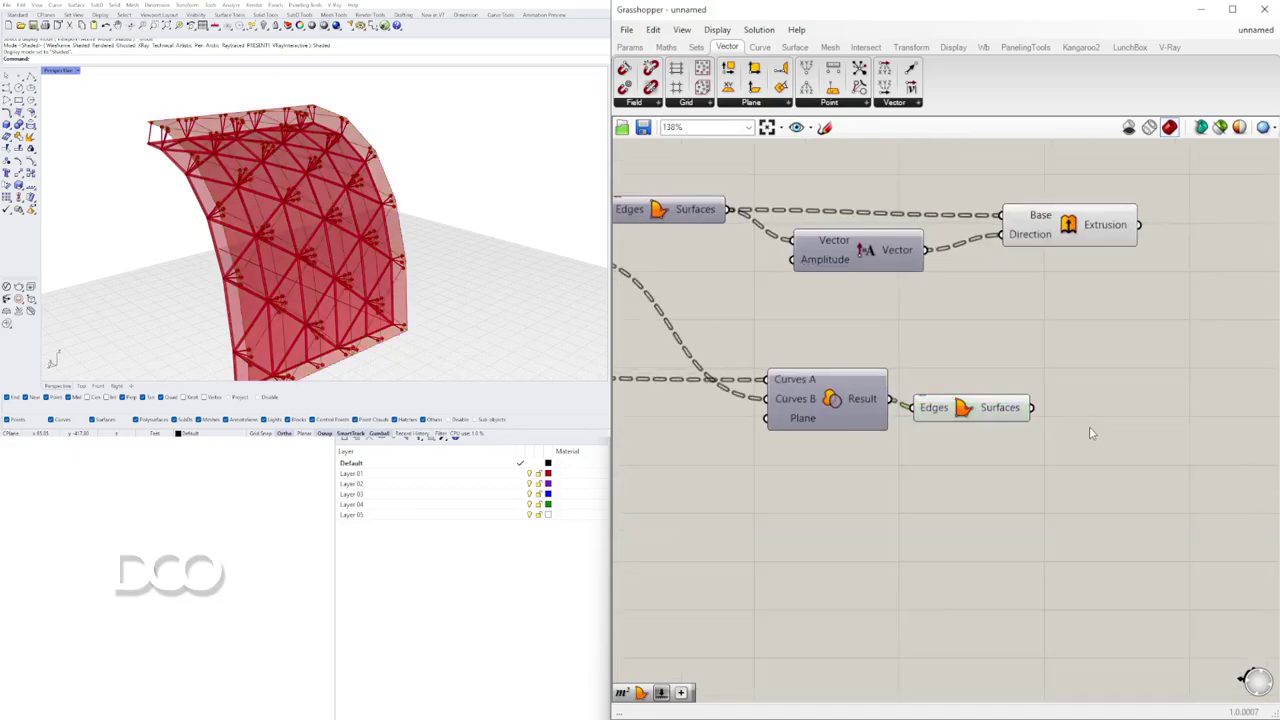
double_click(1136, 441)
text(swa)
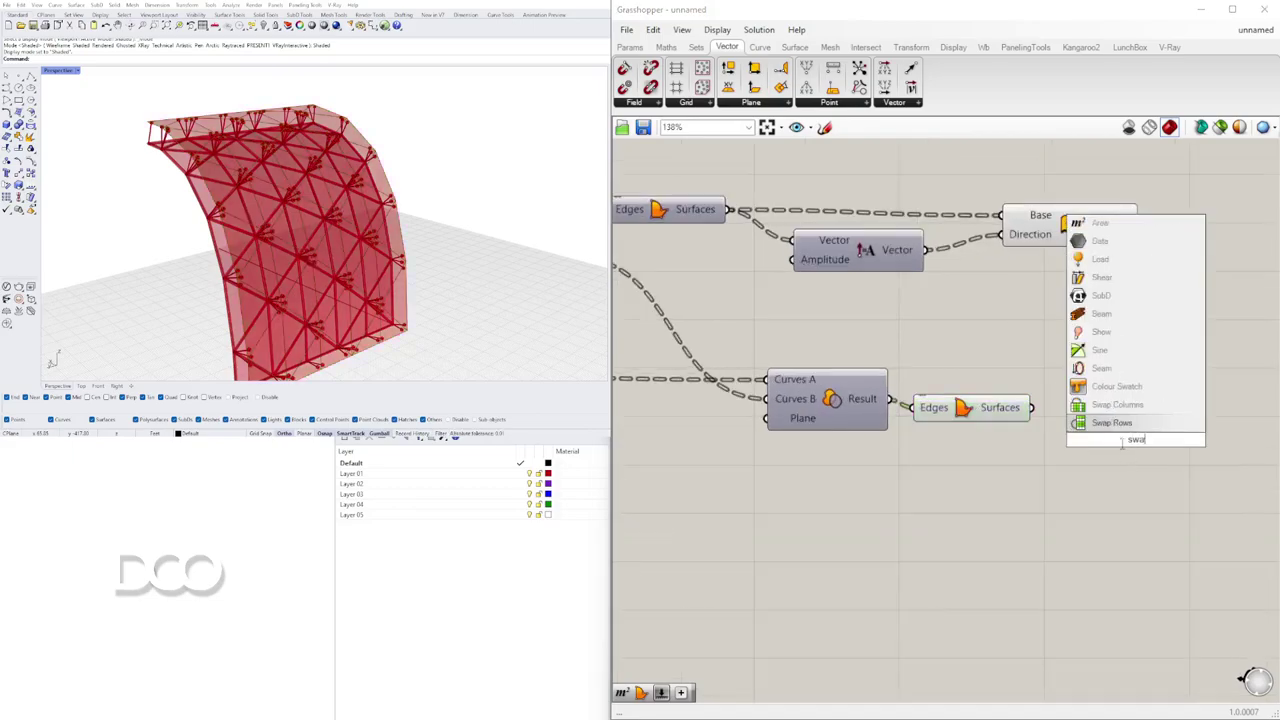
click(1116, 391)
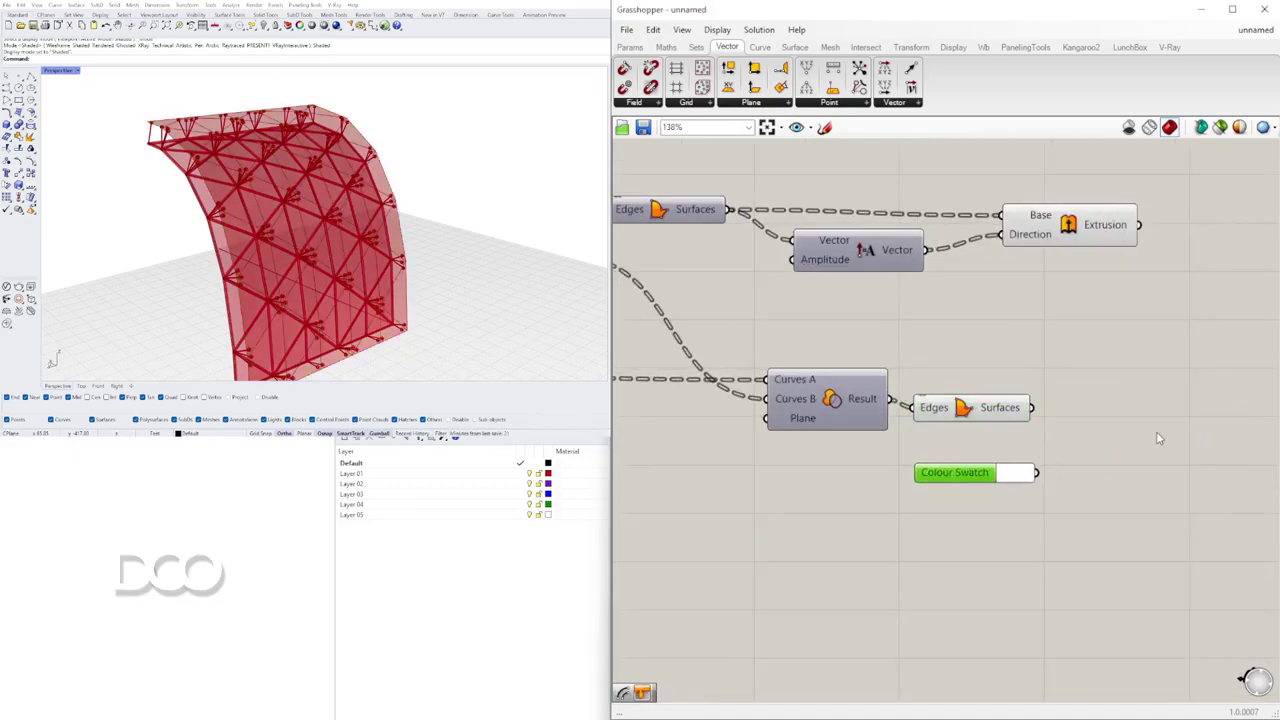
Step: Add a Custom Preview that takes the perforated panel surfaces as Geometry and the Colour Swatch as Material
double_click(1158, 440)
text(cus)
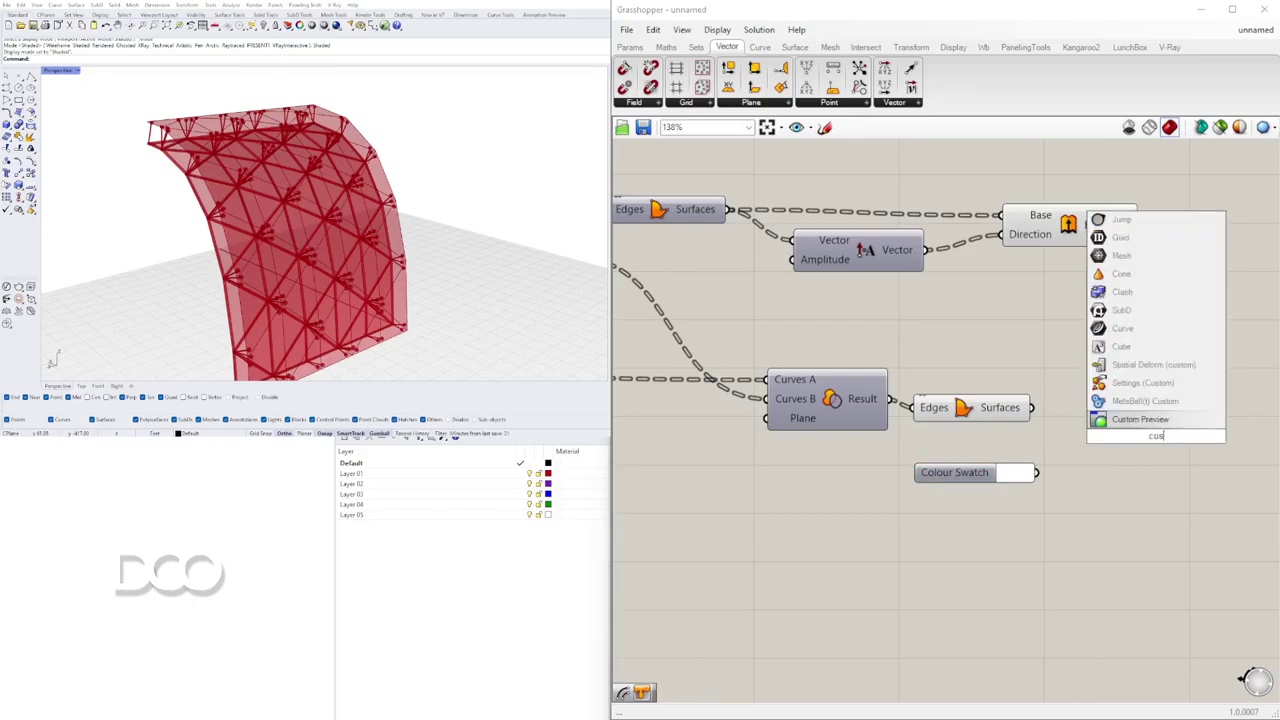
click(1135, 419)
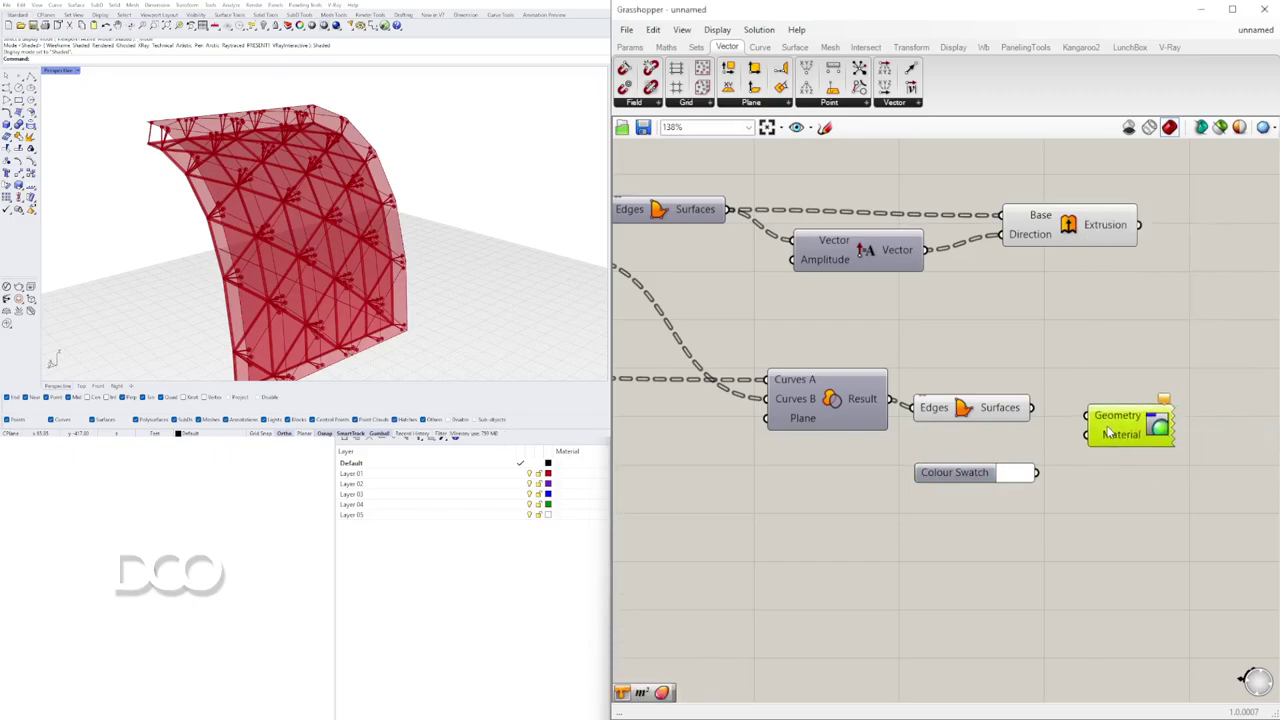
drag(1097, 416, 1090, 416)
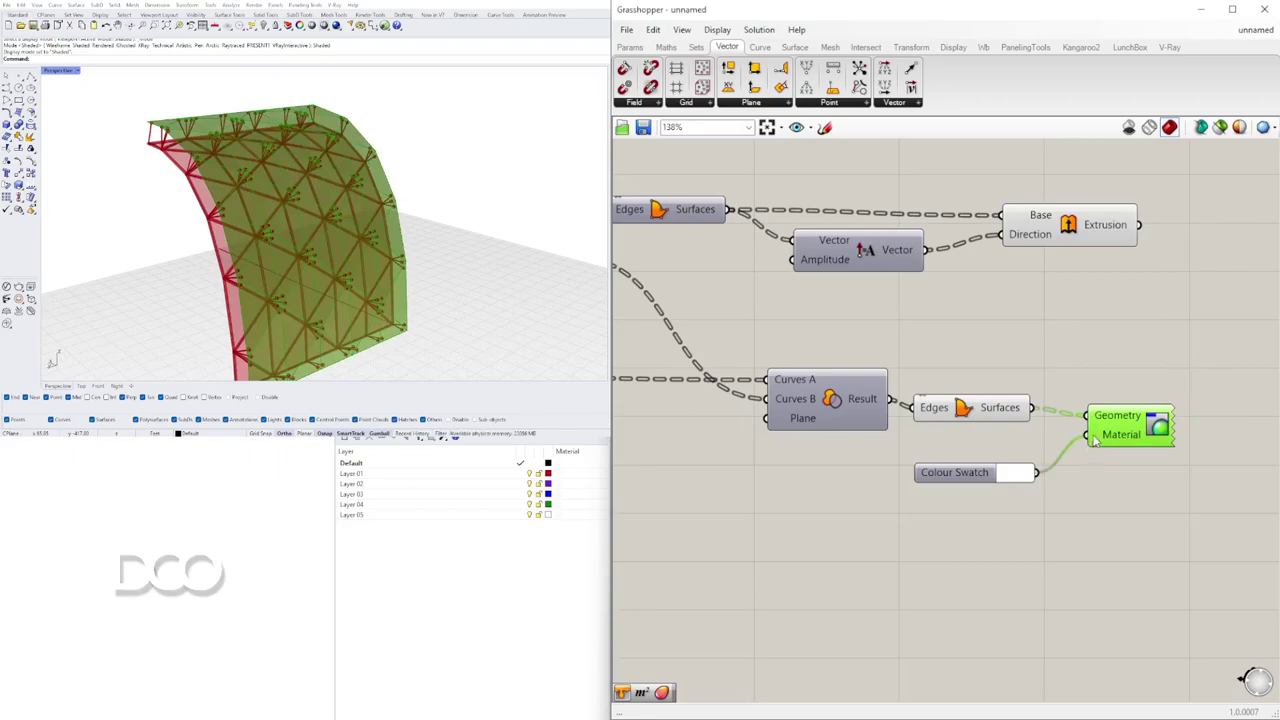
Step: Set the panels' Colour Swatch to a bright light blue and check the facade from the side
click(1018, 476)
drag(1100, 550, 1137, 546)
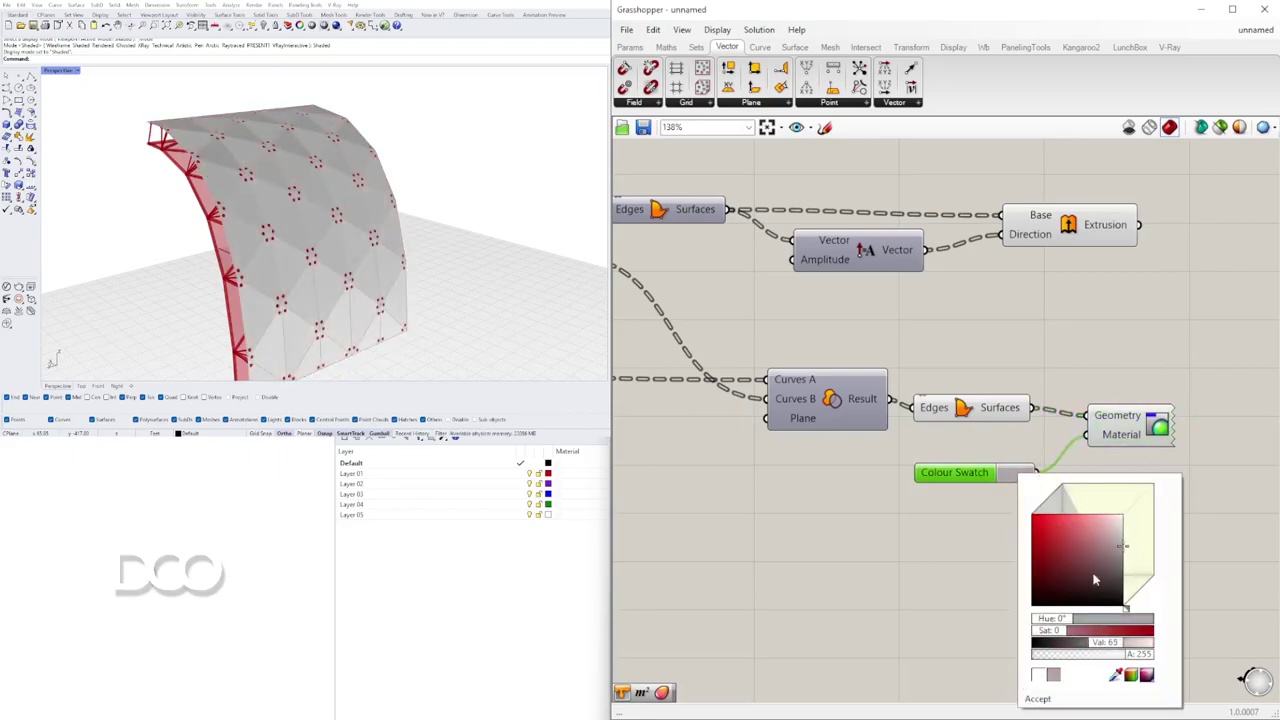
drag(1066, 618, 1112, 629)
drag(1078, 530, 1048, 498)
click(1142, 360)
right_drag(430, 206, 426, 226)
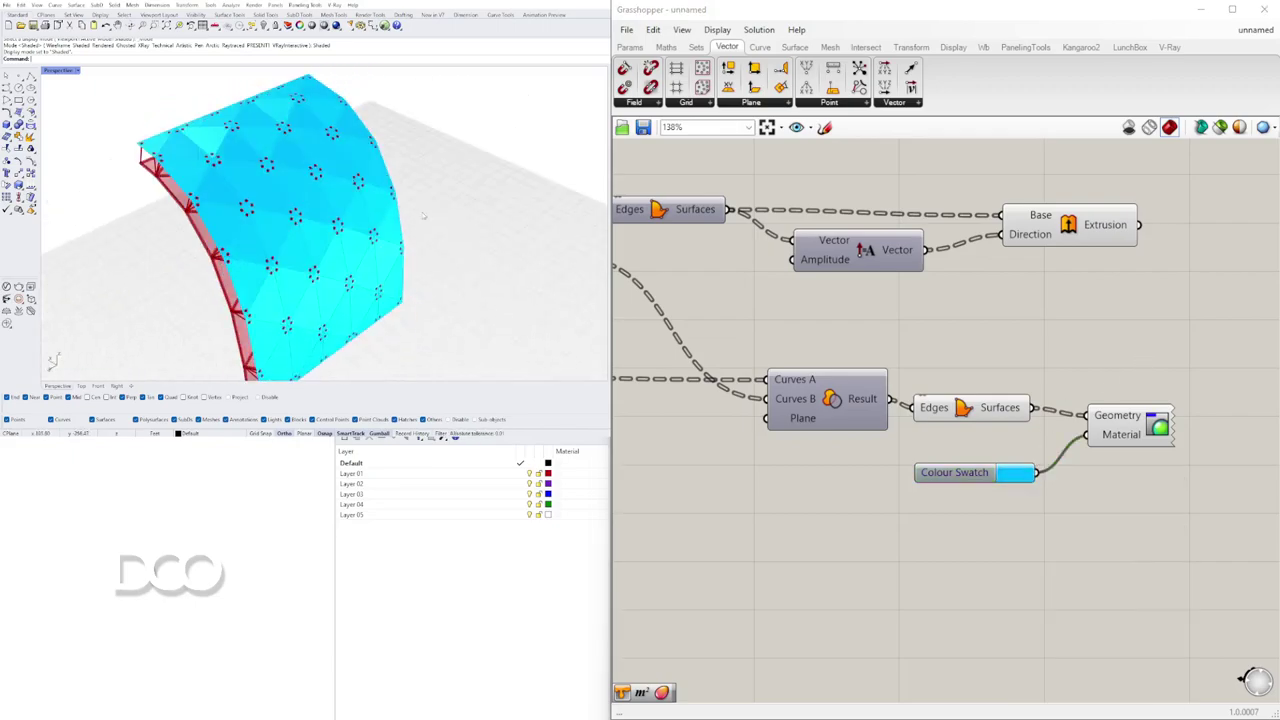
scroll(316, 180, up, 9)
right_drag(316, 180, 383, 167)
right_drag(368, 172, 396, 162)
Step: Add a Negative component above the Boundary Surfaces component of the connection discs
right_drag(917, 321, 1067, 391)
scroll(1040, 357, down, 3)
scroll(906, 279, up, 3)
double_click(906, 274)
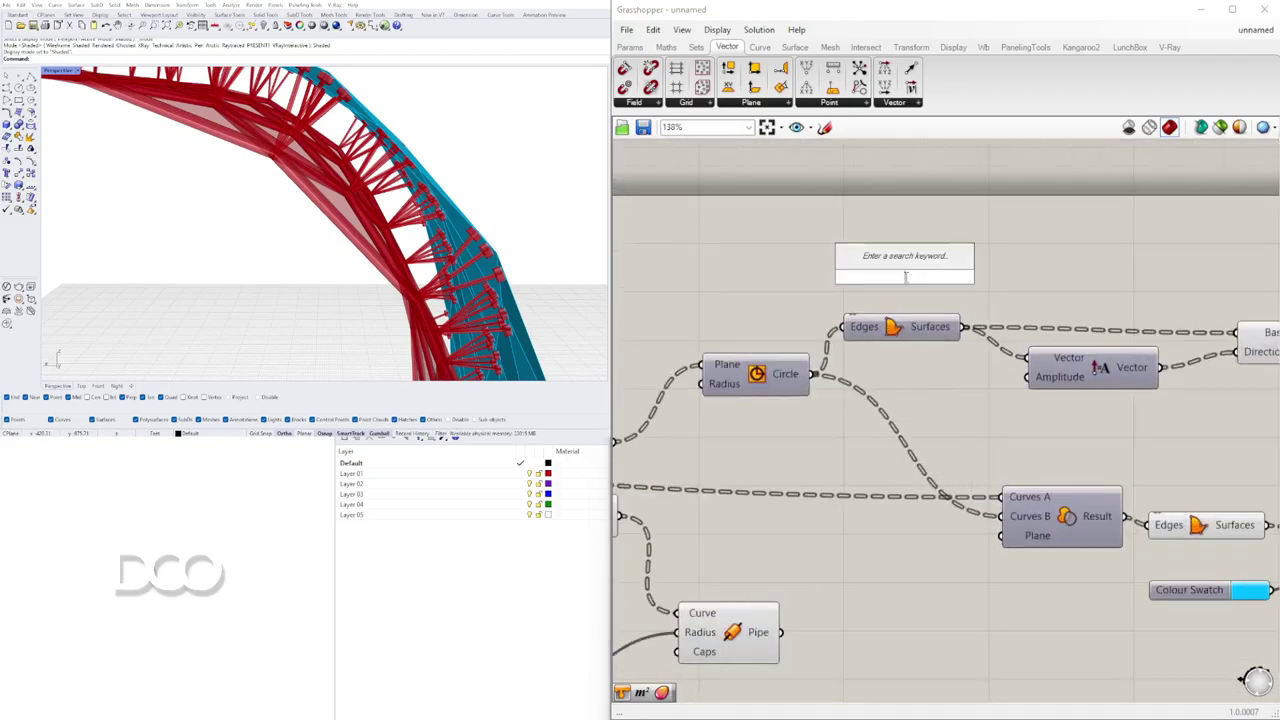
text(neg)
key(Return)
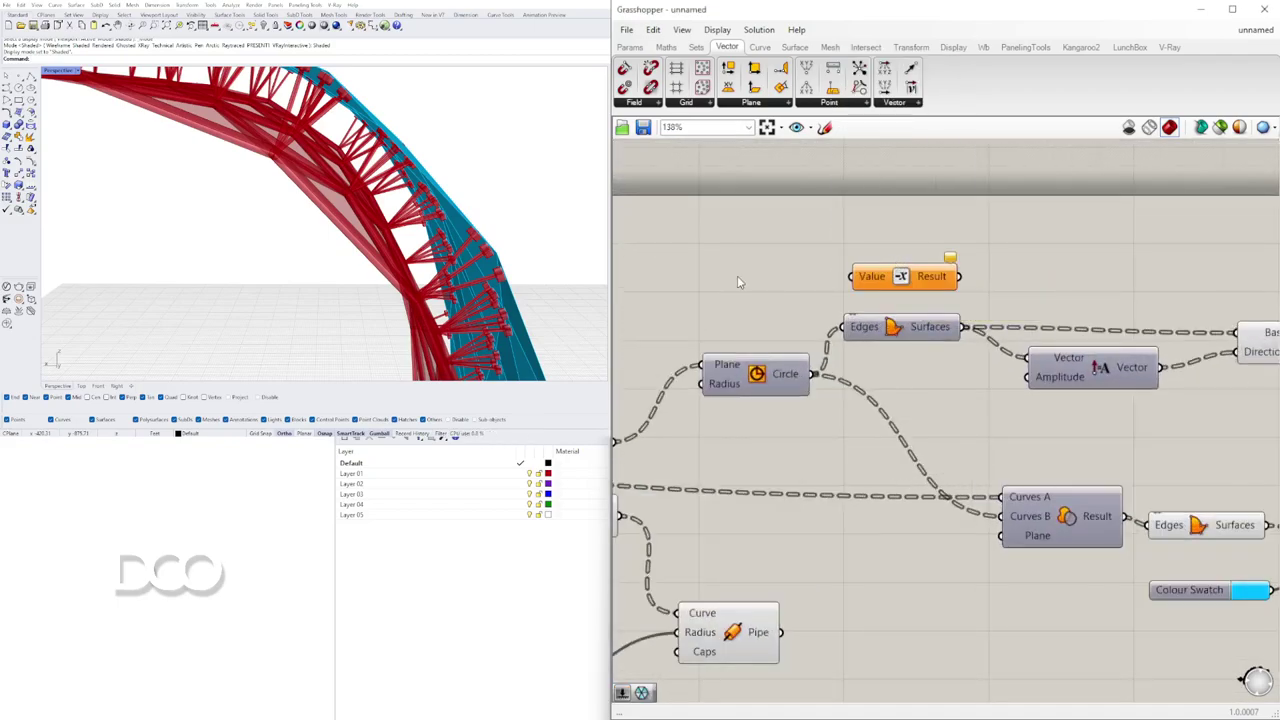
Step: Feed a new 1.50 number slider through the Negative component into the Amplitude that drives the disc extrusion
double_click(738, 276)
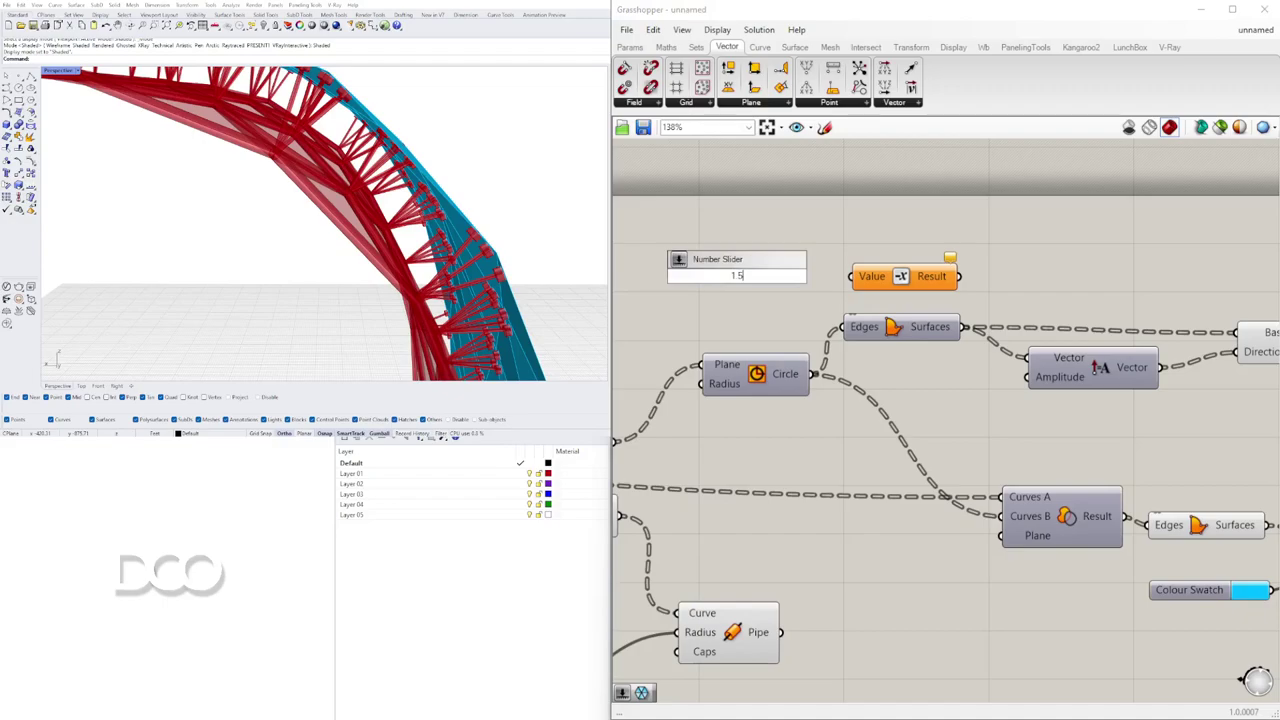
key(Return)
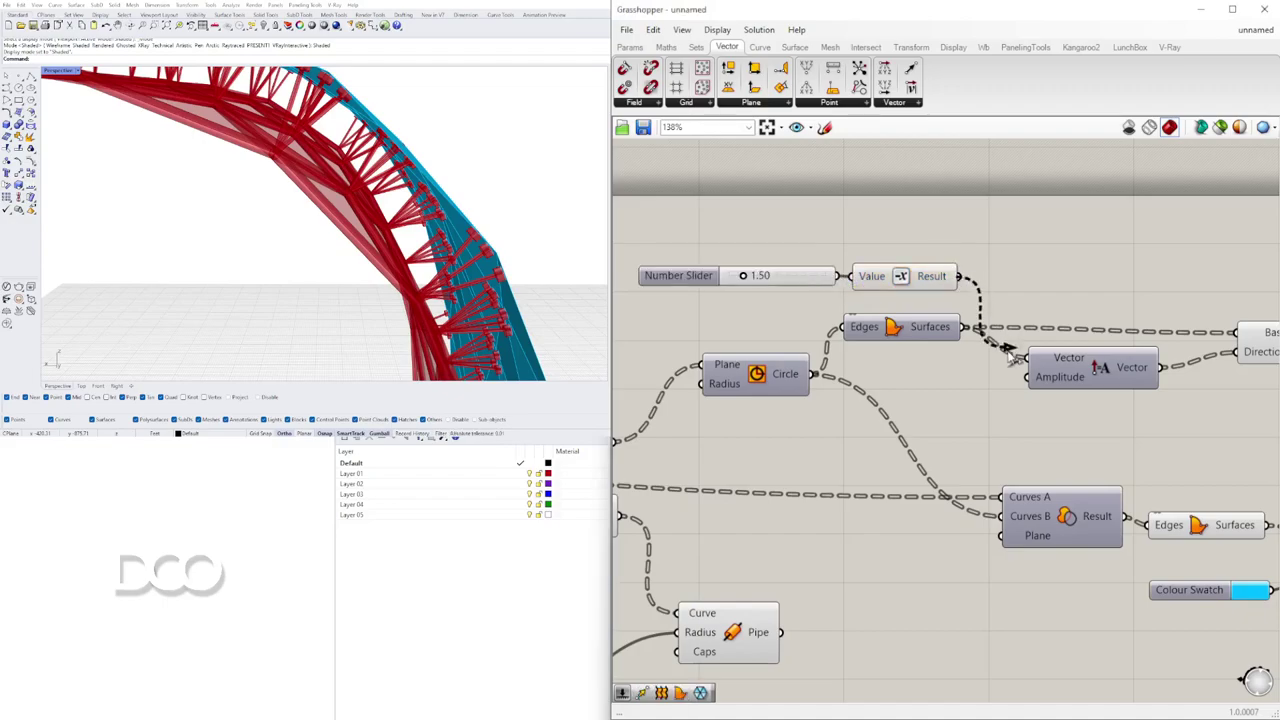
right_drag(1157, 331, 919, 316)
click(1044, 327)
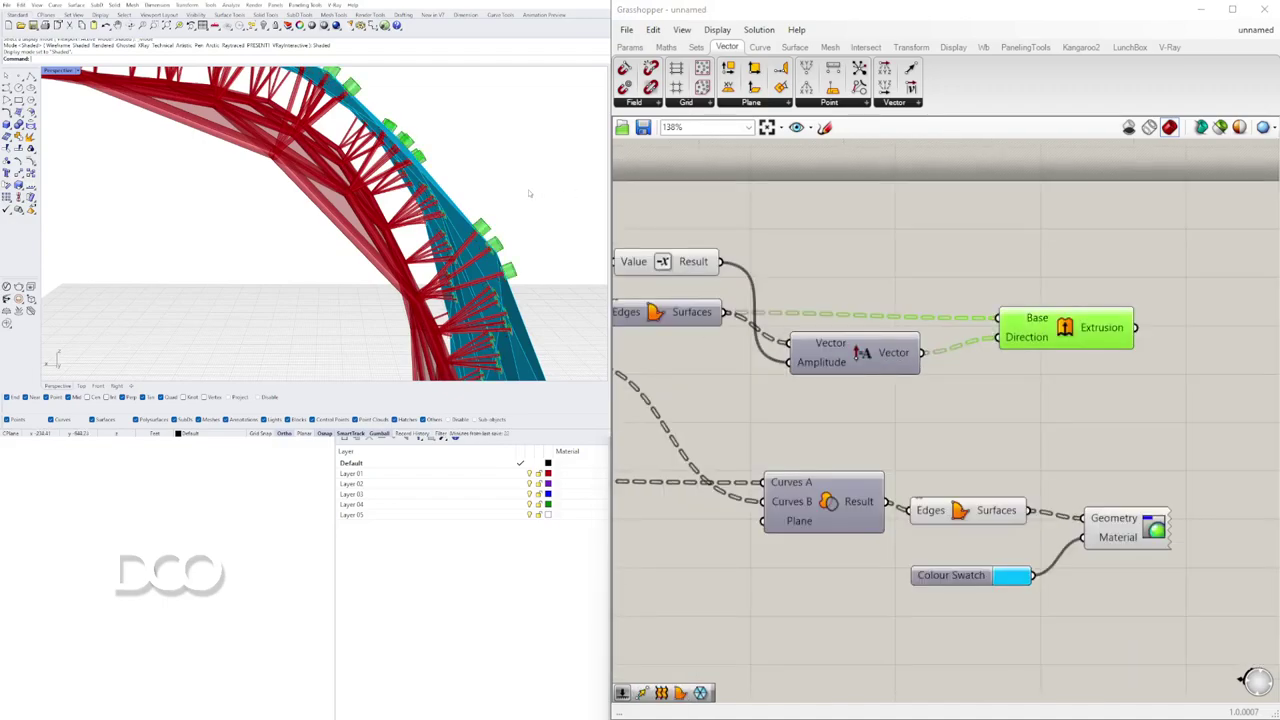
right_drag(531, 192, 517, 192)
Step: Set the disc extrusion's amplitude slider to 0.96
right_drag(727, 281, 1129, 314)
scroll(1129, 314, up, 2)
scroll(773, 282, up, 7)
drag(724, 288, 671, 293)
scroll(386, 200, down, 10)
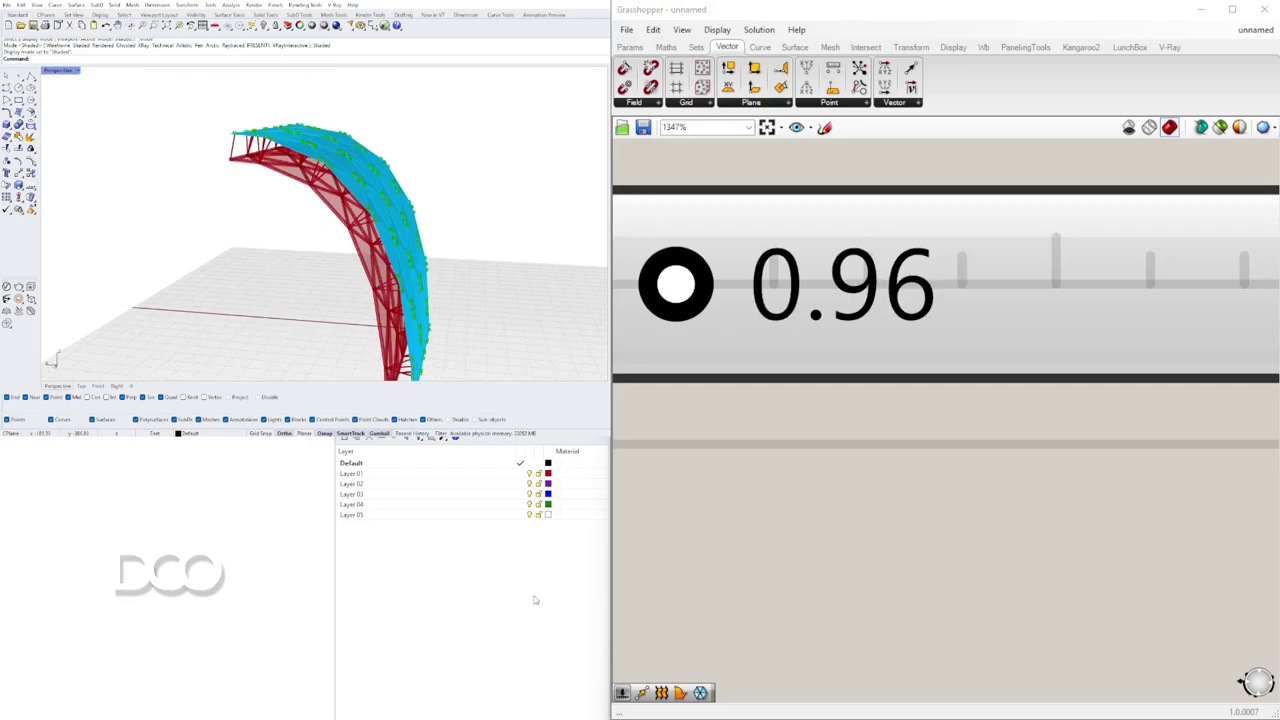
mouse_move(390, 168)
right_down()
mouse_move(240, 170)
mouse_move(305, 195)
mouse_move(412, 178)
right_up()
scroll(1000, 320, down, 12)
Step: Duplicate the panel preview group beside the Extrusion component and remove the copied Boundary Surfaces component
right_drag(1200, 365, 860, 350)
drag(1044, 586, 806, 462)
alt+drag(975, 481, 1161, 374)
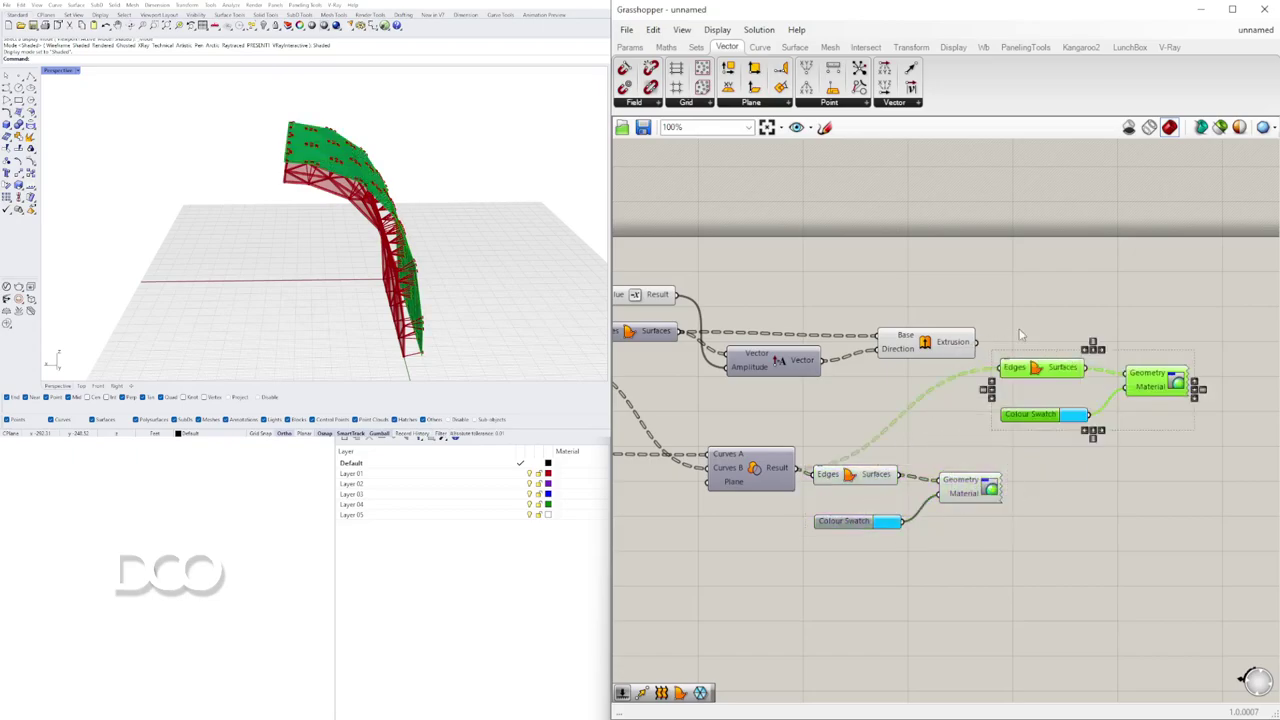
click(1060, 338)
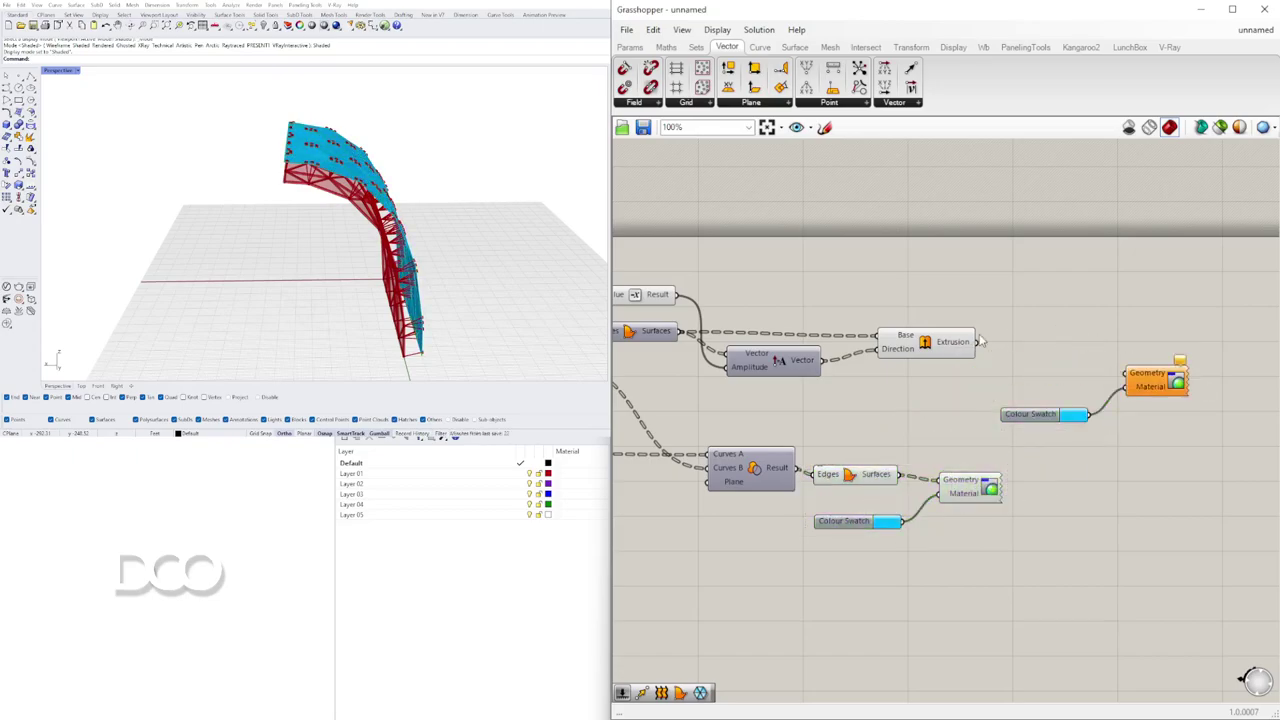
Step: Feed the disc Extrusion into the duplicated Custom Preview's Geometry and change its colour swatch to a dark colour
drag(1170, 394, 1090, 386)
scroll(1057, 463, up, 2)
click(1125, 370)
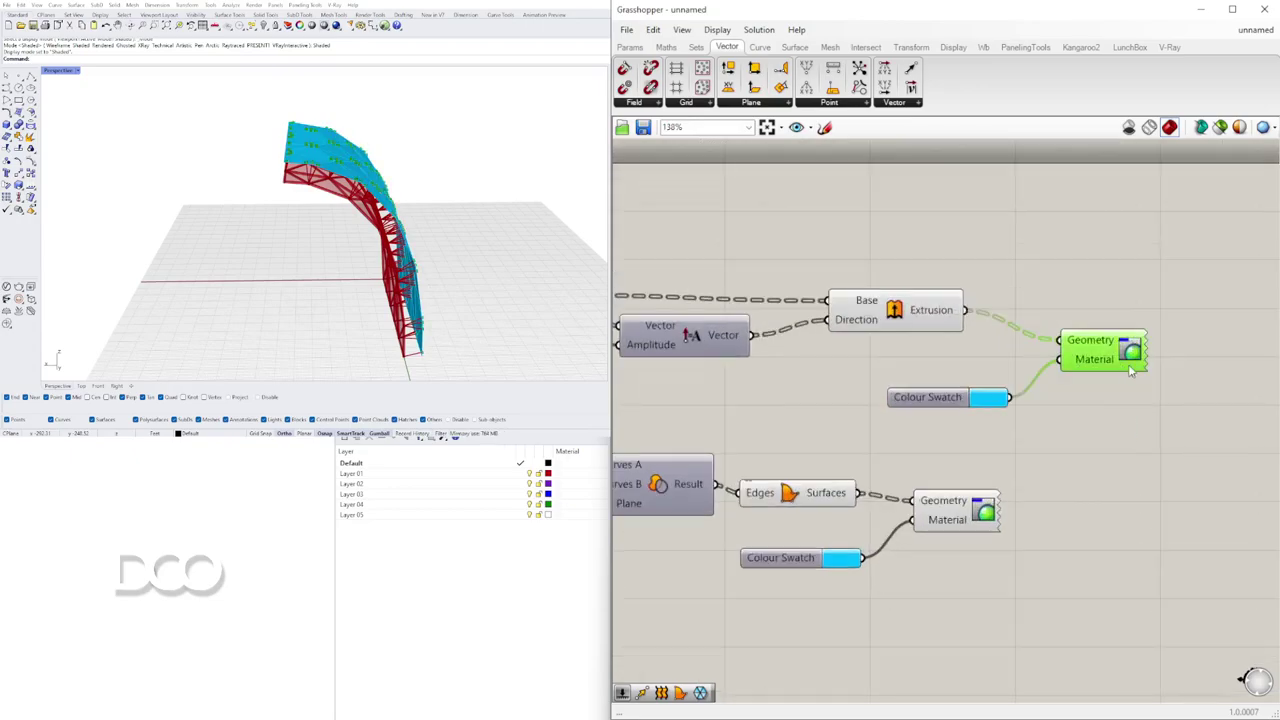
click(1002, 399)
drag(1177, 479, 1223, 495)
click(1222, 494)
Step: Set the slider feeding the Negative component of the curve offset's Distance to 2.5
right_drag(485, 186, 363, 206)
scroll(849, 373, down, 4)
right_drag(672, 385, 1003, 368)
right_drag(836, 382, 977, 337)
right_drag(770, 437, 848, 416)
right_drag(1080, 374, 1130, 407)
right_drag(1069, 456, 1279, 457)
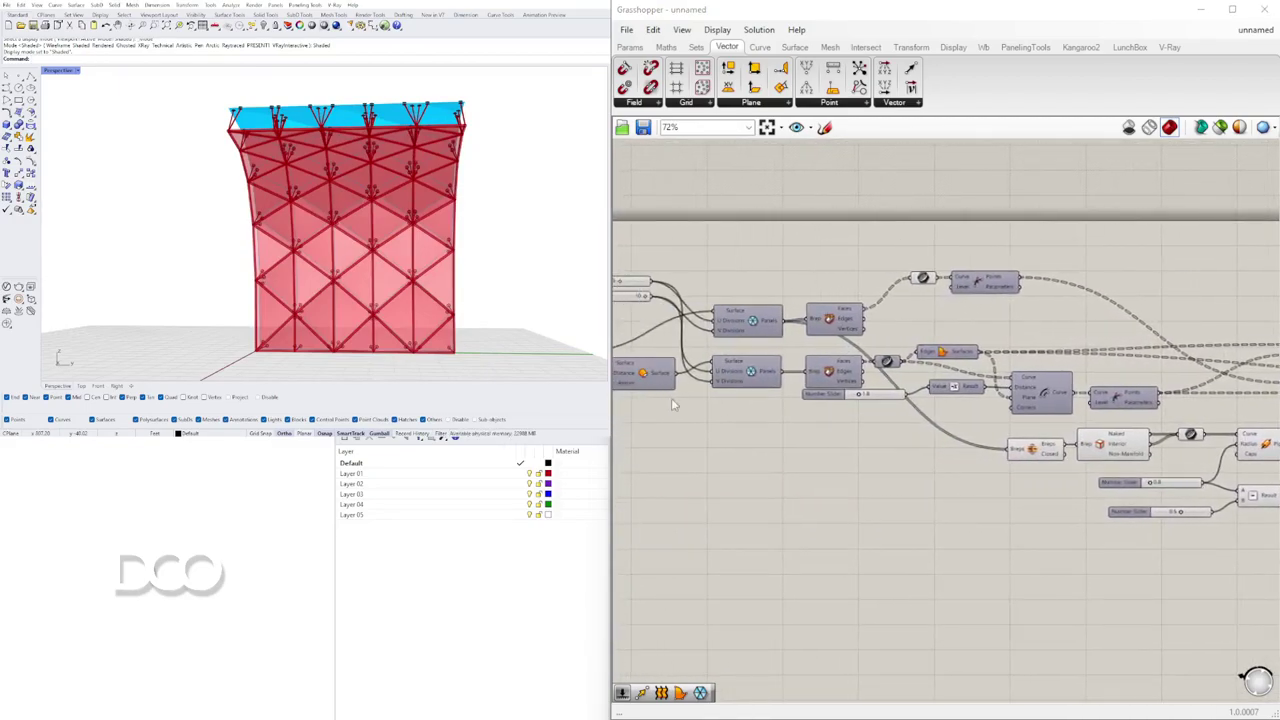
scroll(956, 394, up, 5)
drag(943, 431, 826, 377)
drag(946, 383, 932, 402)
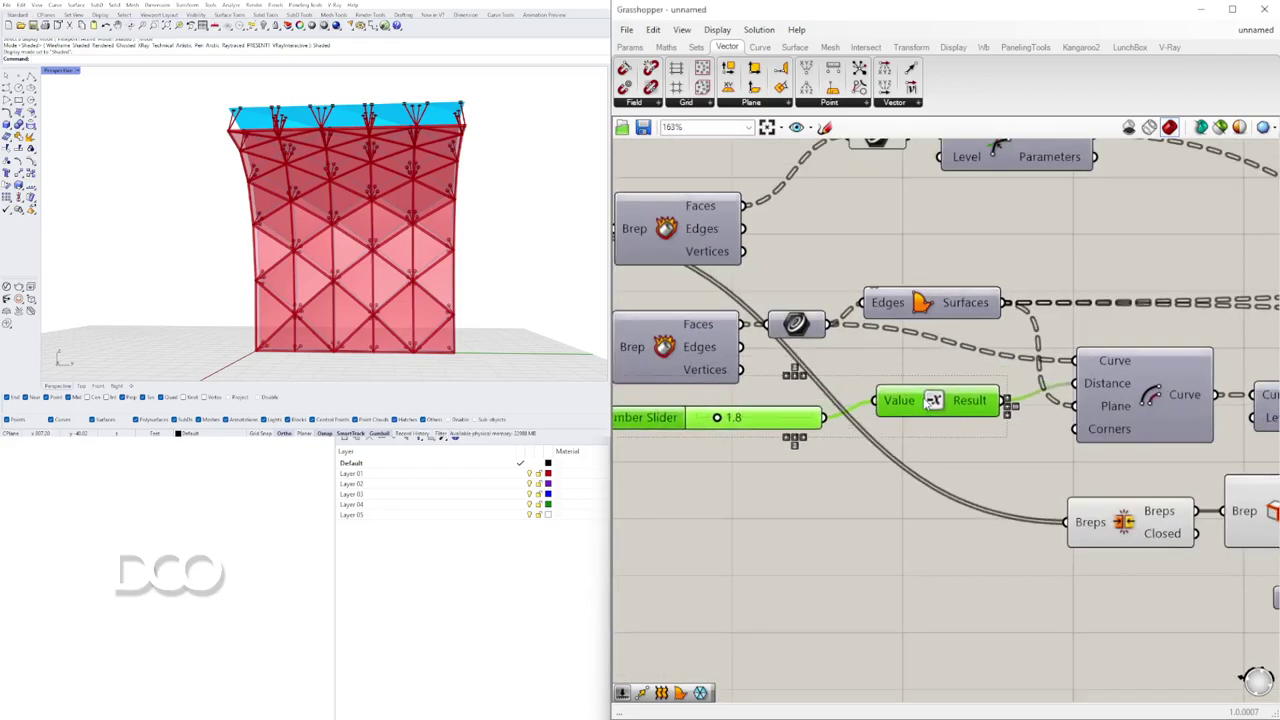
scroll(735, 428, up, 7)
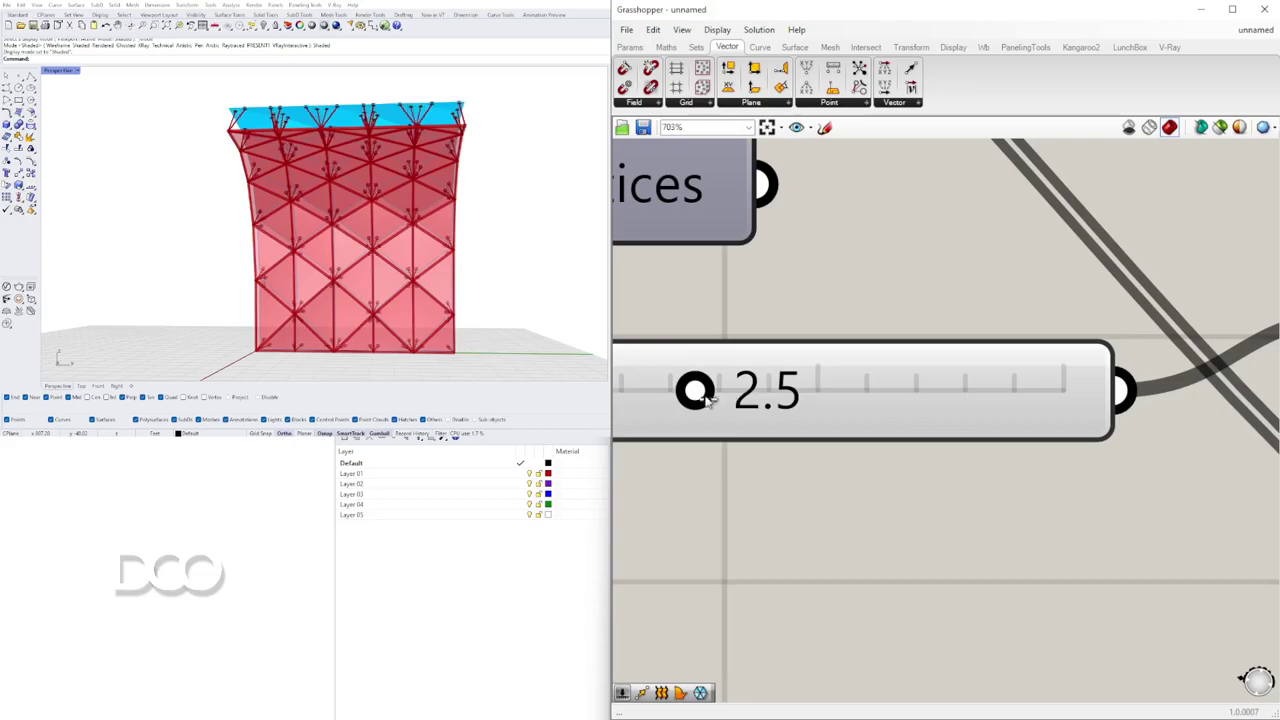
right_drag(540, 228, 472, 292)
right_drag(352, 286, 503, 260)
Step: Turn off the preview of the Brep Join and Brep Edges components, along with the neighbouring Offset Curve and Control Points components
scroll(955, 263, down, 8)
right_drag(950, 264, 1094, 380)
scroll(1090, 378, down, 3)
right_drag(905, 340, 982, 352)
right_drag(782, 349, 981, 310)
scroll(975, 320, down, 4)
right_drag(1262, 334, 761, 328)
scroll(1137, 346, up, 3)
right_drag(1008, 335, 924, 340)
drag(975, 314, 860, 404)
middle_click(898, 371)
click(938, 326)
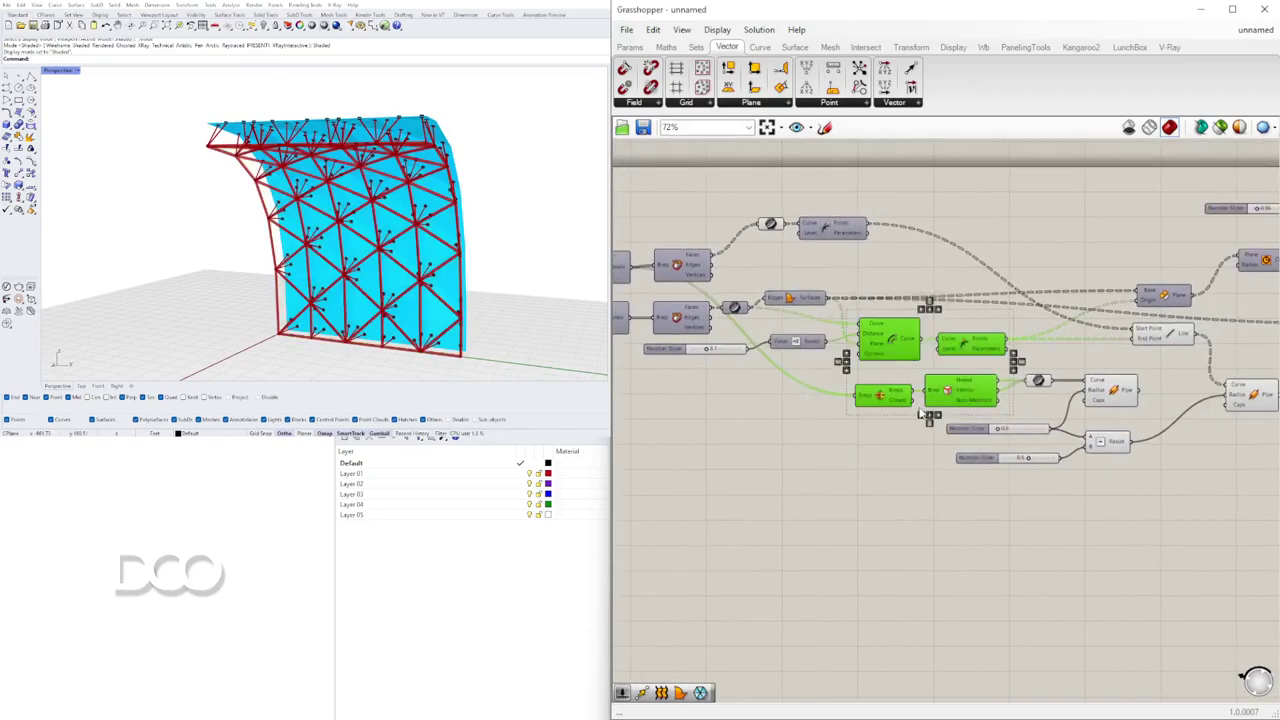
Step: Examine the facade's piped structure, panels and dark connection discs from the front, side and back
scroll(1039, 400, up, 4)
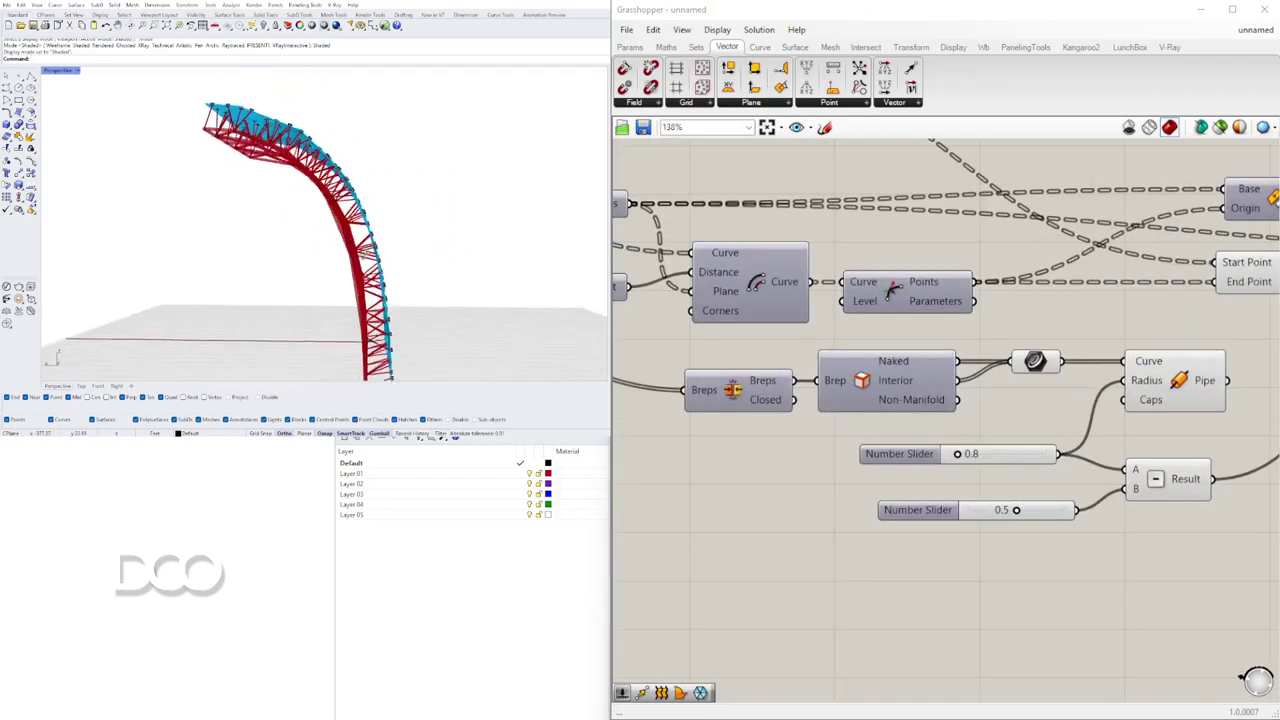
right_drag(380, 262, 520, 251)
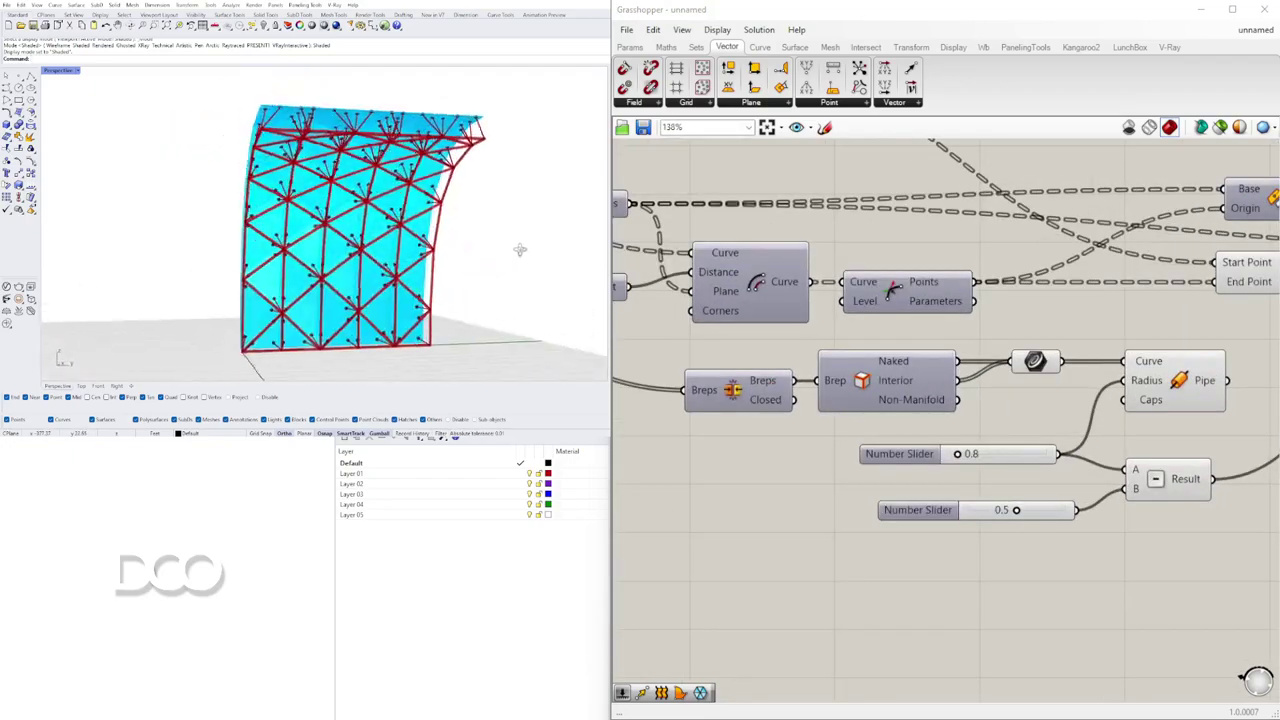
scroll(280, 222, up, 4)
right_drag(280, 232, 505, 280)
scroll(375, 258, down, 4)
scroll(380, 252, down, 1)
right_drag(380, 252, 303, 257)
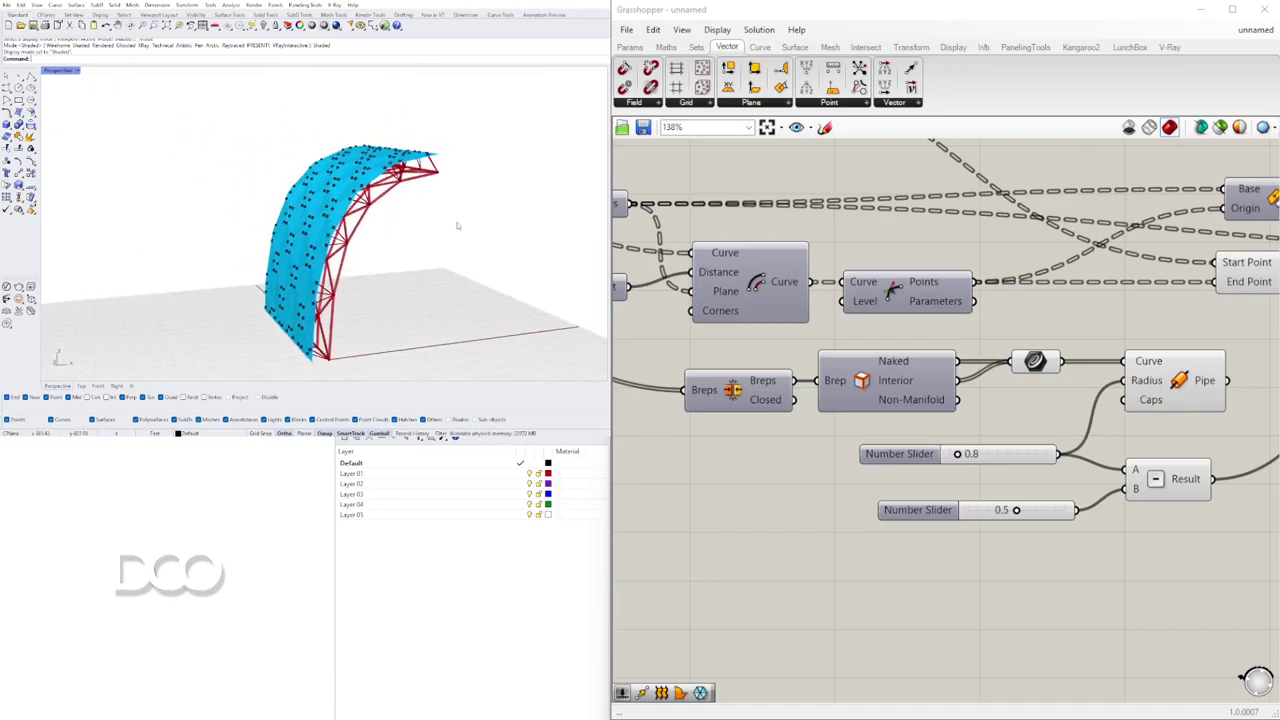